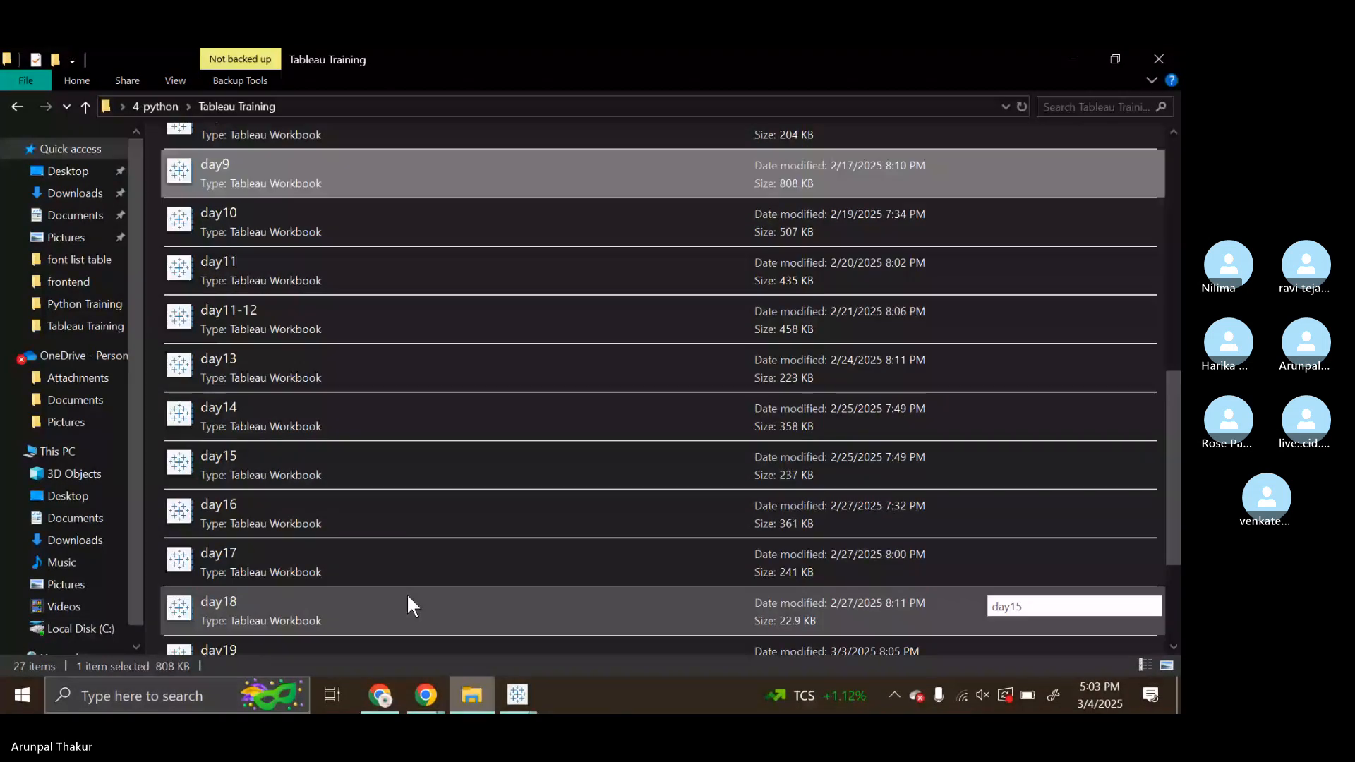
# - Open the Tableau presentation from the Tableau Training folder
pyautogui.scroll(-2, 353, 628)
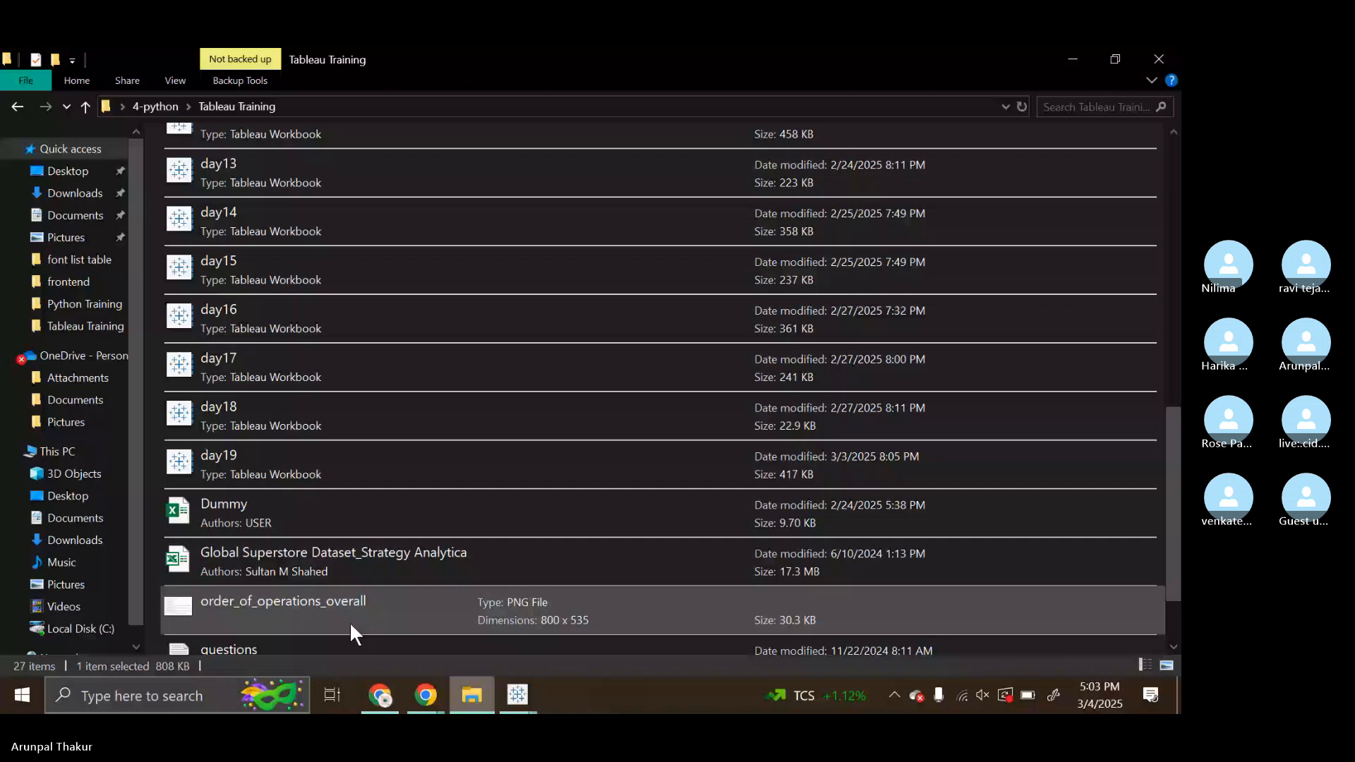
pyautogui.scroll(-1, 349, 621)
pyautogui.doubleClick(316, 621)
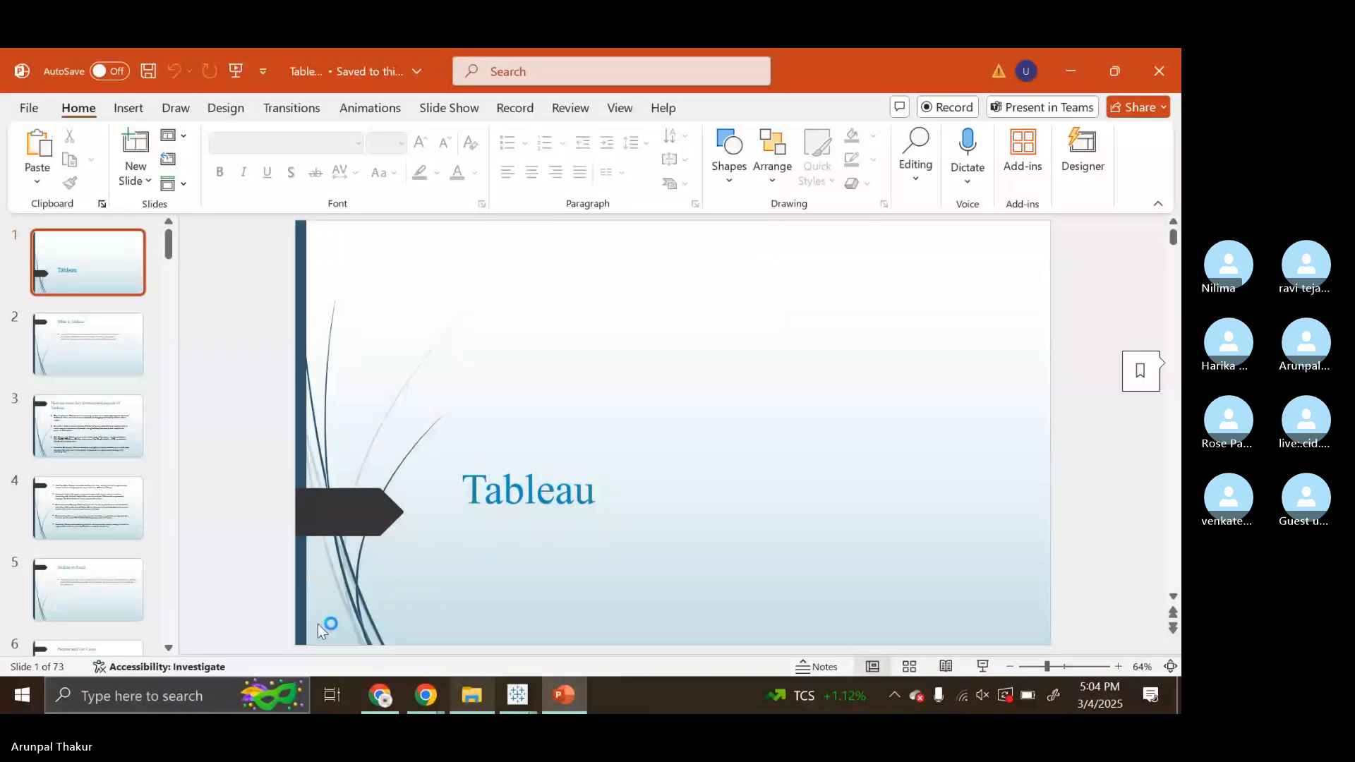
# - Find the Filters slide (slide 32) in the presentation and display it in Reading view
pyautogui.moveTo(169, 247); pyautogui.dragTo(167, 479)
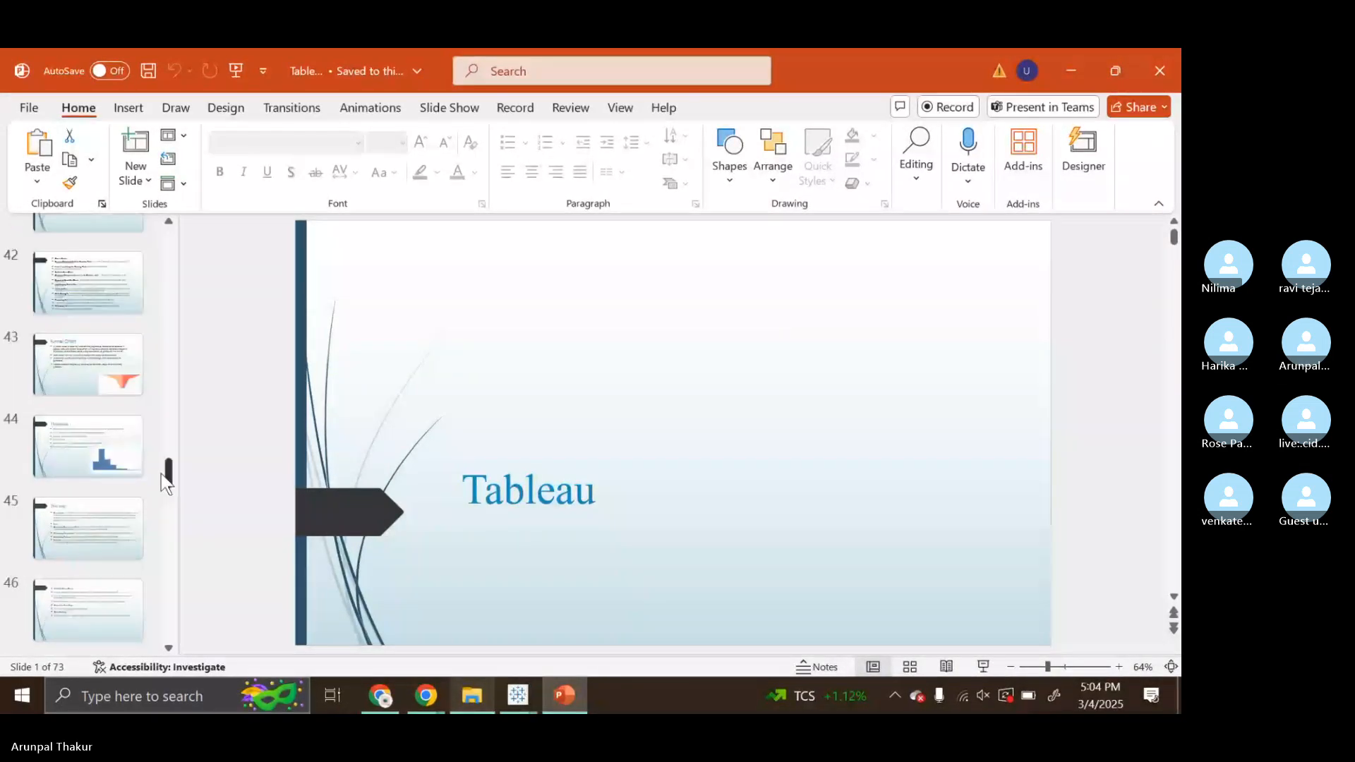
pyautogui.scroll(4, 98, 430)
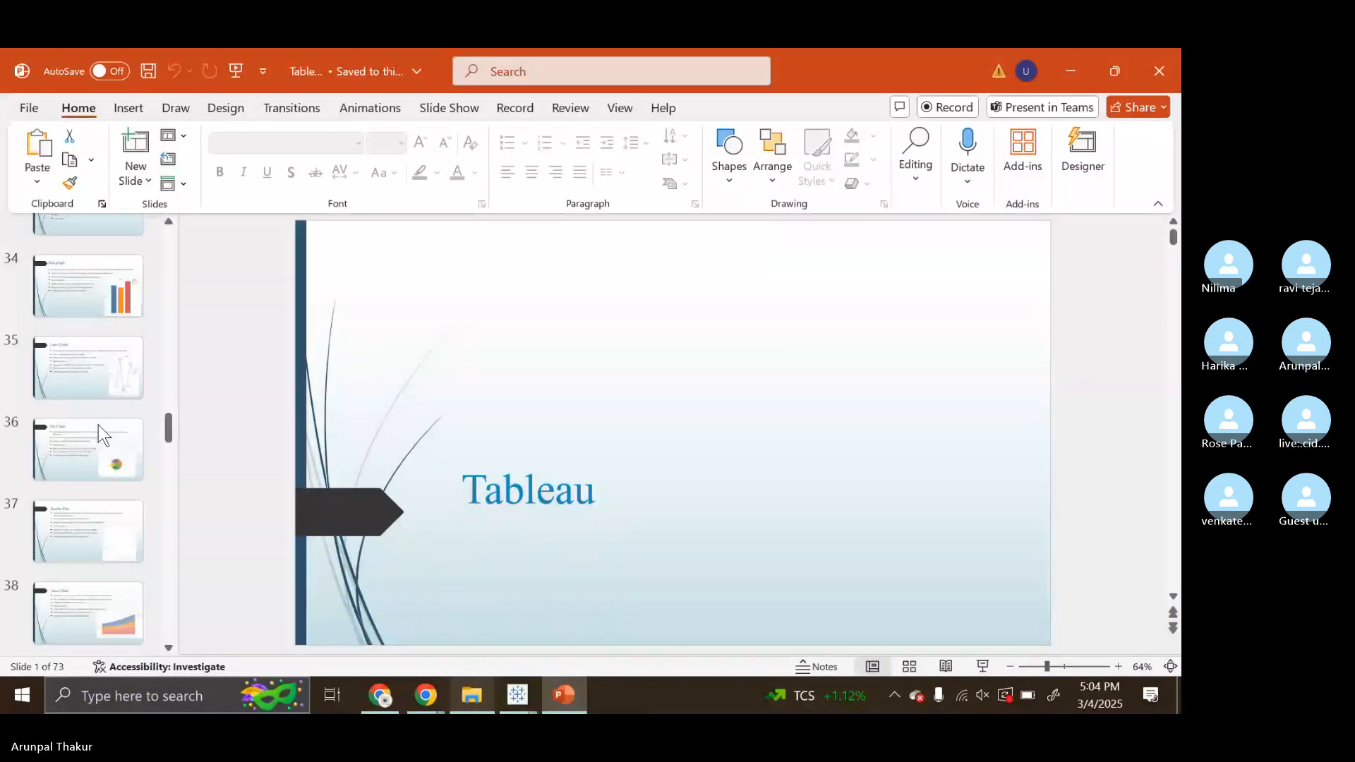
pyautogui.scroll(4, 98, 435)
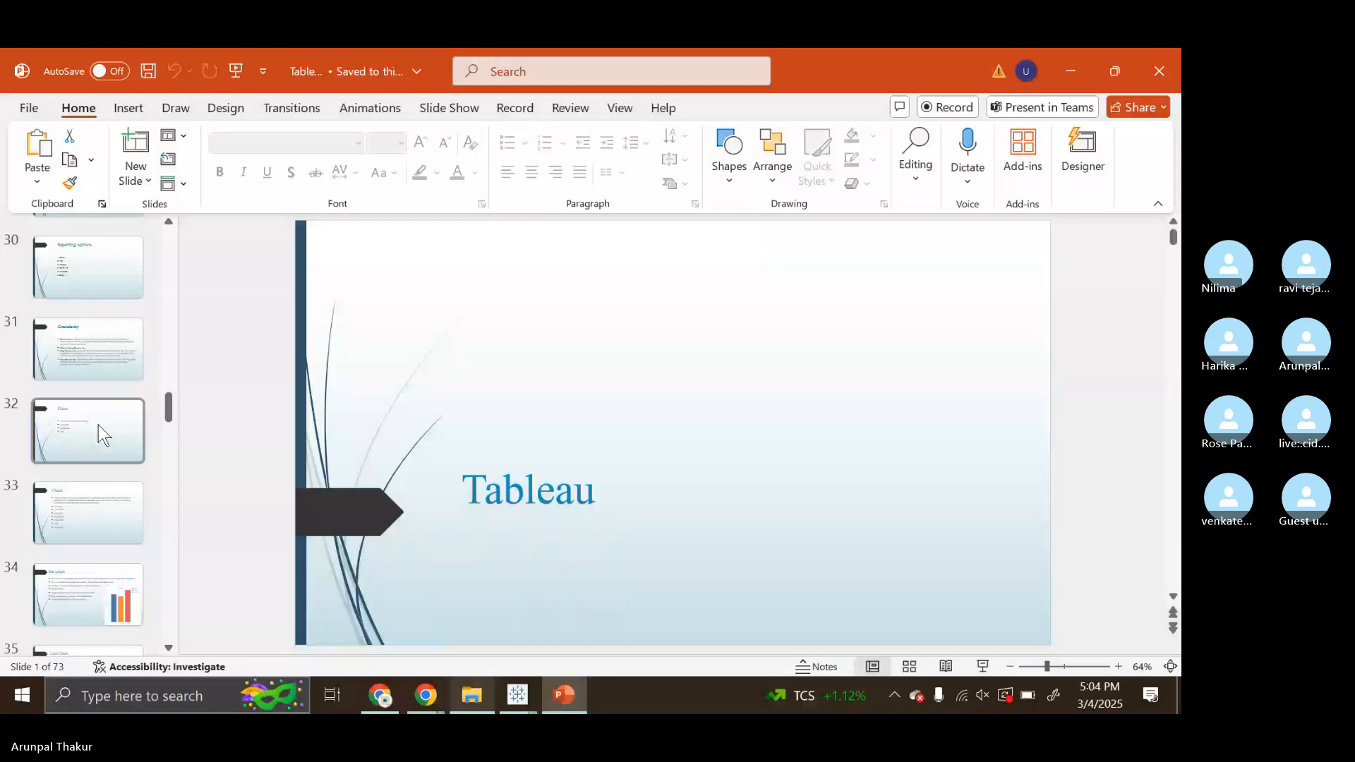
pyautogui.scroll(3, 99, 425)
pyautogui.click(95, 391)
pyautogui.scroll(1, 94, 391)
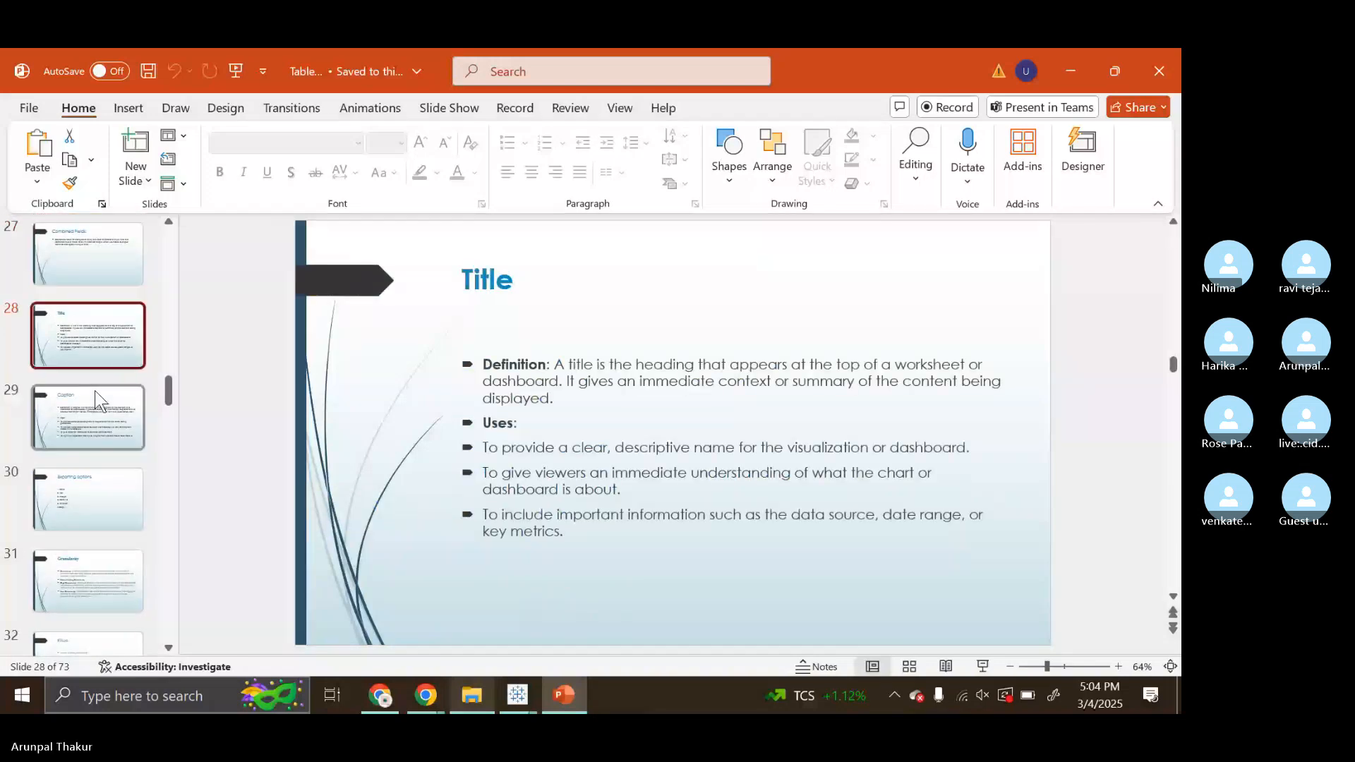
pyautogui.press('Down')
pyautogui.press('Down')
pyautogui.press('Down')
pyautogui.press('Down')
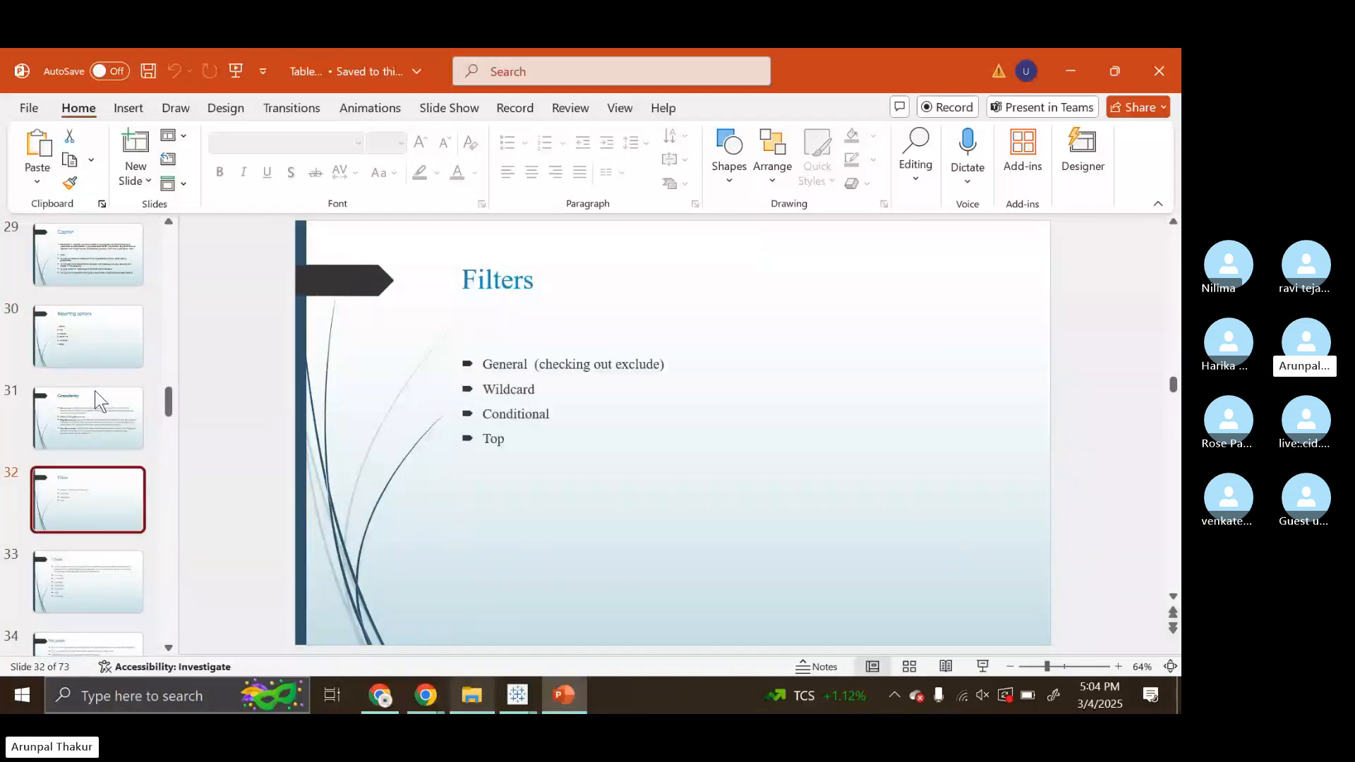
pyautogui.click(946, 666)
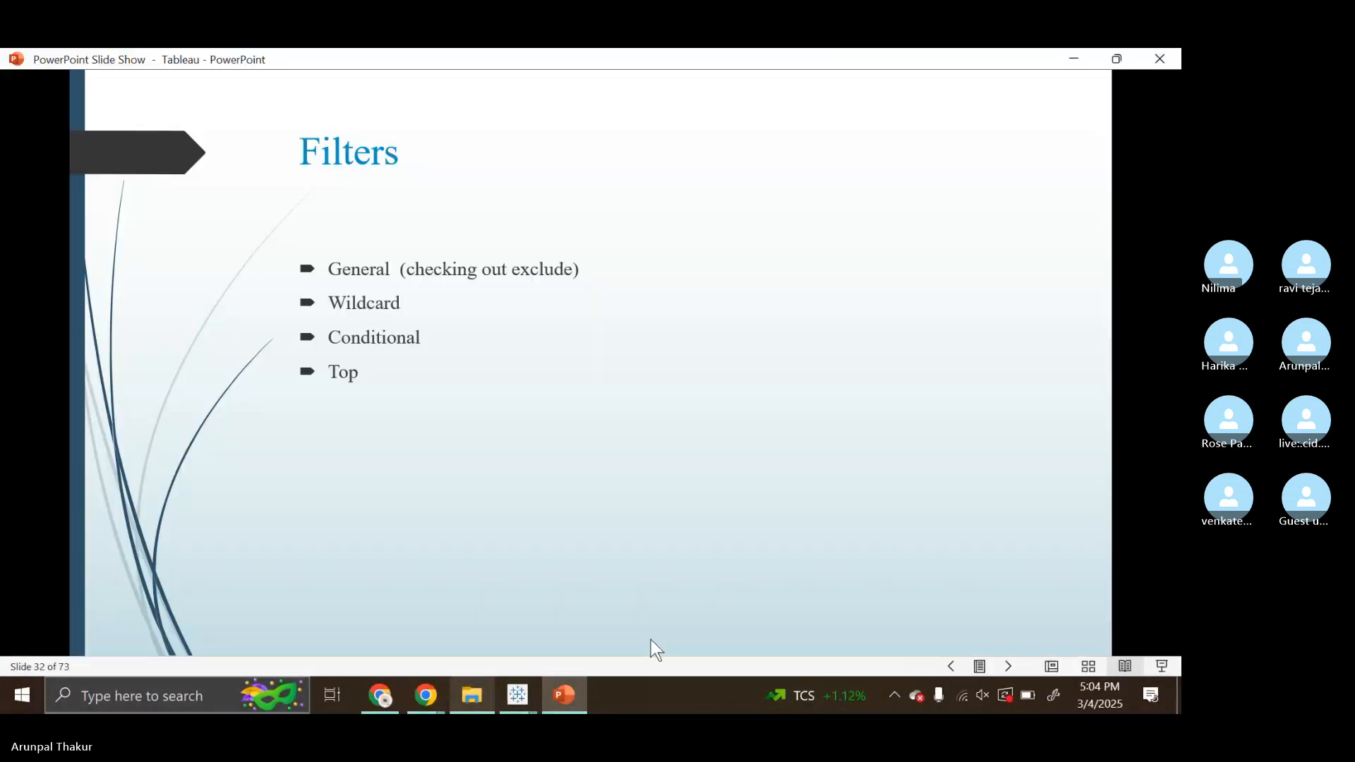
# - Check the Skype call in Chrome, then return to PowerPoint and redisplay the Filters slide in Reading view
pyautogui.click(426, 695)
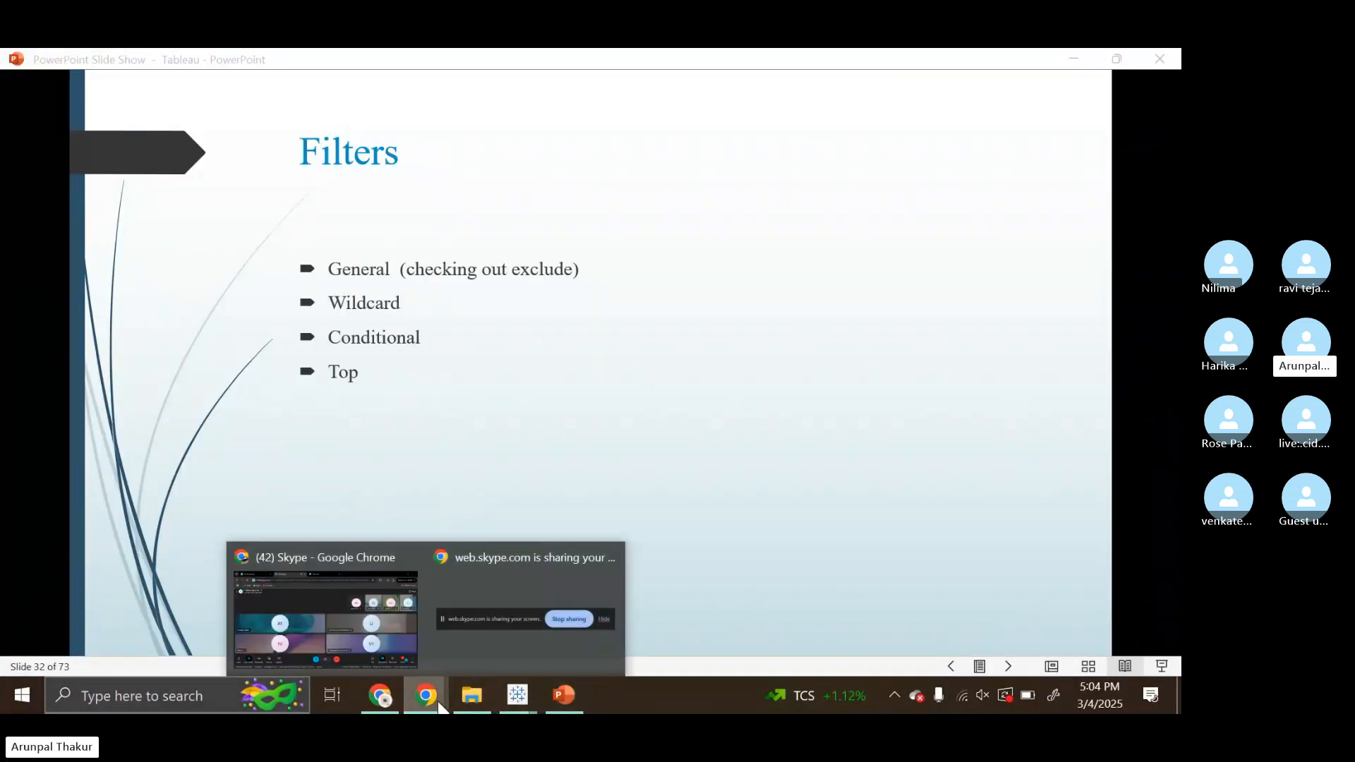
pyautogui.click(415, 649)
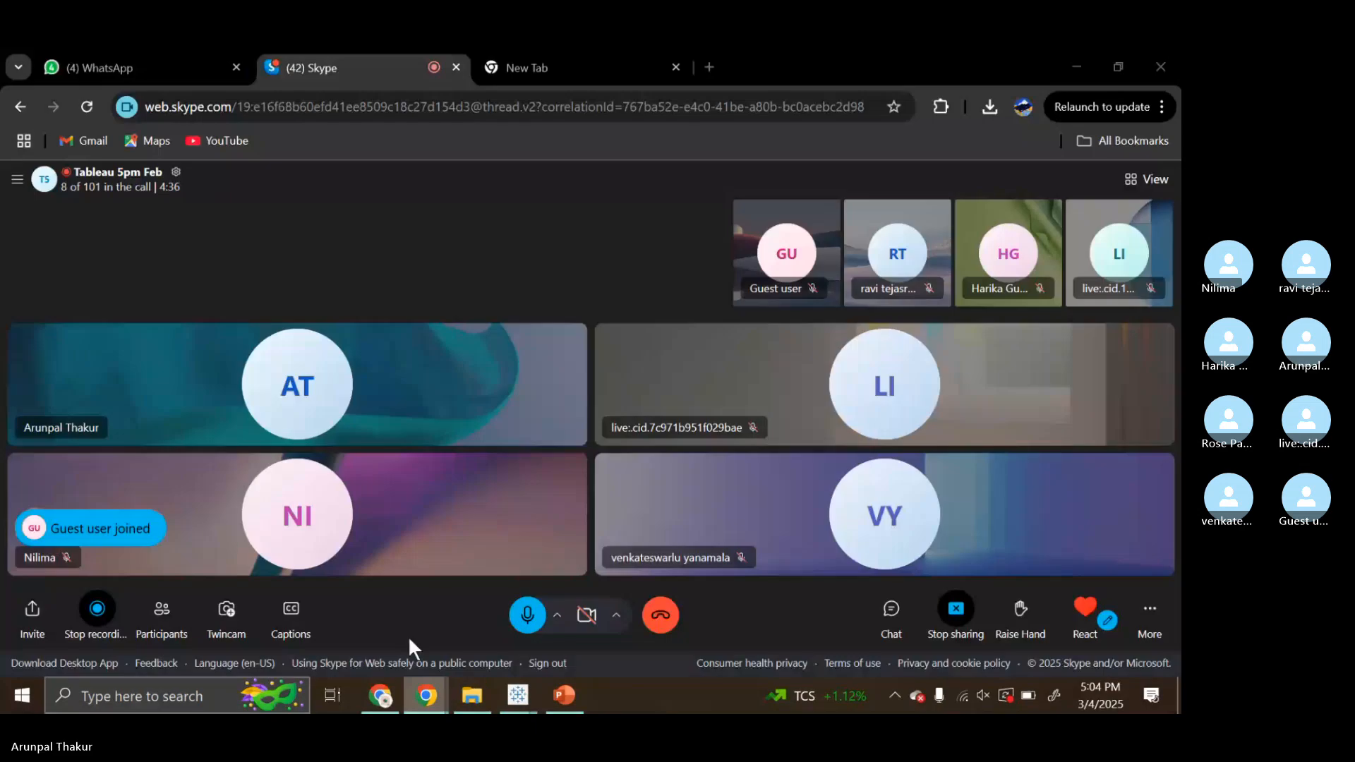
pyautogui.click(558, 705)
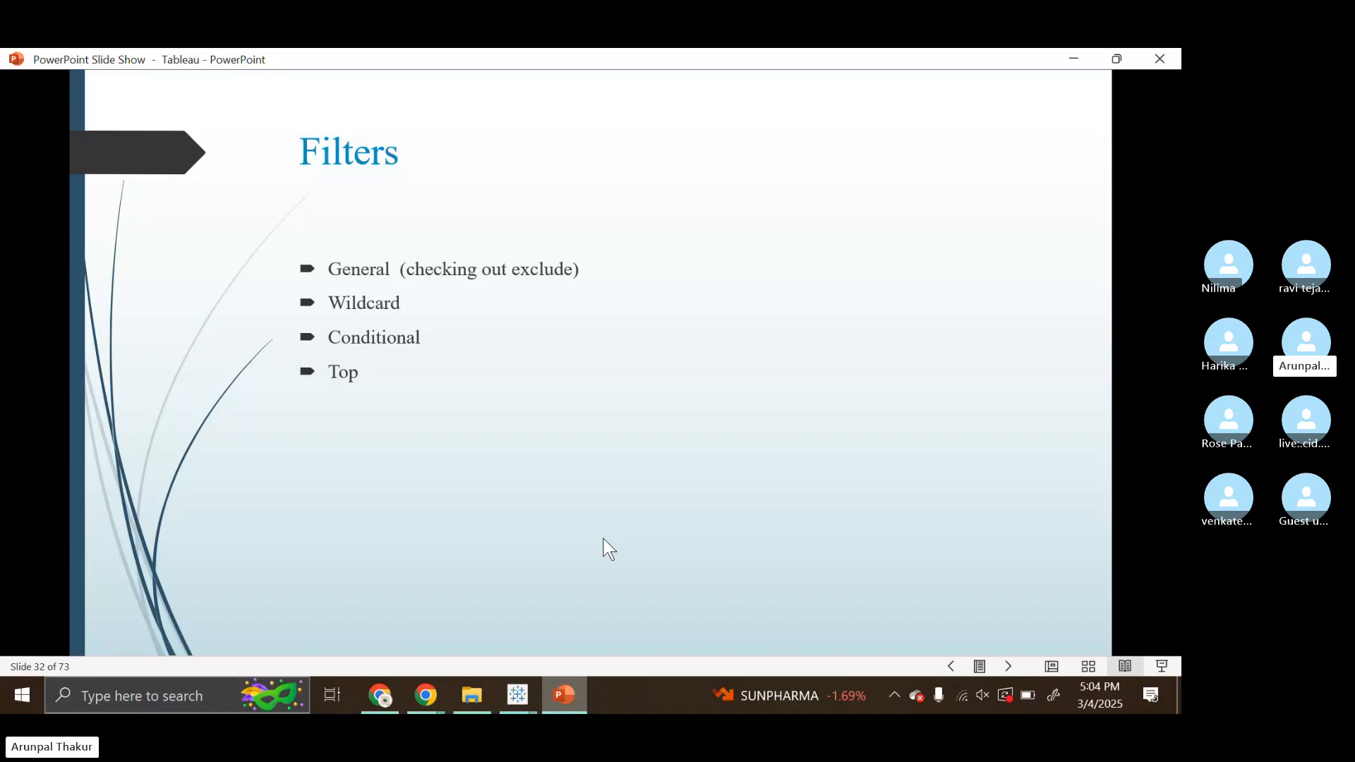
pyautogui.press('Escape')
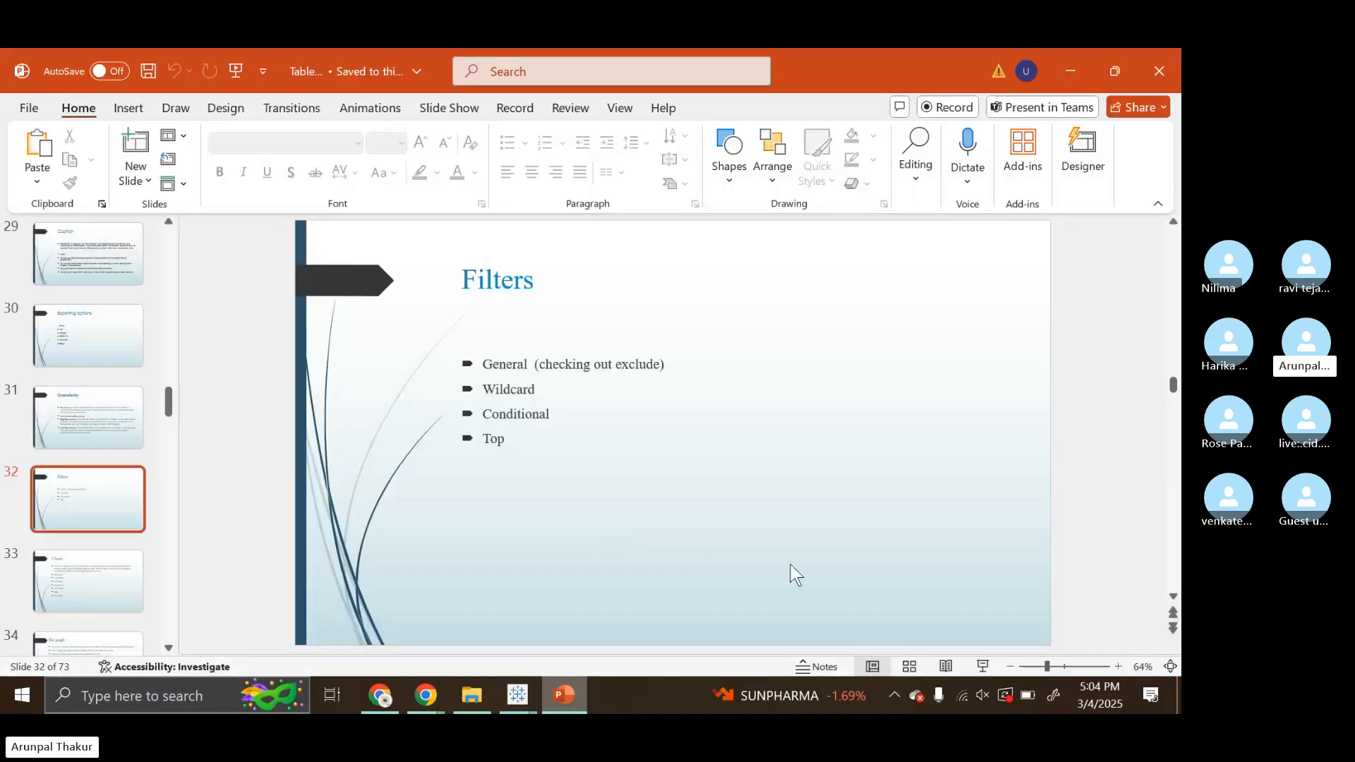
pyautogui.click(957, 667)
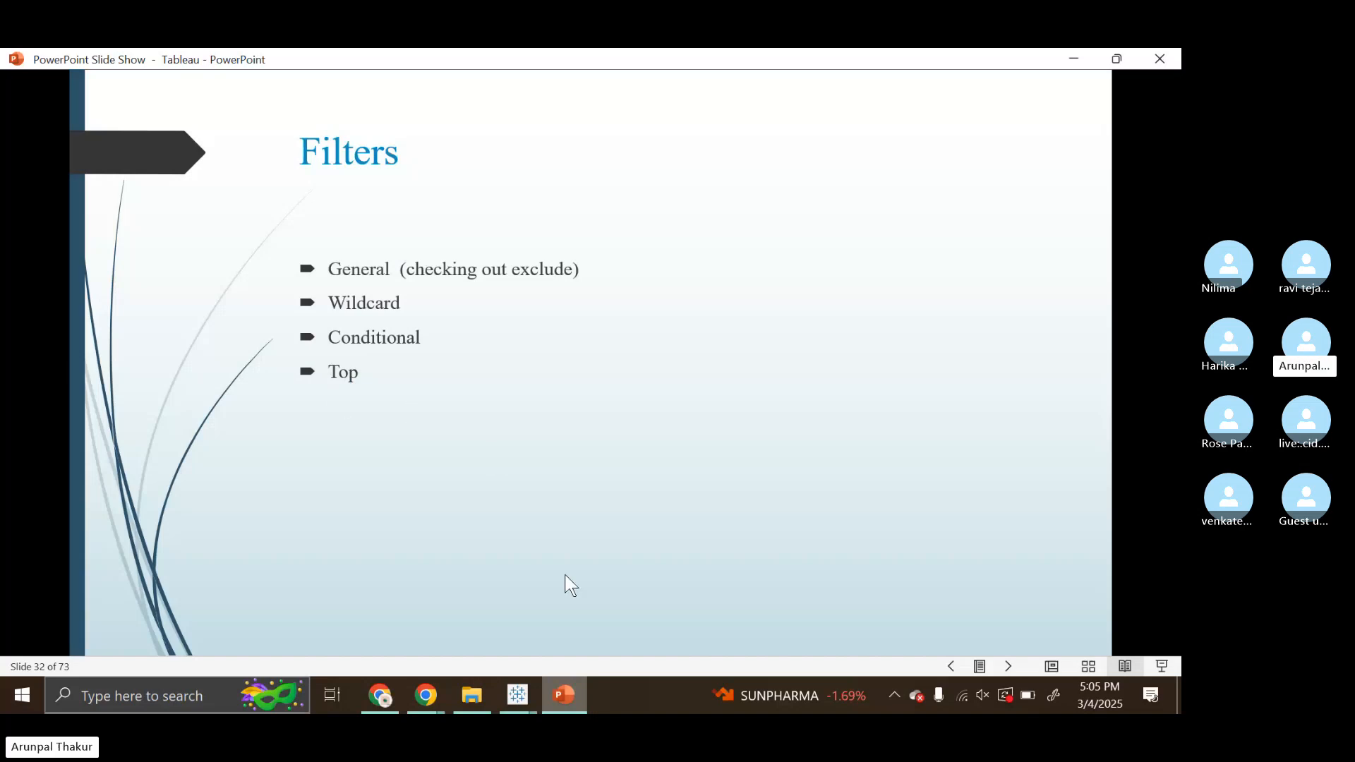
# - Switch to the day8 workbook in Tableau
pyautogui.click(510, 706)
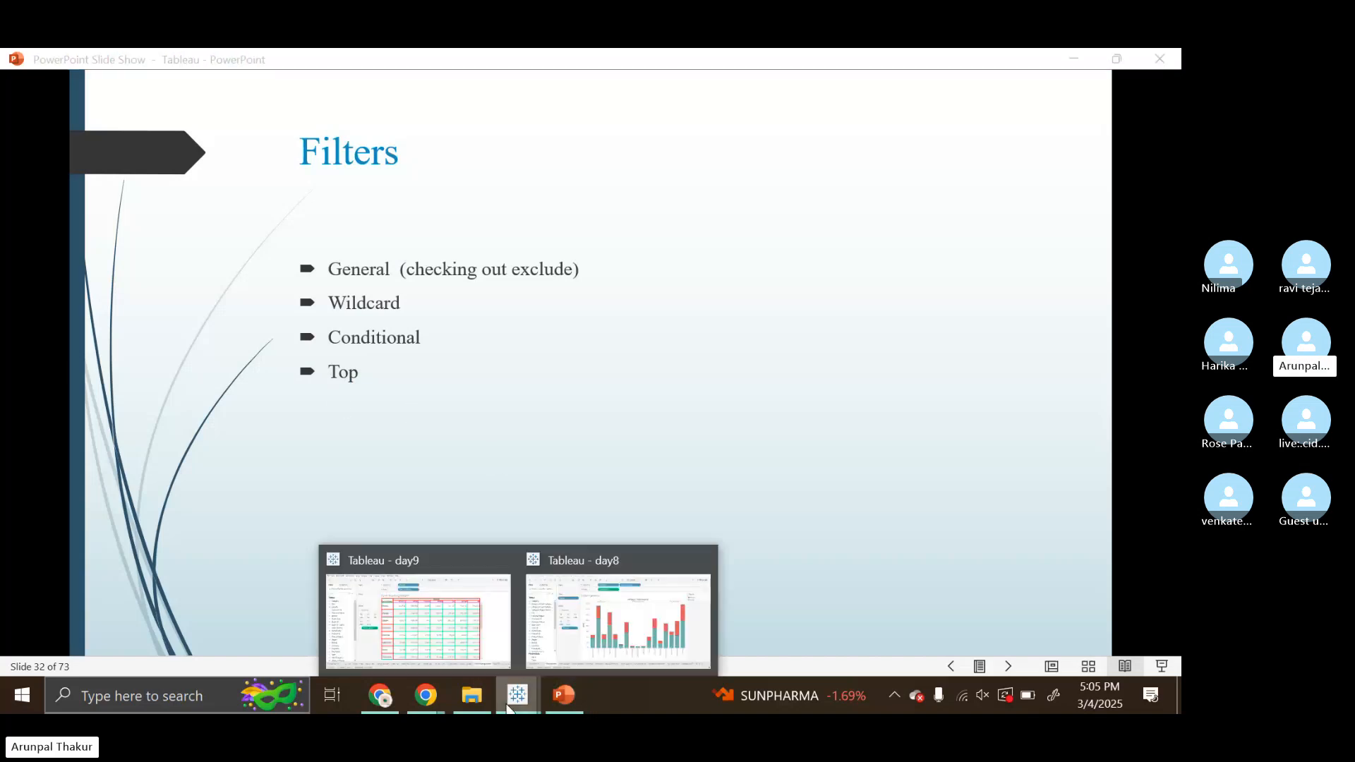
pyautogui.click(600, 620)
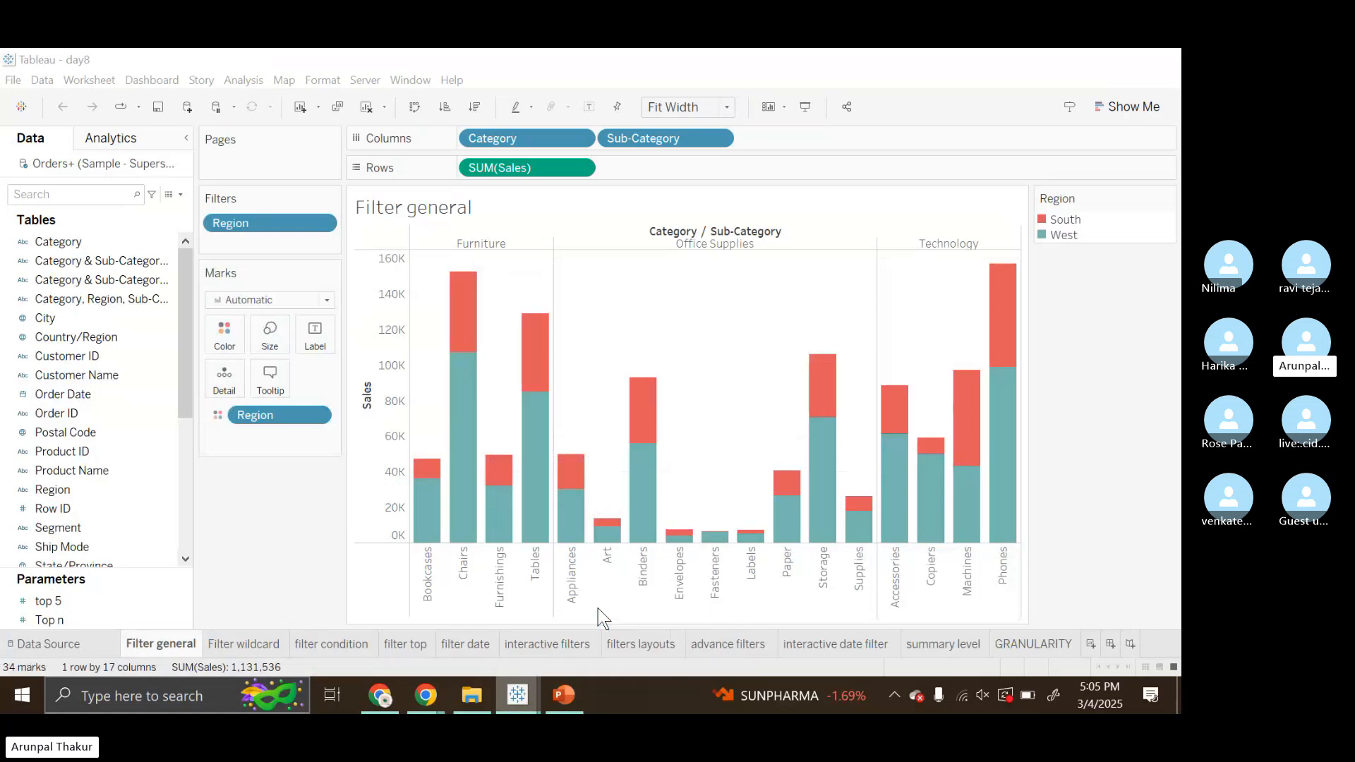
pyautogui.moveTo(295, 432); pyautogui.dragTo(281, 510)
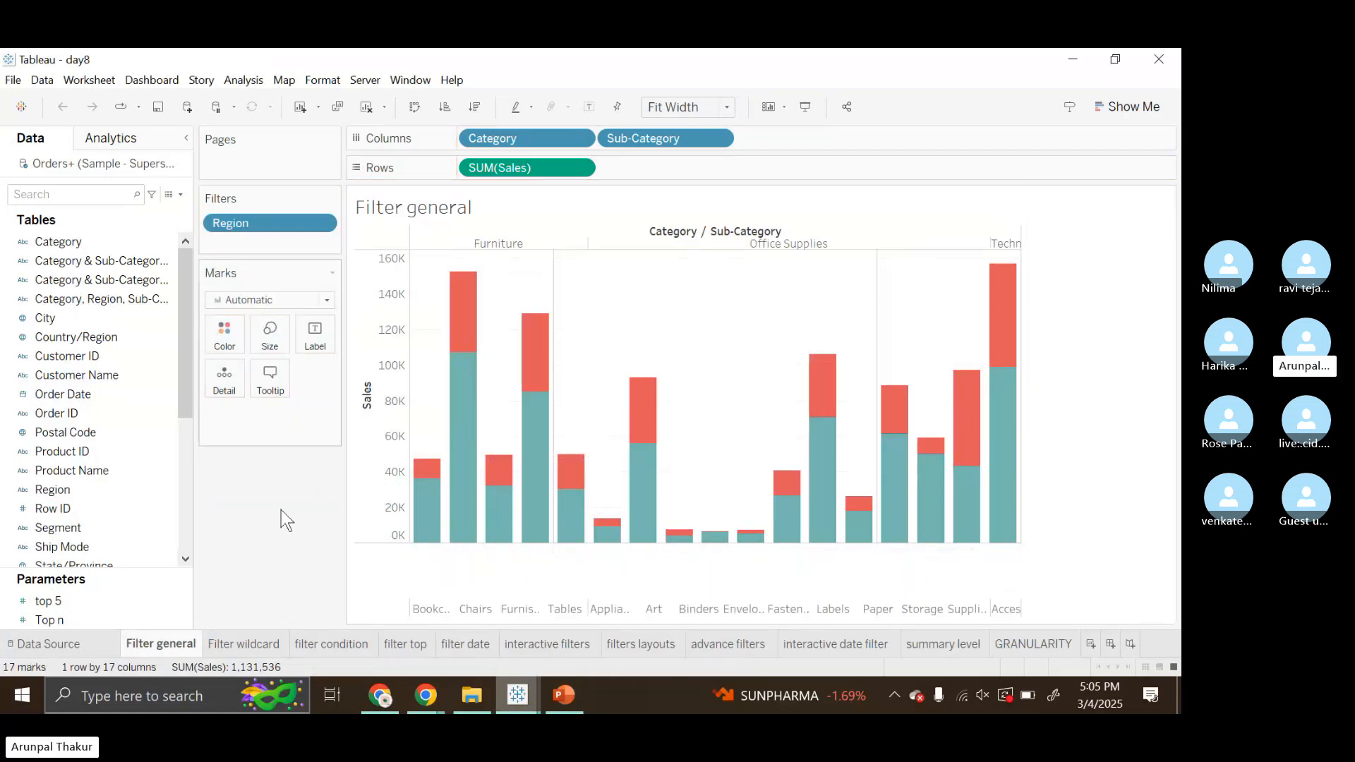
pyautogui.moveTo(272, 240); pyautogui.dragTo(275, 535)
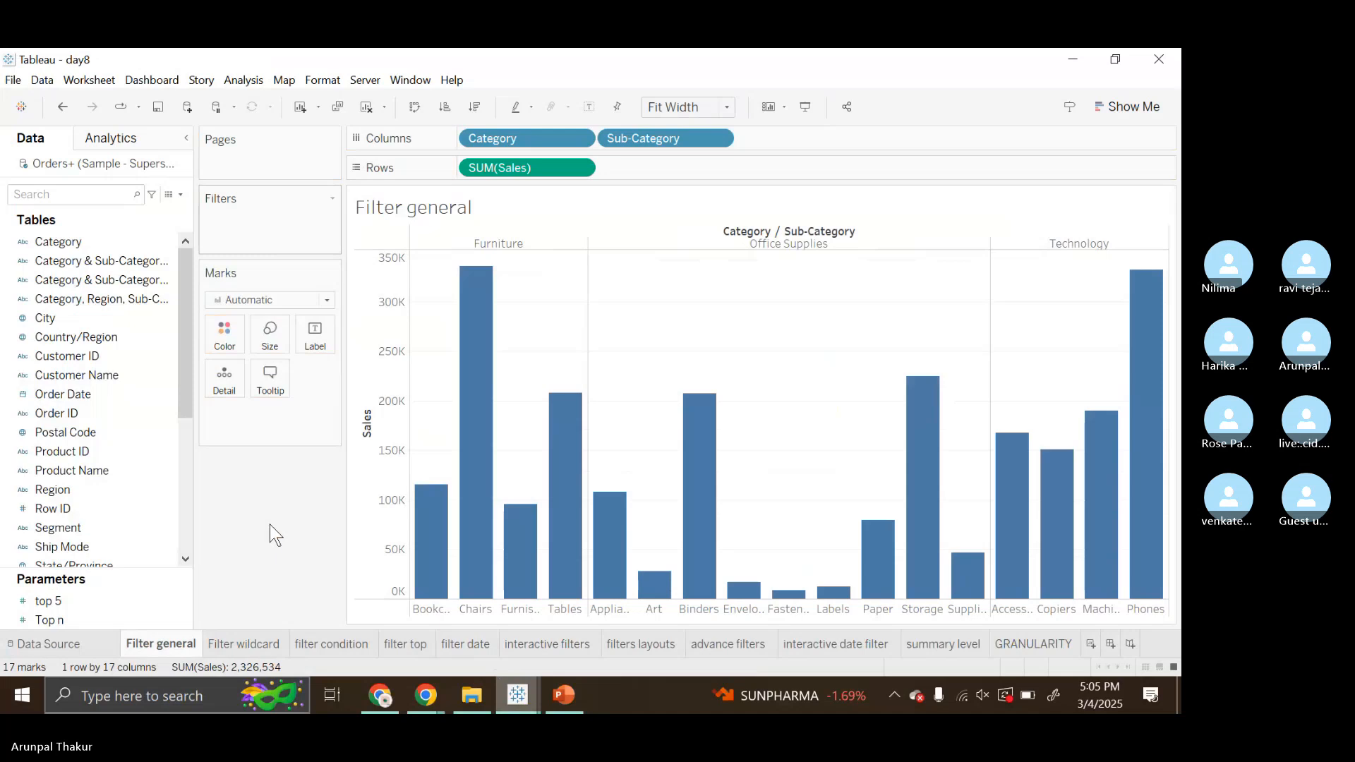
pyautogui.hotkey('ctrl', 'z')
pyautogui.hotkey('ctrl', 'z')
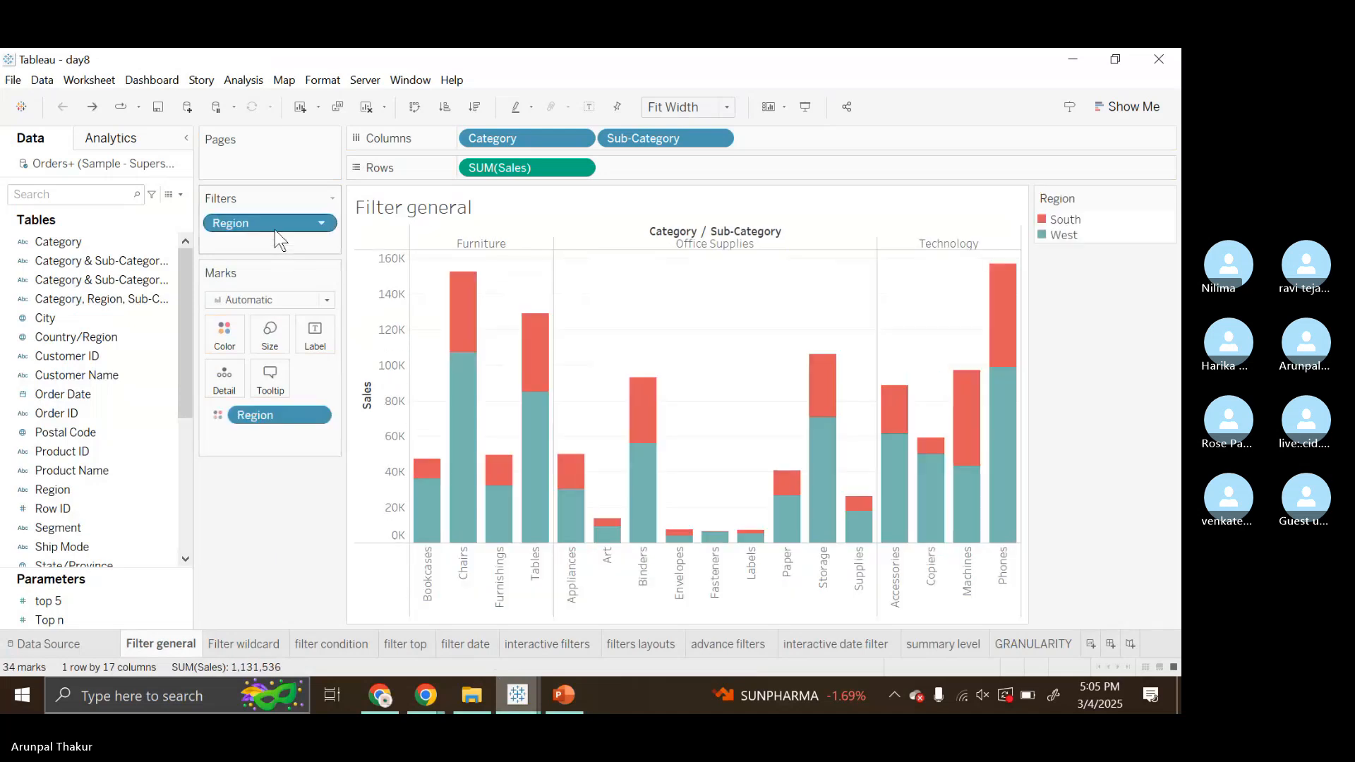
# - Remove the existing Region filter from the Filter general sheet and start a new filter on the Region field
pyautogui.moveTo(273, 230); pyautogui.dragTo(264, 498)
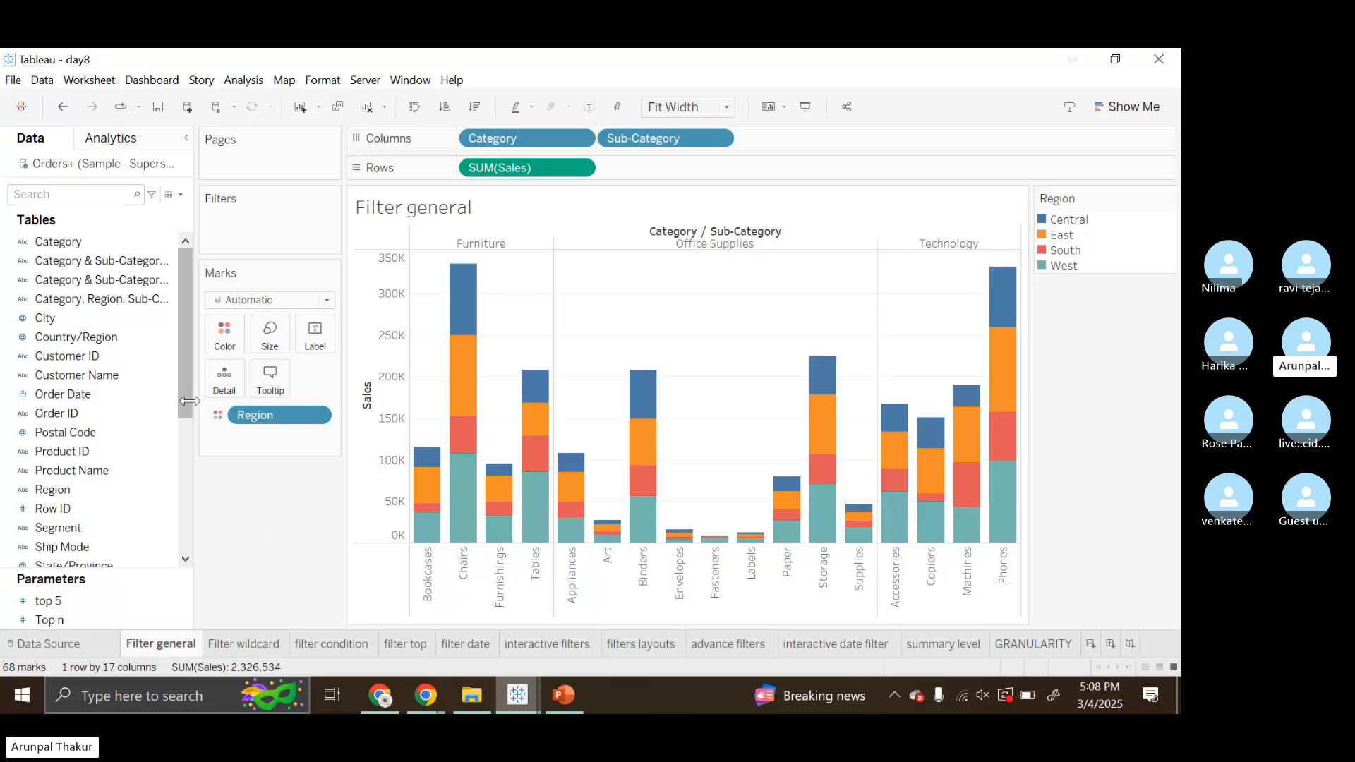
pyautogui.moveTo(476, 267)
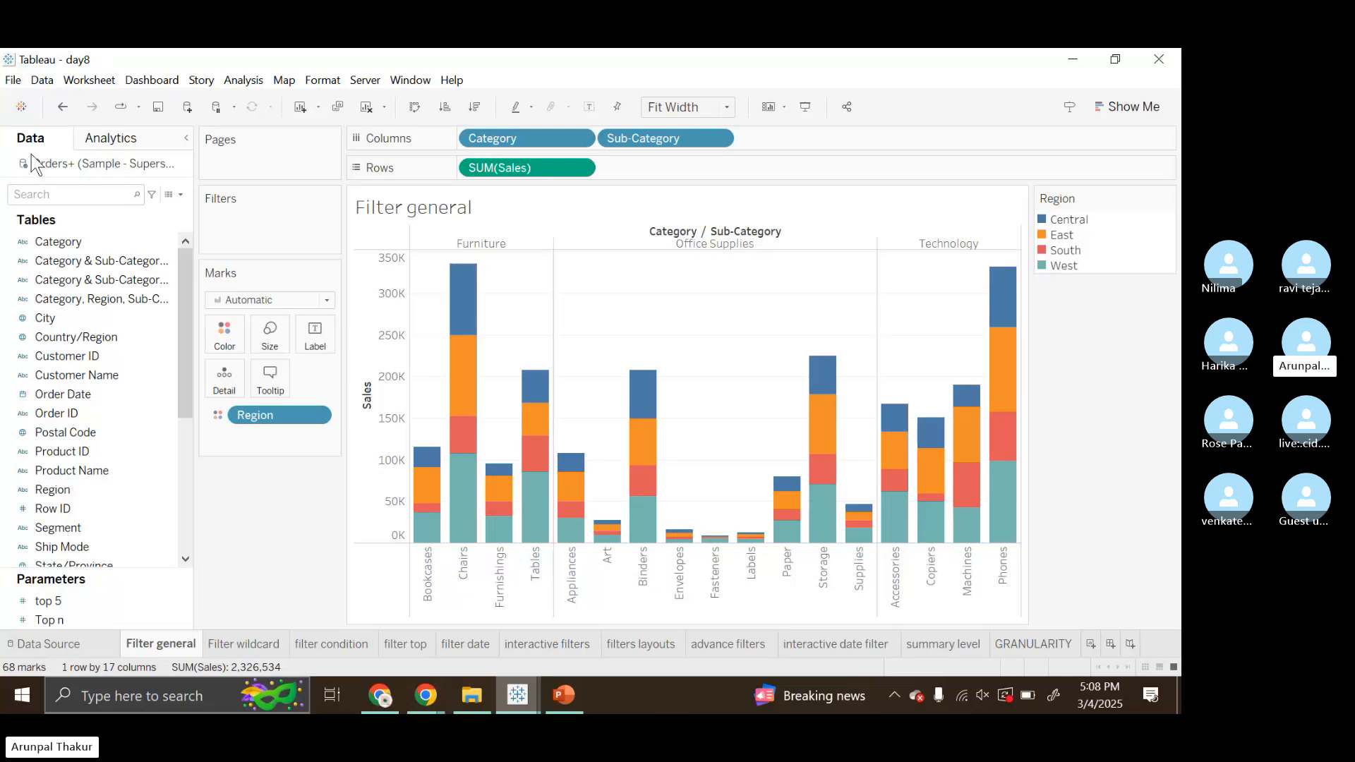
pyautogui.click(103, 358)
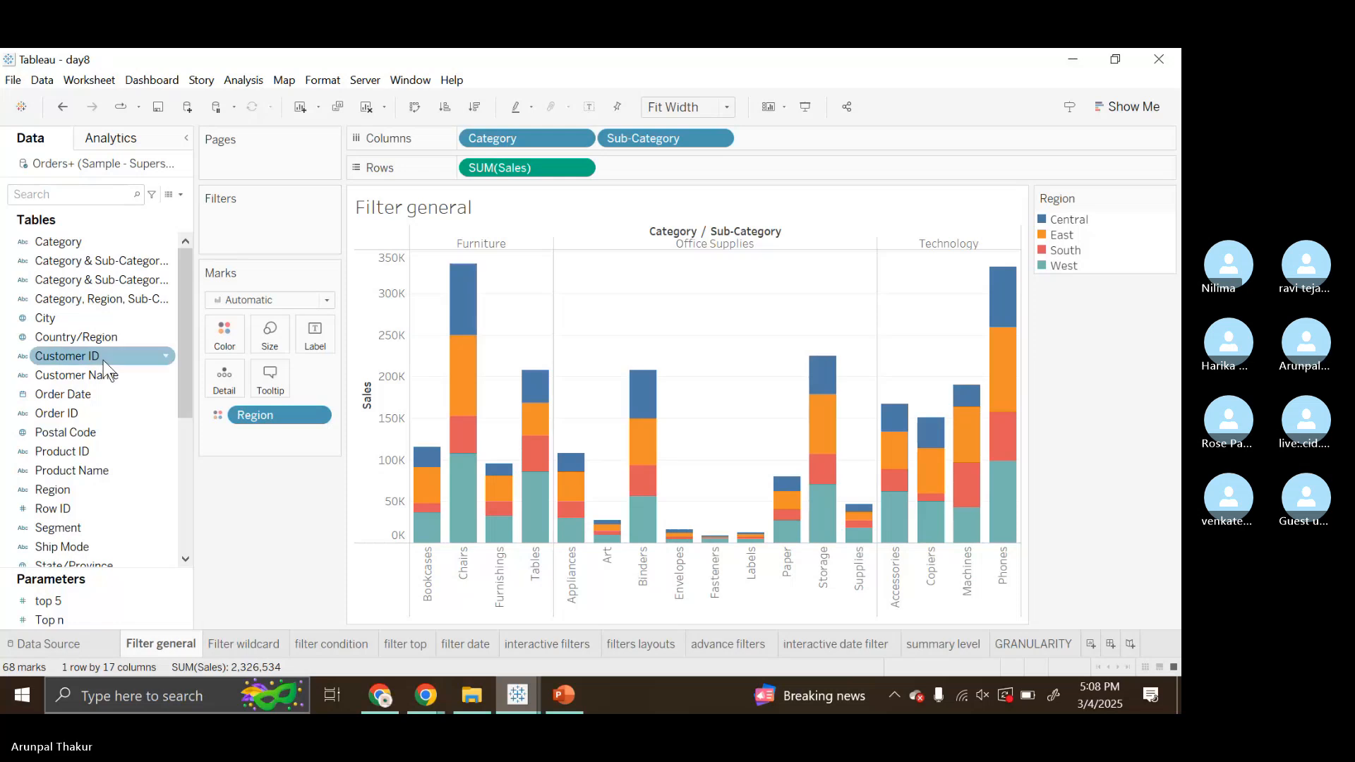
pyautogui.scroll(-4, 103, 359)
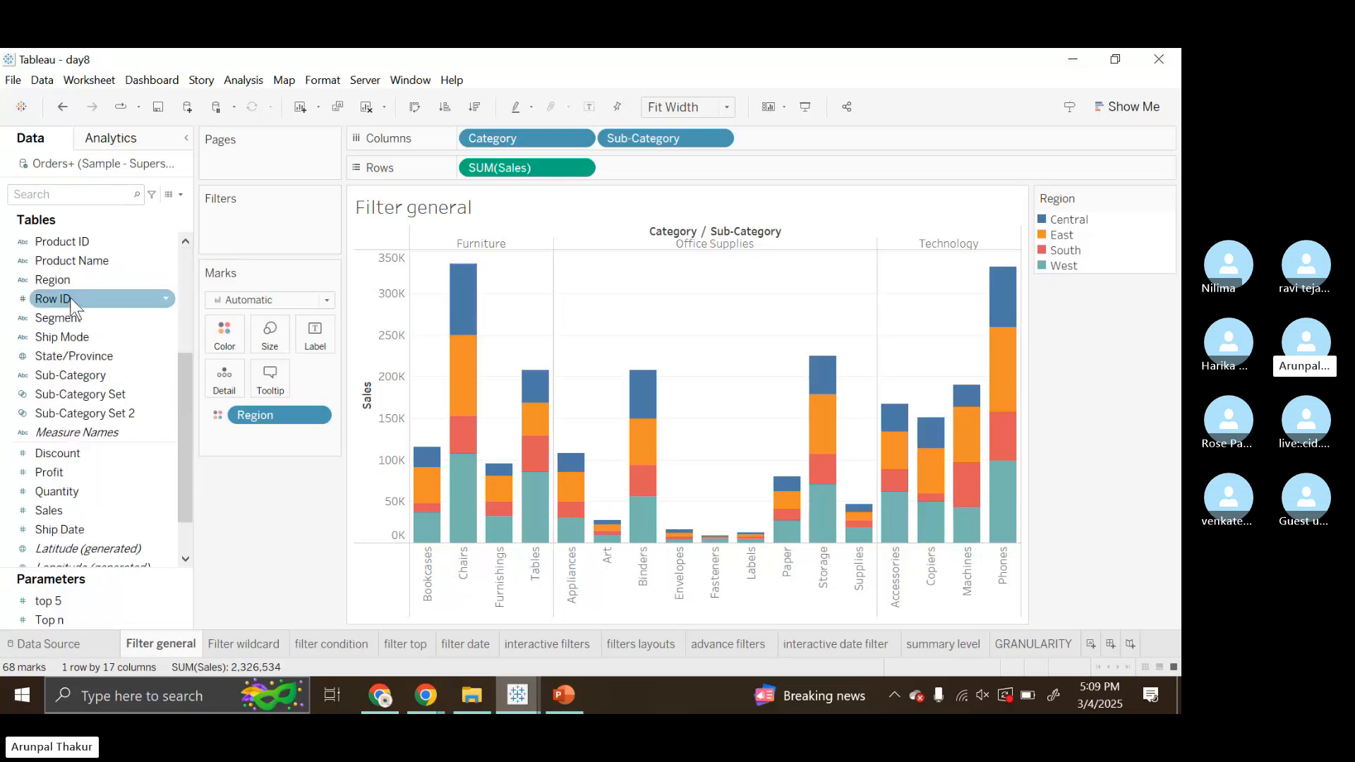
pyautogui.moveTo(53, 280); pyautogui.dragTo(221, 233)
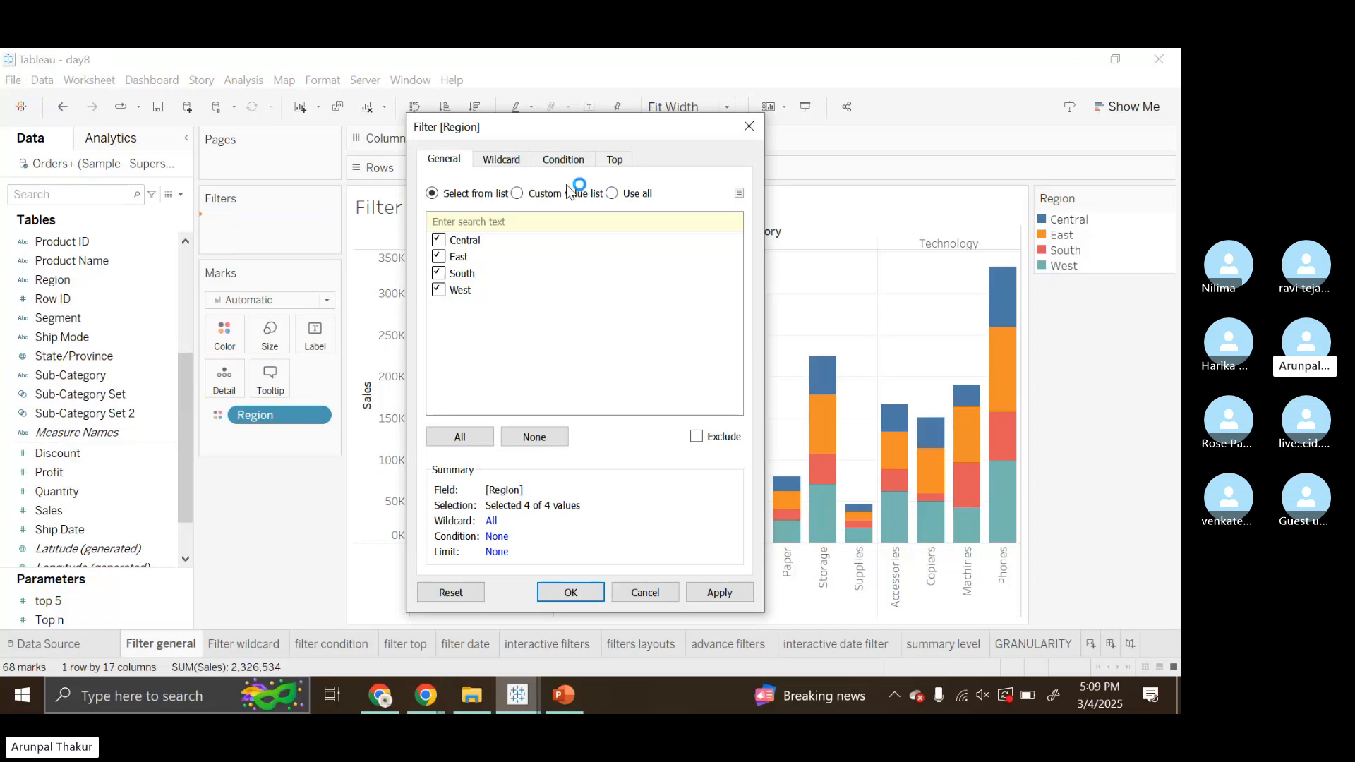
# - Deselect Central and East in the general Region filter so only South and West are kept, and apply it
pyautogui.moveTo(659, 137); pyautogui.dragTo(262, 206)
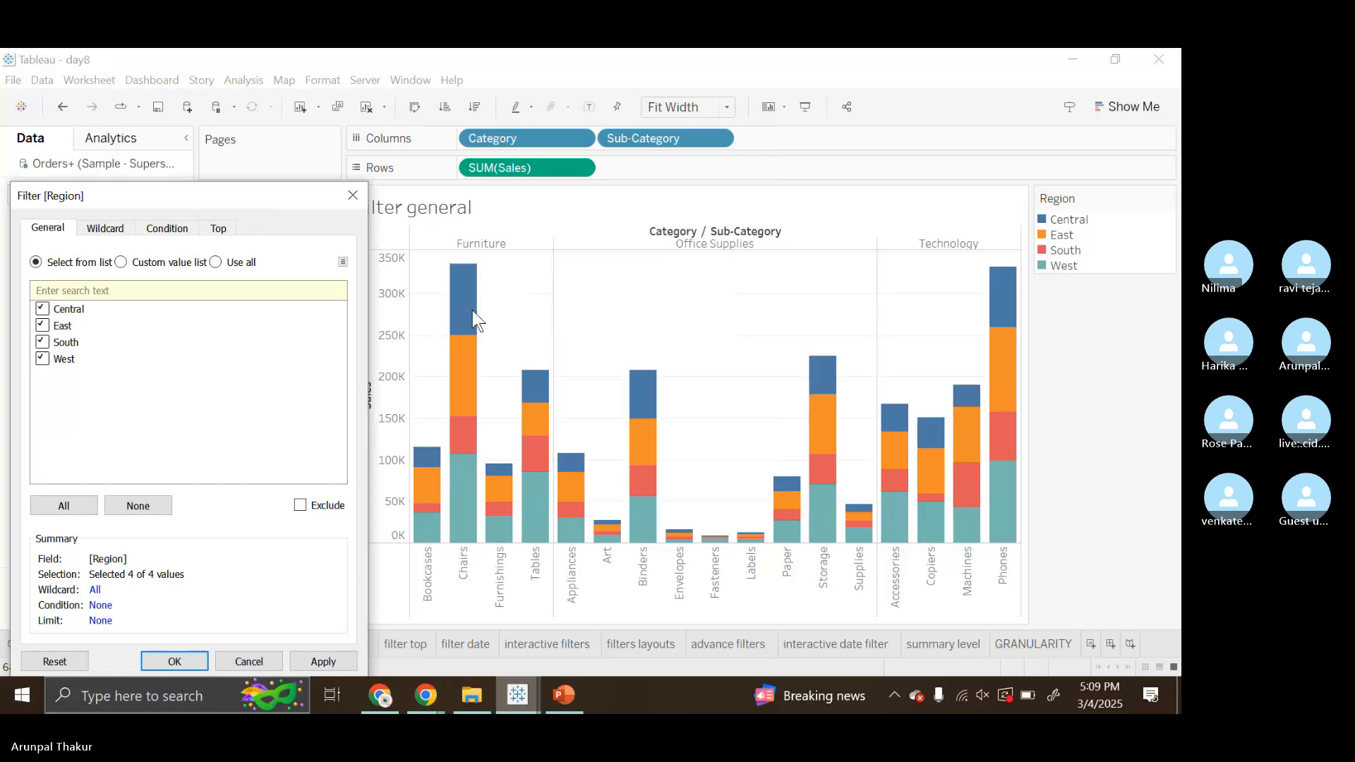
pyautogui.moveTo(235, 202); pyautogui.dragTo(708, 149)
pyautogui.click(514, 256)
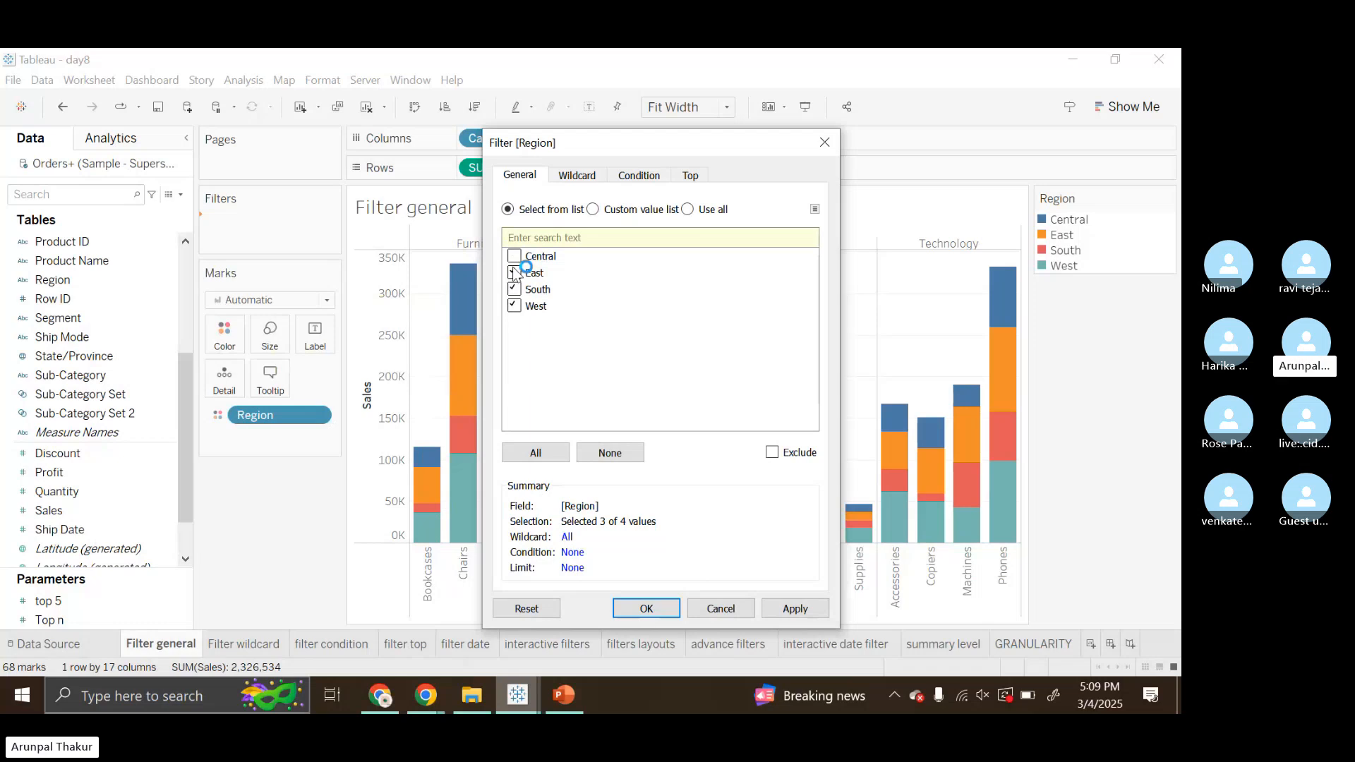
pyautogui.click(514, 272)
pyautogui.click(796, 610)
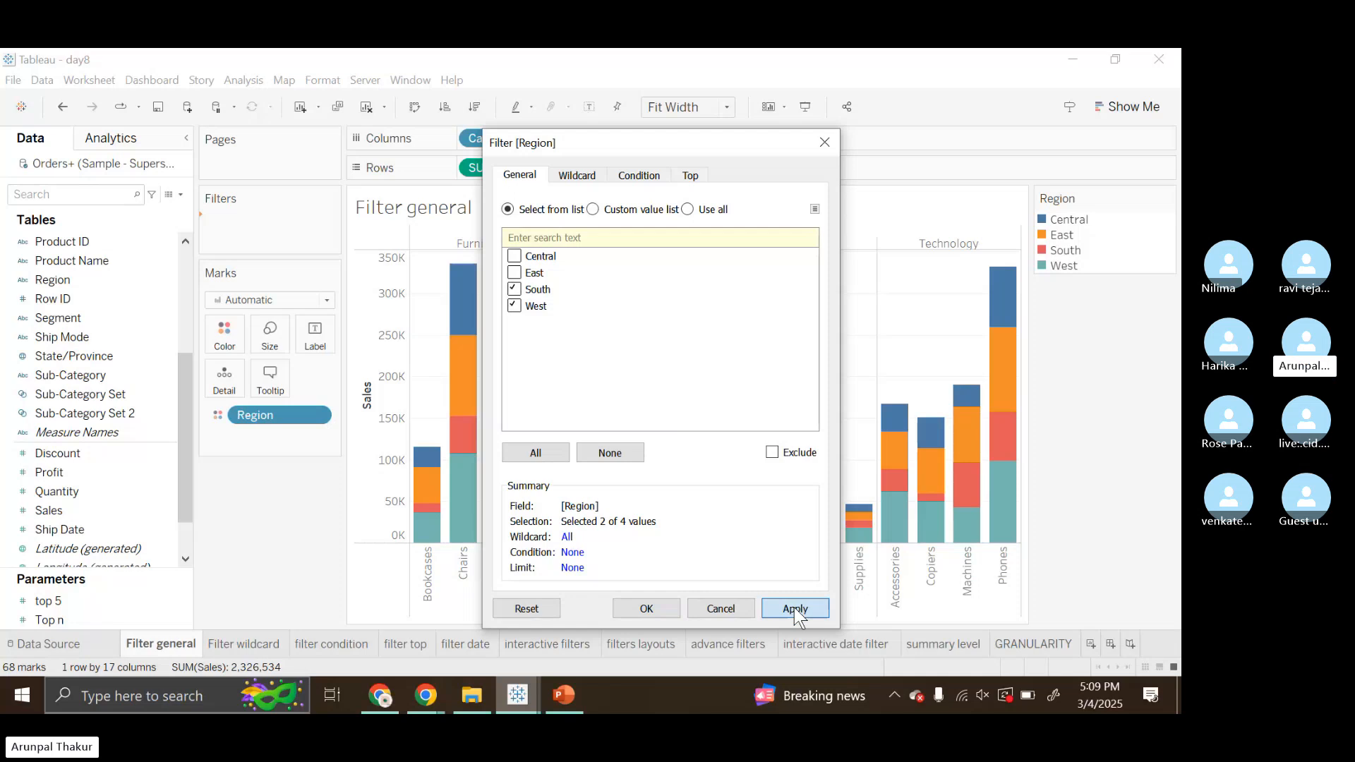
pyautogui.click(646, 608)
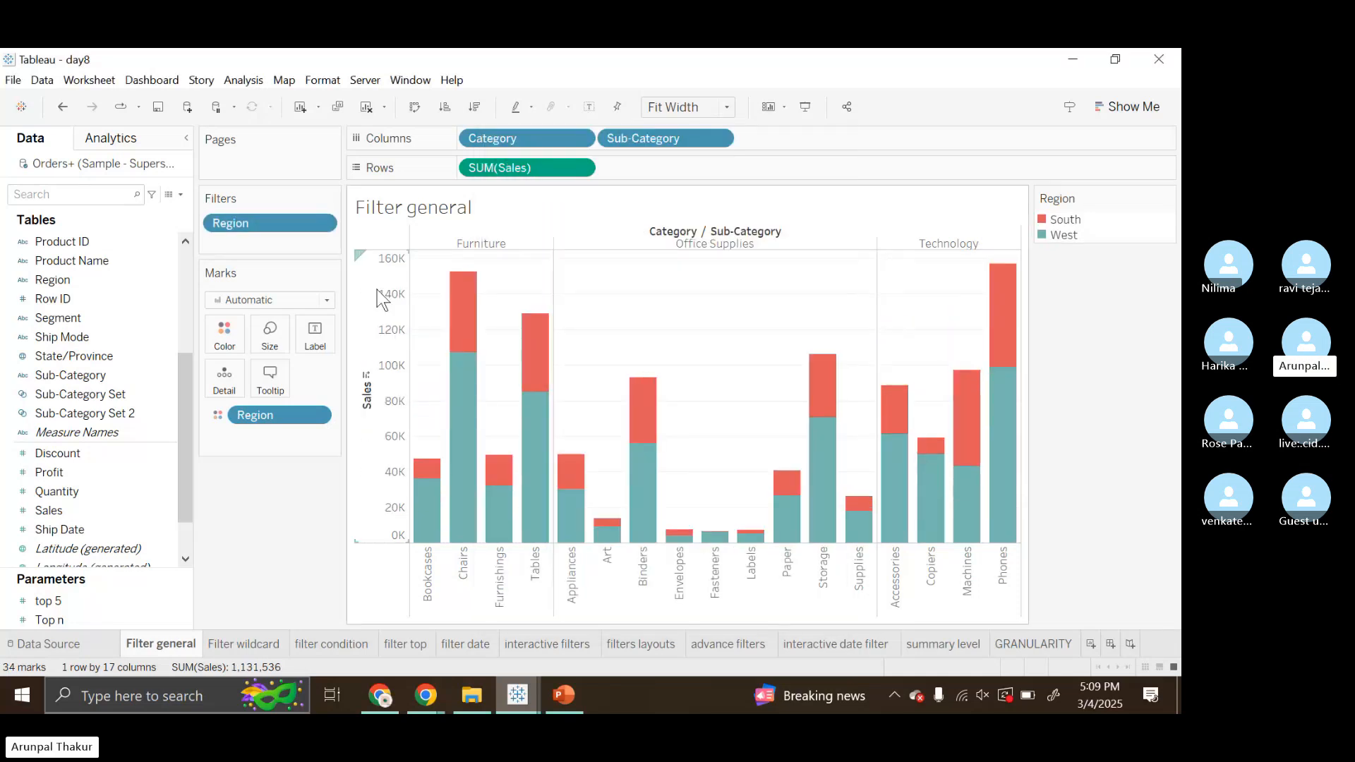
# - Edit the Region filter to exclude the selected South and West values, and apply it
pyautogui.click(322, 224)
pyautogui.click(314, 240)
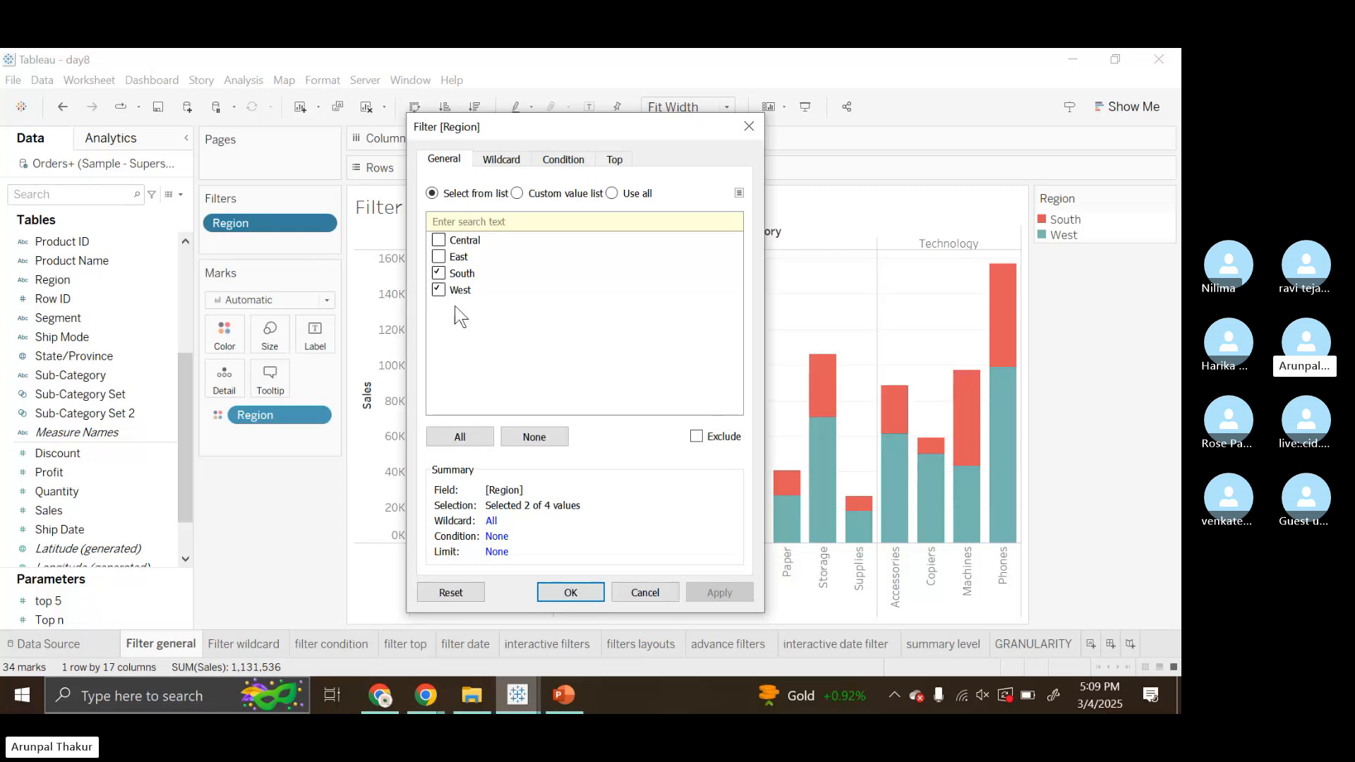
pyautogui.click(694, 438)
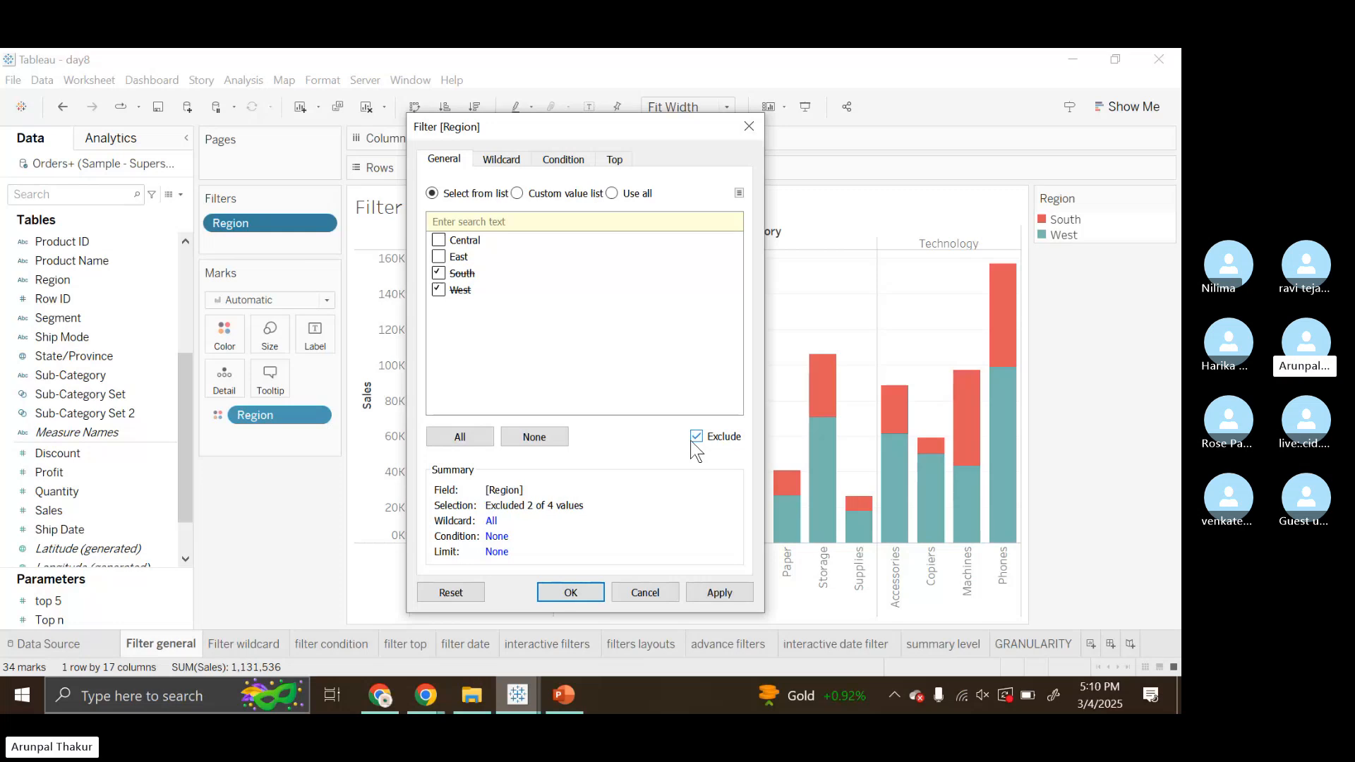
pyautogui.click(727, 597)
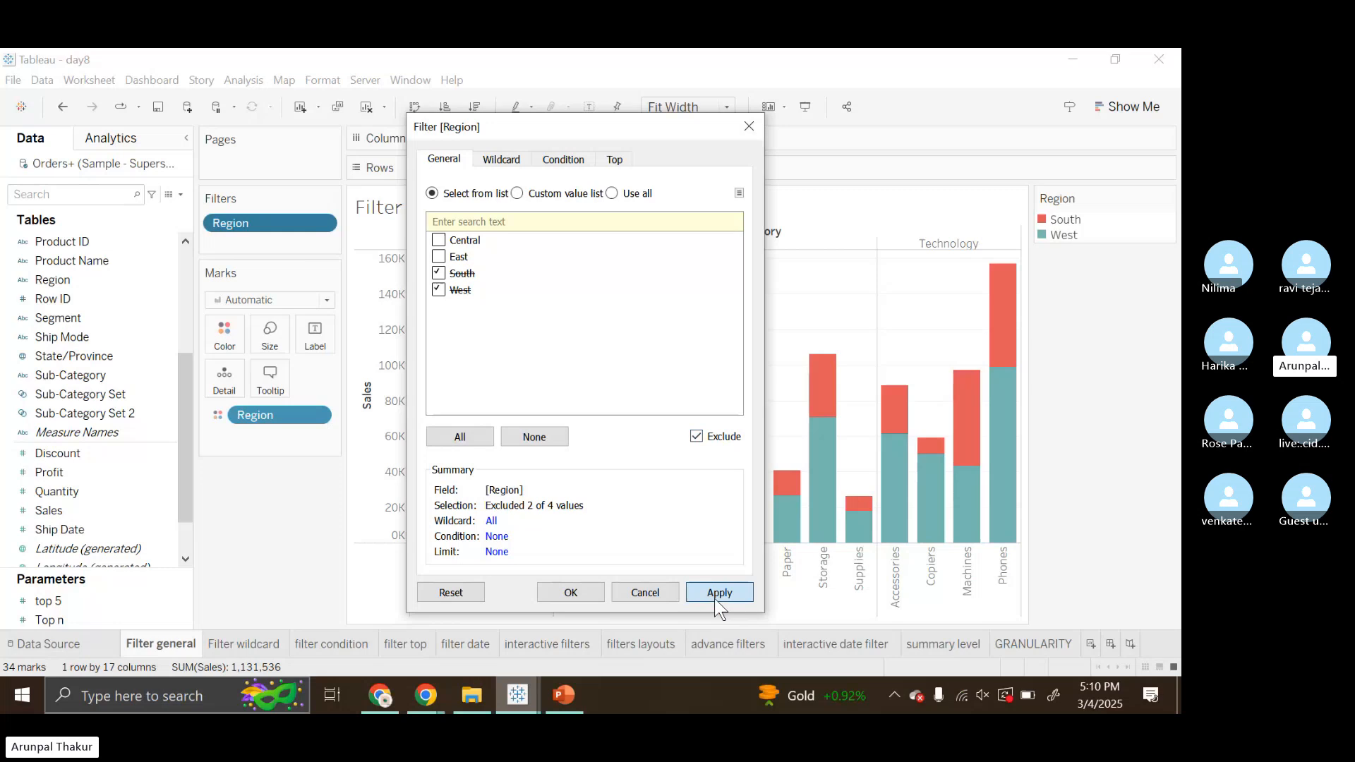
pyautogui.click(572, 593)
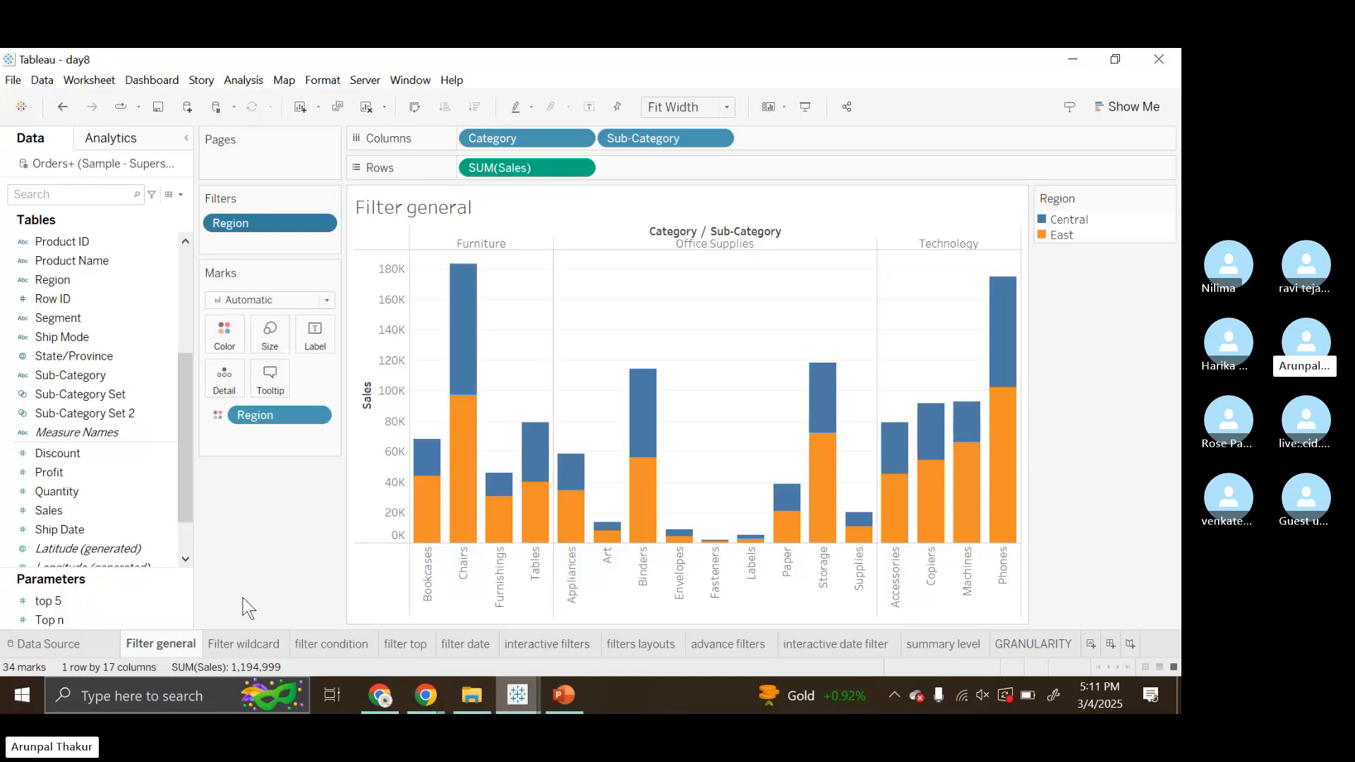
# - On the Filter wildcard sheet, remove the existing Sub-Category filter and start a new filter on the Sub-Category field
pyautogui.click(231, 645)
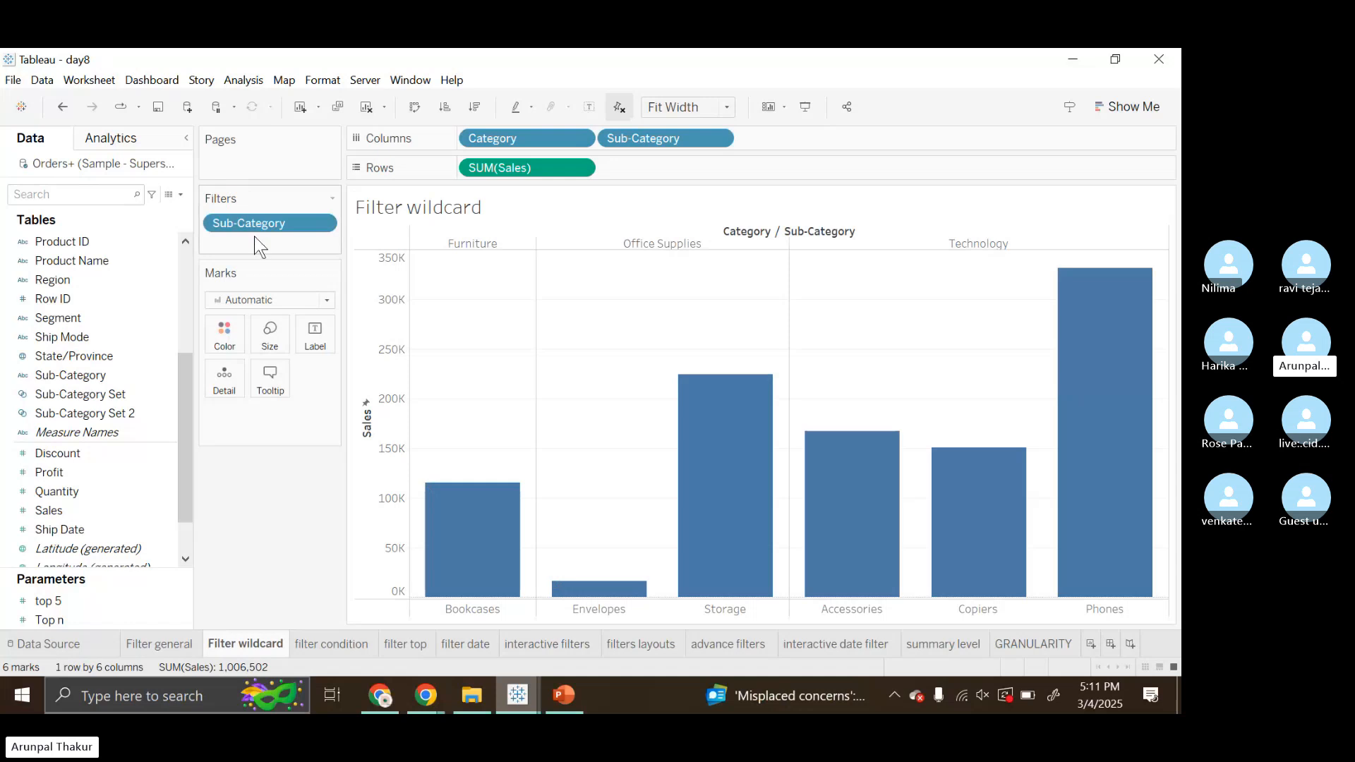
pyautogui.moveTo(254, 223); pyautogui.dragTo(268, 511)
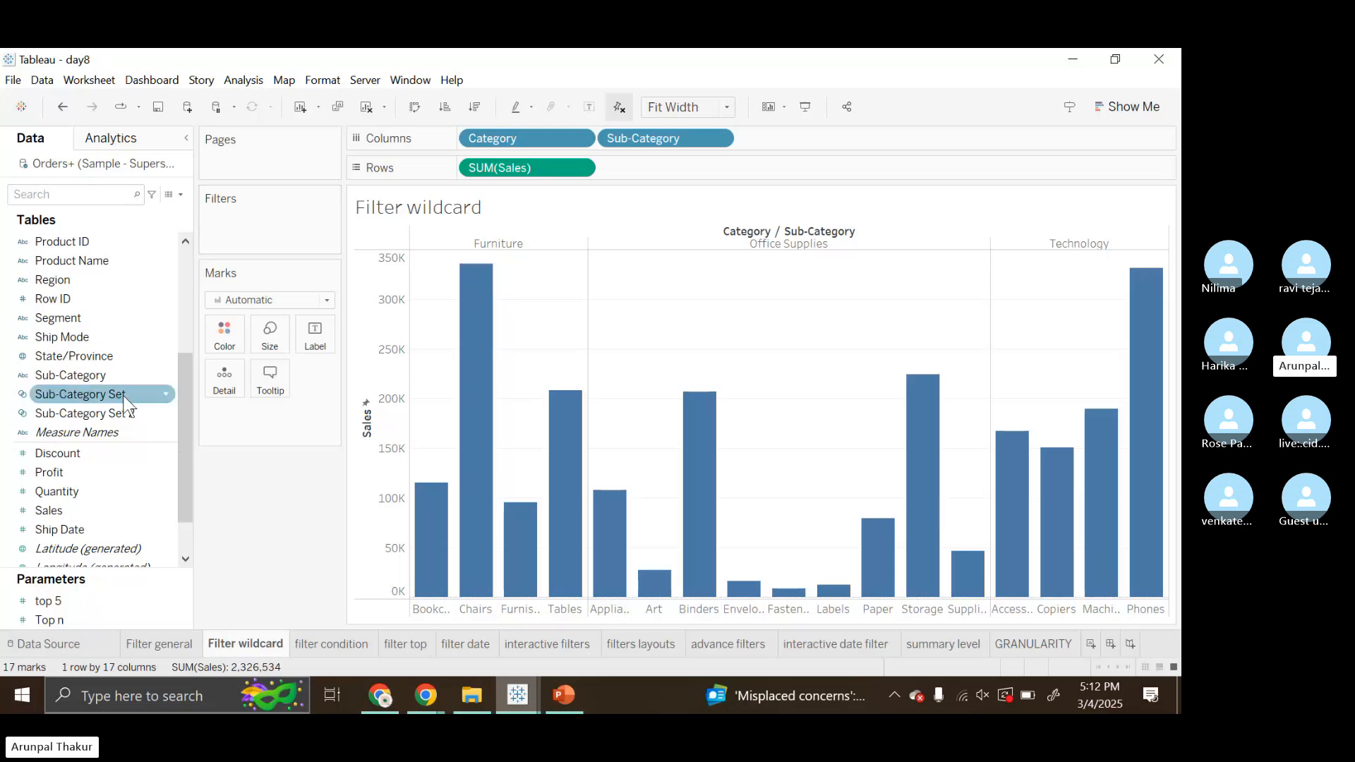
pyautogui.click(98, 382)
pyautogui.moveTo(100, 385); pyautogui.dragTo(260, 230)
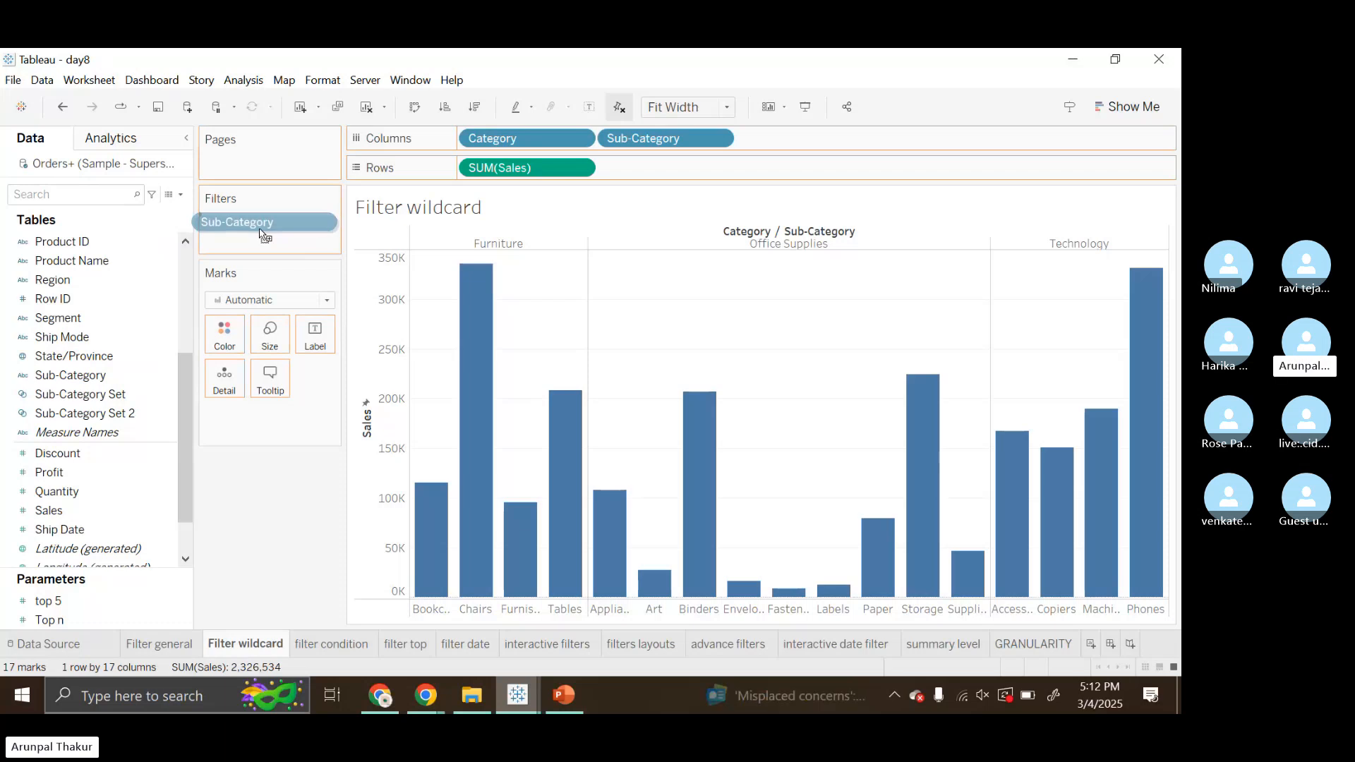
pyautogui.moveTo(261, 233); pyautogui.dragTo(259, 231)
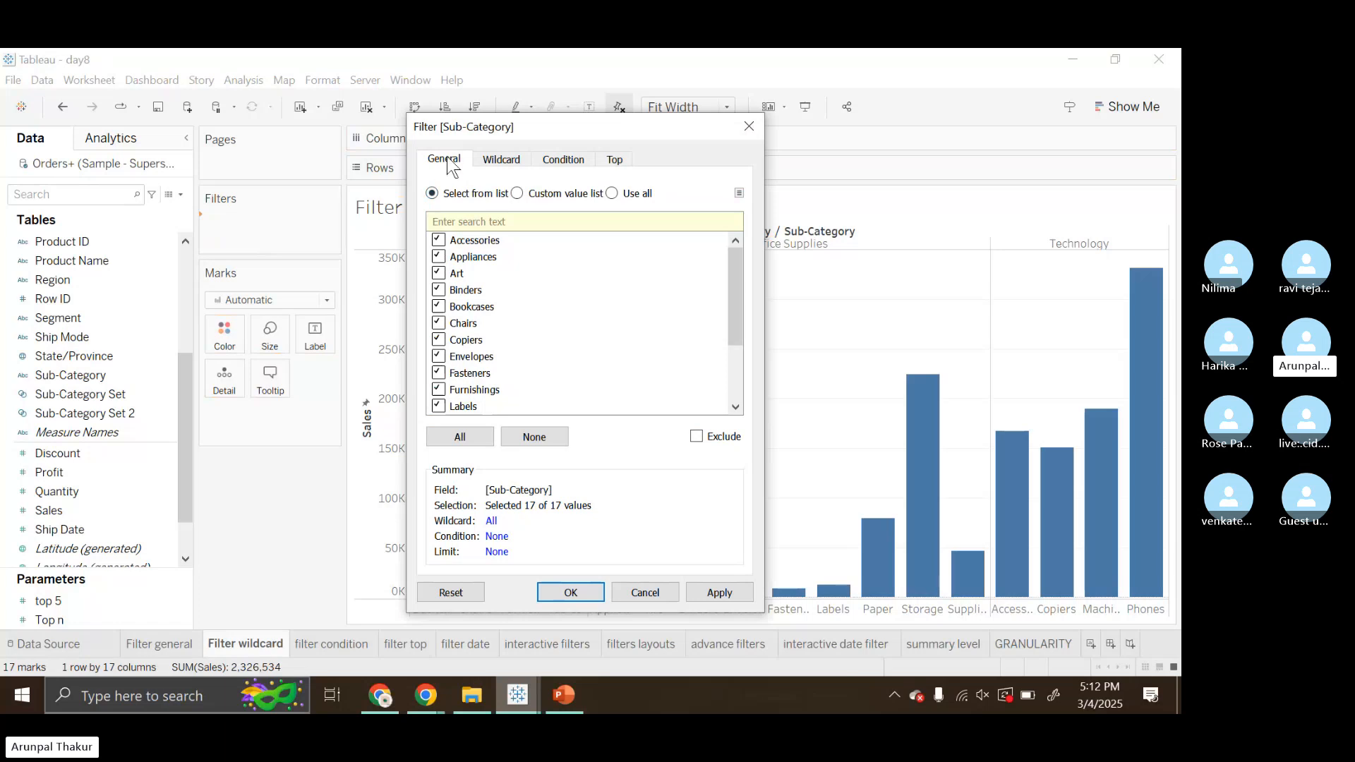
# - Set a wildcard filter that keeps sub-categories containing "o", and apply it to the chart
pyautogui.click(494, 161)
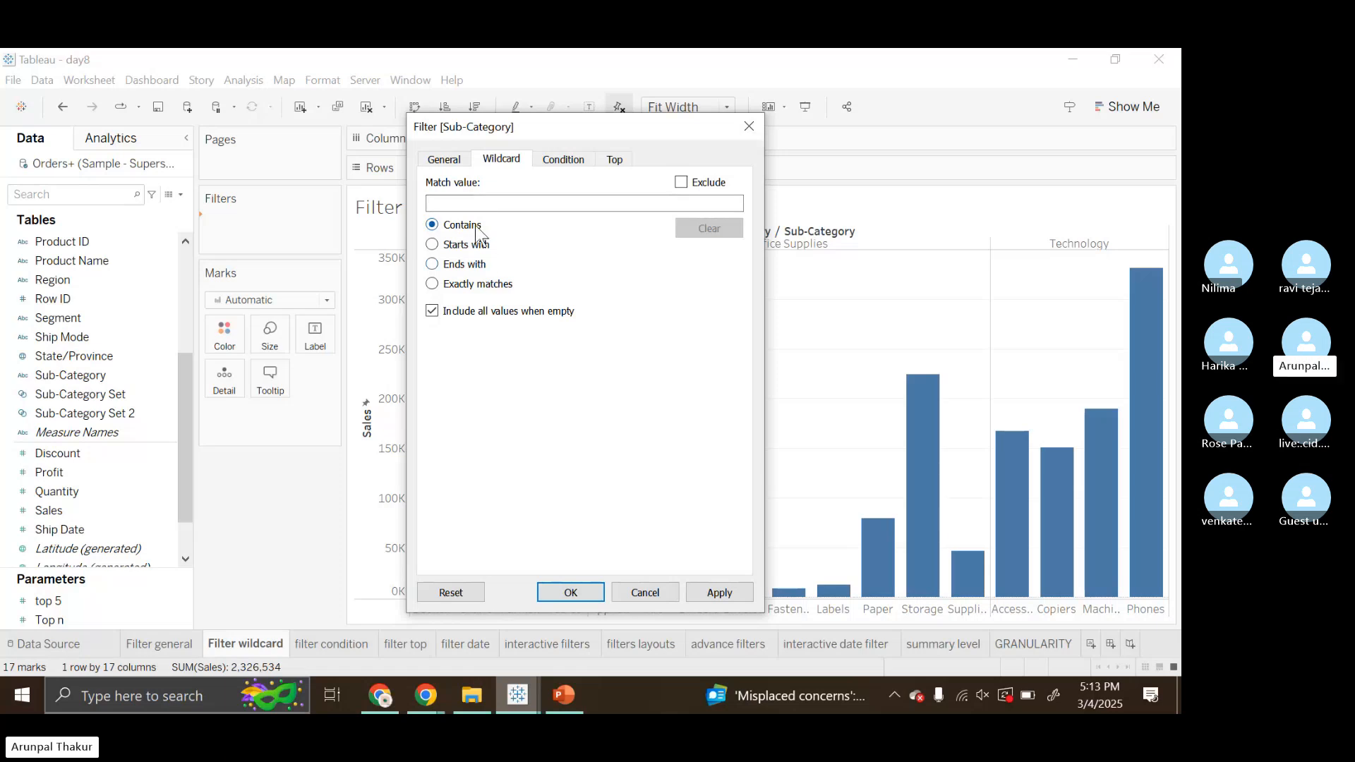
pyautogui.click(456, 203)
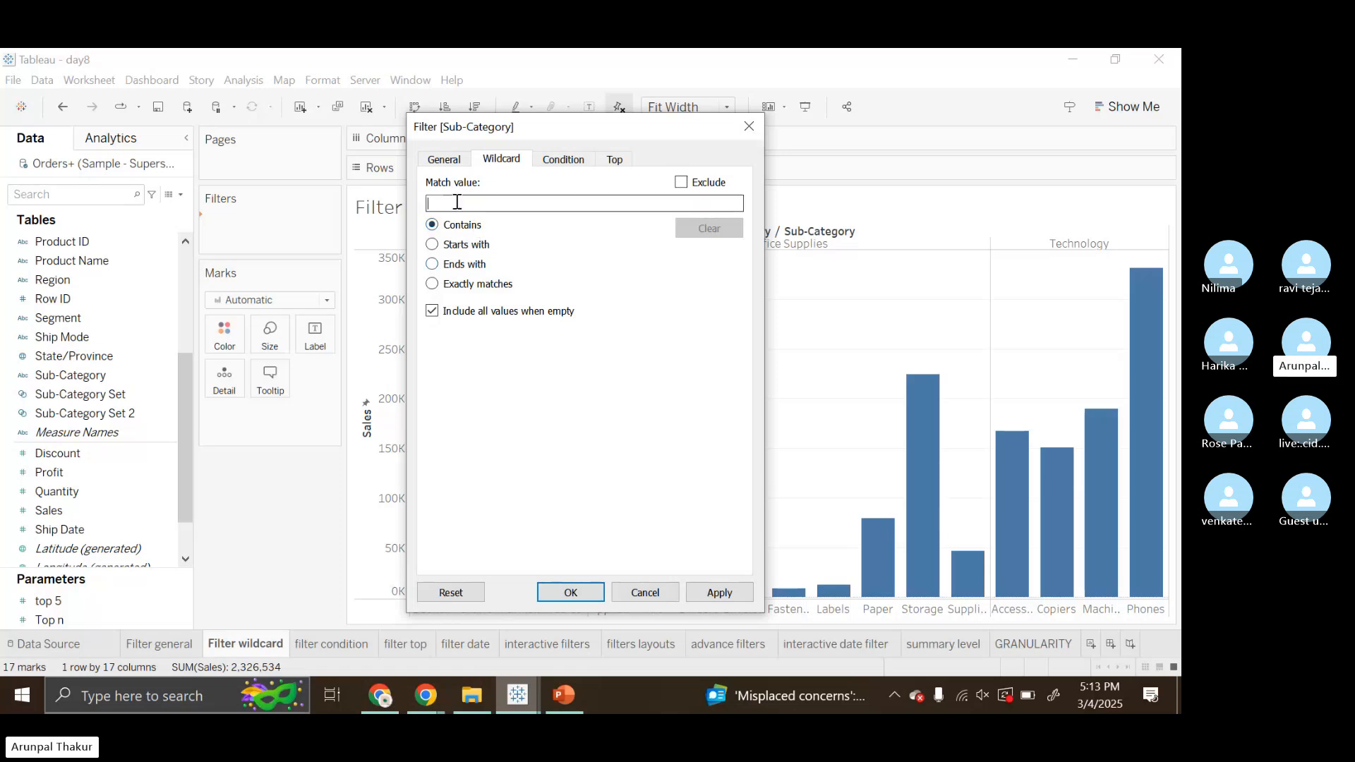
pyautogui.moveTo(571, 137); pyautogui.dragTo(780, 154)
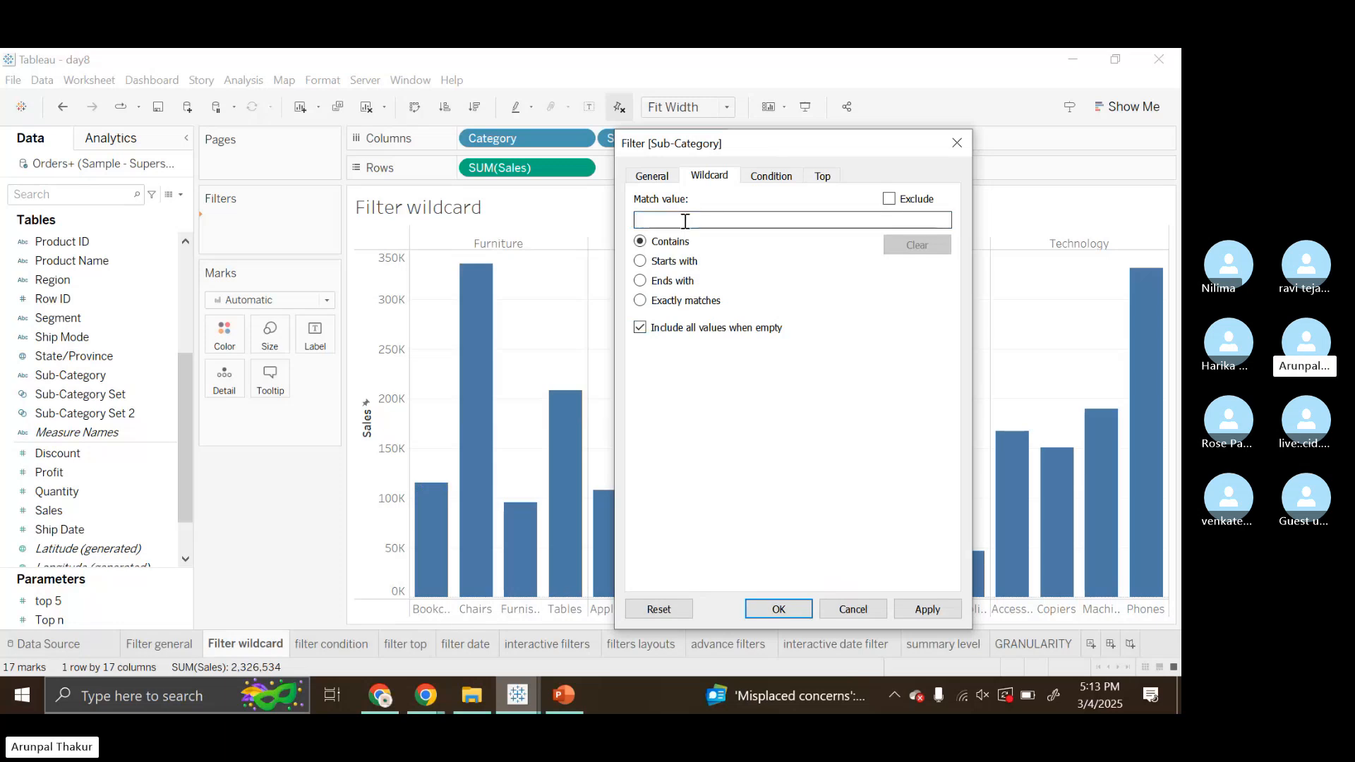
pyautogui.write('o')
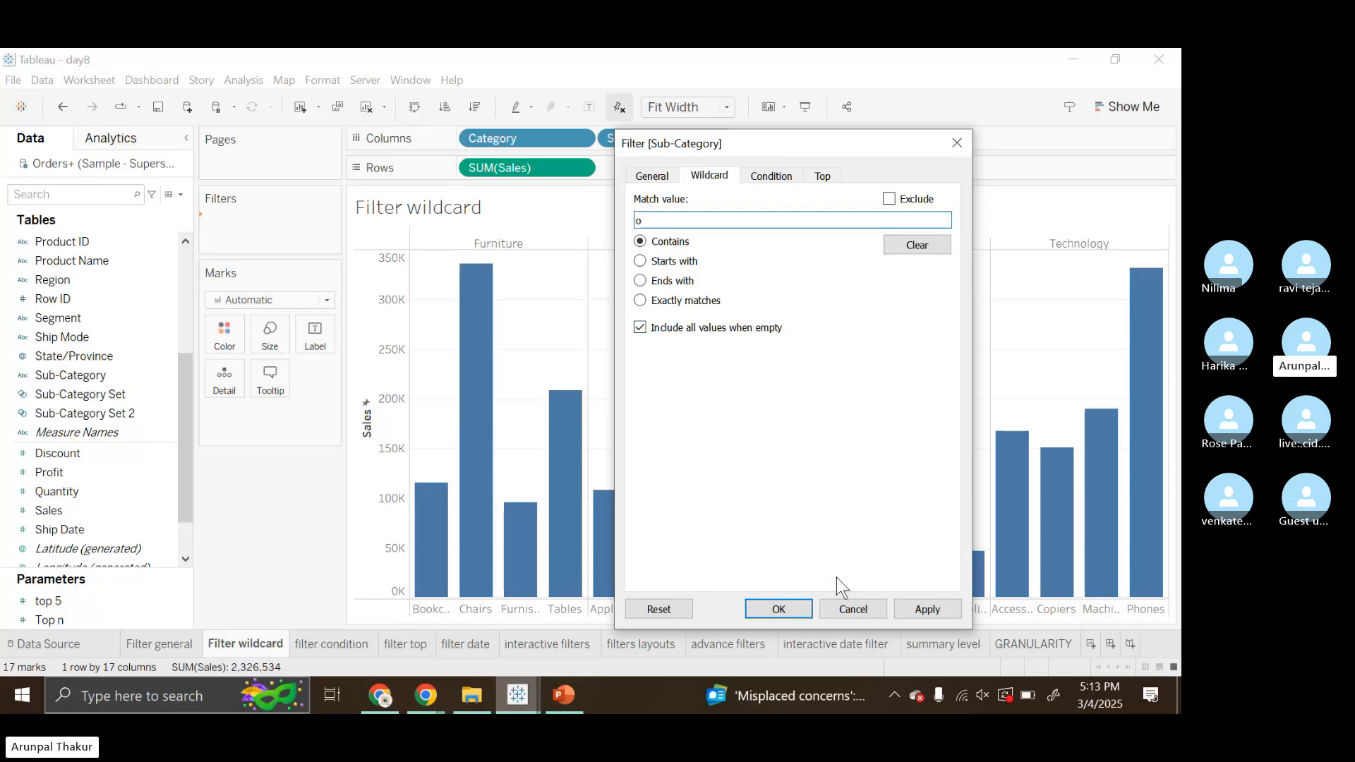
pyautogui.click(924, 611)
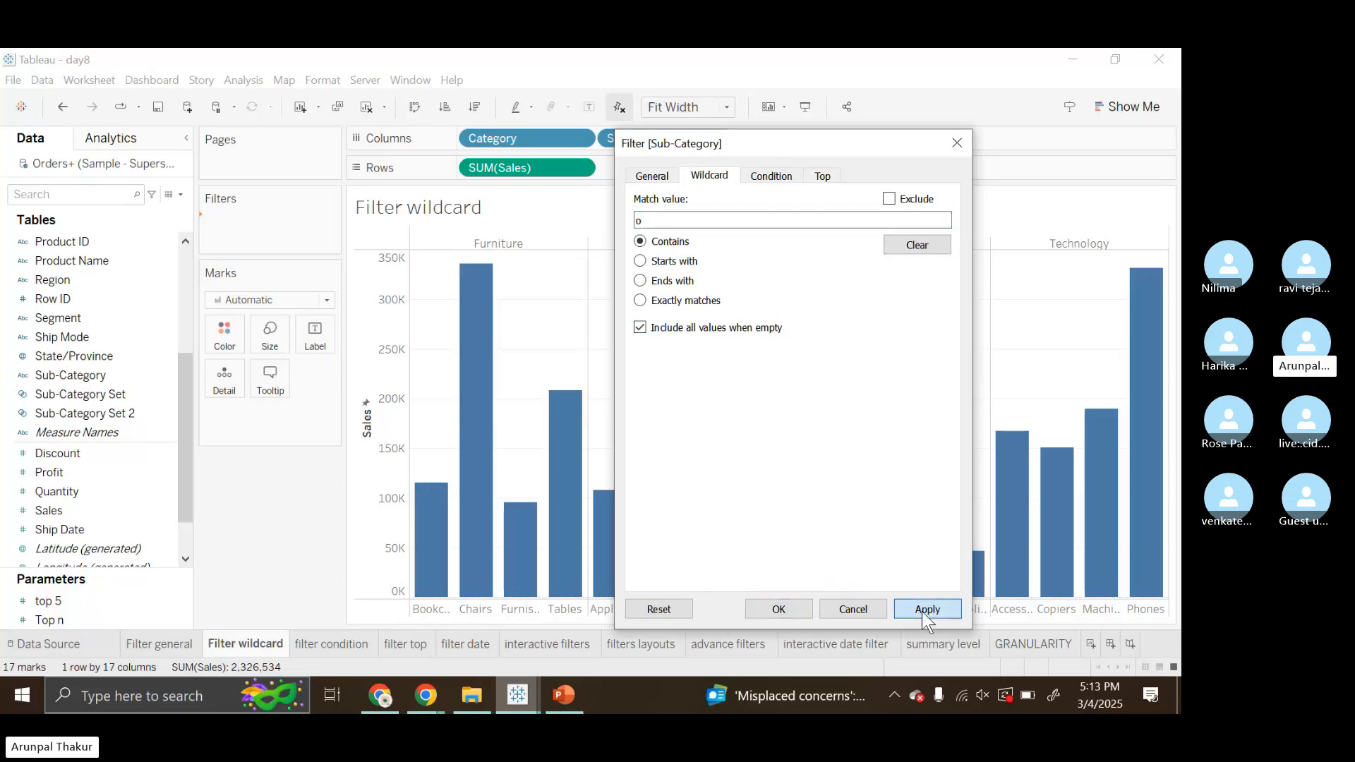
pyautogui.click(761, 607)
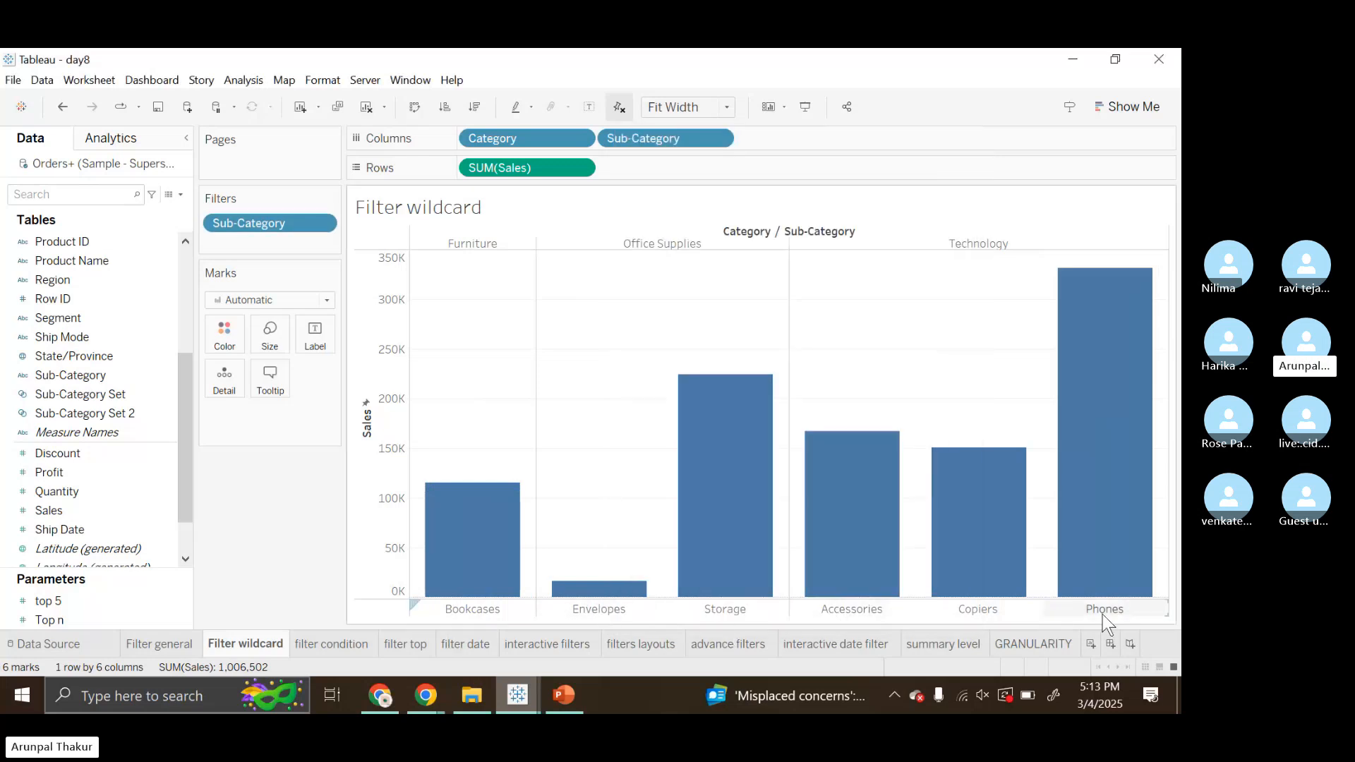
pyautogui.moveTo(698, 377)
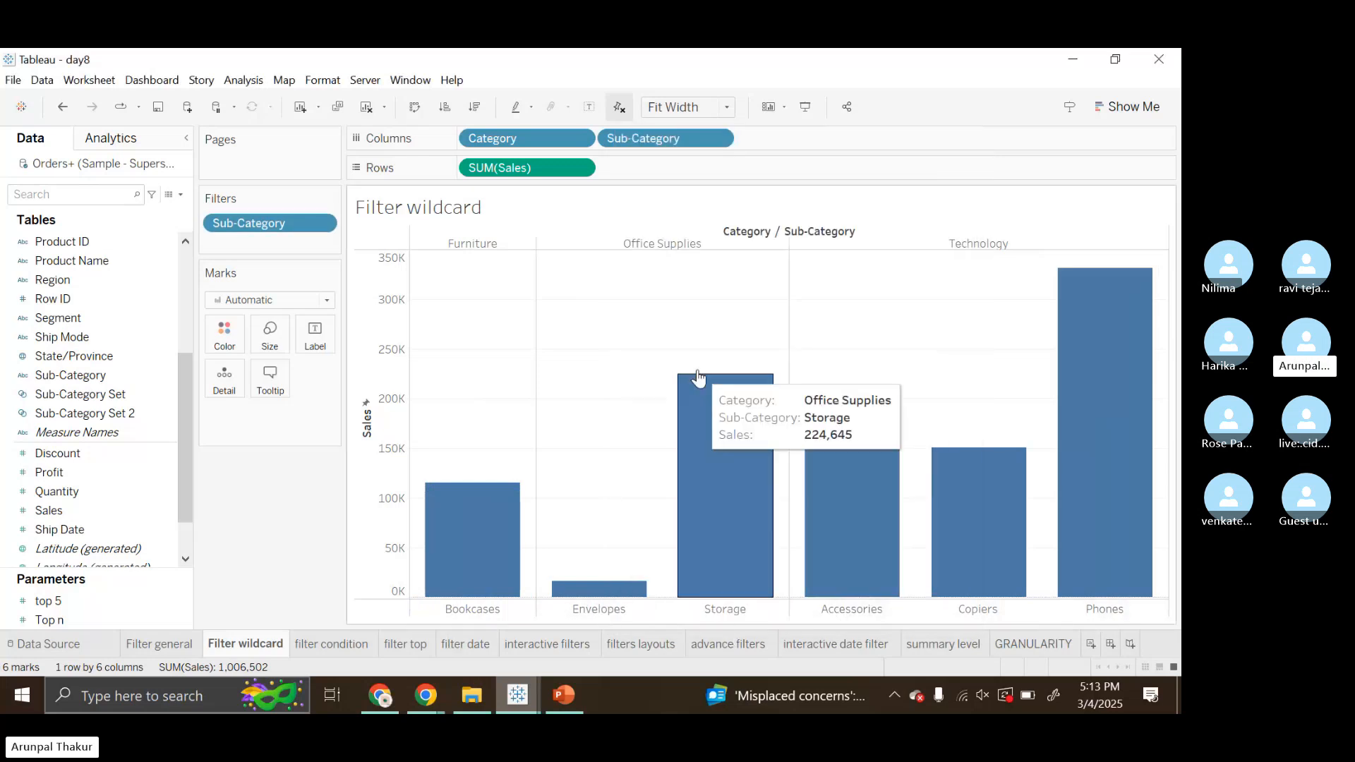
# - Edit the Sub-Category wildcard filter to keep values that start with "S", and apply it
pyautogui.click(321, 223)
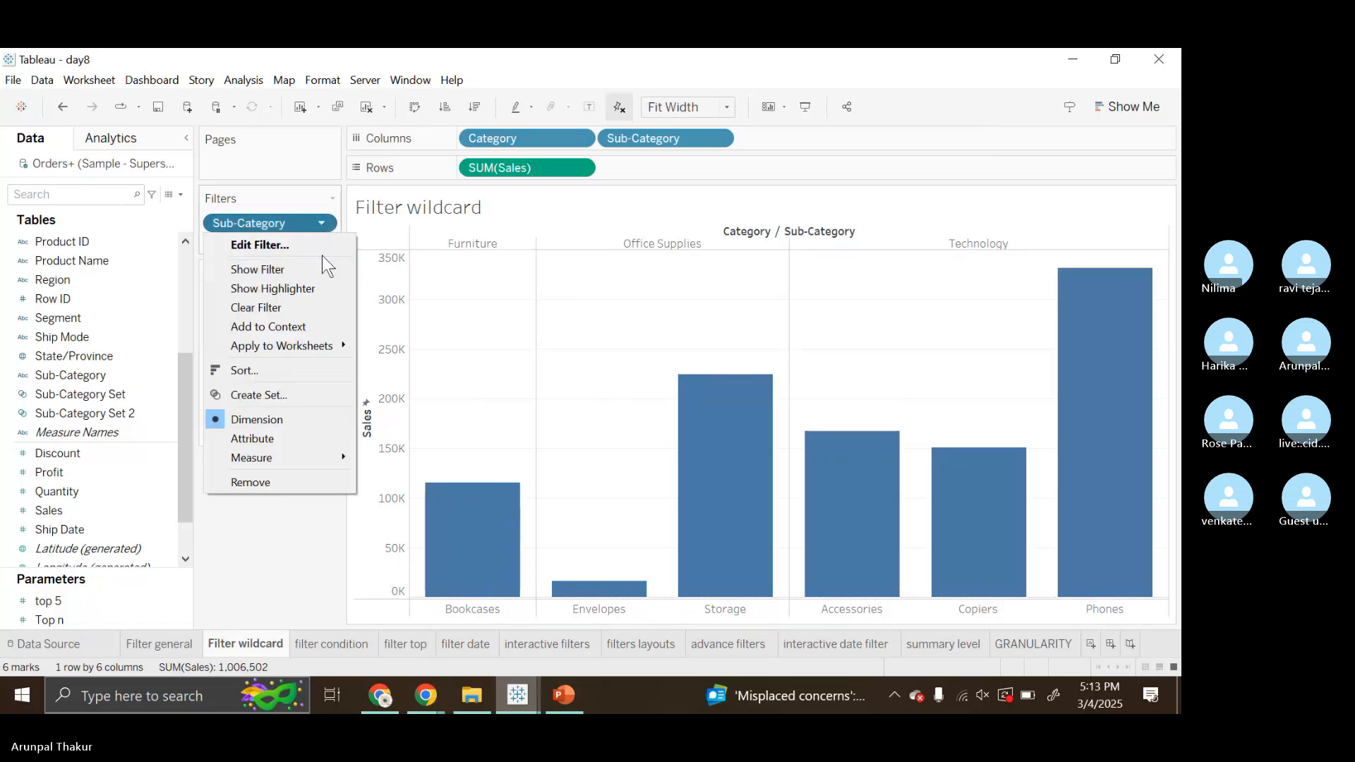
pyautogui.click(322, 248)
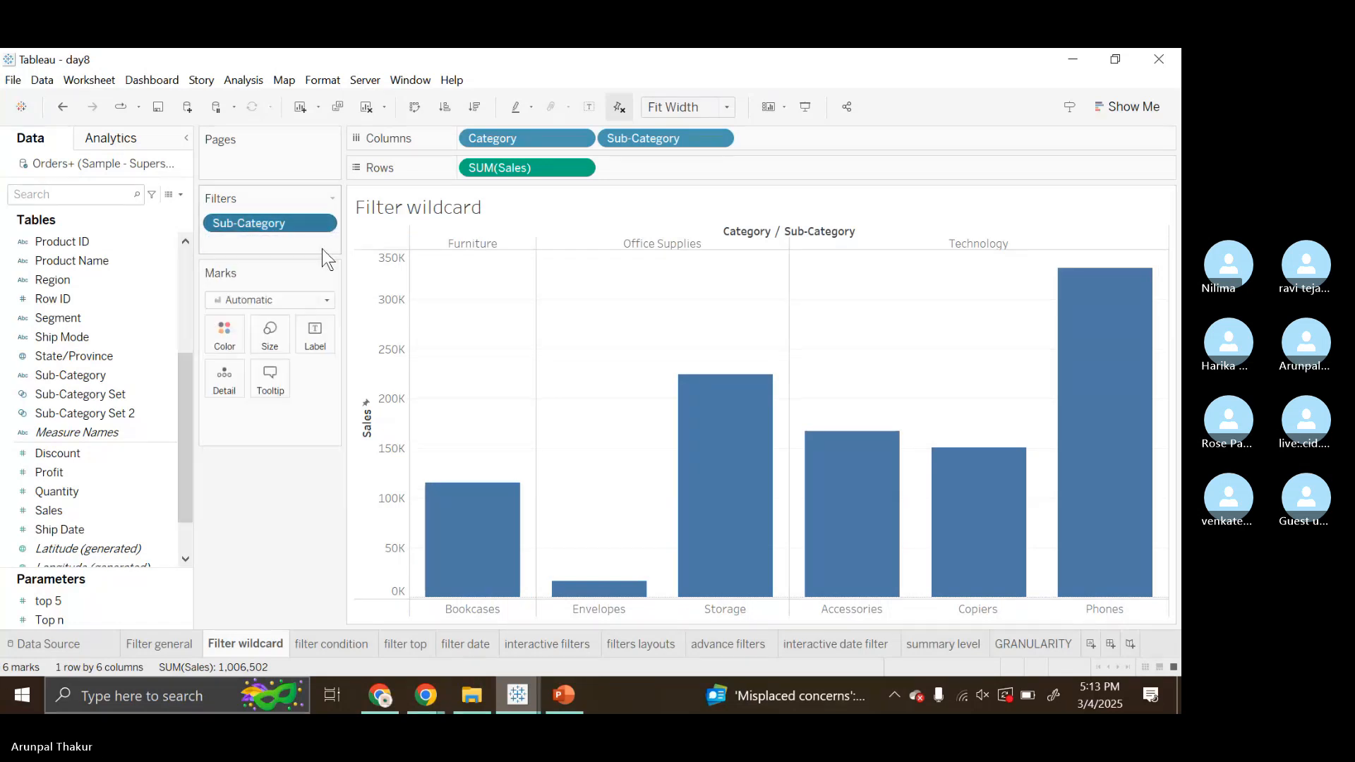
pyautogui.click(518, 162)
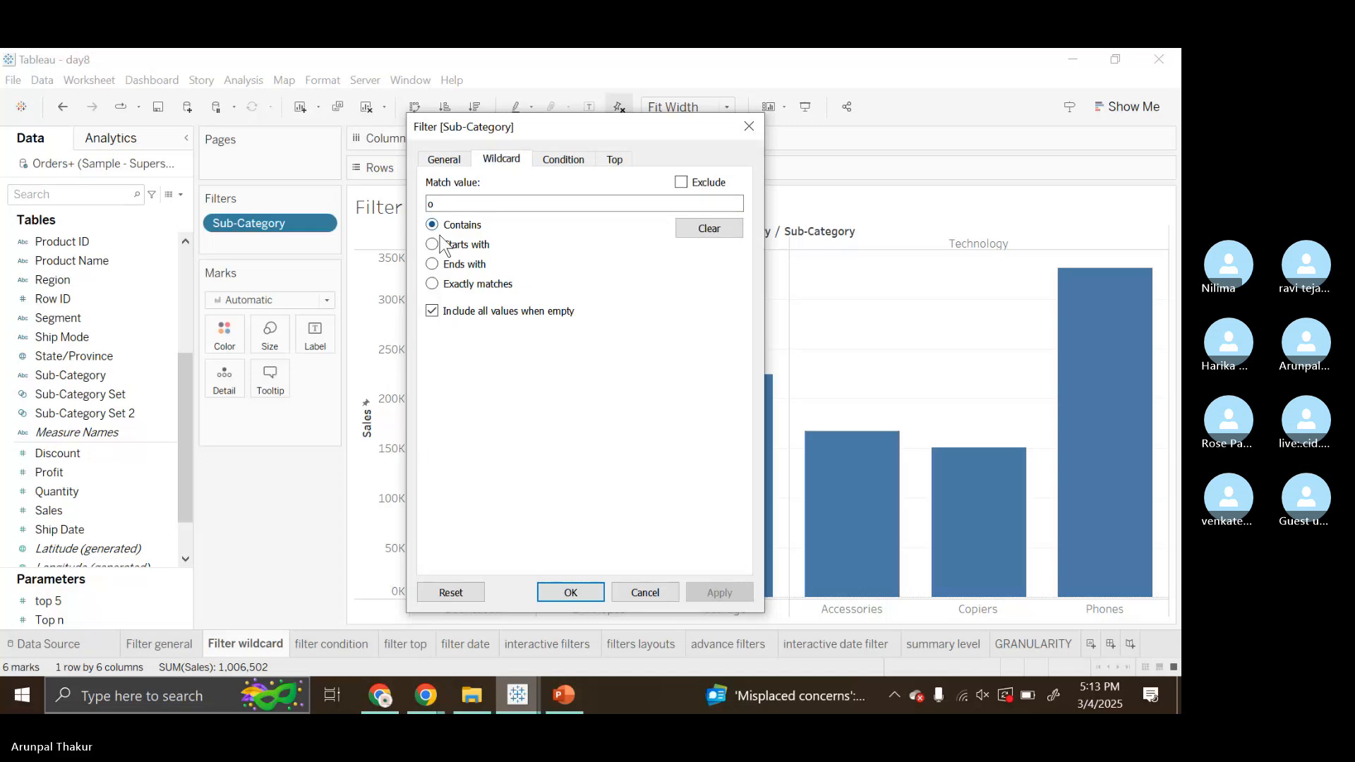
pyautogui.click(433, 245)
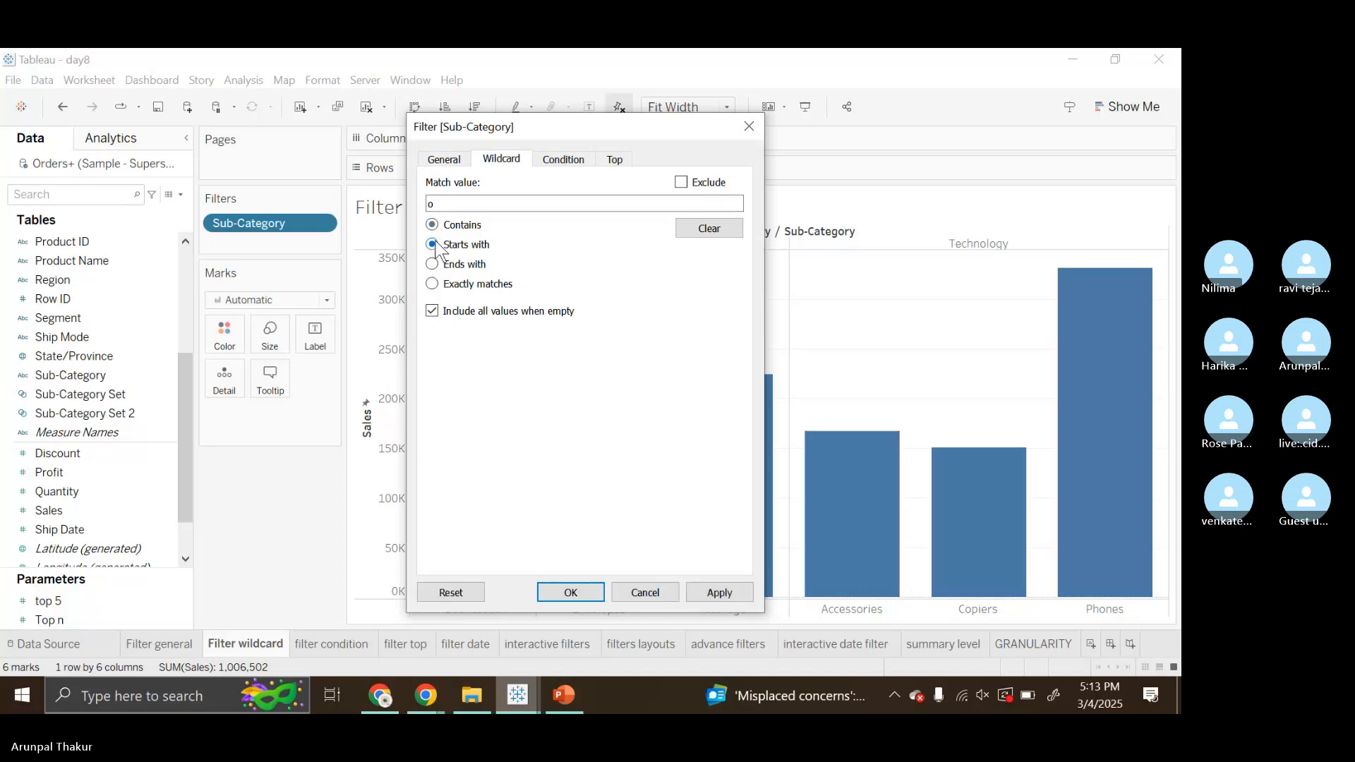
pyautogui.press('BackSpace')
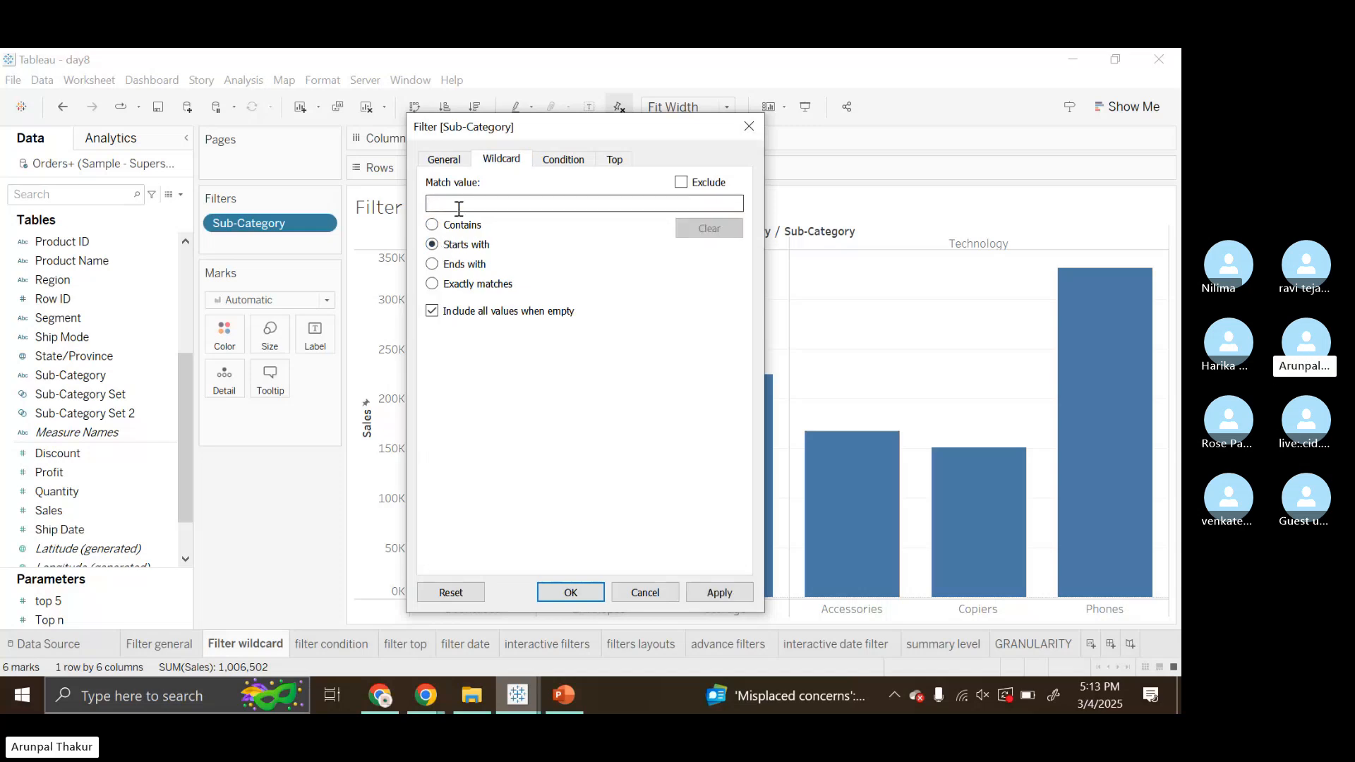
pyautogui.write('S')
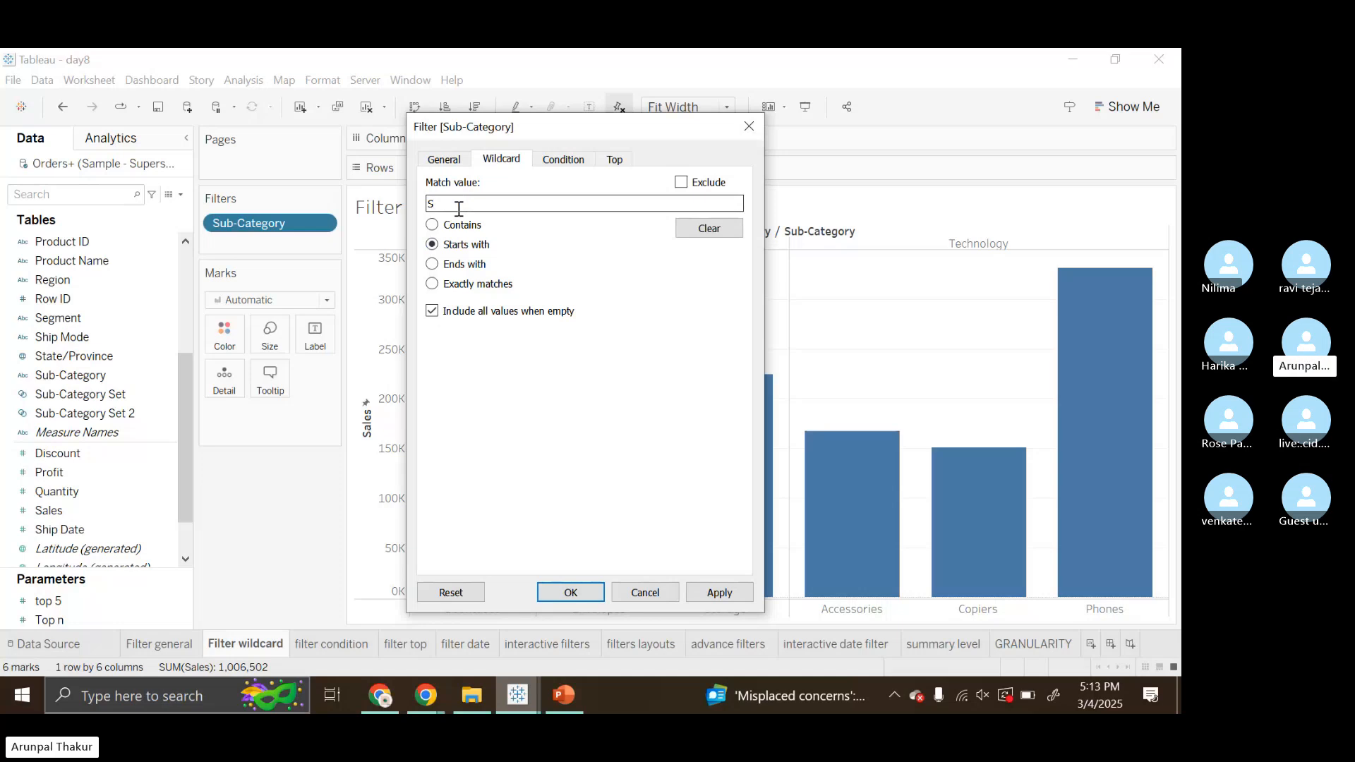
pyautogui.click(722, 600)
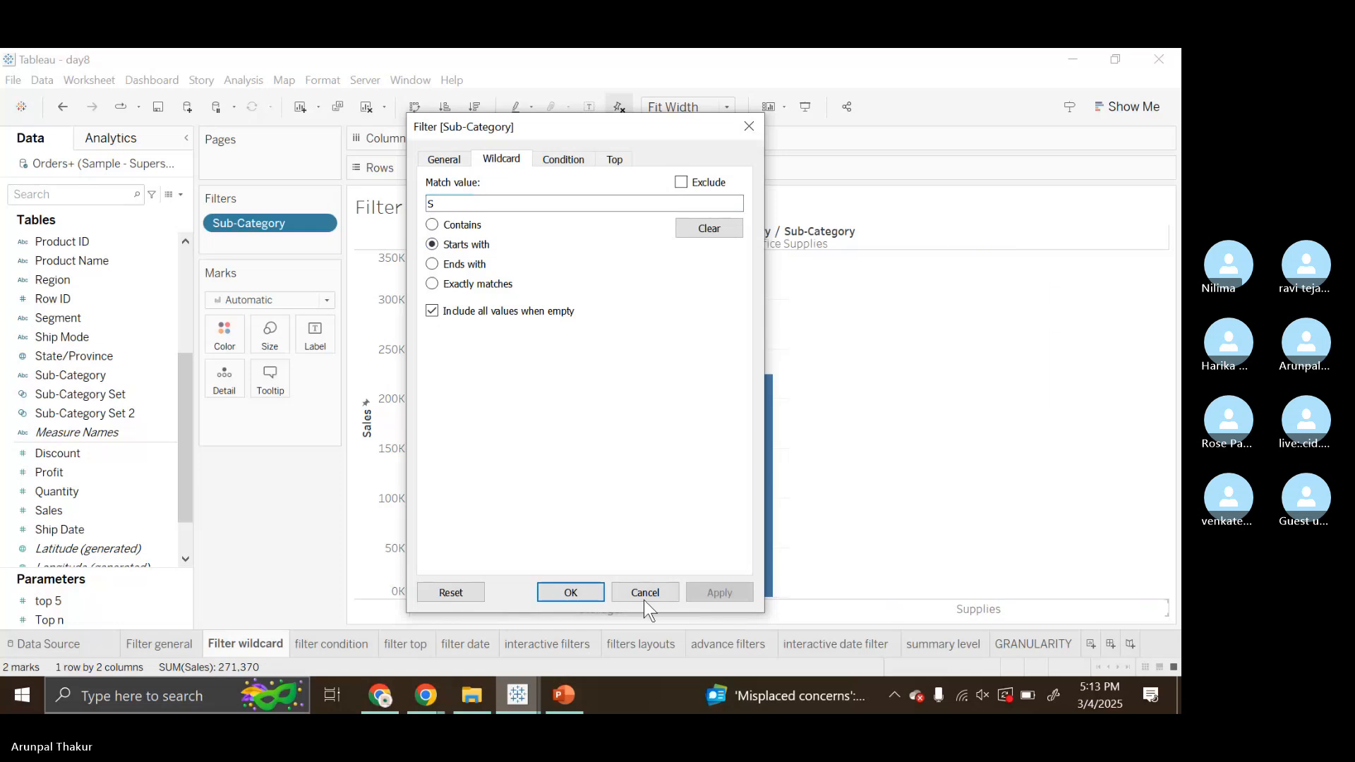
pyautogui.click(581, 595)
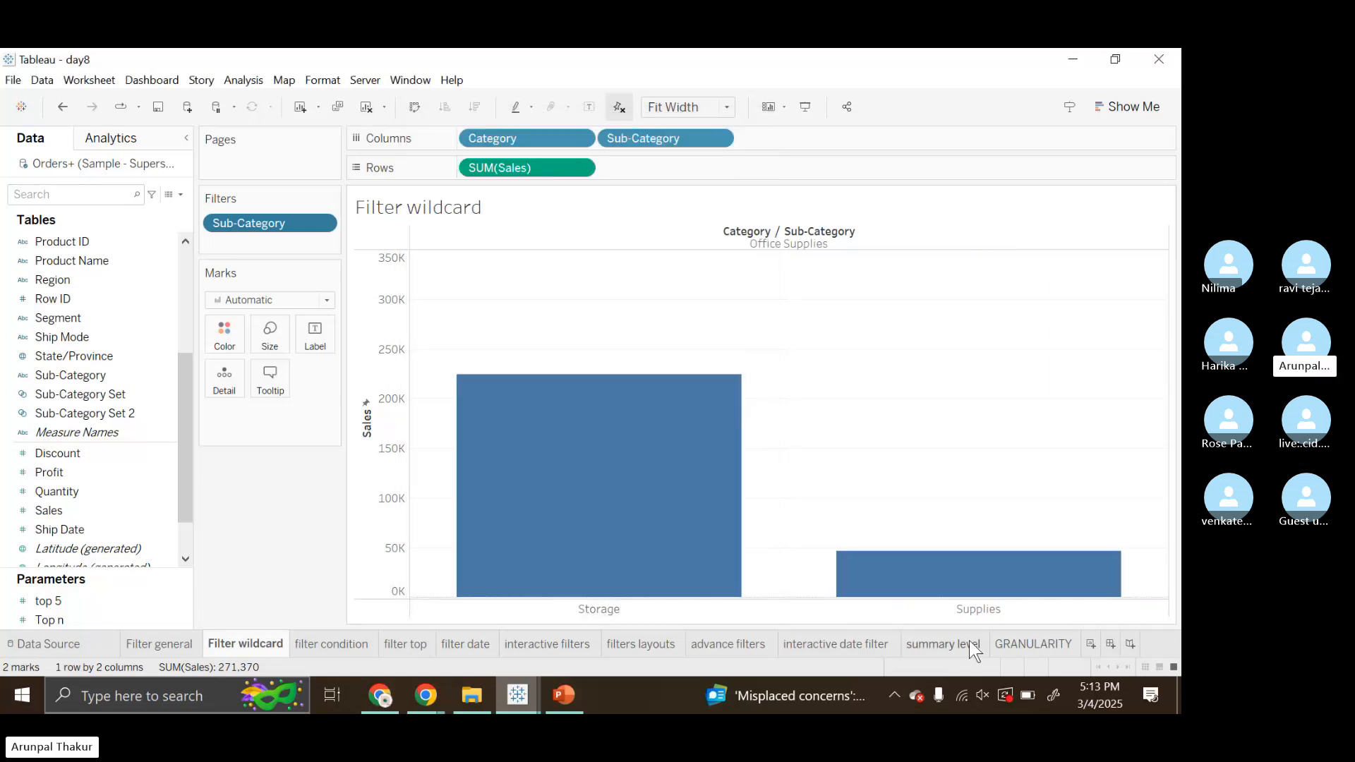
# - Change the Sub-Category wildcard filter's match type to Ends with, keeping "S" as the match value, and apply it
pyautogui.click(323, 225)
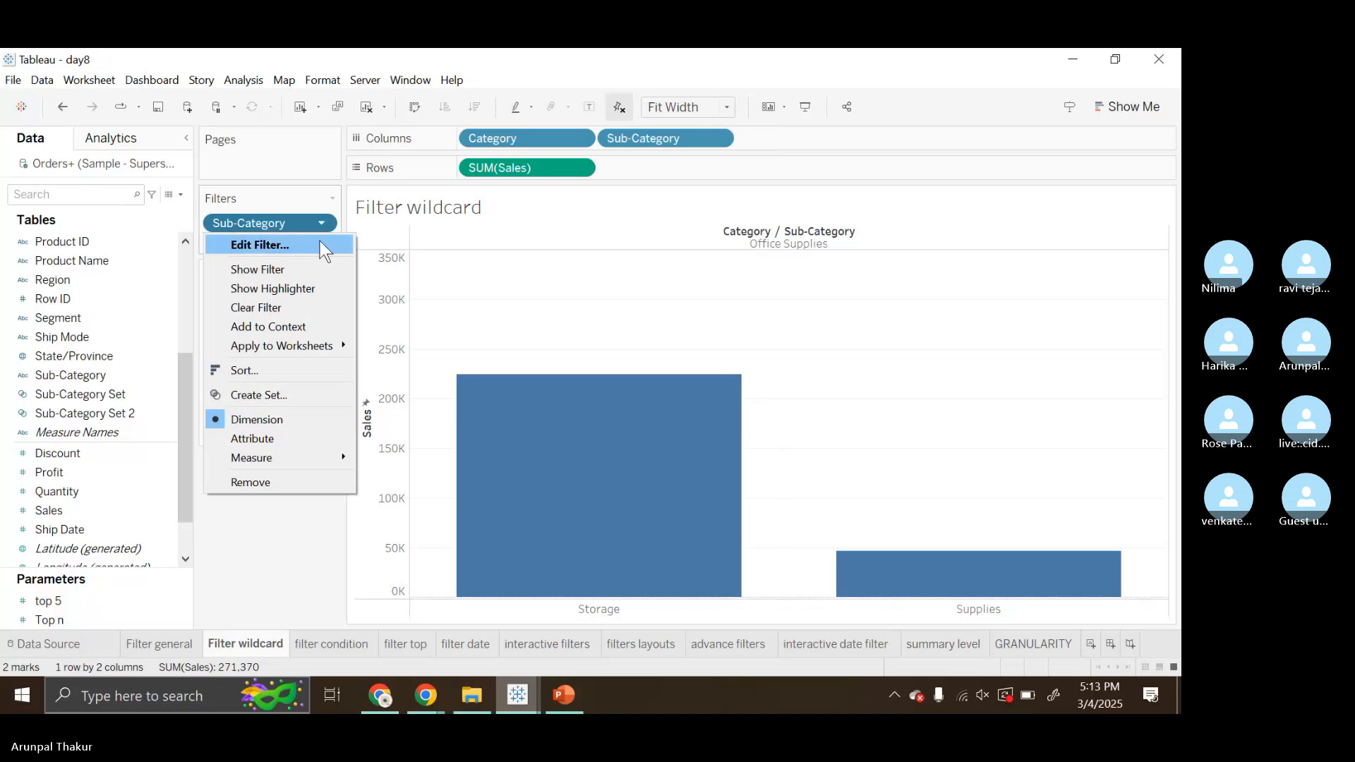
pyautogui.click(319, 239)
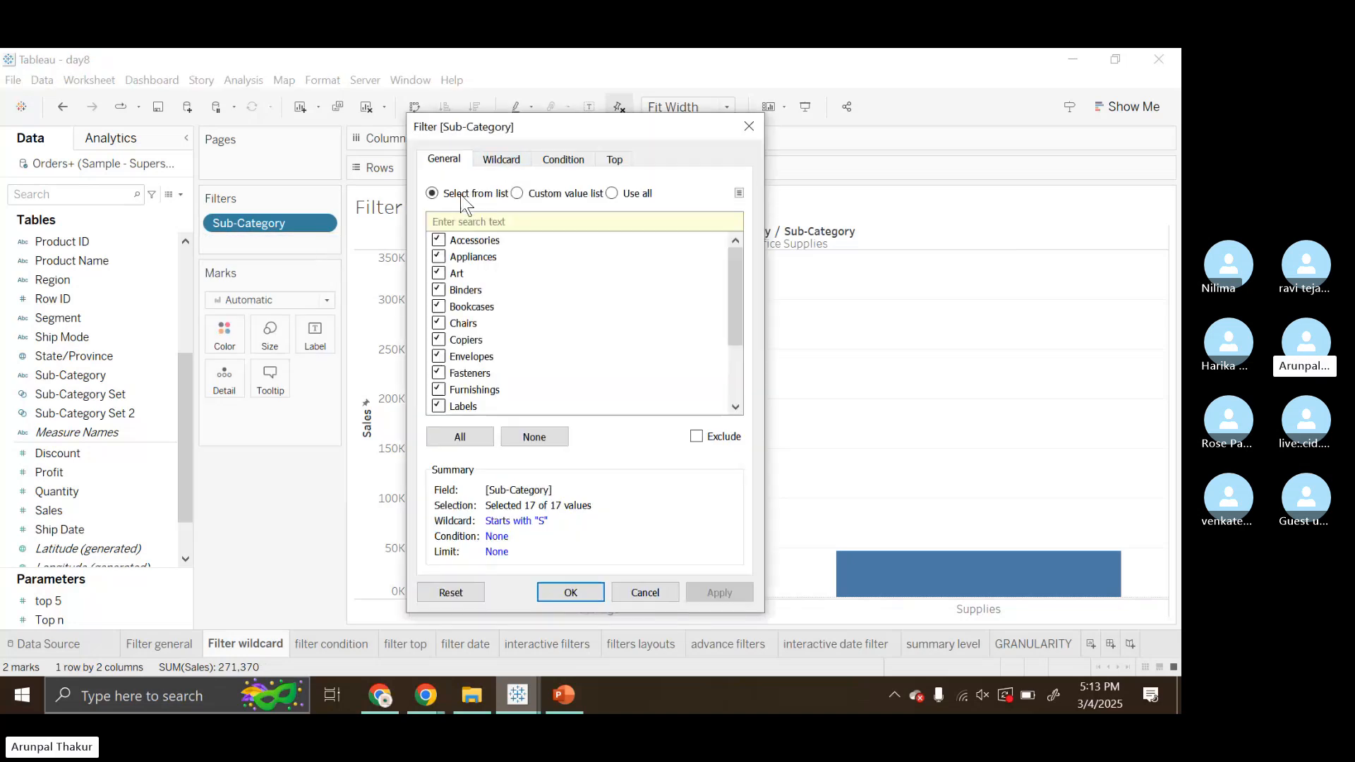
pyautogui.click(503, 163)
pyautogui.click(432, 264)
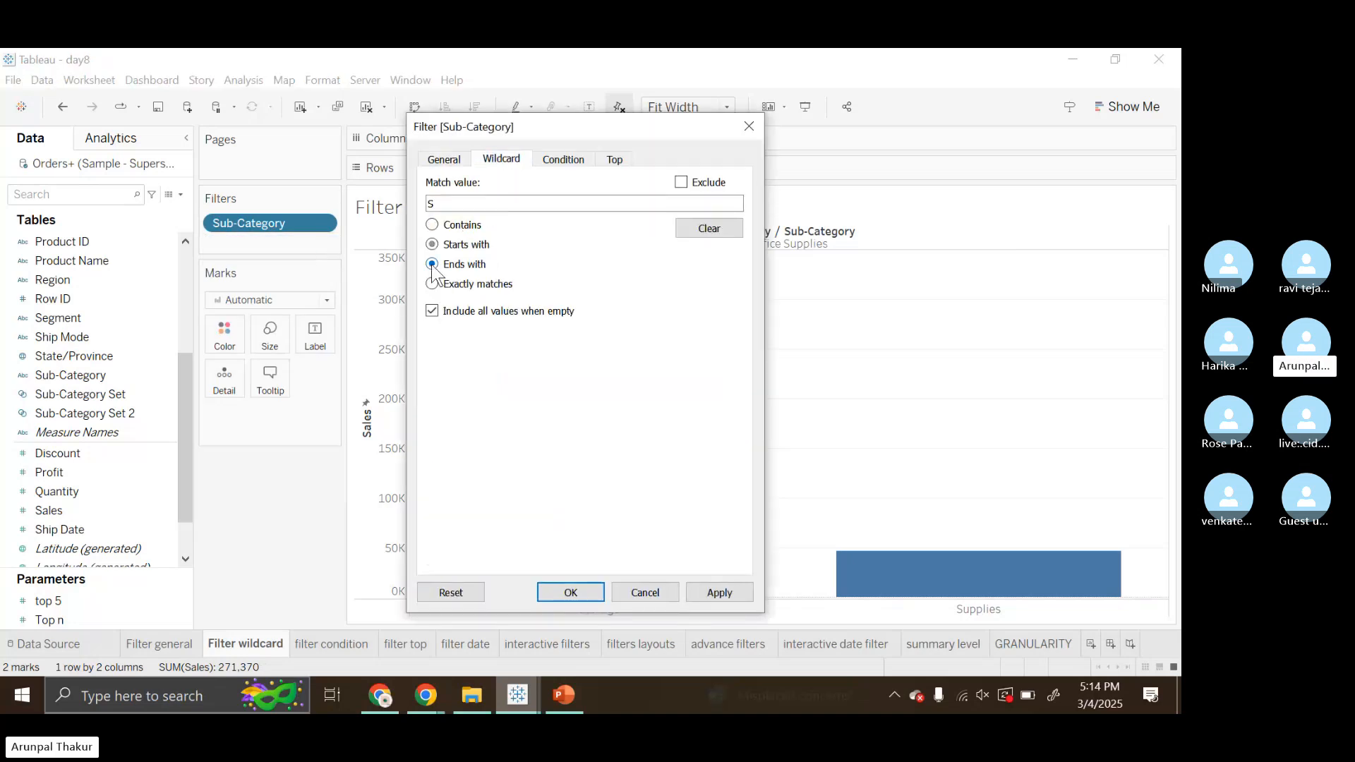
pyautogui.click(714, 592)
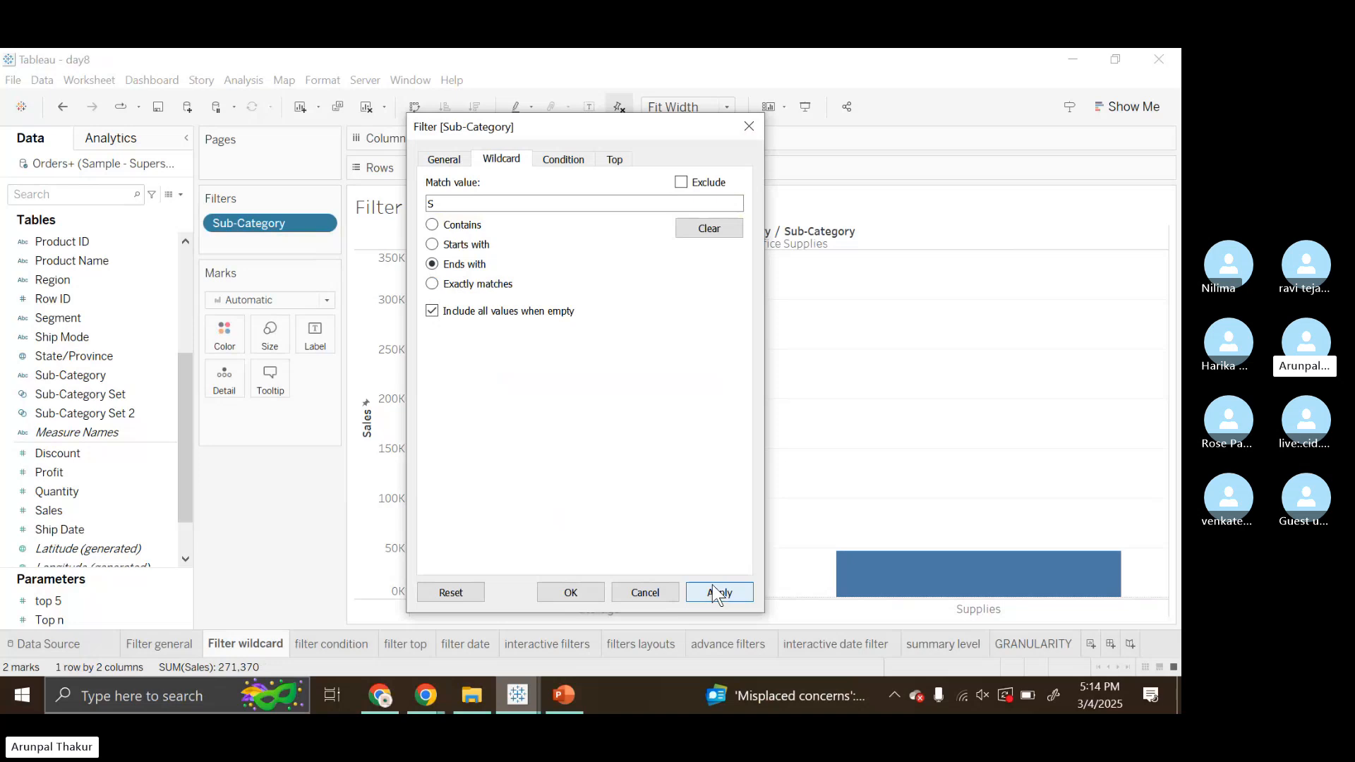
pyautogui.click(595, 590)
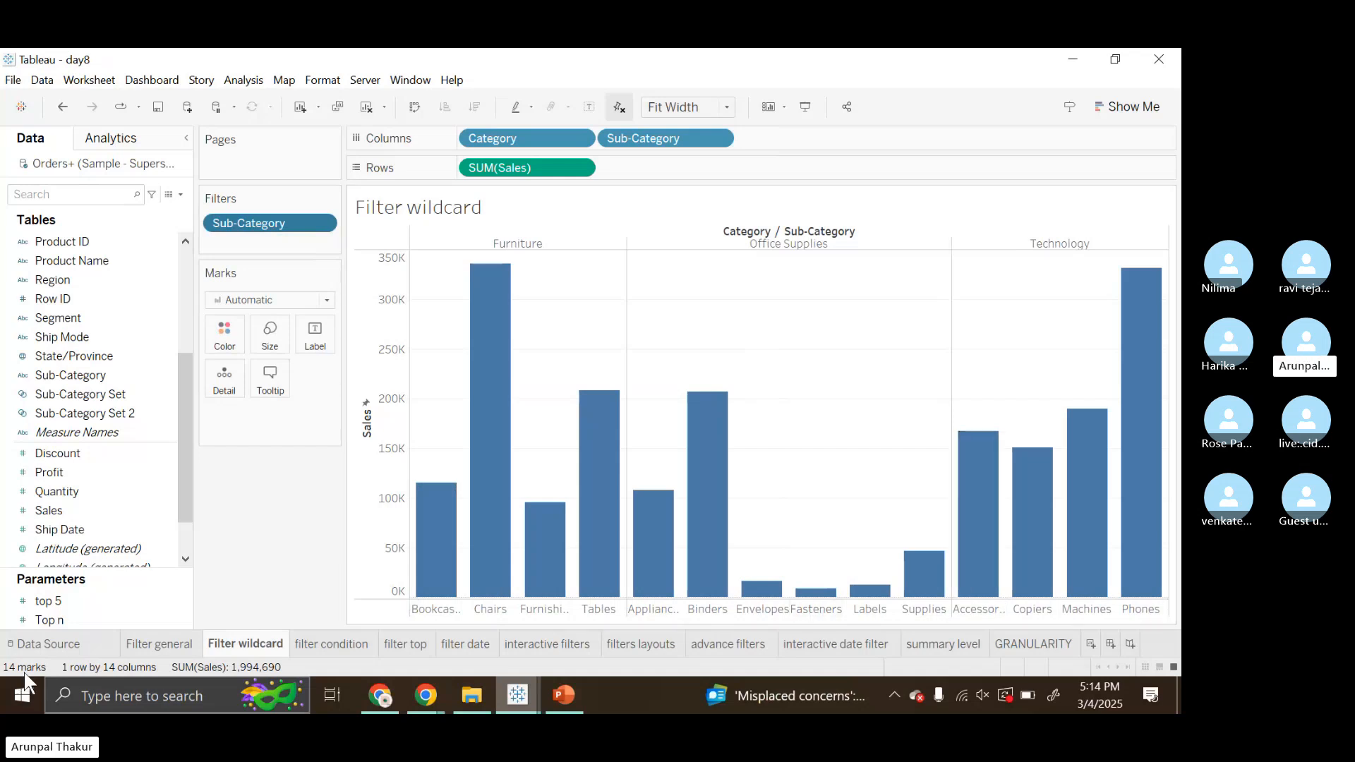
# - Edit the Sub-Category wildcard filter to keep only the value that exactly matches "Art", and apply it
pyautogui.click(324, 222)
pyautogui.click(323, 244)
pyautogui.click(502, 158)
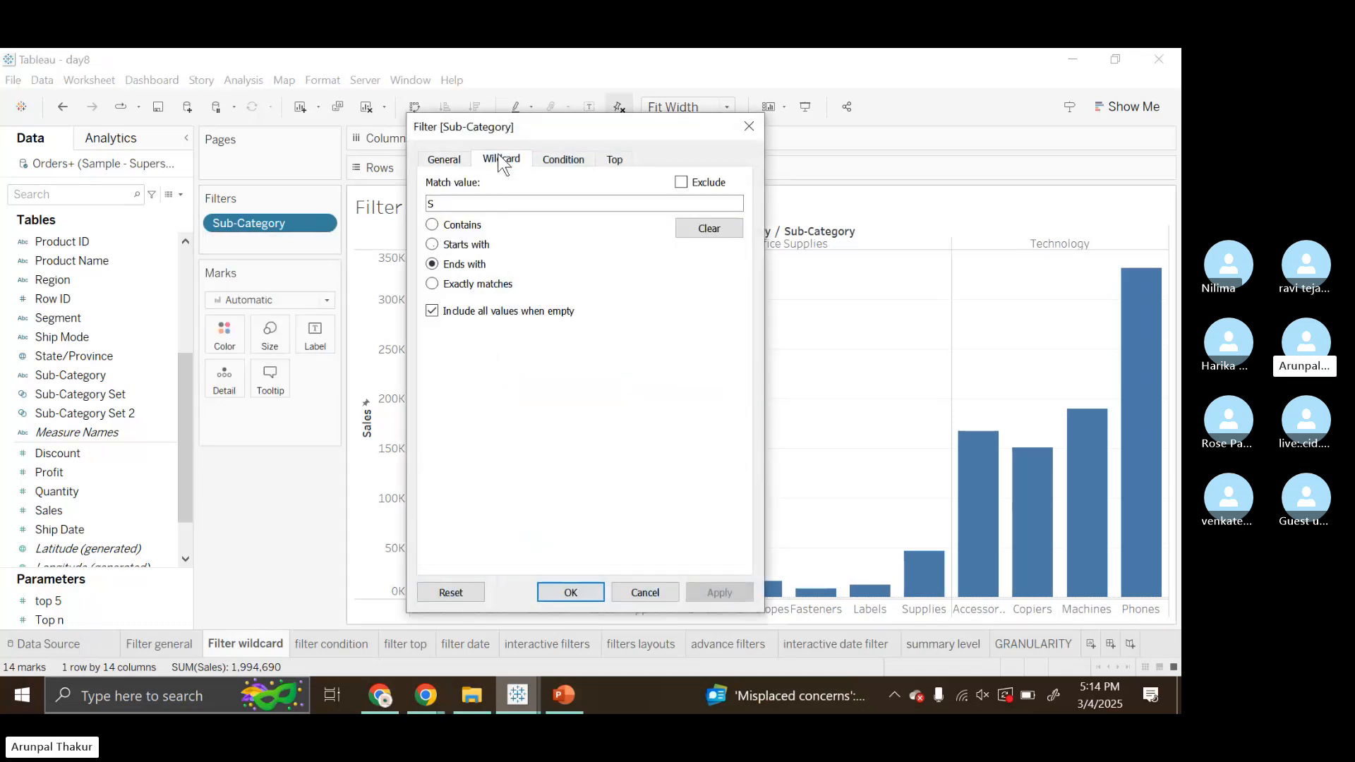
pyautogui.click(434, 285)
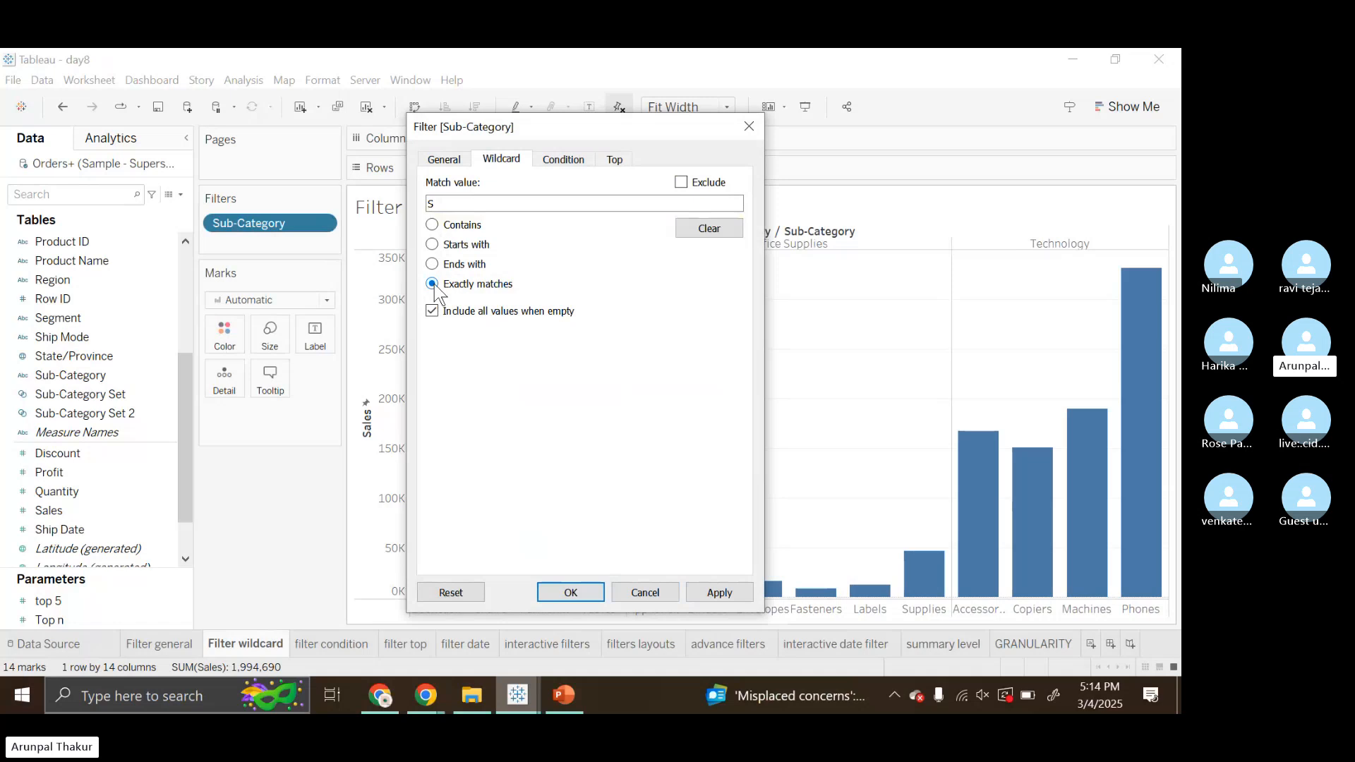
pyautogui.click(460, 205)
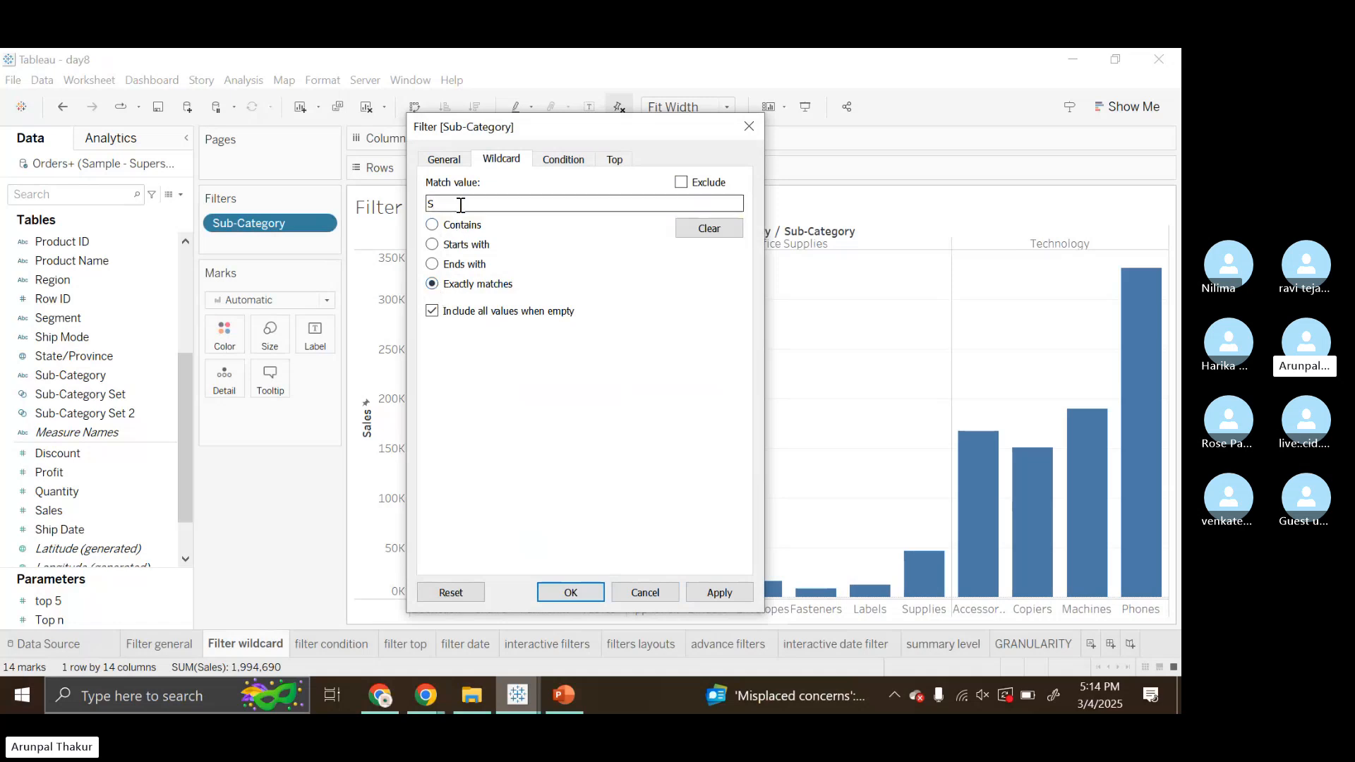
pyautogui.press('BackSpace')
pyautogui.write('Art')
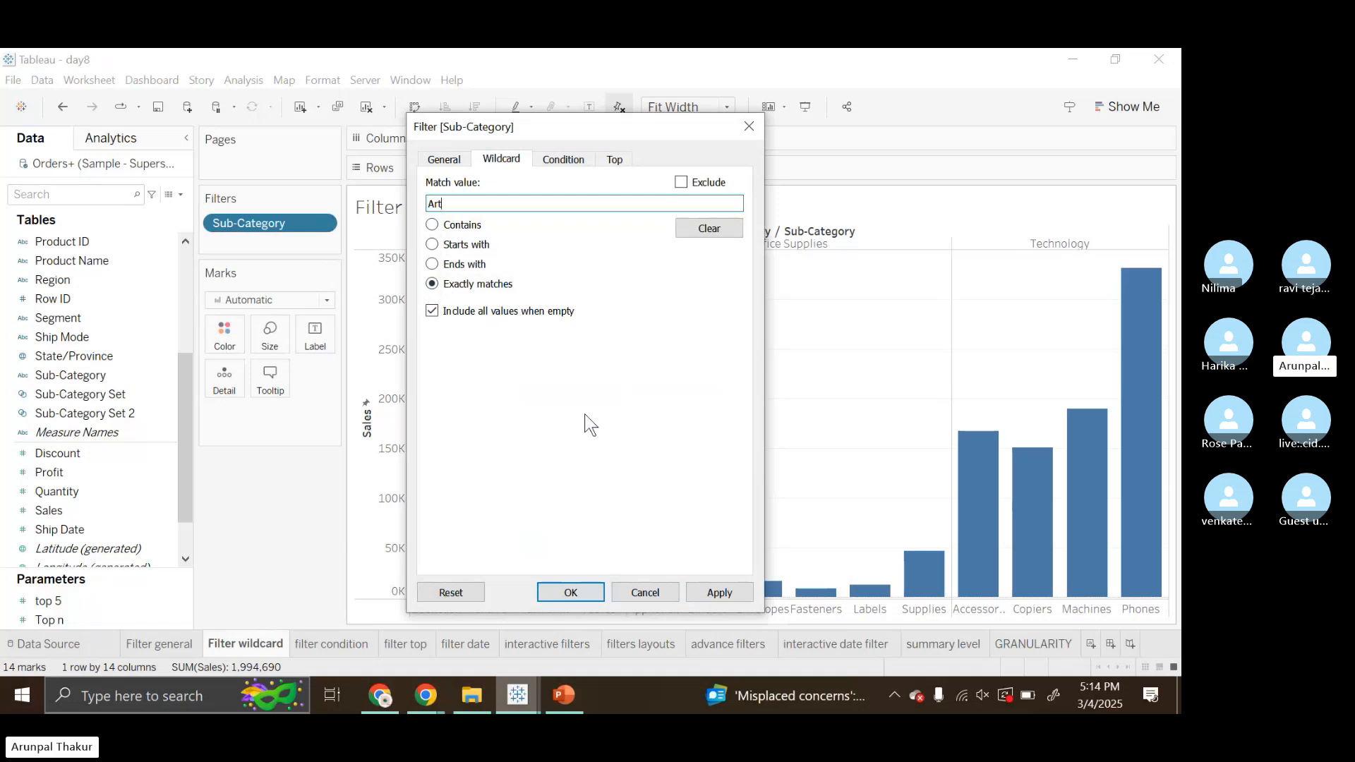
pyautogui.click(719, 592)
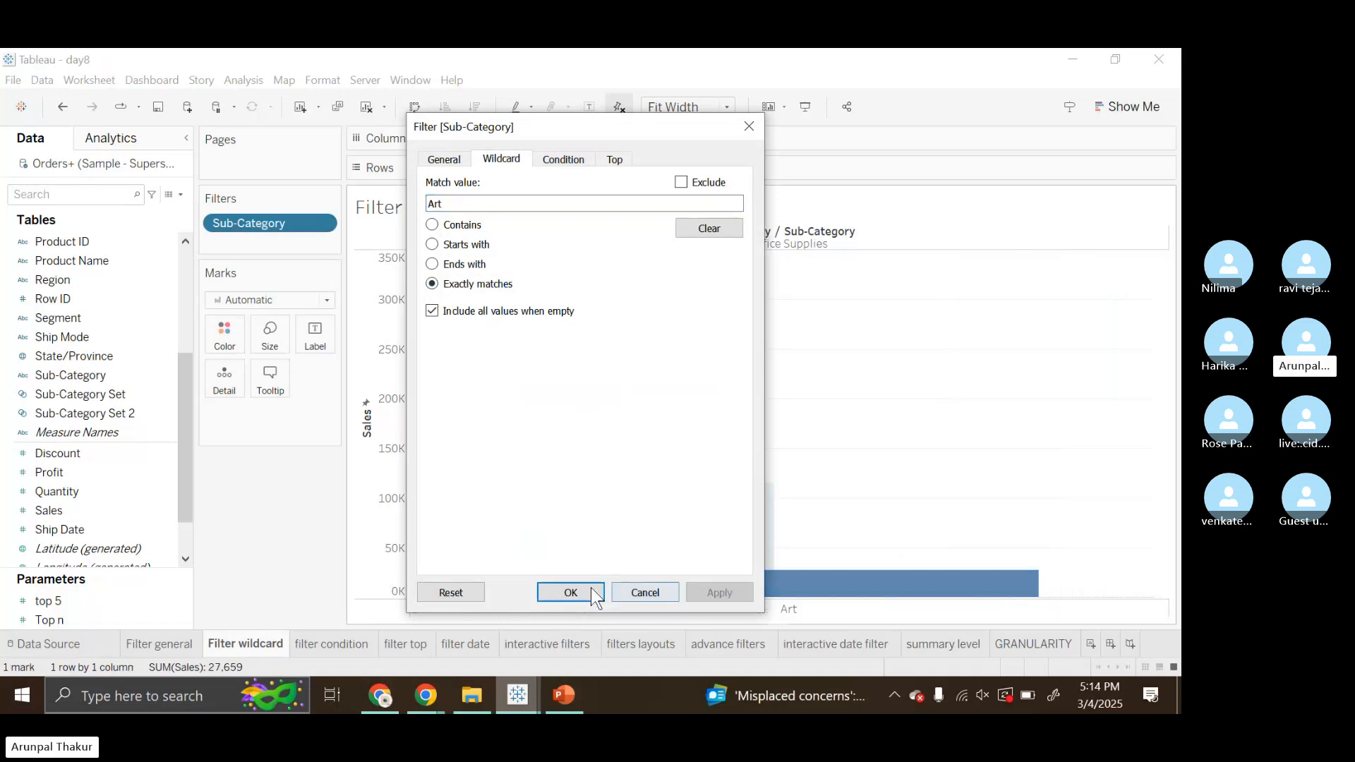
pyautogui.click(589, 592)
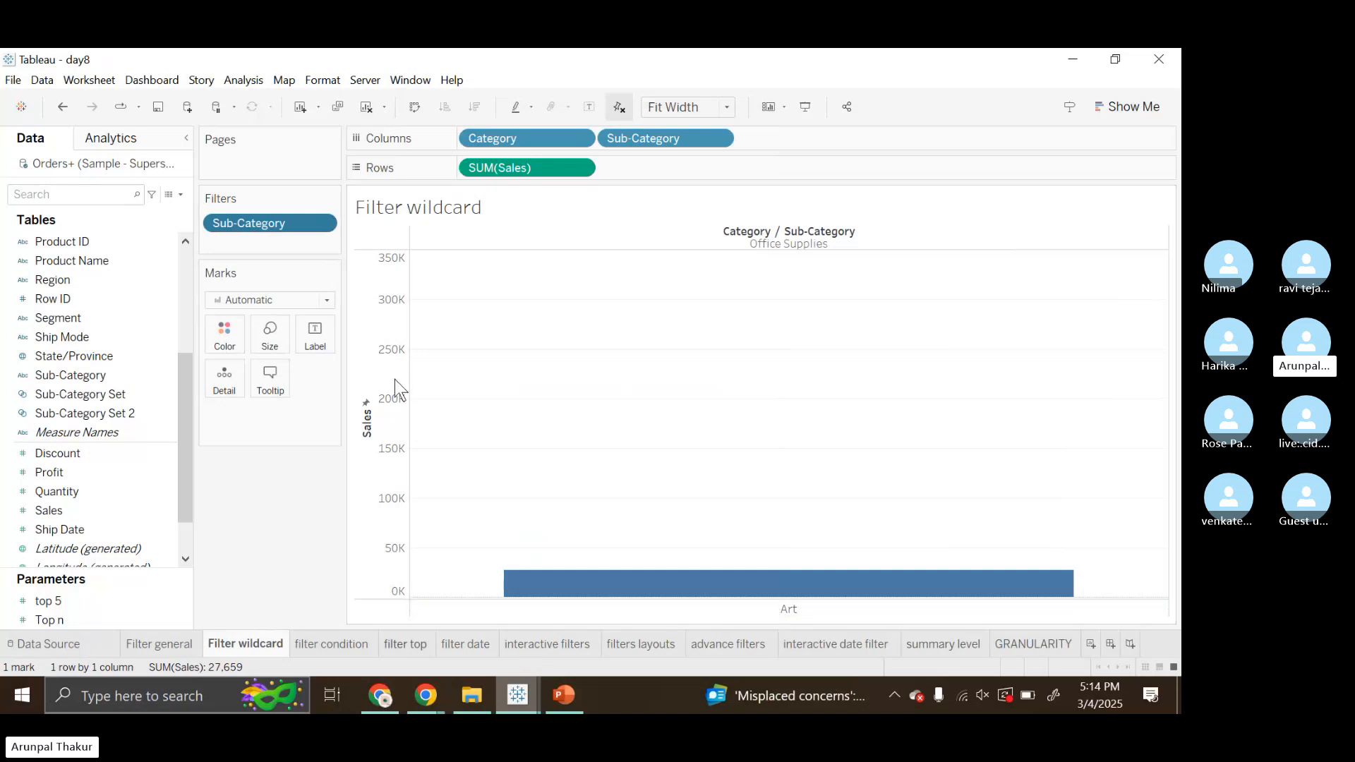
# - Set the Sub-Category wildcard filter to exclude mode with Does not contain "o", and apply it
pyautogui.click(326, 221)
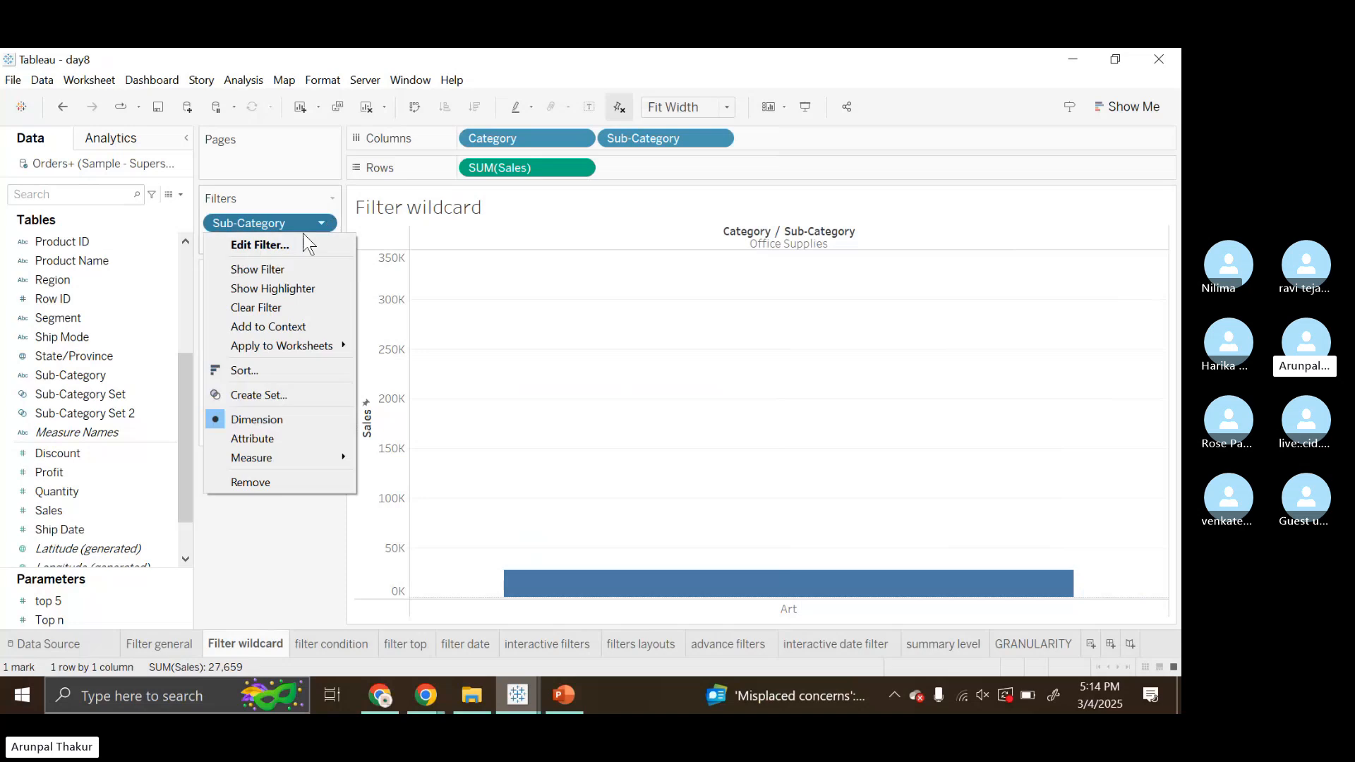
pyautogui.click(292, 241)
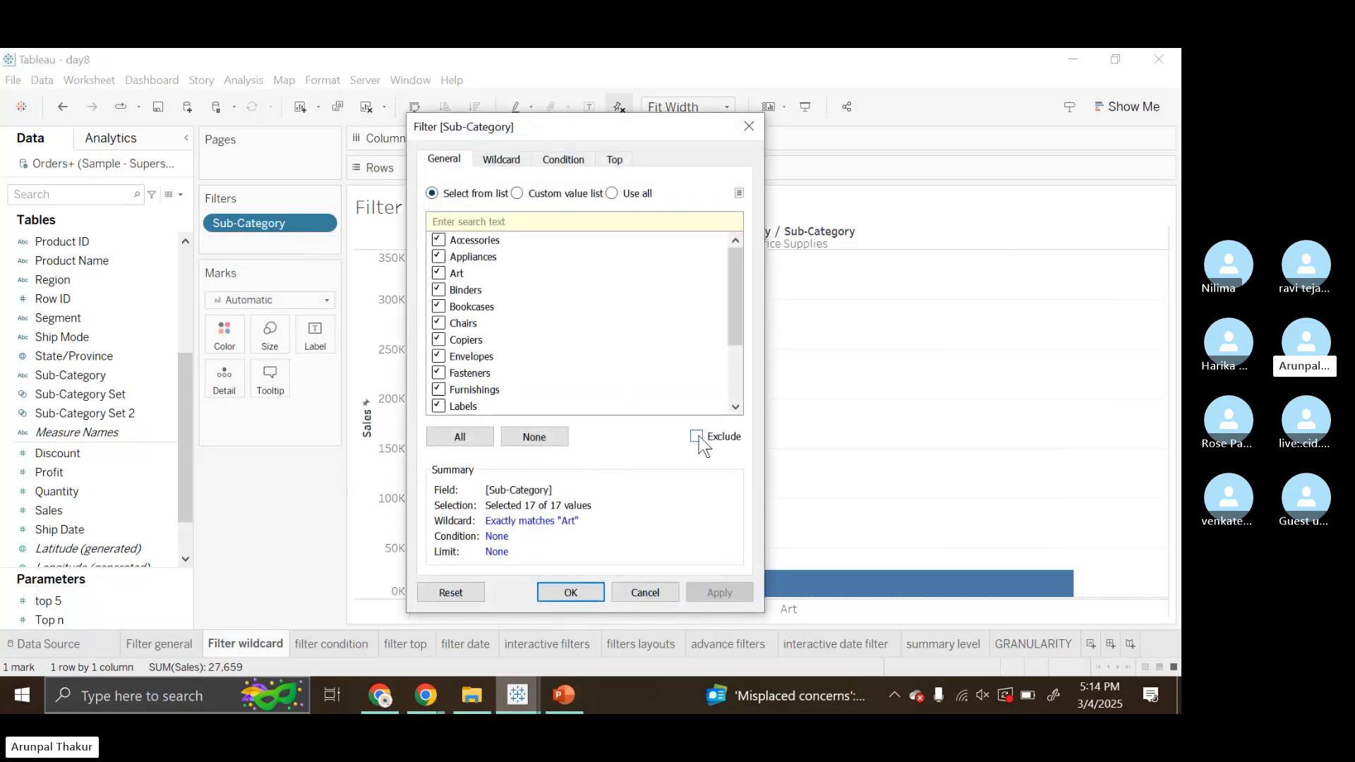
pyautogui.click(500, 159)
pyautogui.click(681, 182)
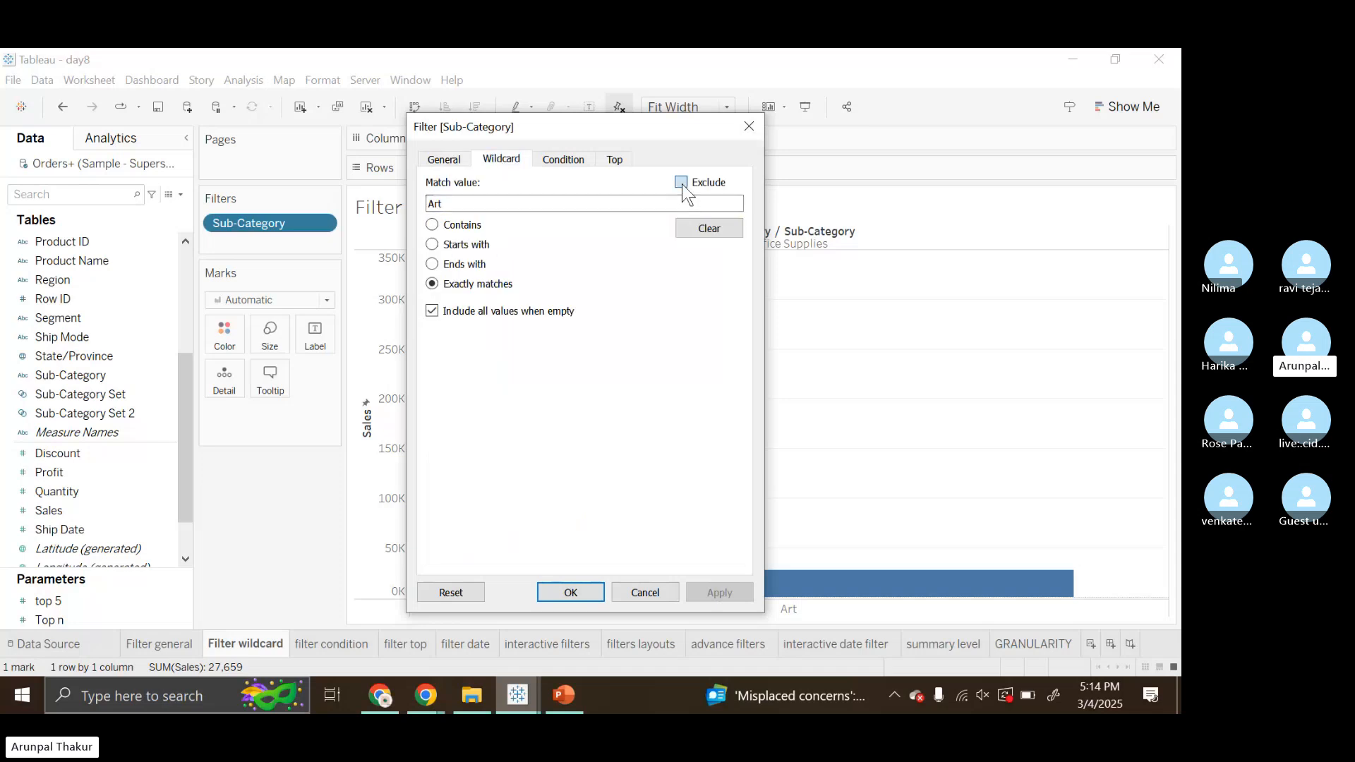
pyautogui.click(432, 225)
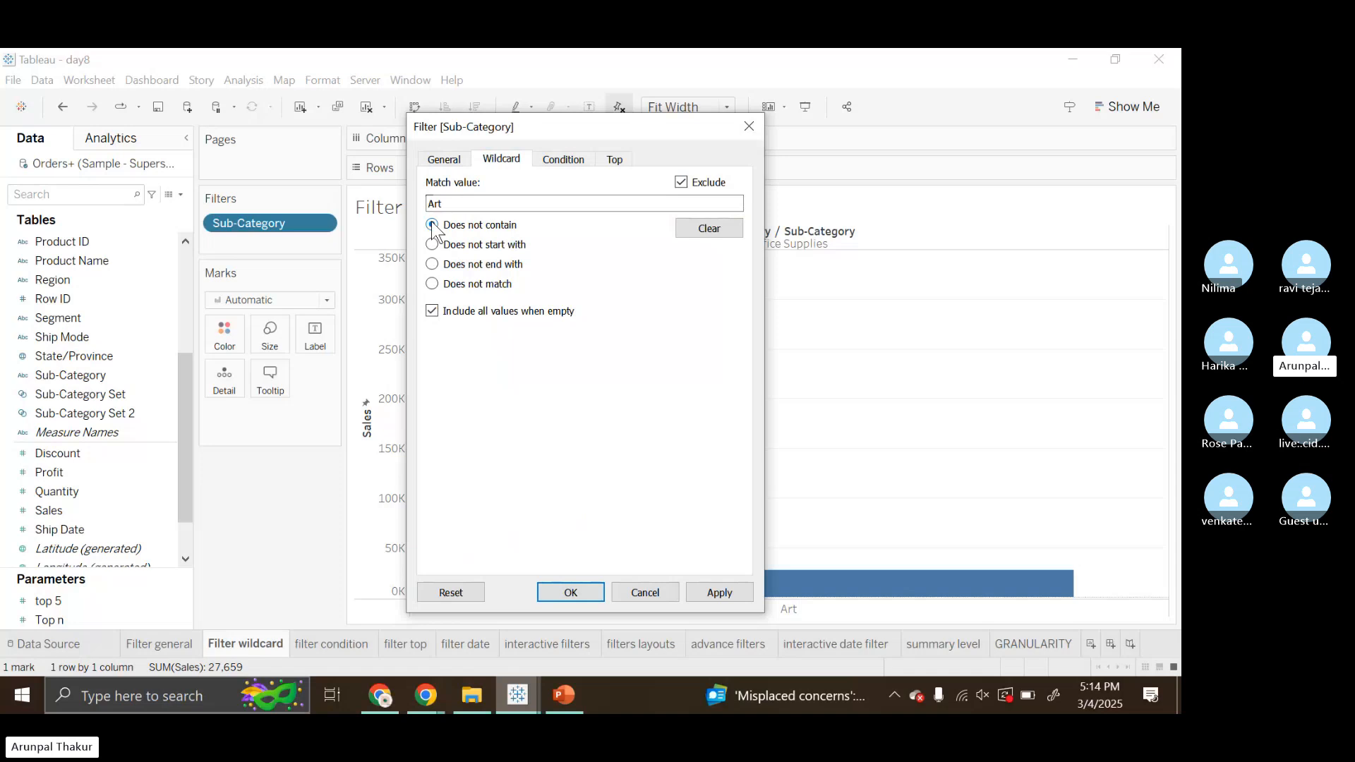
pyautogui.click(453, 207)
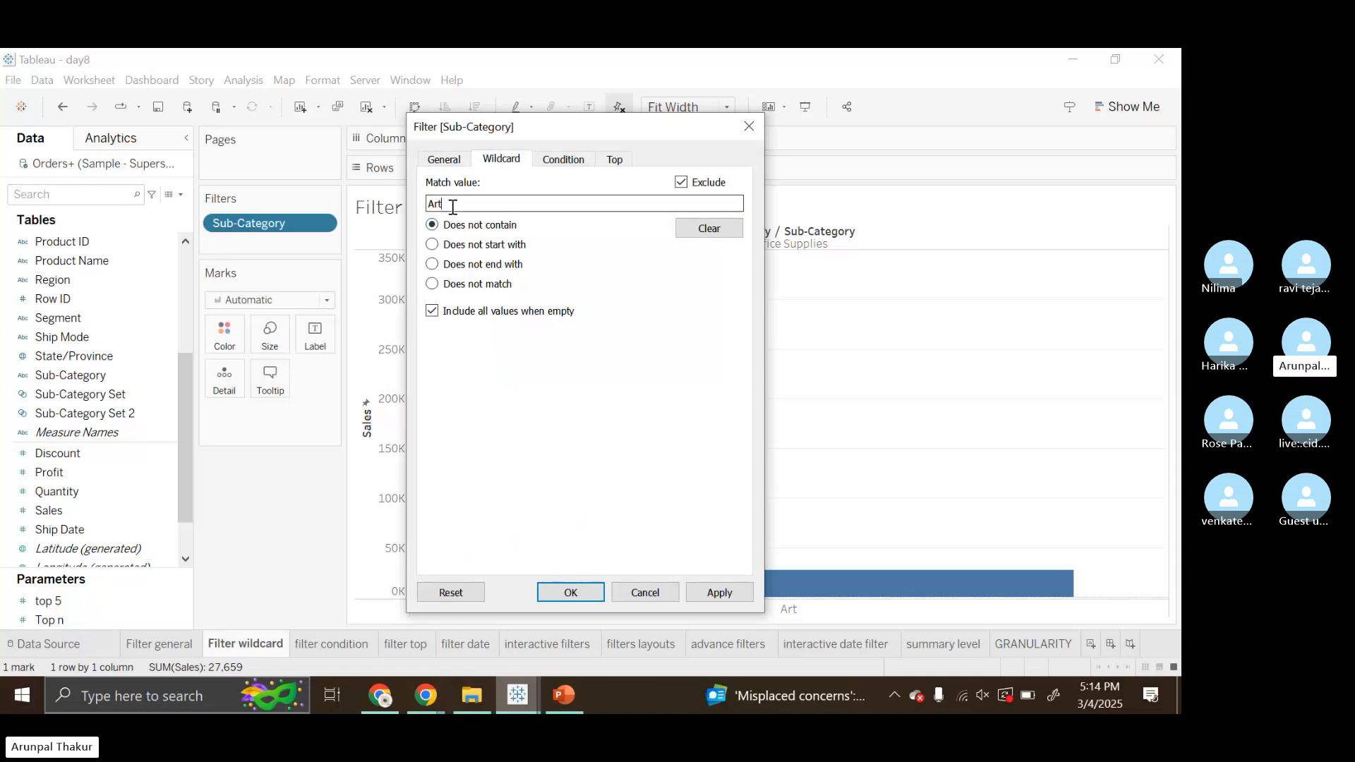
pyautogui.press('BackSpace')
pyautogui.press('BackSpace')
pyautogui.press('BackSpace')
pyautogui.write('o')
pyautogui.click(736, 602)
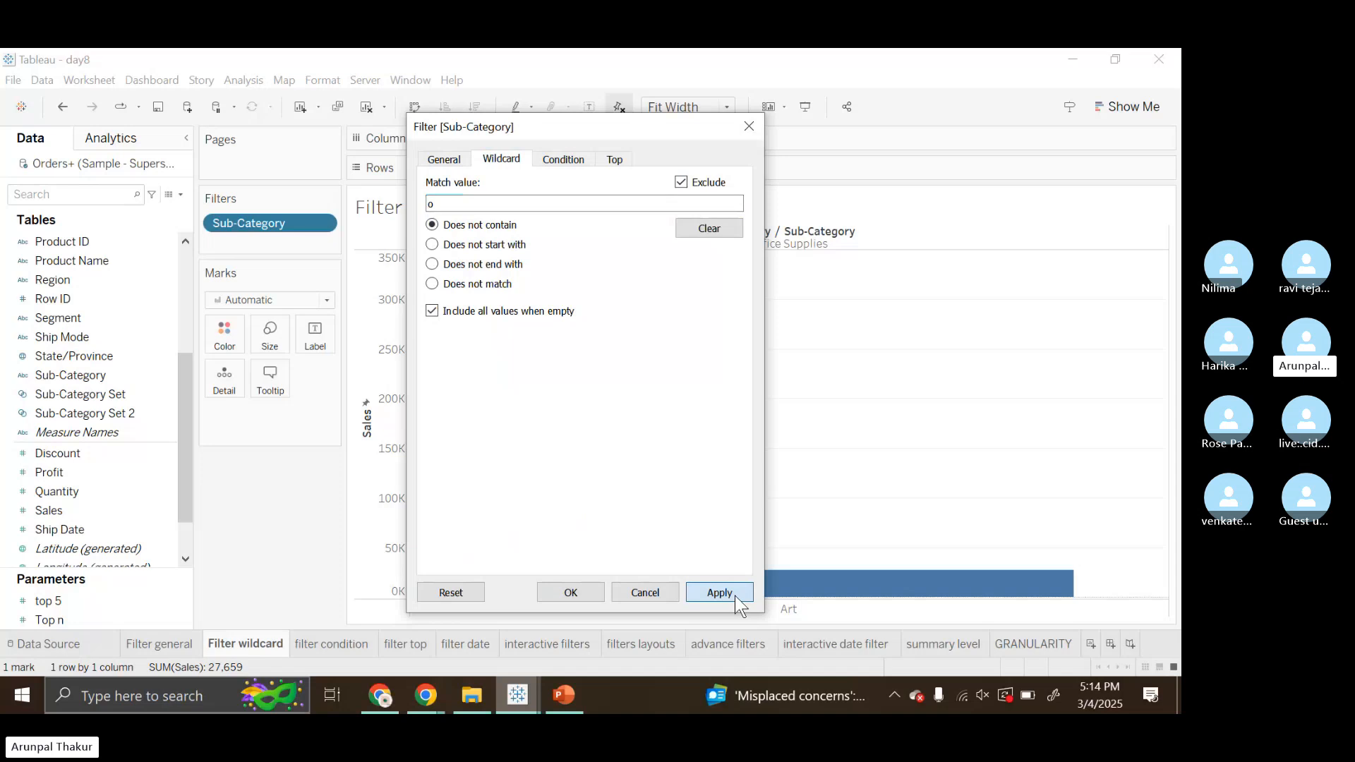
pyautogui.click(584, 596)
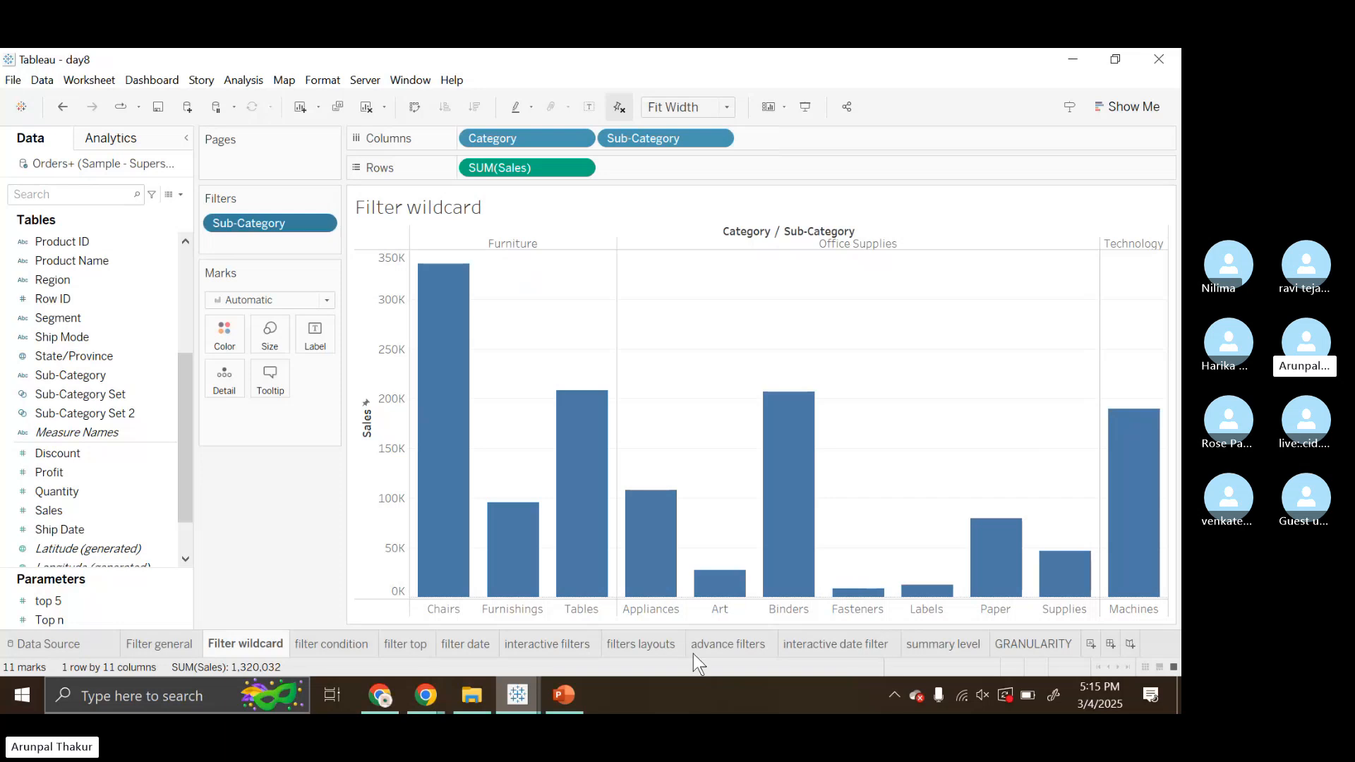
# - Edit the Sub-Category wildcard filter to keep values that do not start with "S", and apply it
pyautogui.click(322, 225)
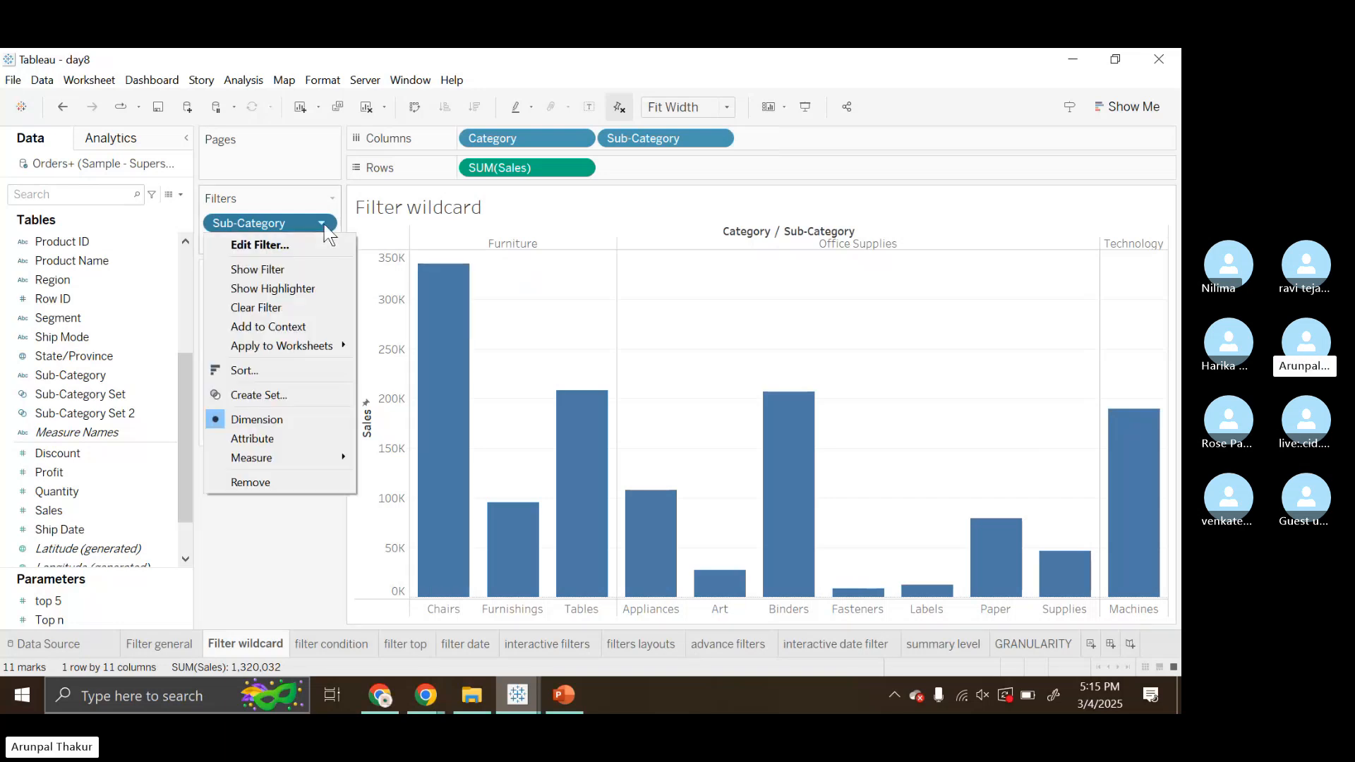
pyautogui.click(285, 245)
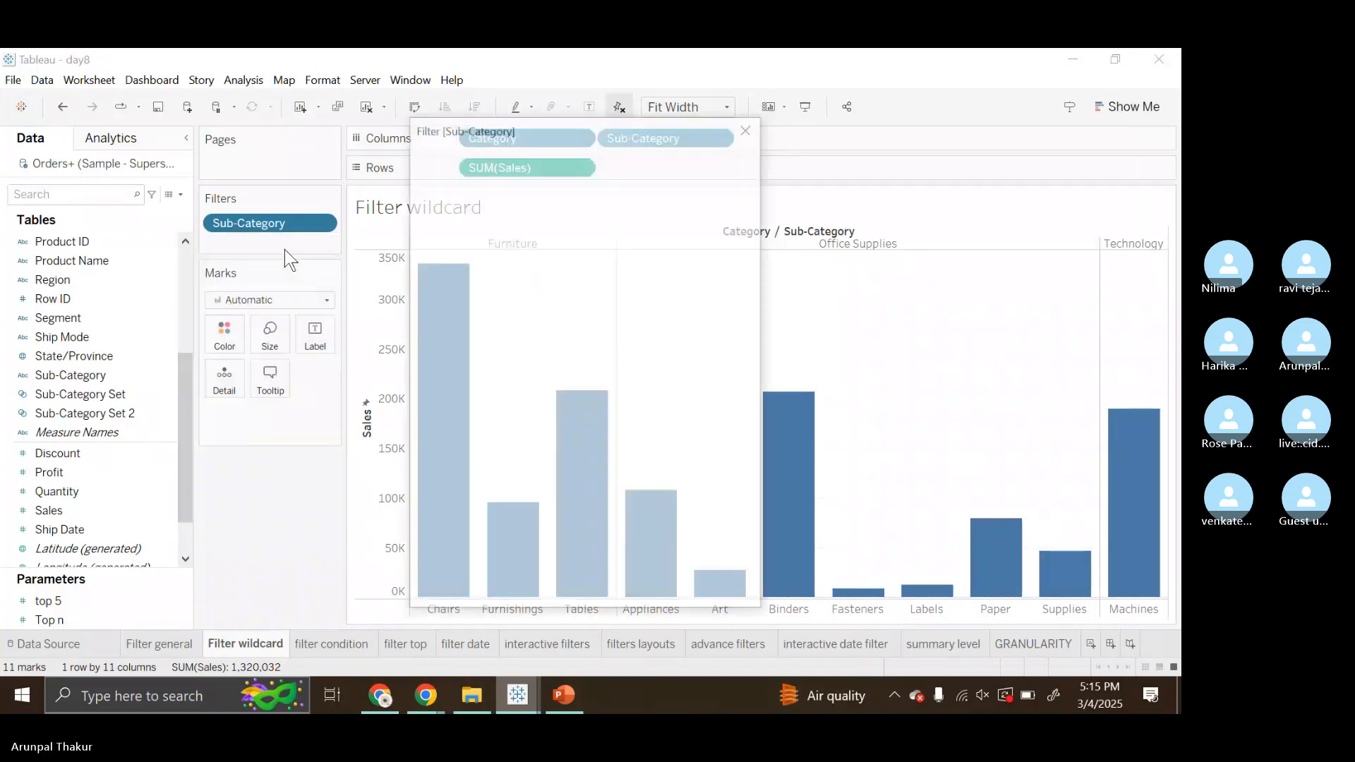
pyautogui.click(520, 162)
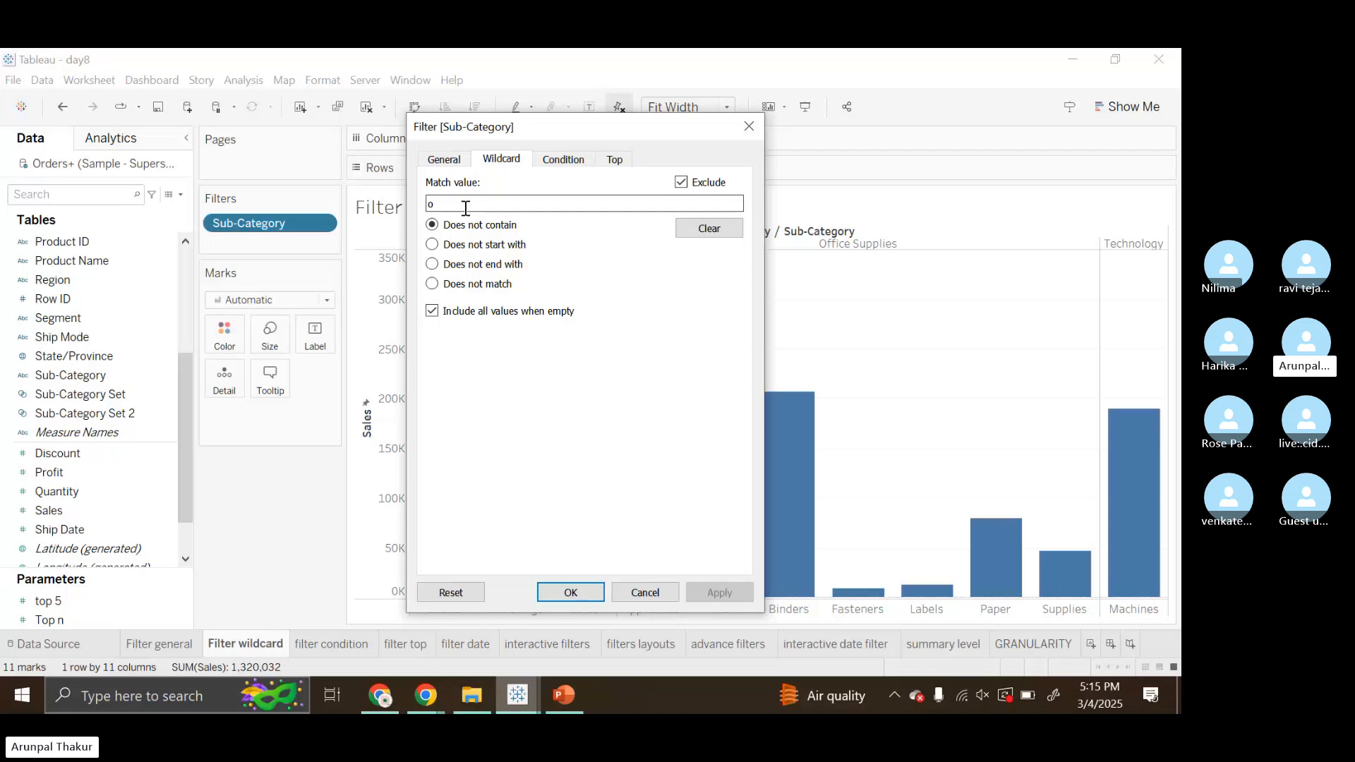
pyautogui.click(466, 209)
pyautogui.press('BackSpace')
pyautogui.write('S')
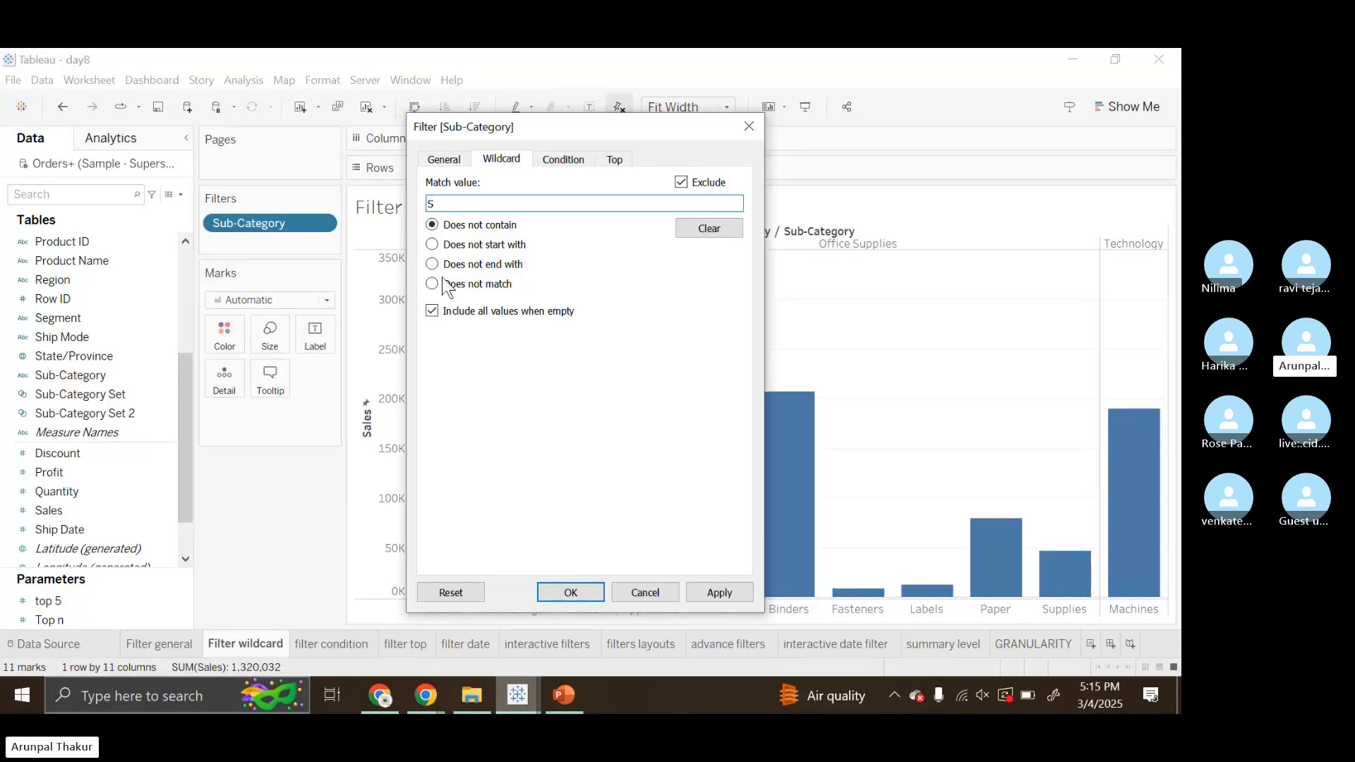
pyautogui.click(435, 245)
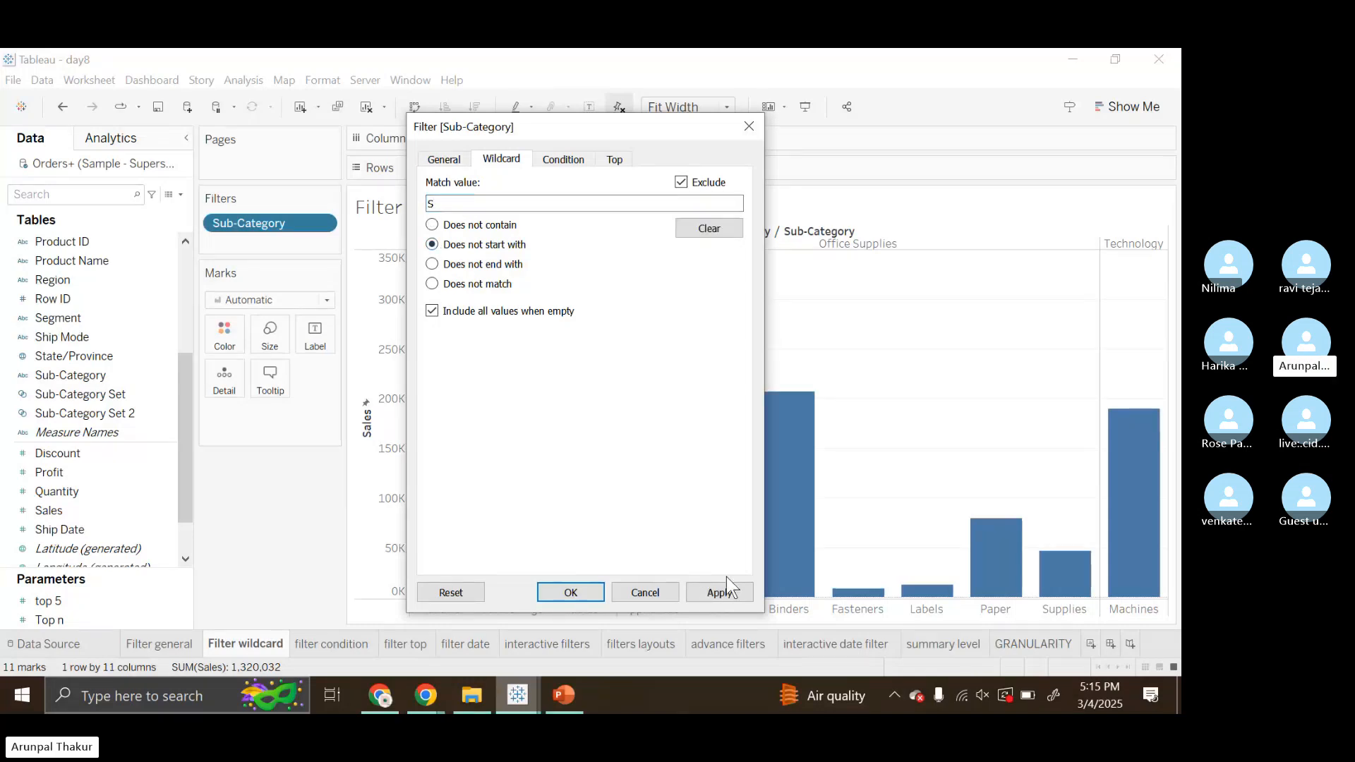
pyautogui.click(726, 594)
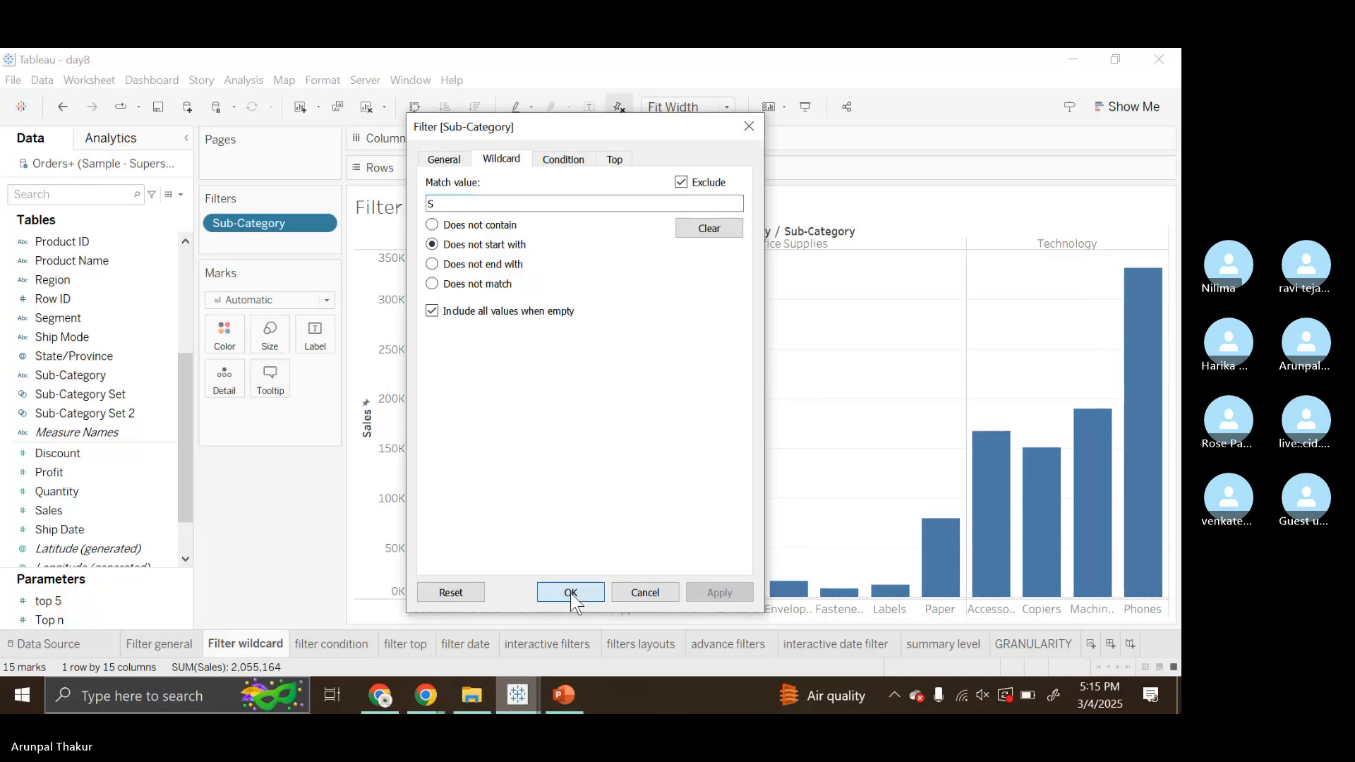
pyautogui.click(570, 593)
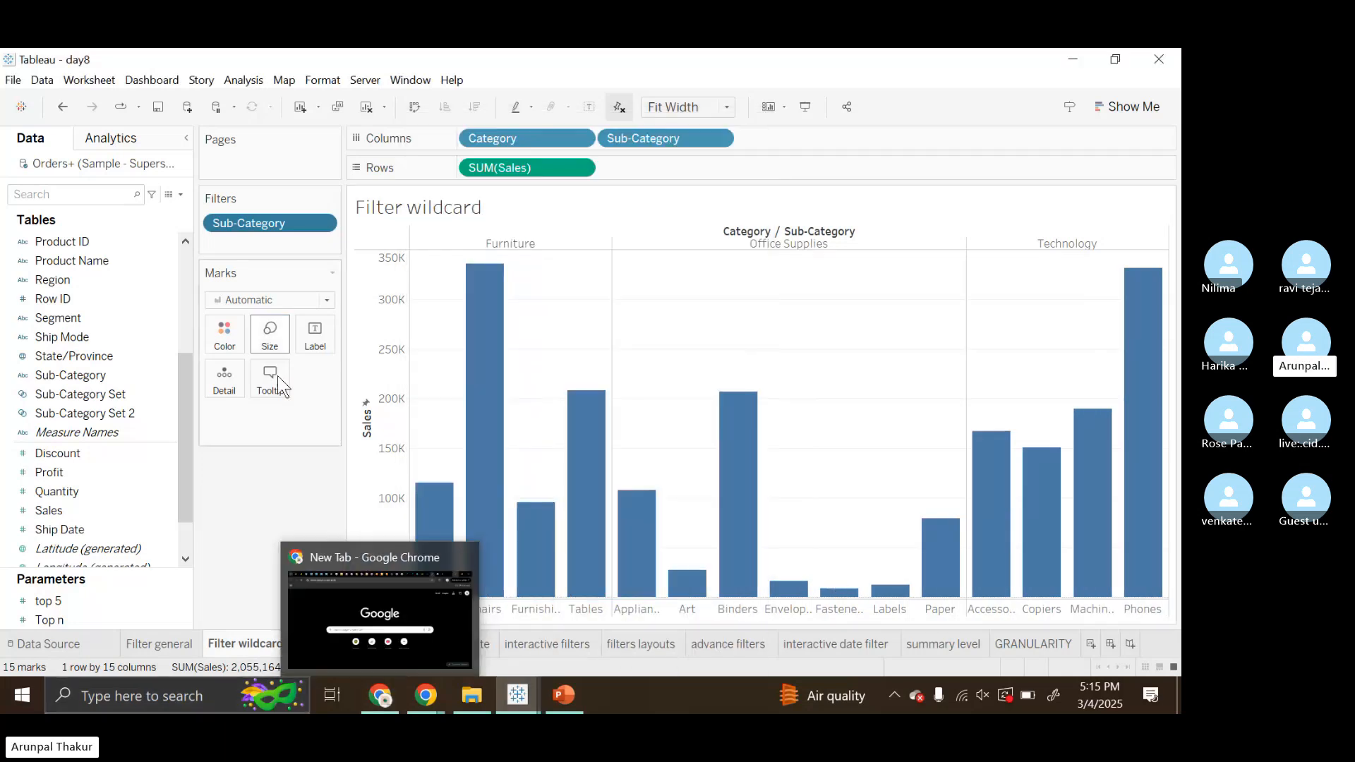
# - Change the Sub-Category wildcard filter's match type to Does not end with, keeping "S" as the match value, and apply it
pyautogui.click(328, 223)
pyautogui.click(312, 244)
pyautogui.click(498, 163)
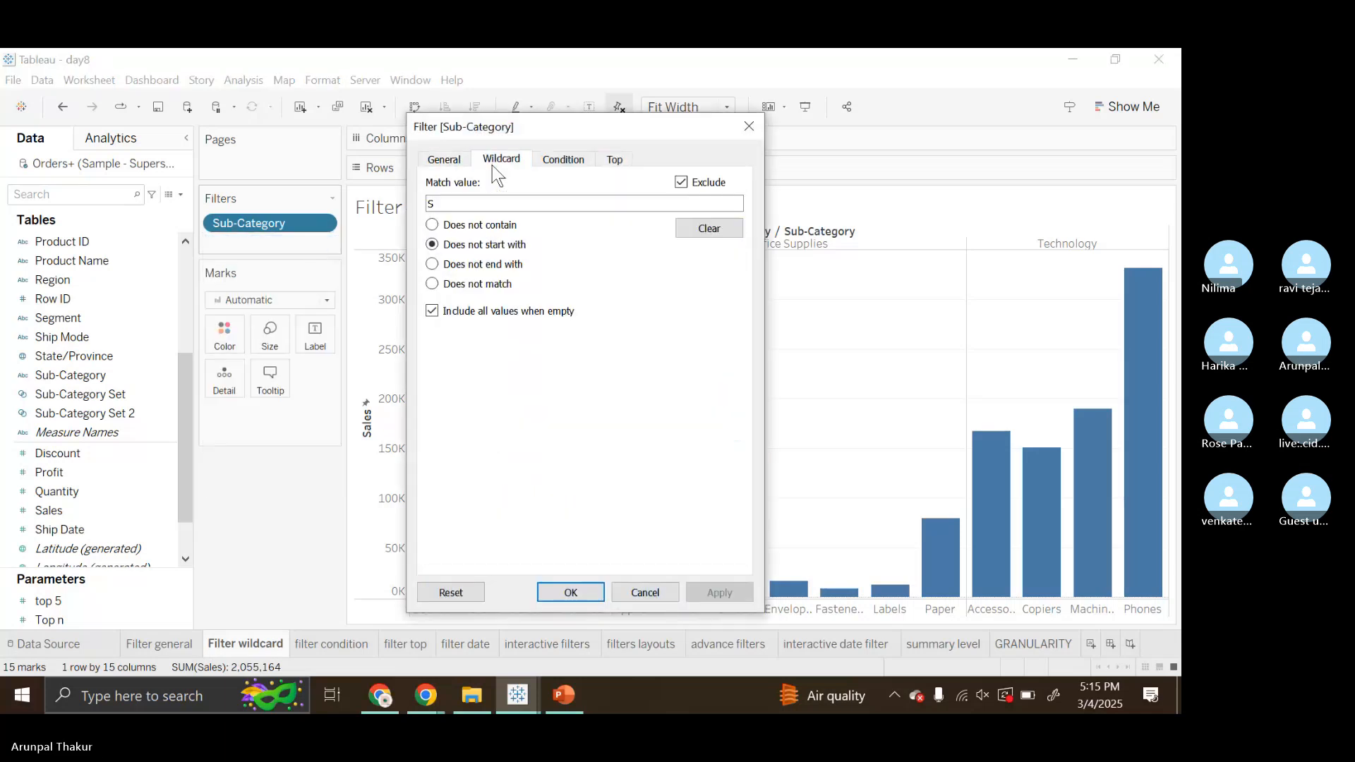
pyautogui.click(433, 264)
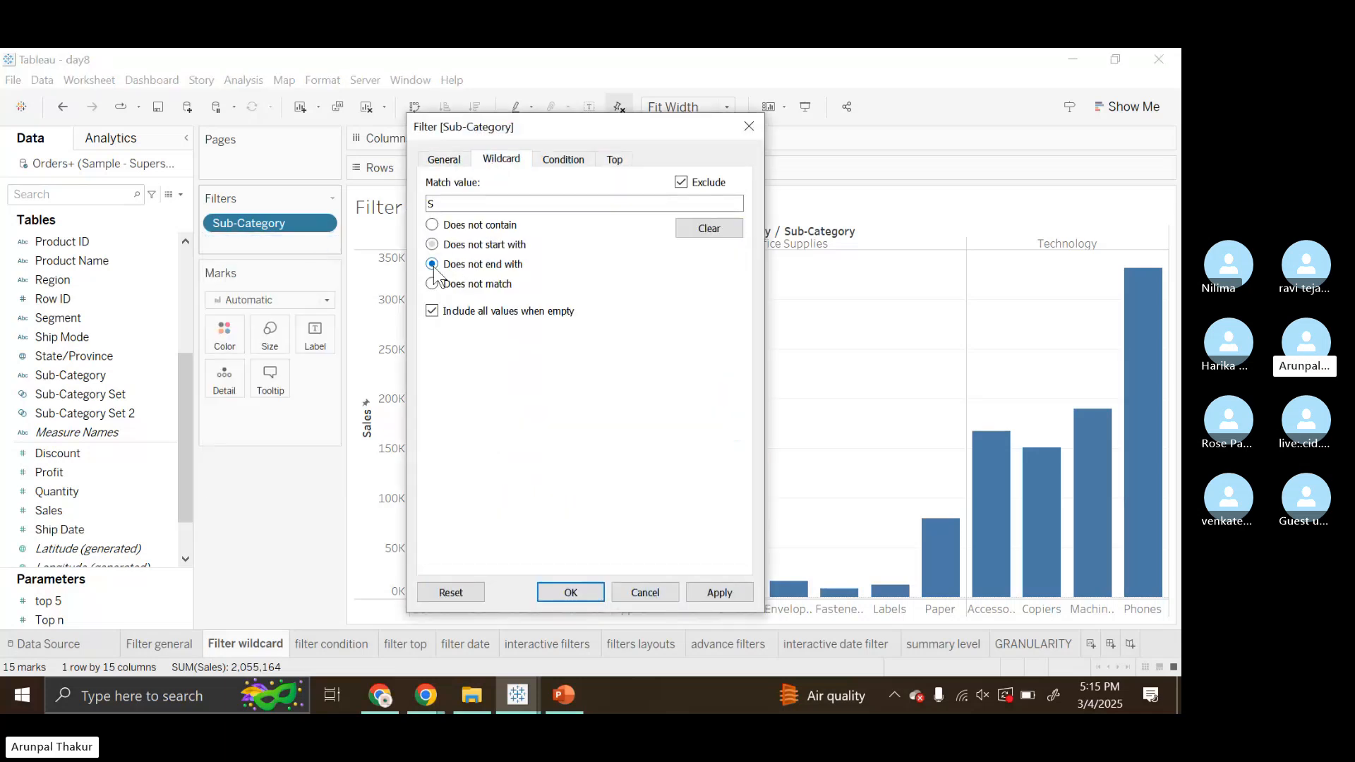
pyautogui.click(719, 591)
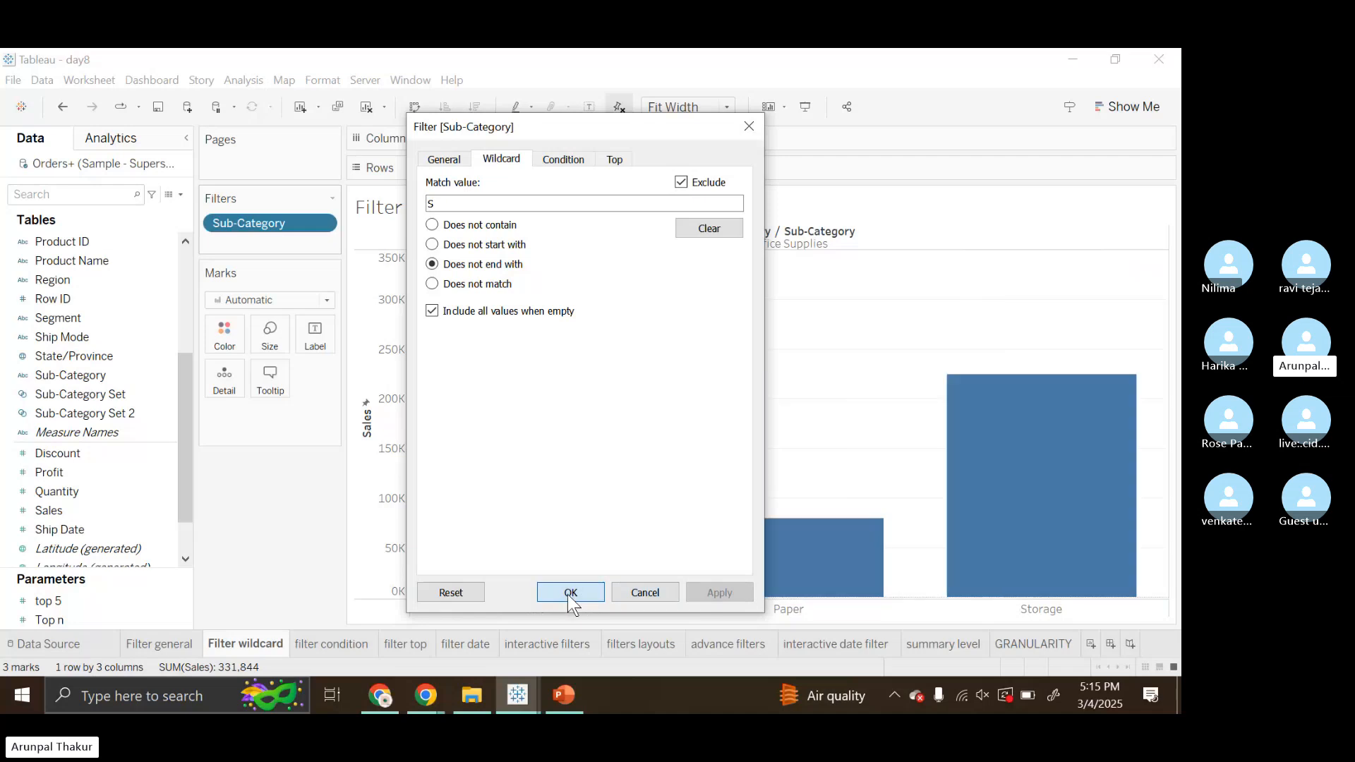
pyautogui.click(568, 594)
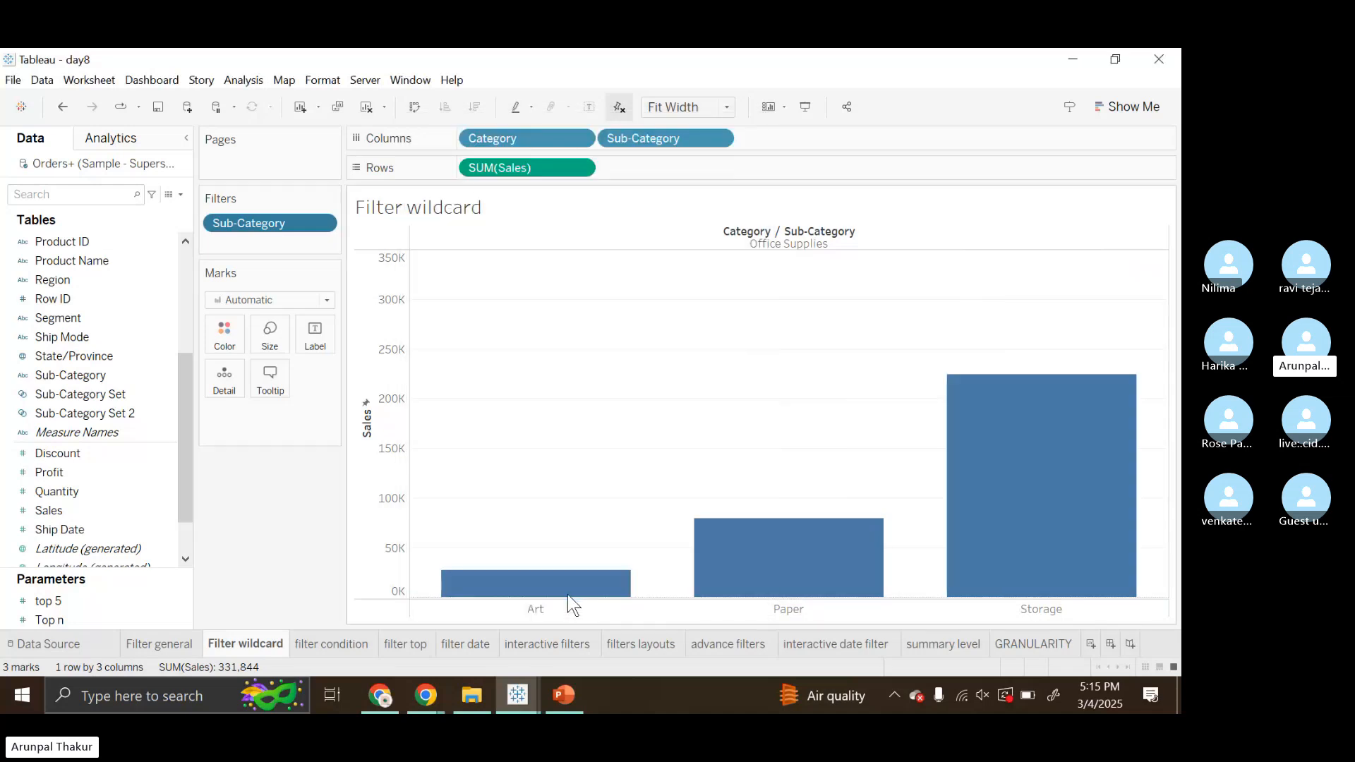
# - Edit the Sub-Category wildcard filter to keep every value that does not match "Art", and apply it
pyautogui.click(322, 222)
pyautogui.click(308, 244)
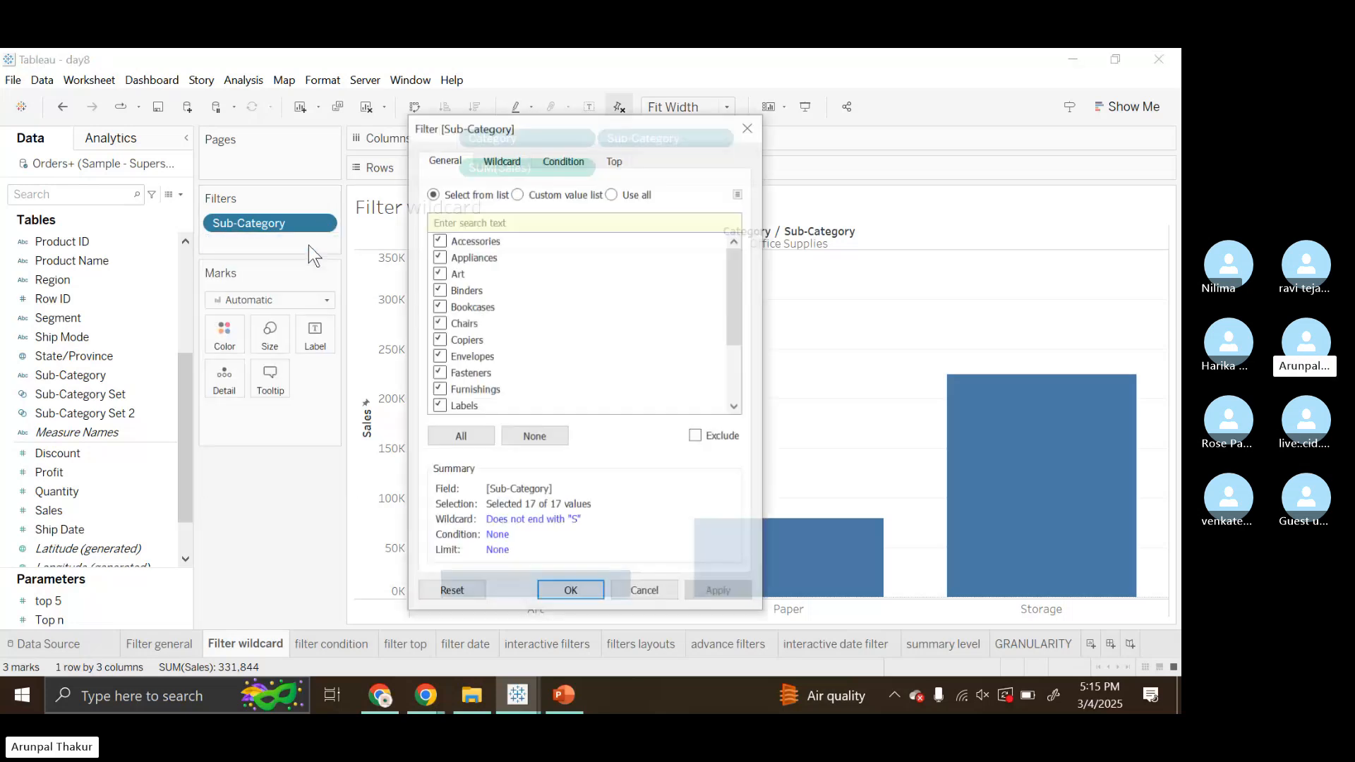
pyautogui.click(502, 159)
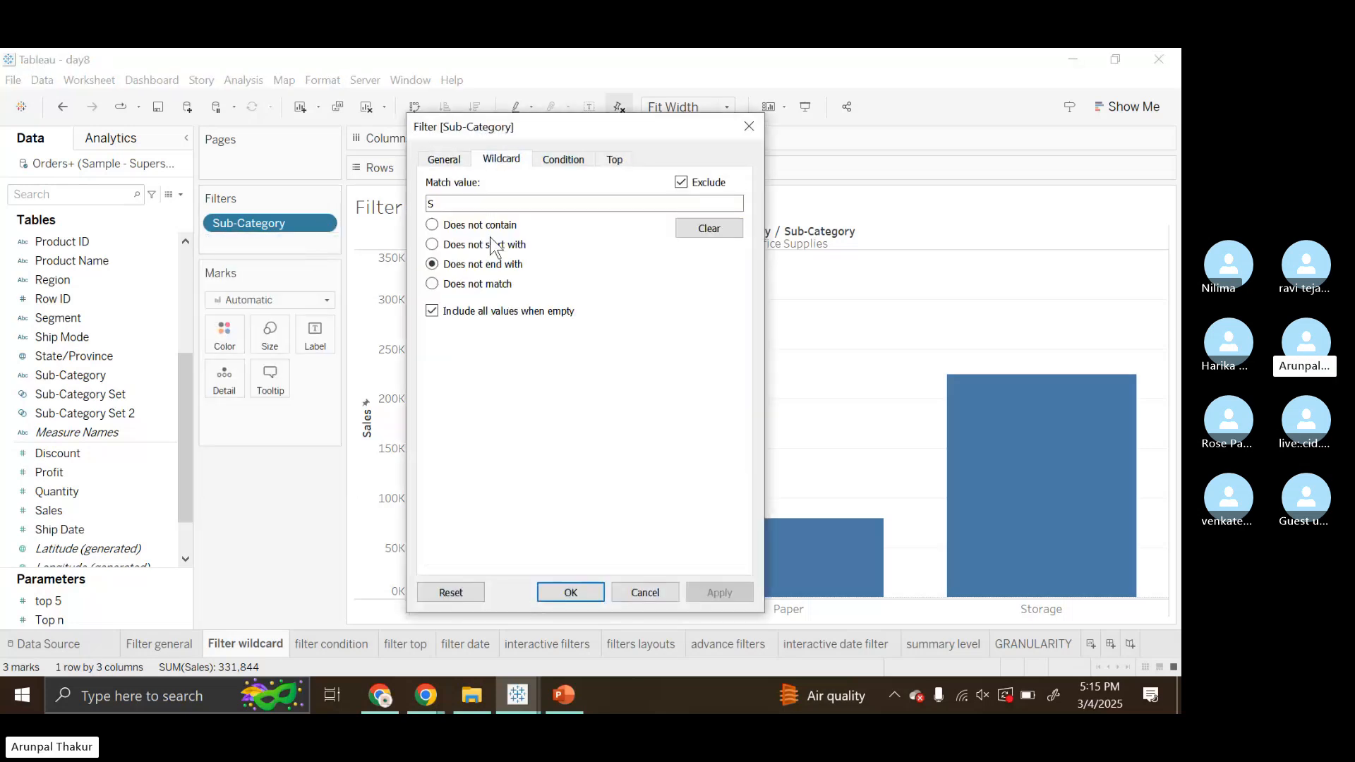
pyautogui.click(429, 285)
pyautogui.click(454, 206)
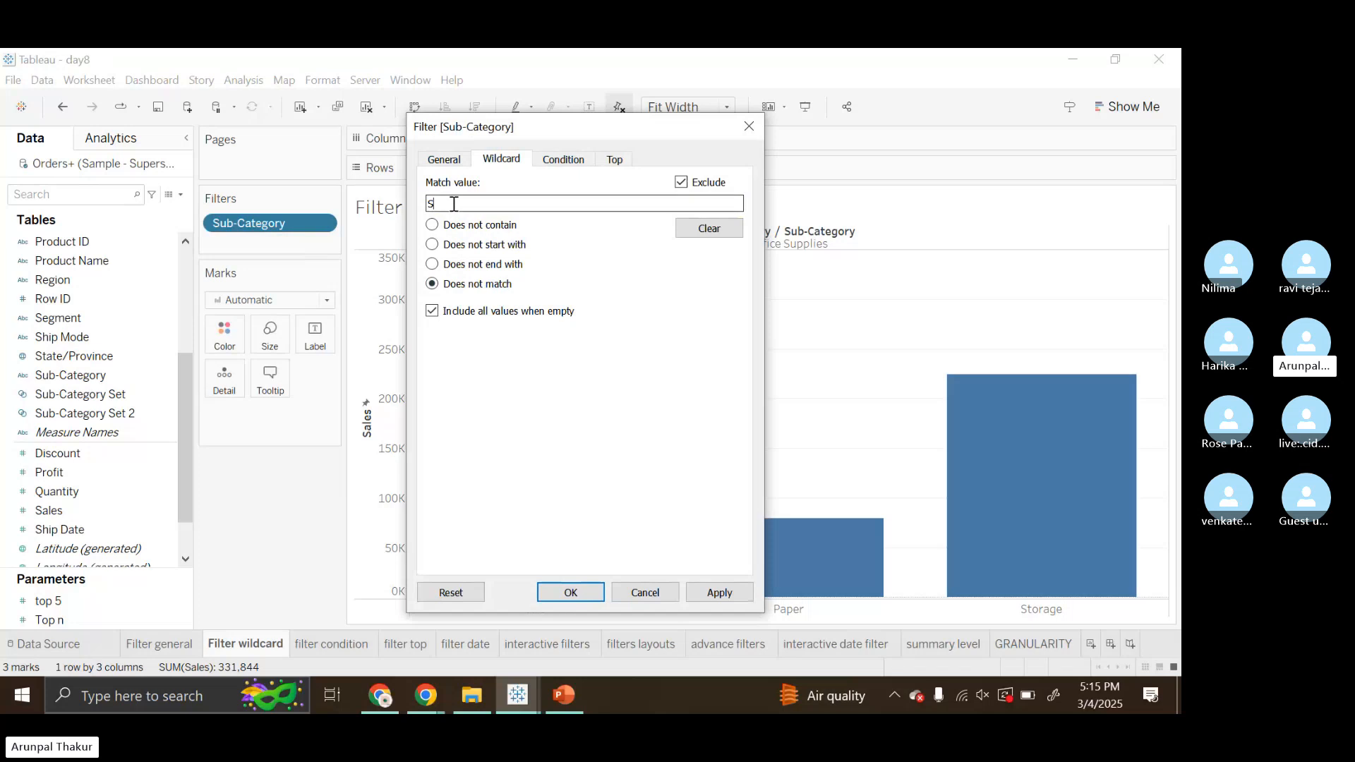
pyautogui.press('BackSpace')
pyautogui.write('ARE')
pyautogui.press('BackSpace')
pyautogui.press('BackSpace')
pyautogui.write('e')
pyautogui.press('BackSpace')
pyautogui.write('rt')
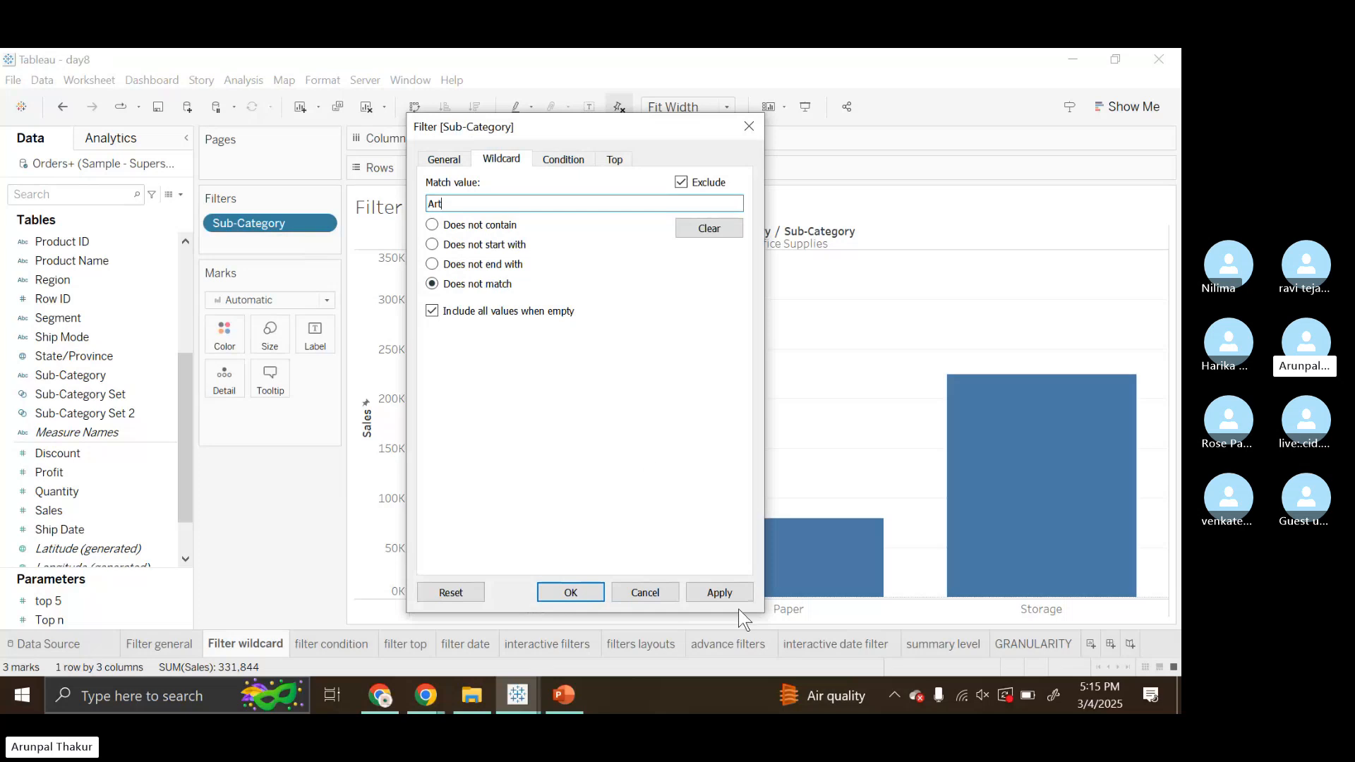
pyautogui.click(721, 591)
pyautogui.click(591, 593)
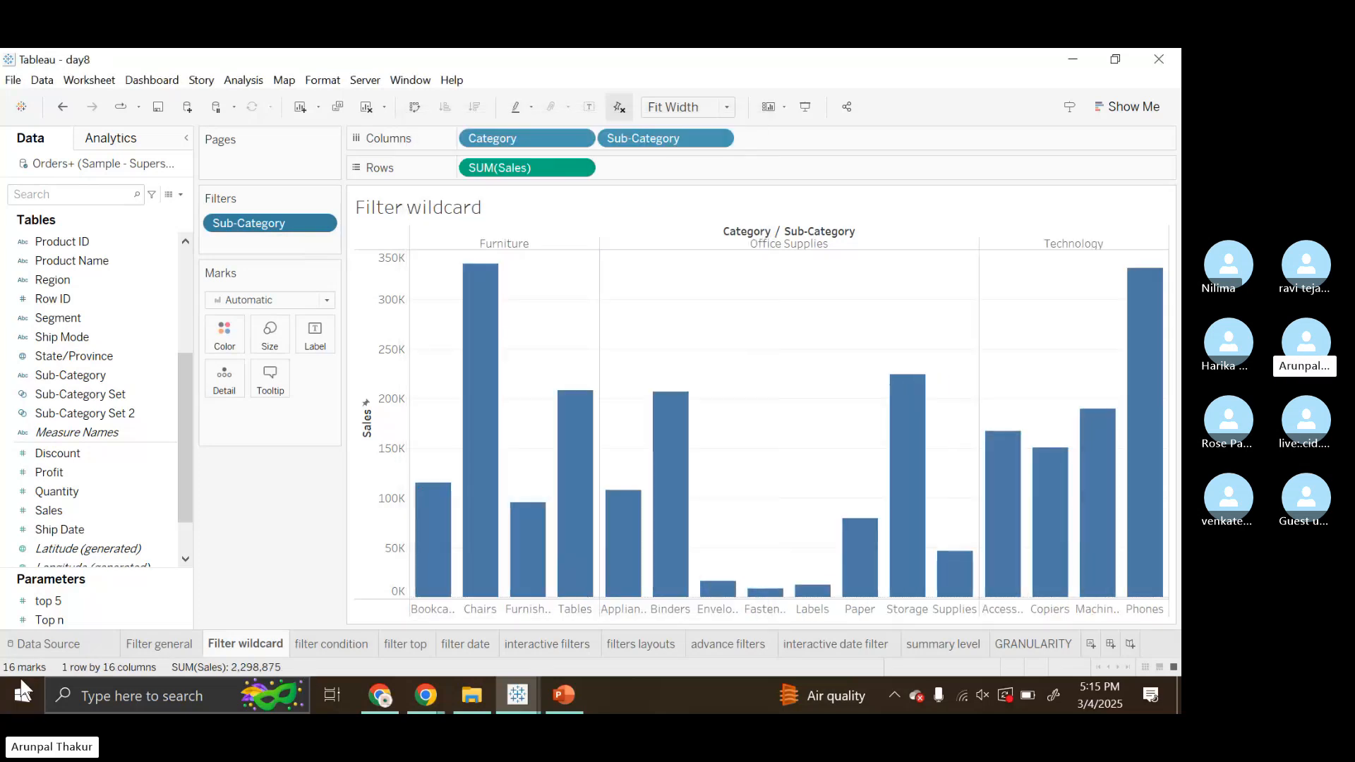
pyautogui.click(173, 596)
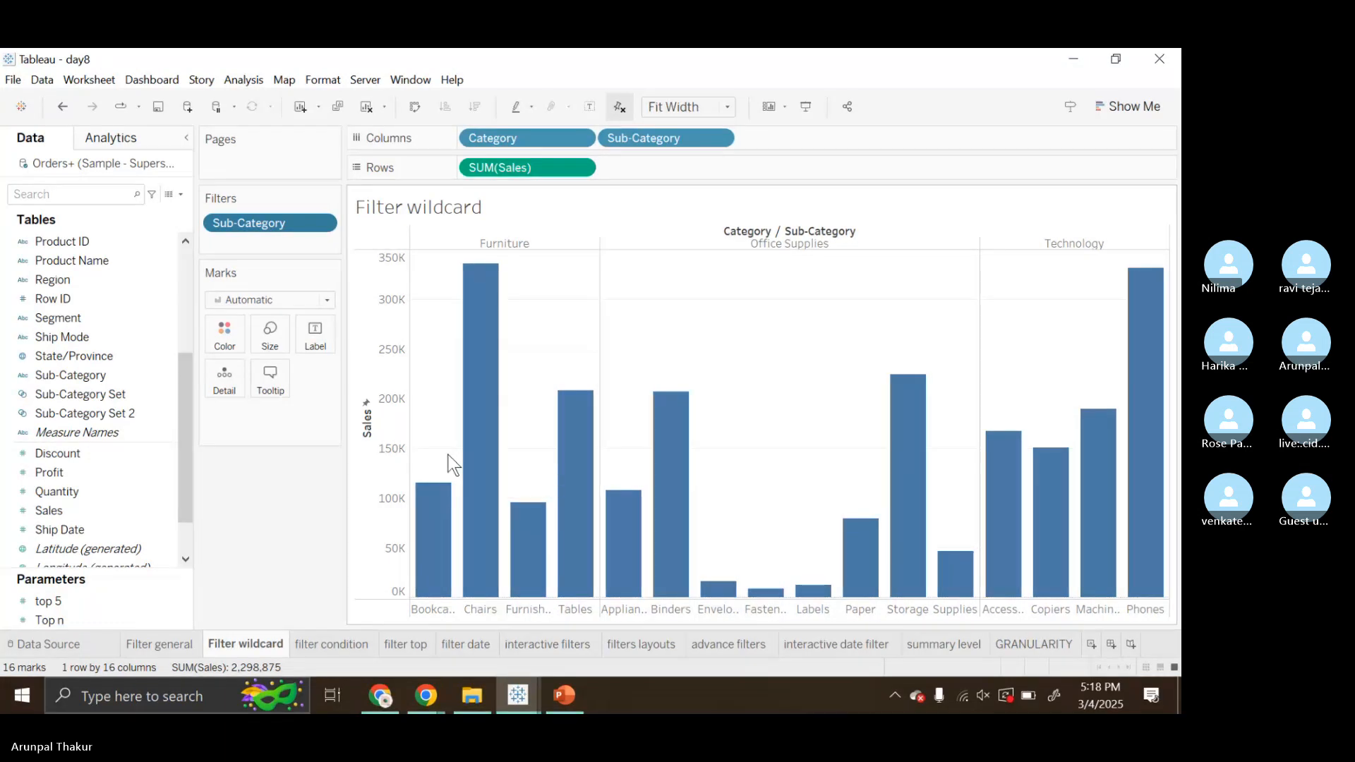
# - Open the filter condition sheet and remove its Sub-Category filter
pyautogui.click(295, 644)
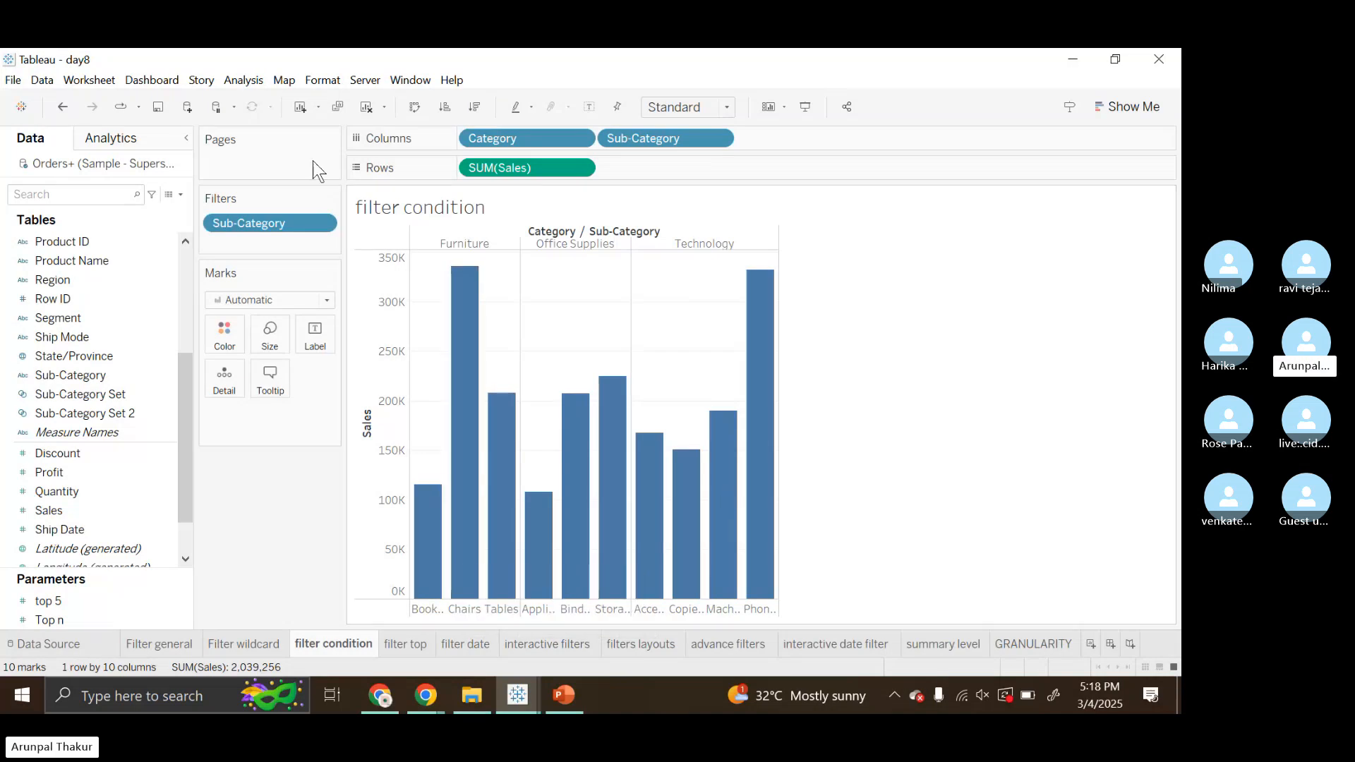
pyautogui.moveTo(282, 223); pyautogui.dragTo(290, 550)
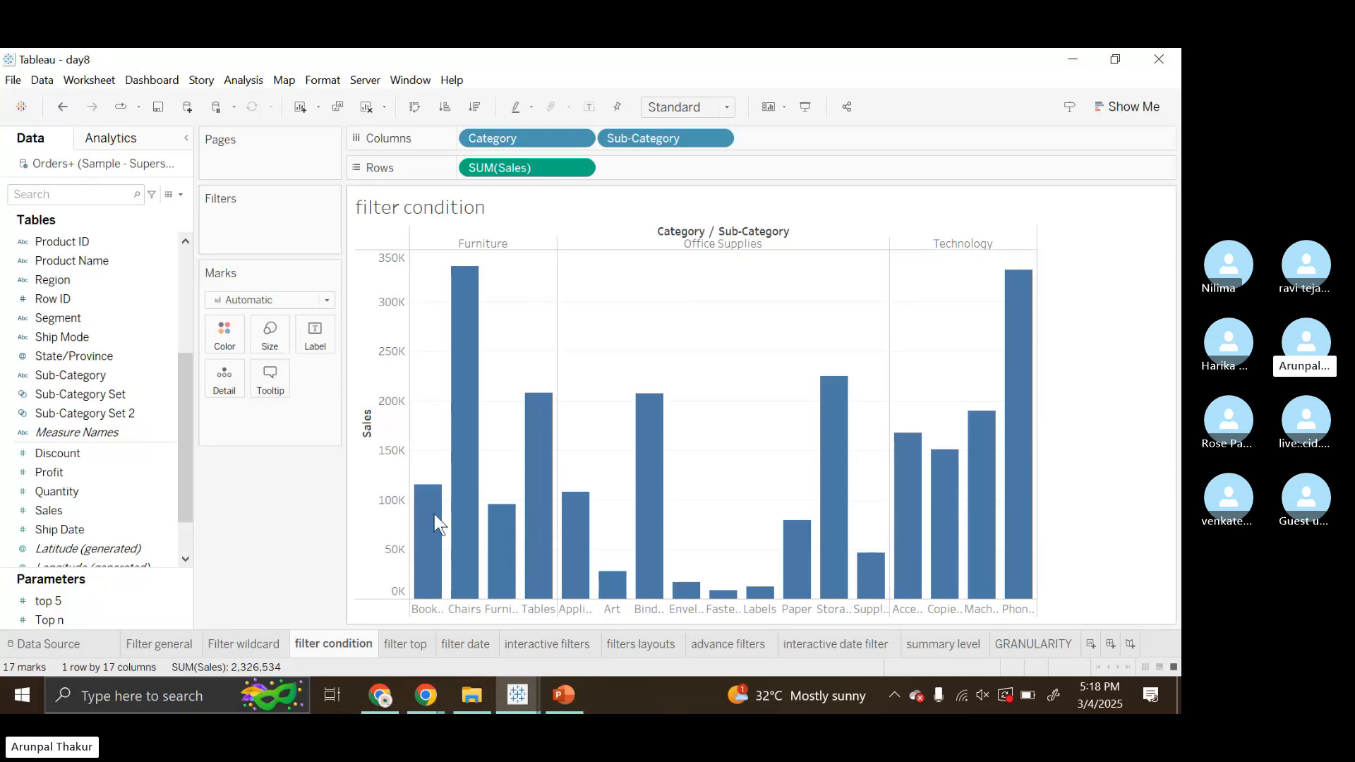
pyautogui.moveTo(337, 652)
pyautogui.moveTo(418, 646)
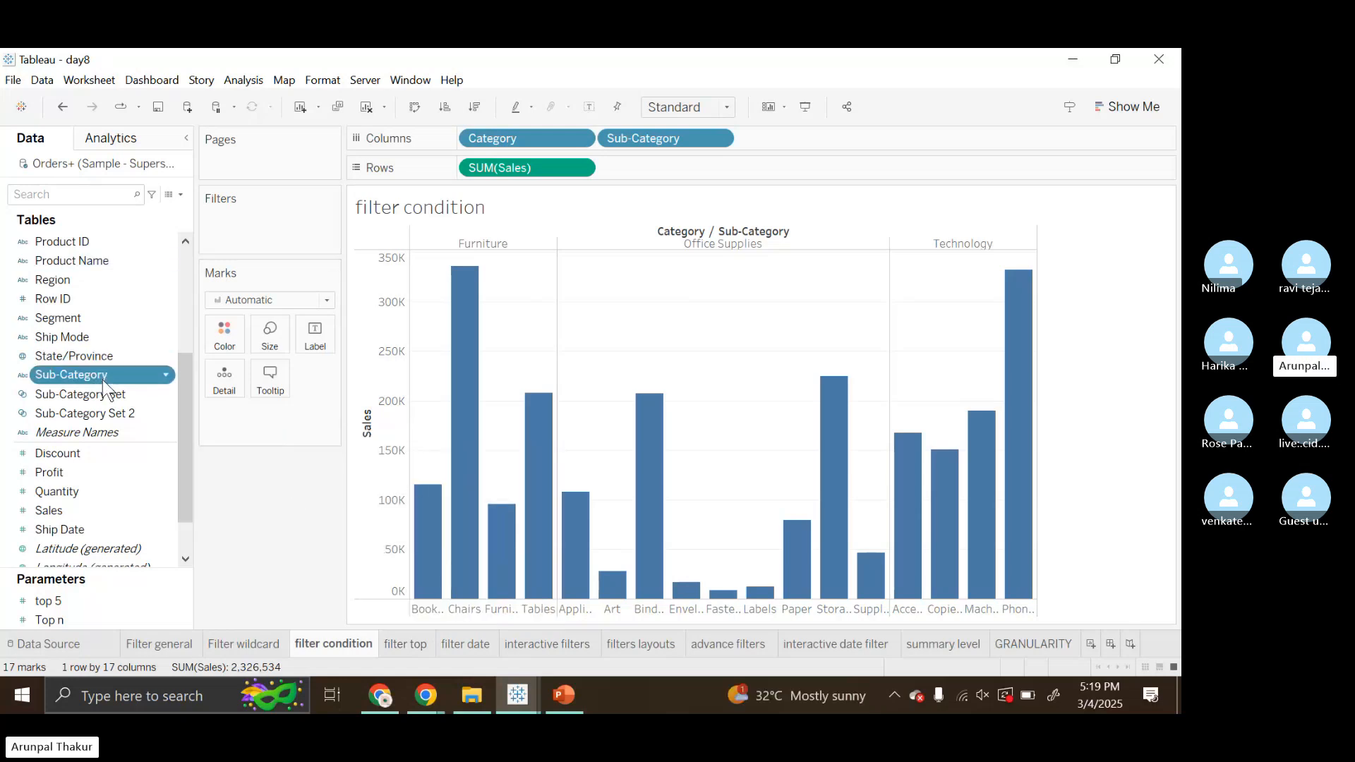
# - Filter the filter condition sheet by Sub-Category, using a by-field condition on the sum of Sales
pyautogui.moveTo(103, 379); pyautogui.dragTo(271, 227)
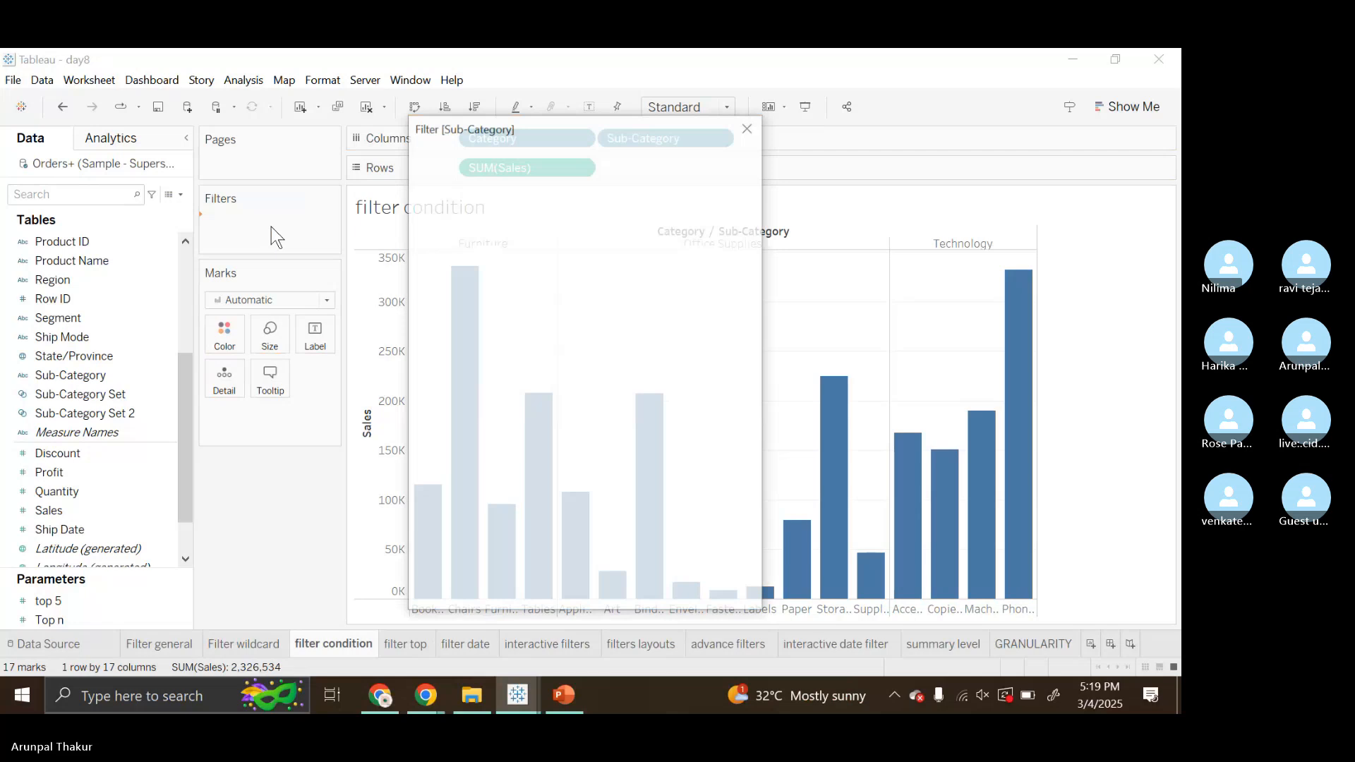
pyautogui.click(557, 160)
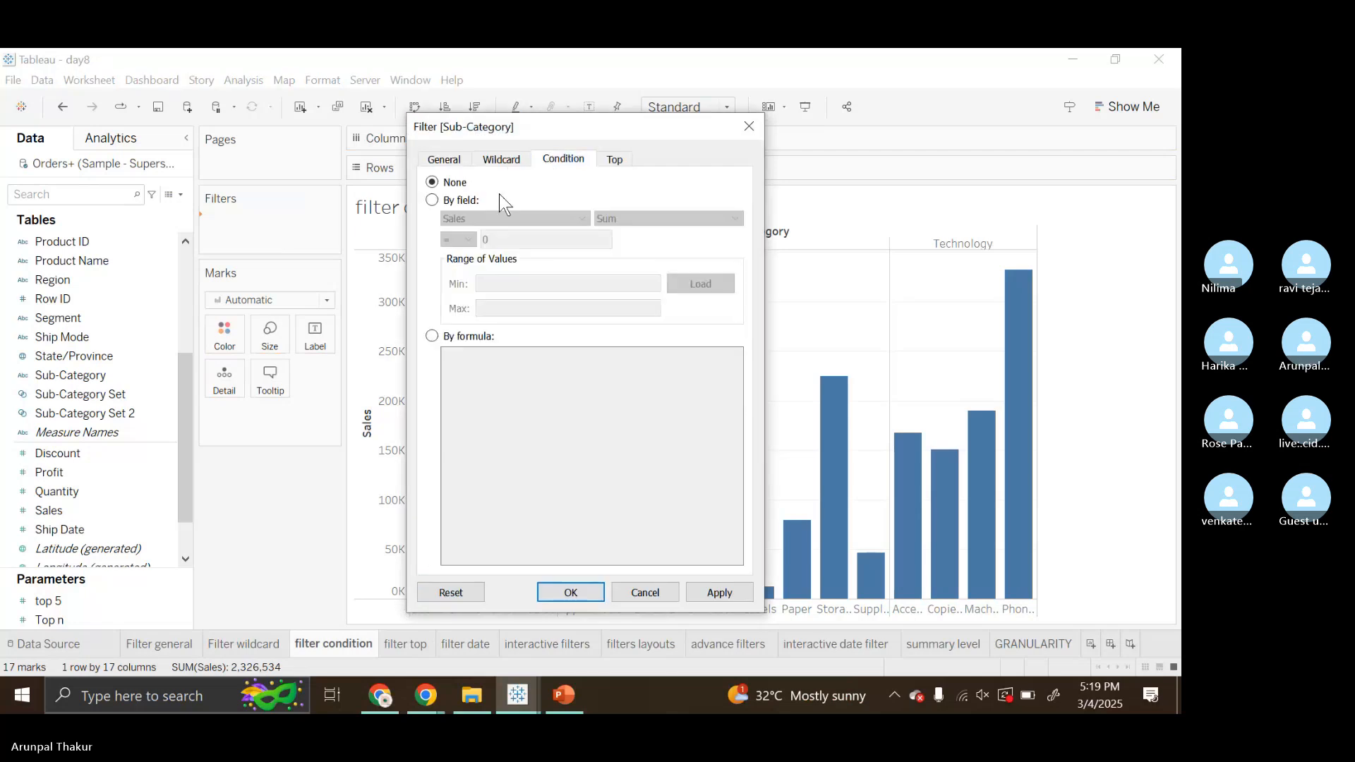
pyautogui.click(432, 199)
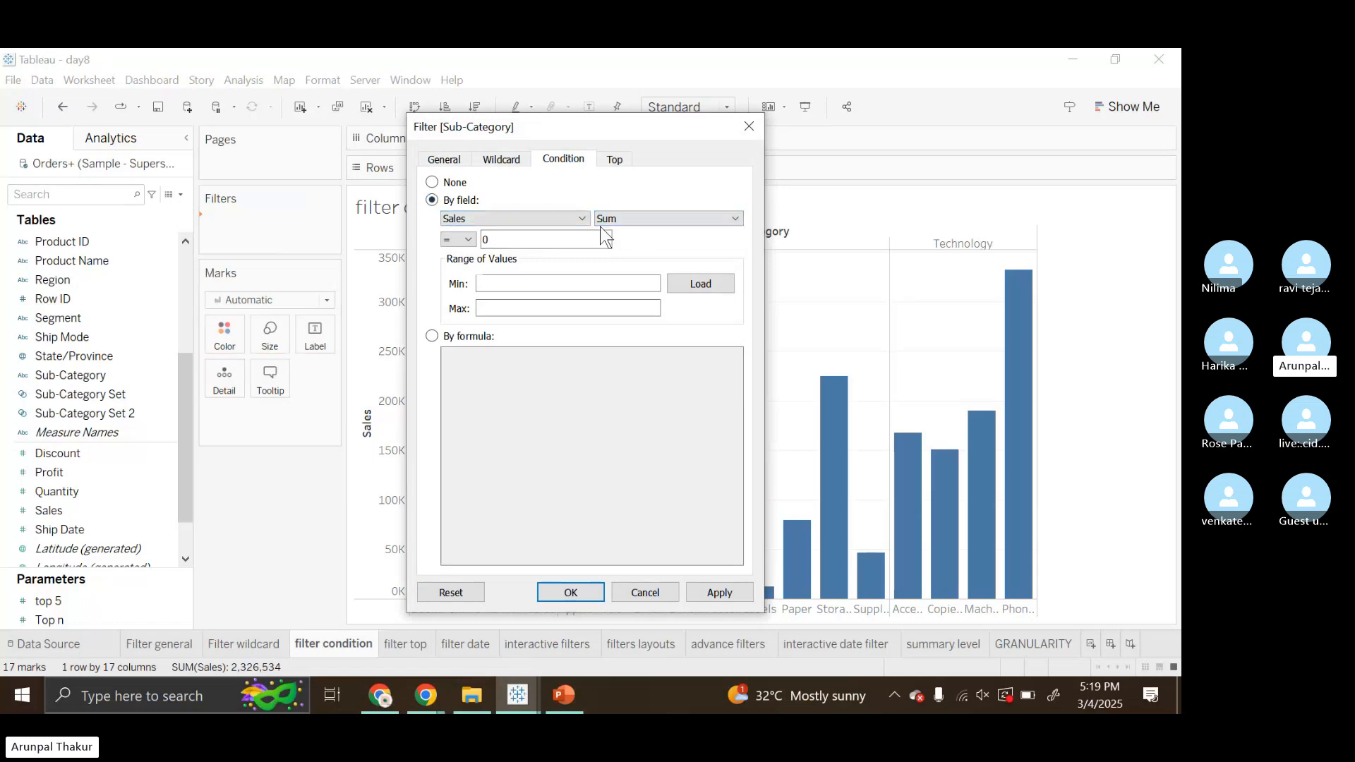
pyautogui.click(581, 219)
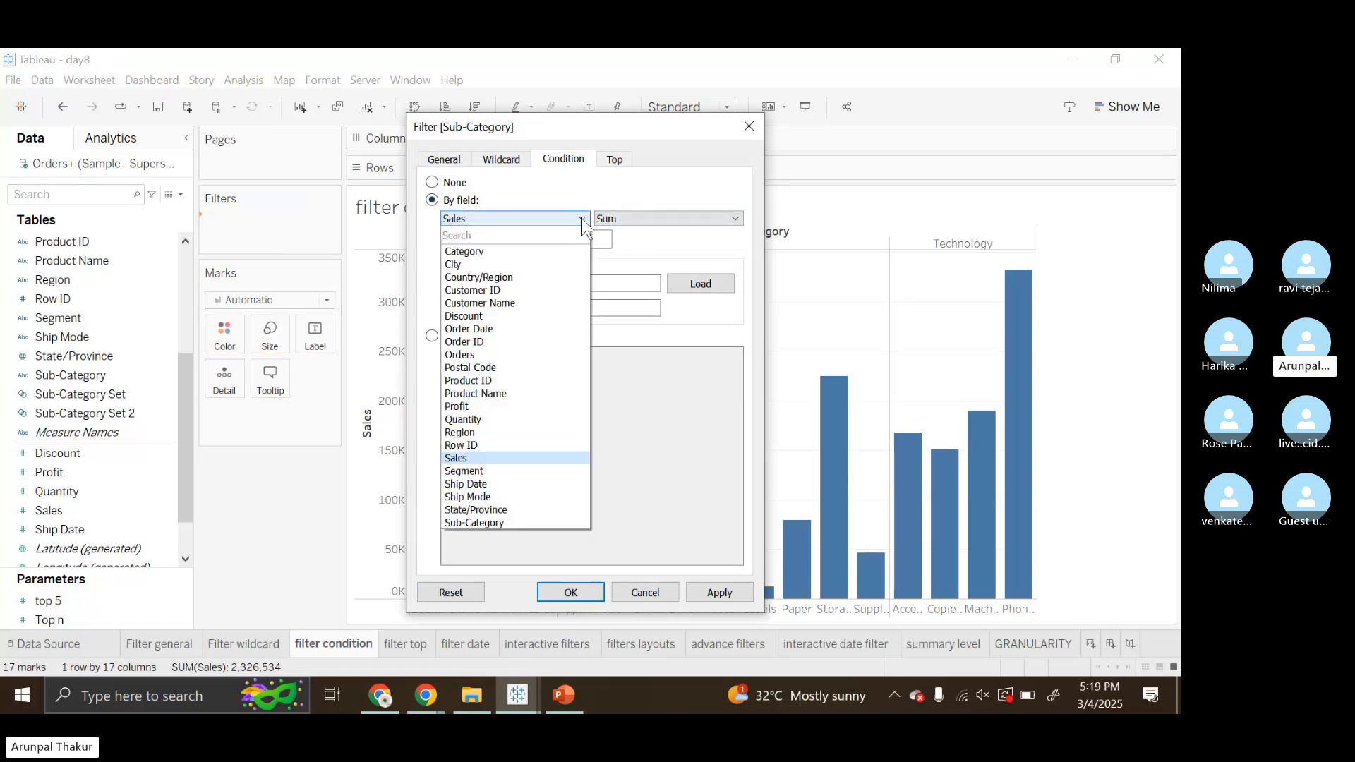
pyautogui.click(581, 219)
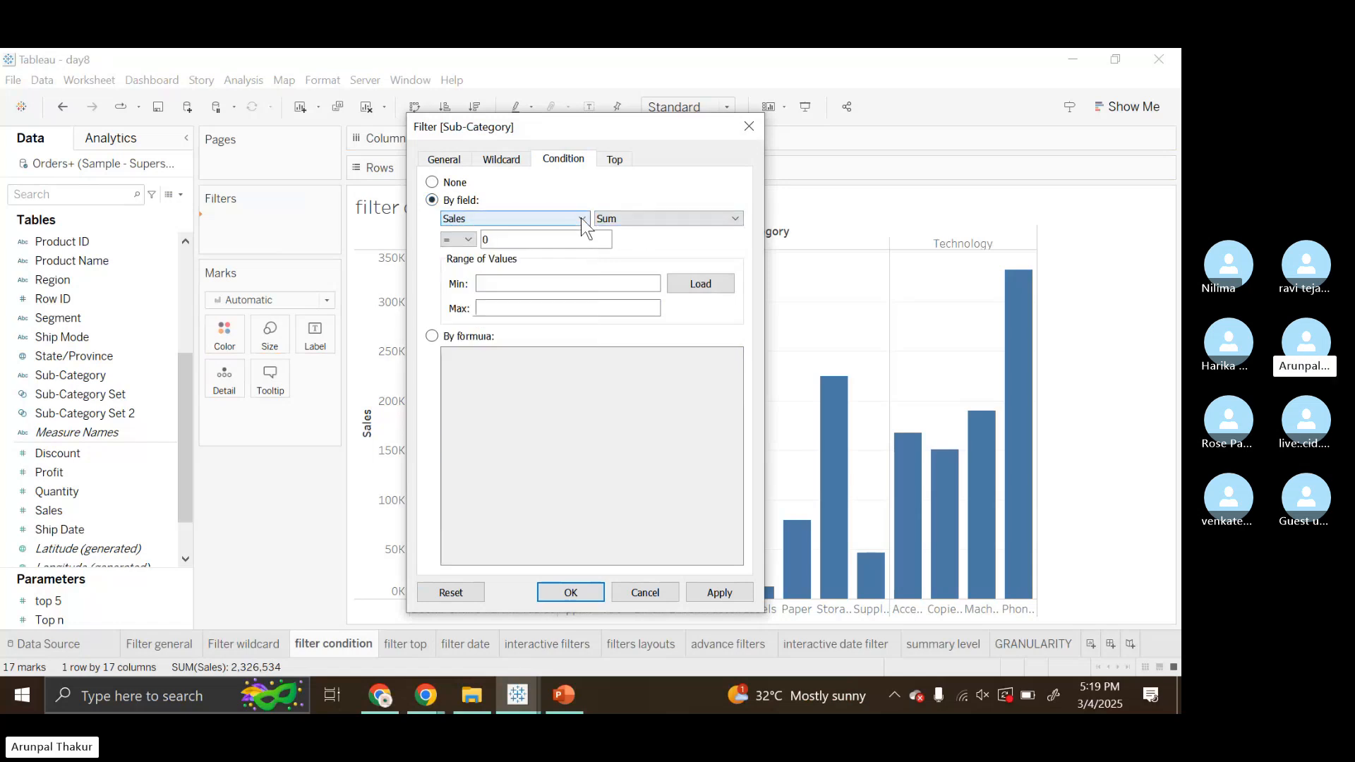
pyautogui.click(713, 222)
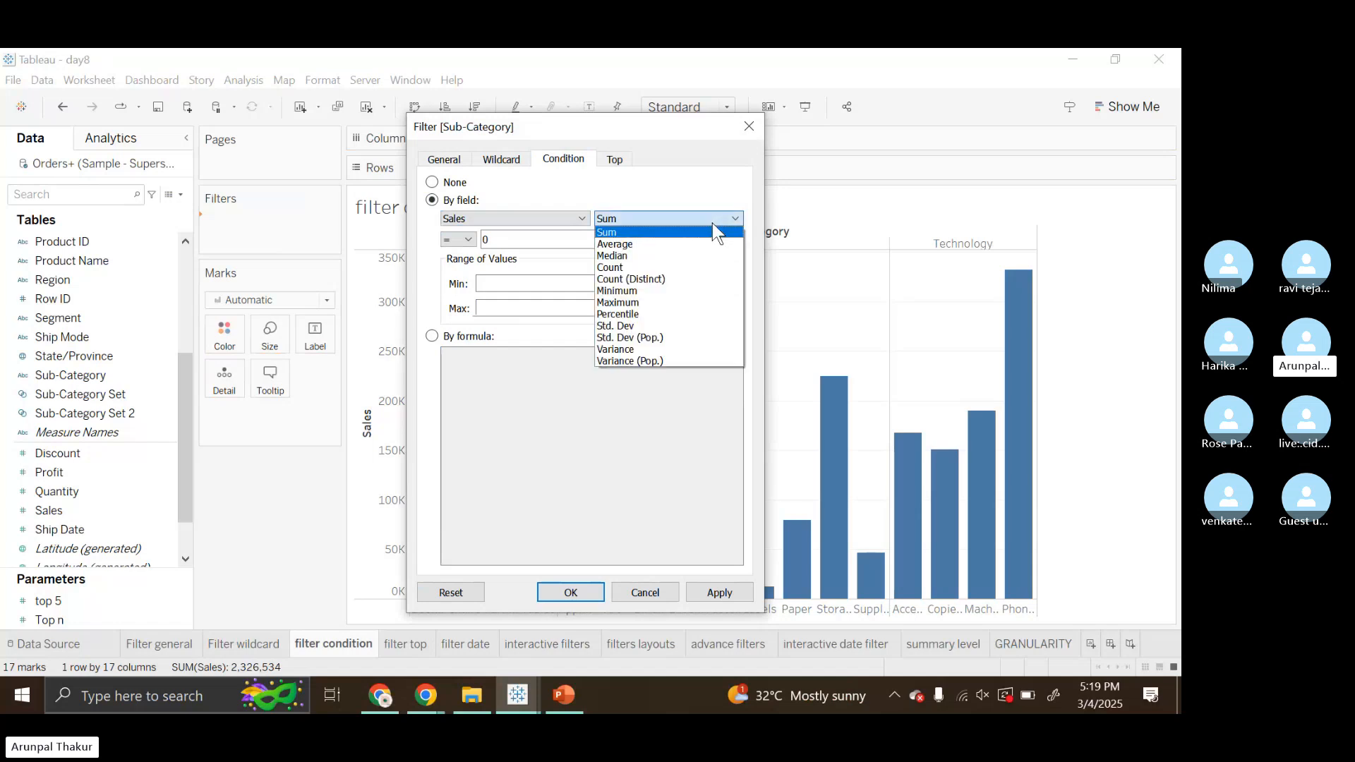
pyautogui.click(713, 222)
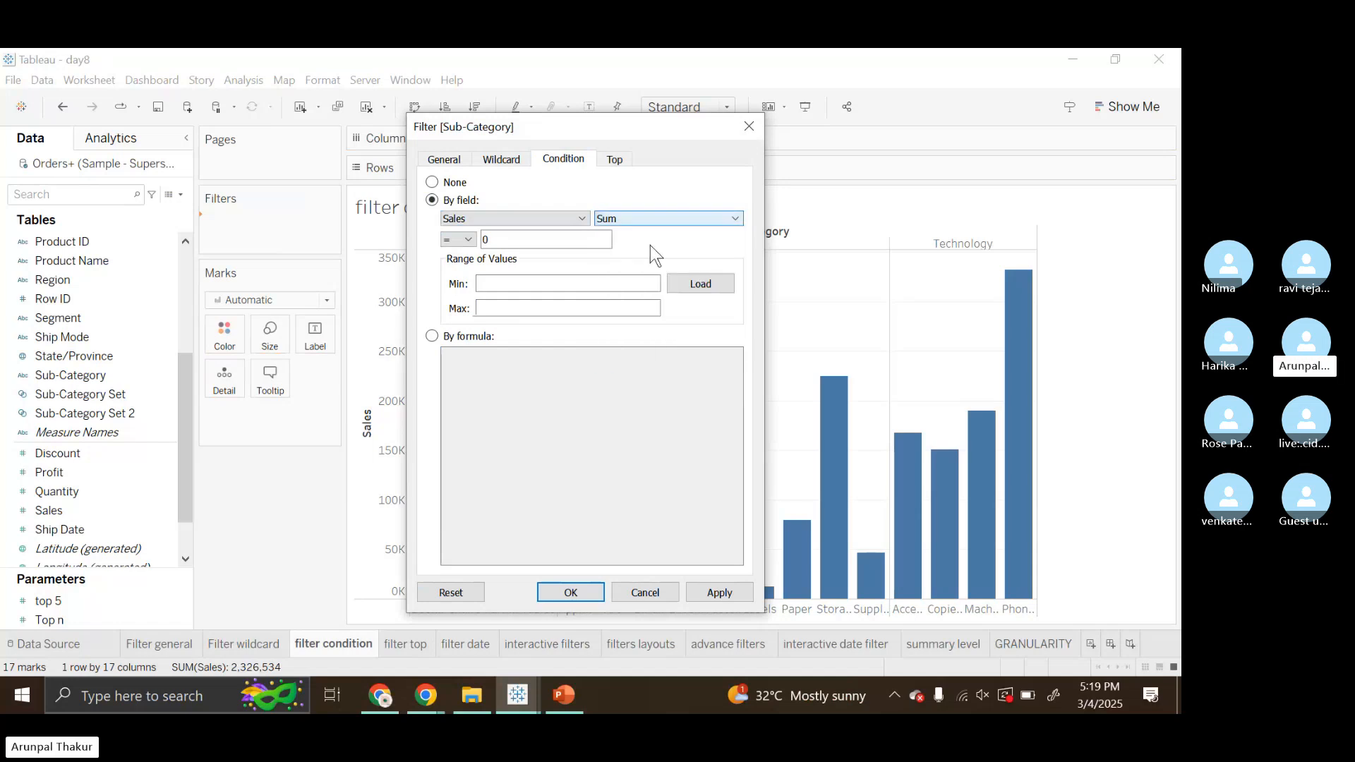
pyautogui.click(468, 239)
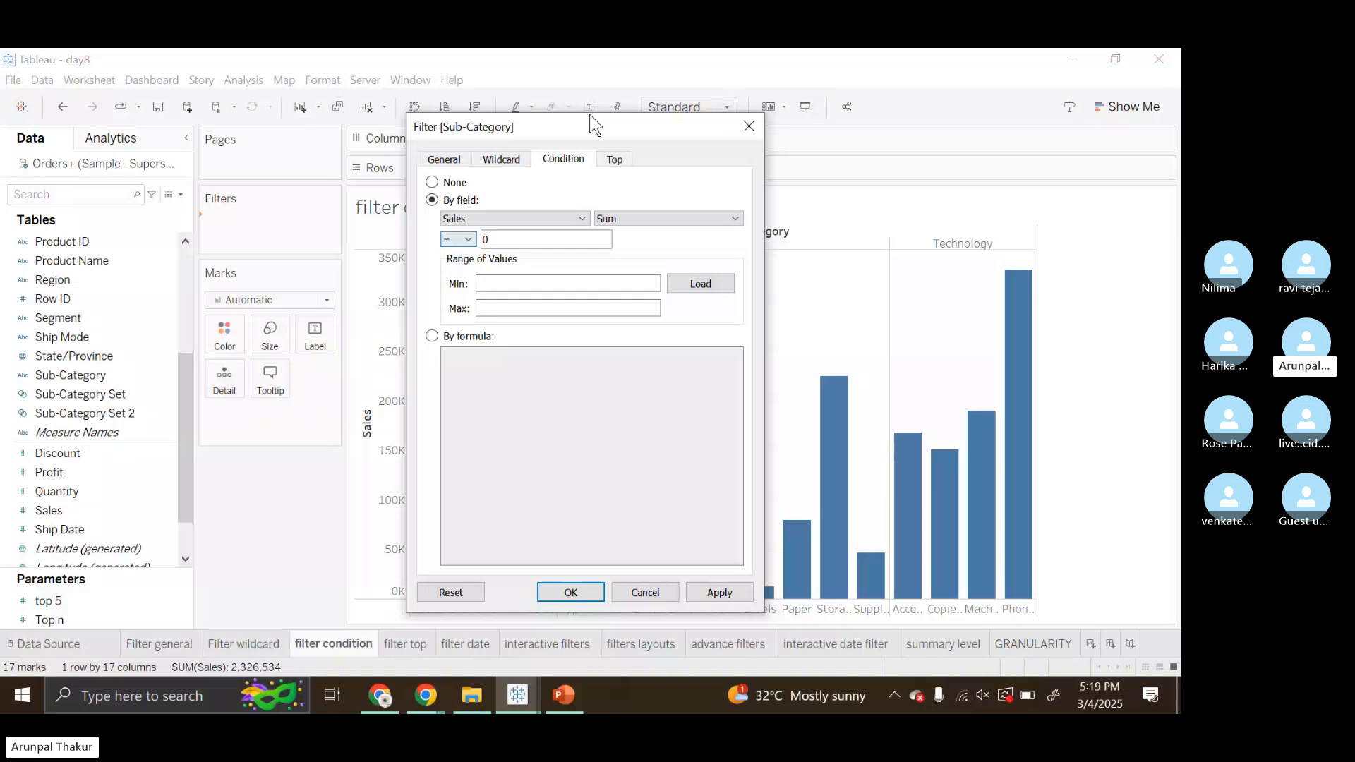
pyautogui.moveTo(591, 124); pyautogui.dragTo(332, 167)
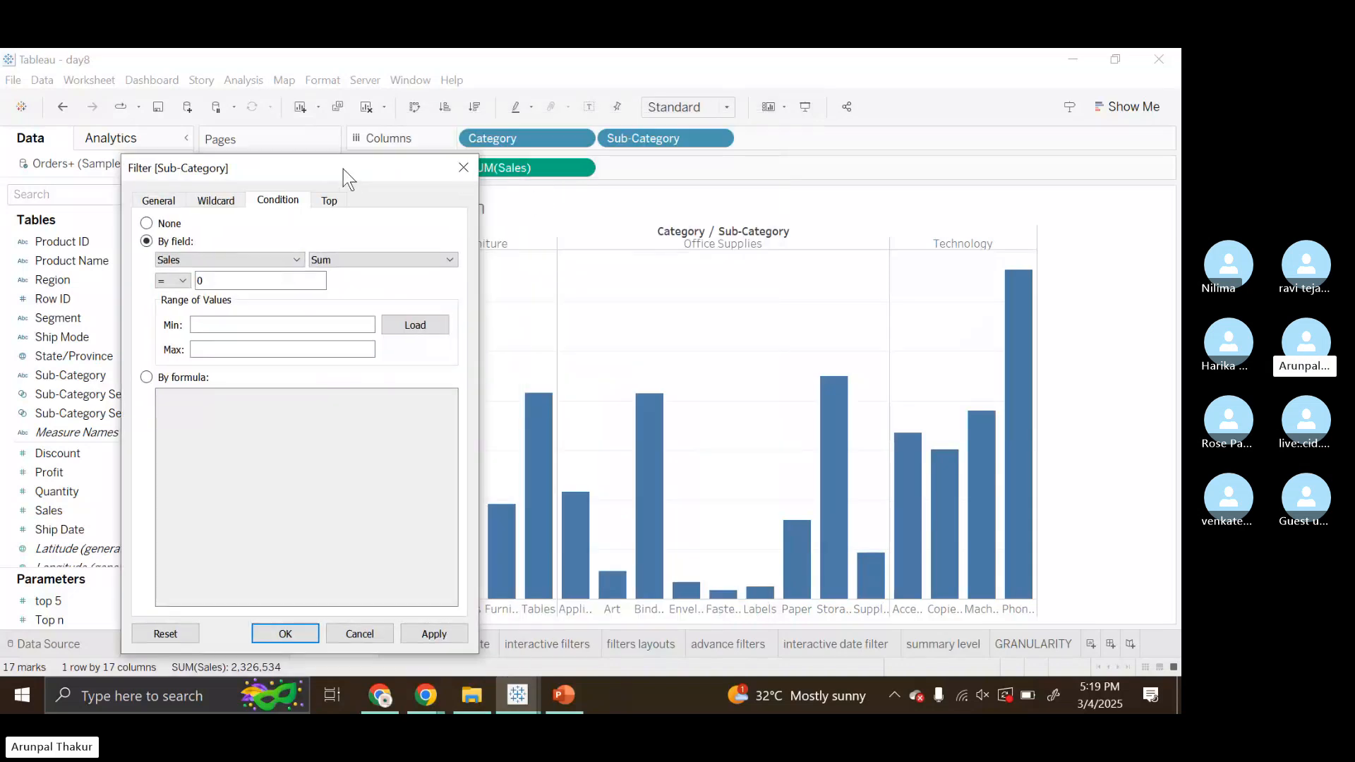
pyautogui.moveTo(342, 168); pyautogui.dragTo(277, 103)
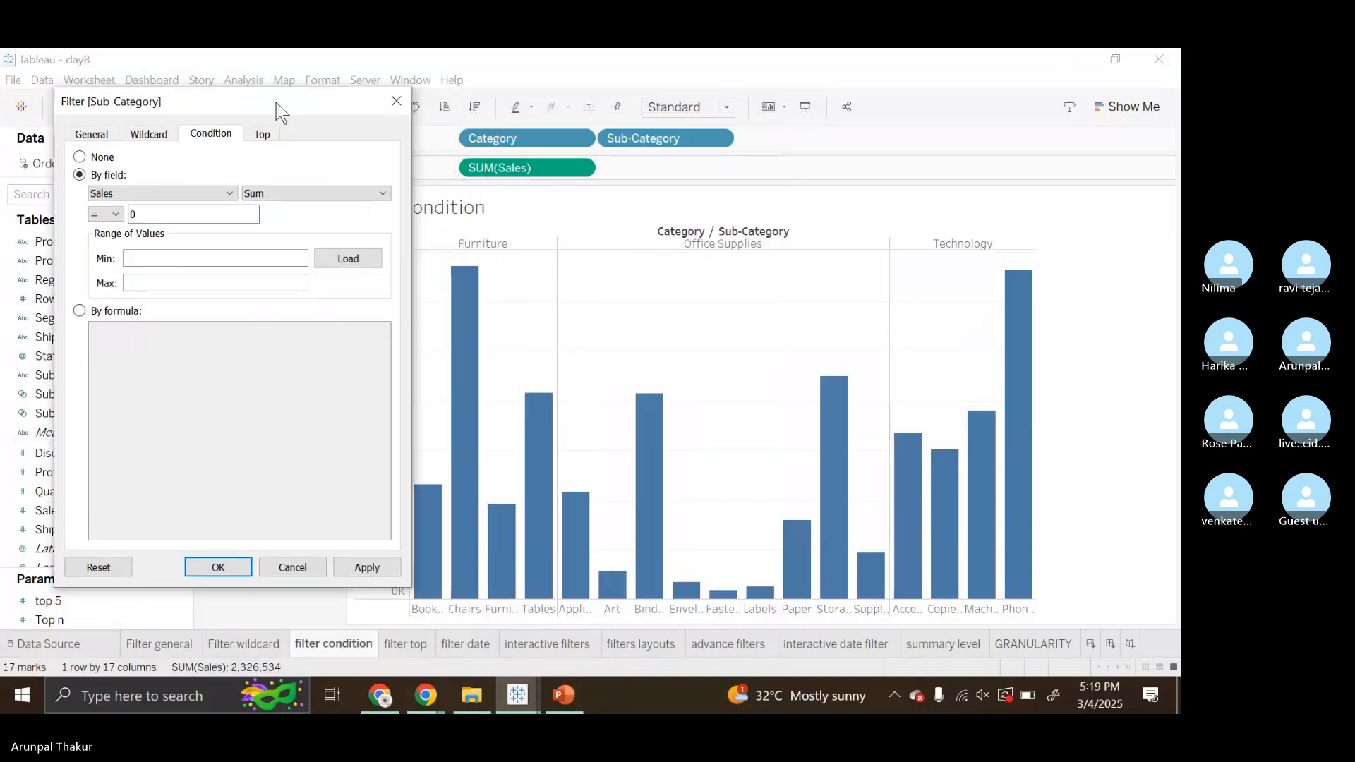
# - Set the Sub-Category condition to sum of Sales greater than 100,000 and apply the filter
pyautogui.click(191, 210)
pyautogui.press('BackSpace')
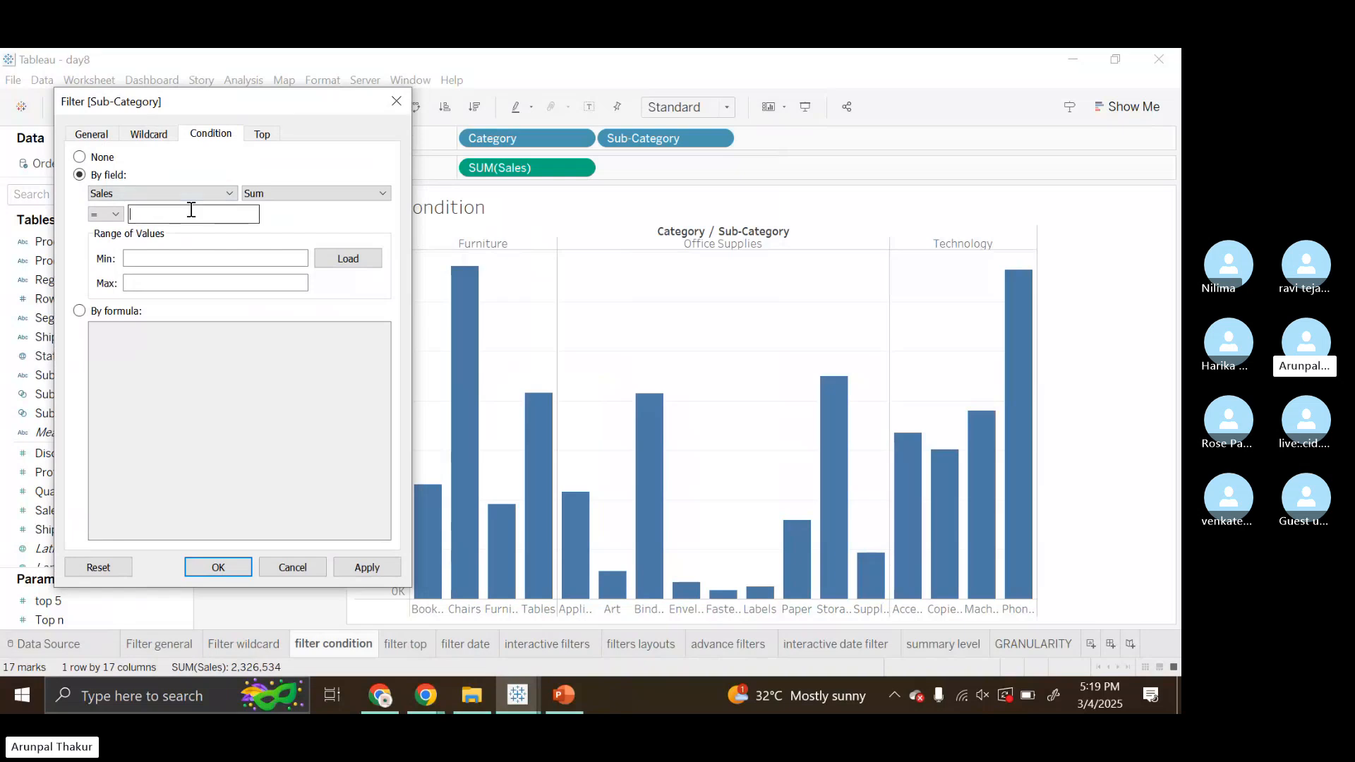
pyautogui.write('10000')
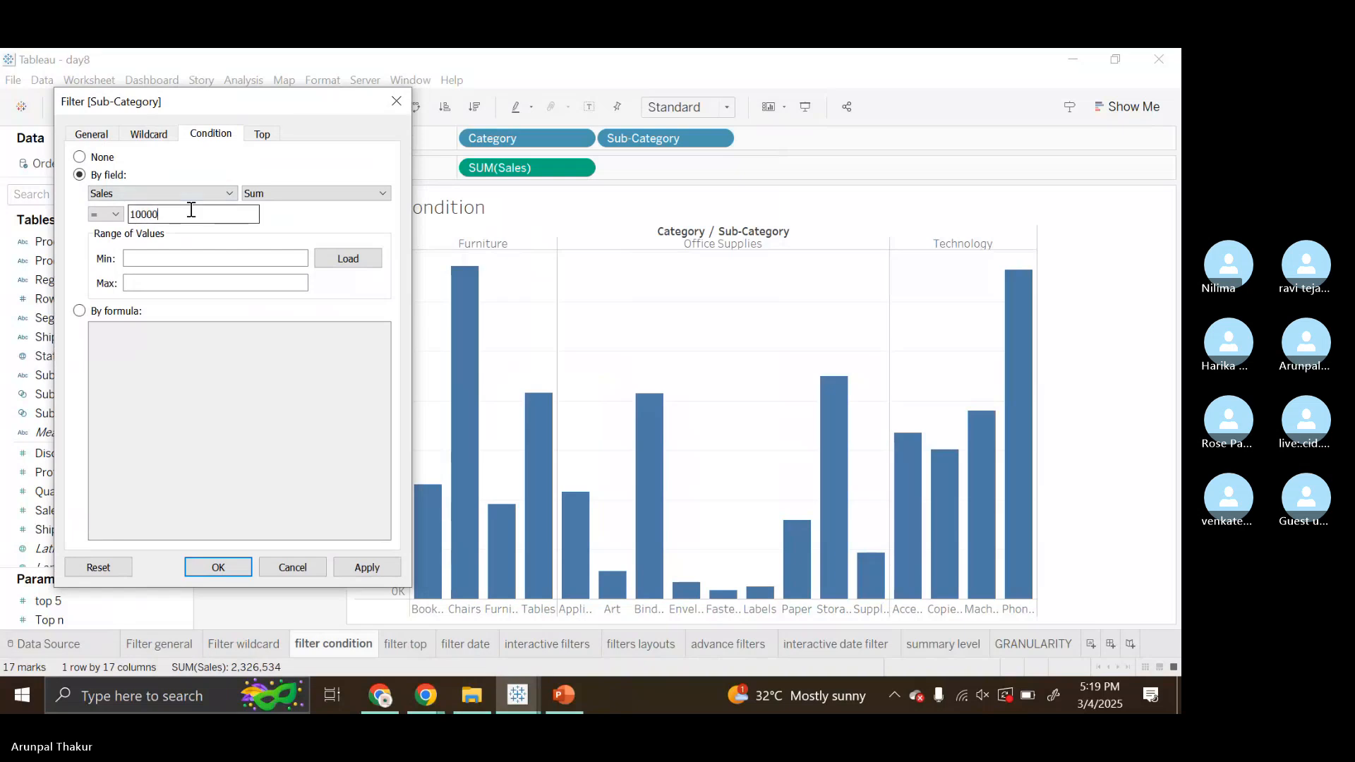
pyautogui.write('0')
pyautogui.click(112, 213)
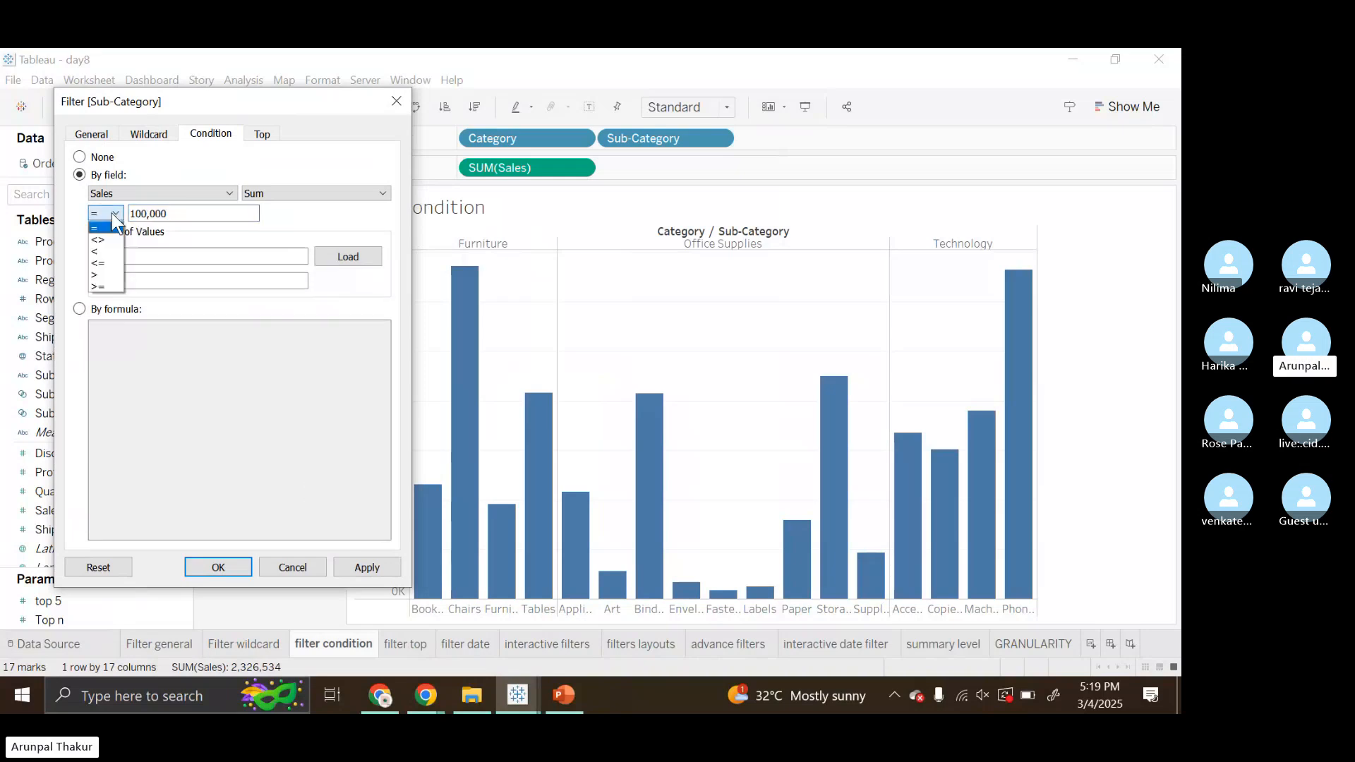
pyautogui.click(118, 275)
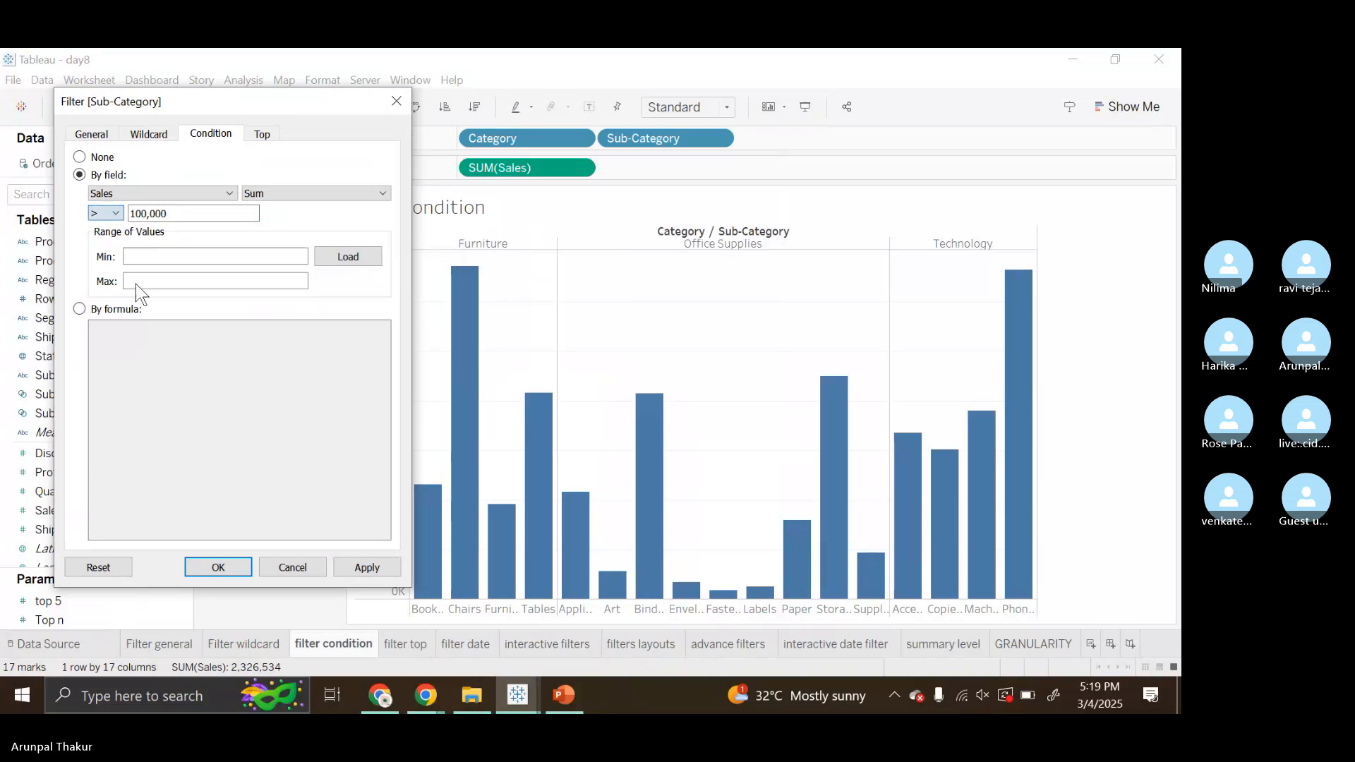
pyautogui.click(378, 567)
pyautogui.click(218, 567)
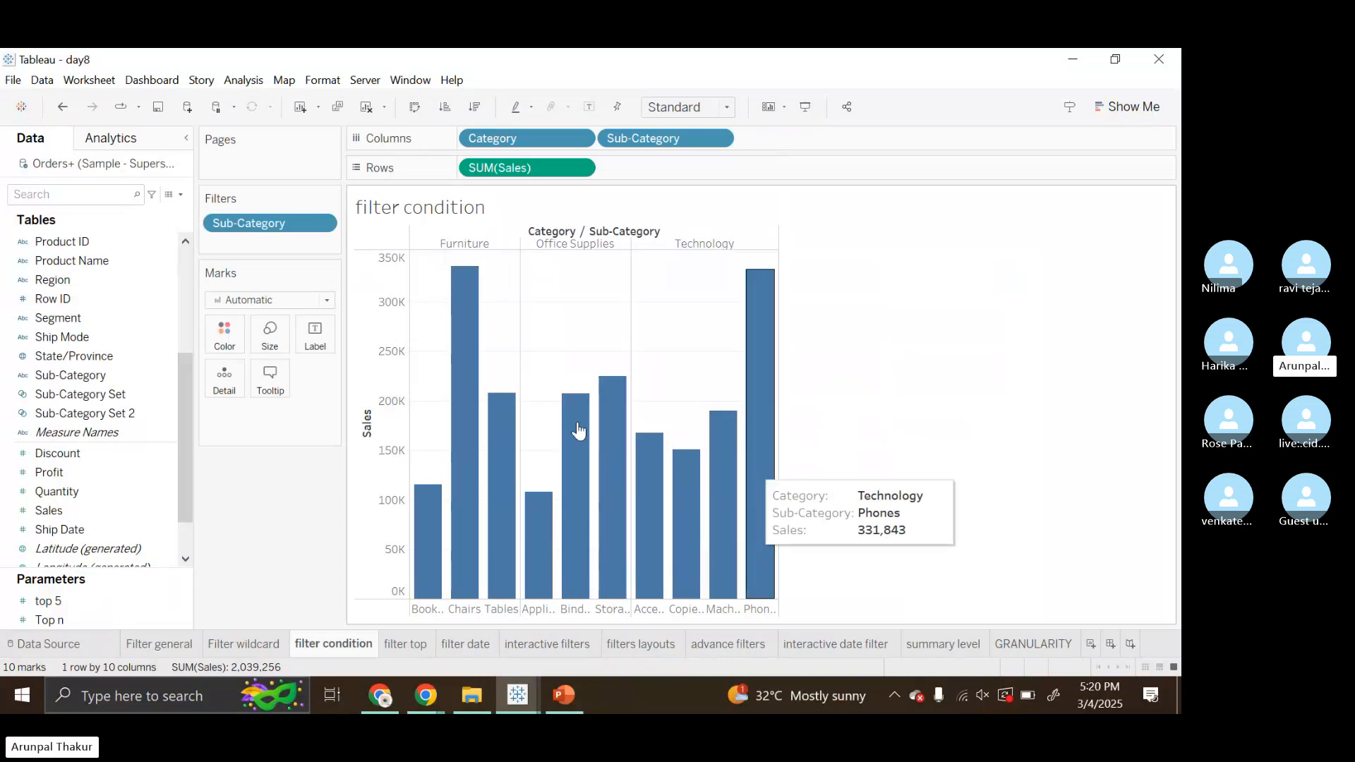
# - Edit the Sub-Category filter condition to keep sub-categories with sum of Sales less than 100,000, and apply it
pyautogui.click(325, 227)
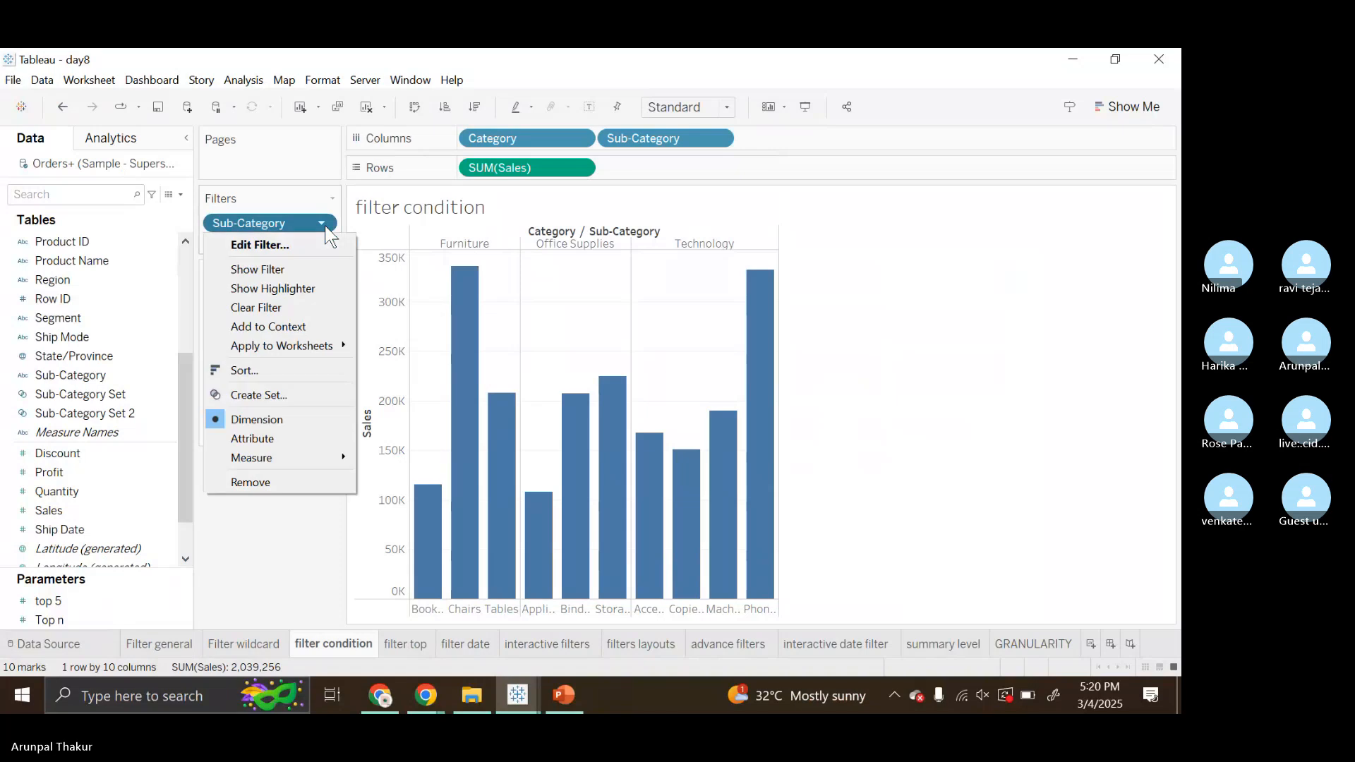
pyautogui.click(261, 242)
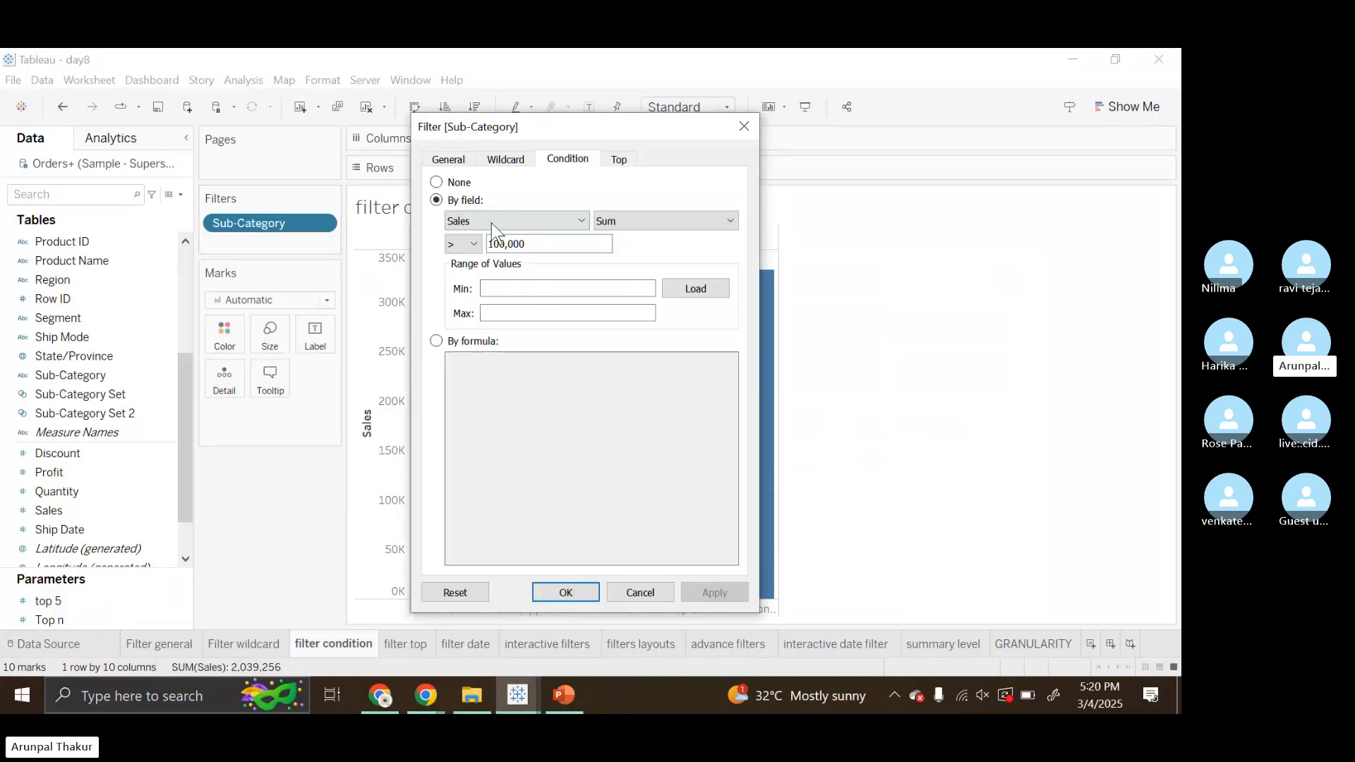
pyautogui.click(472, 244)
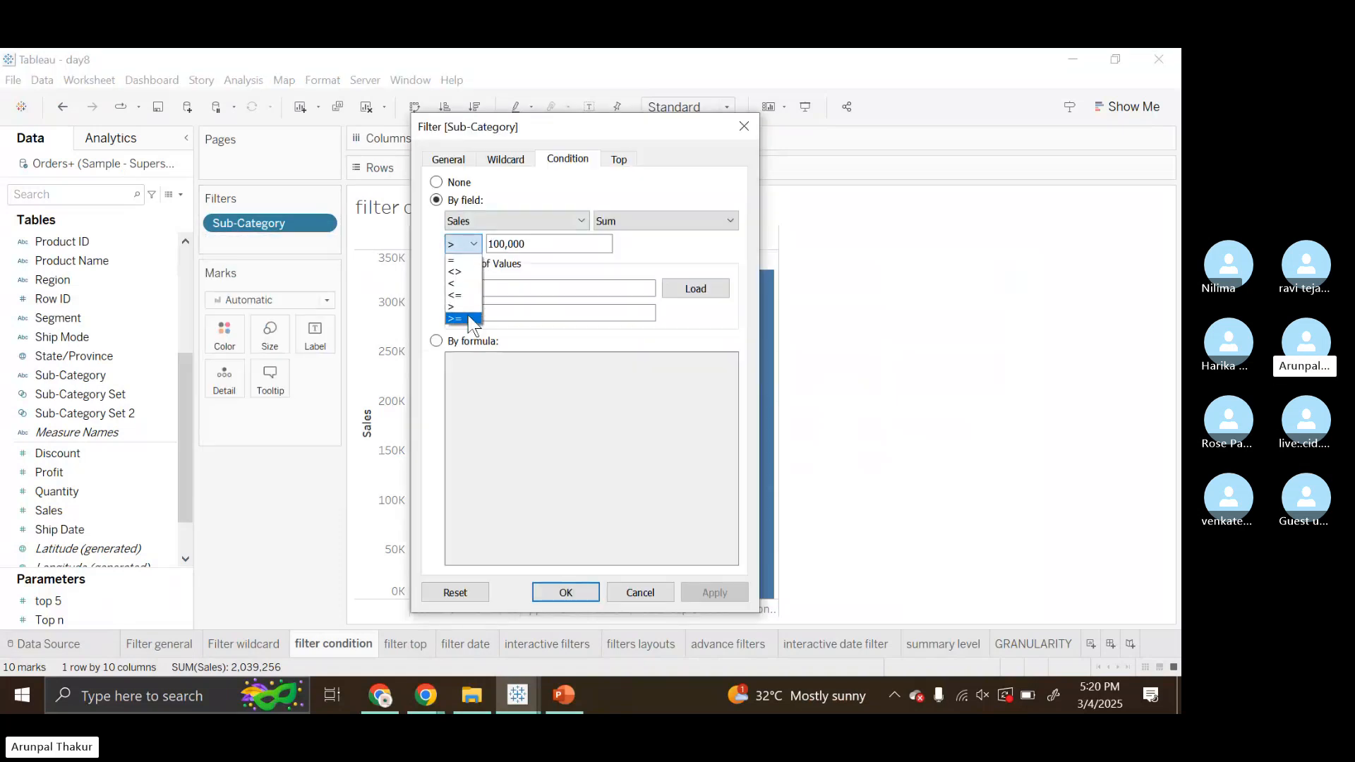
pyautogui.click(473, 282)
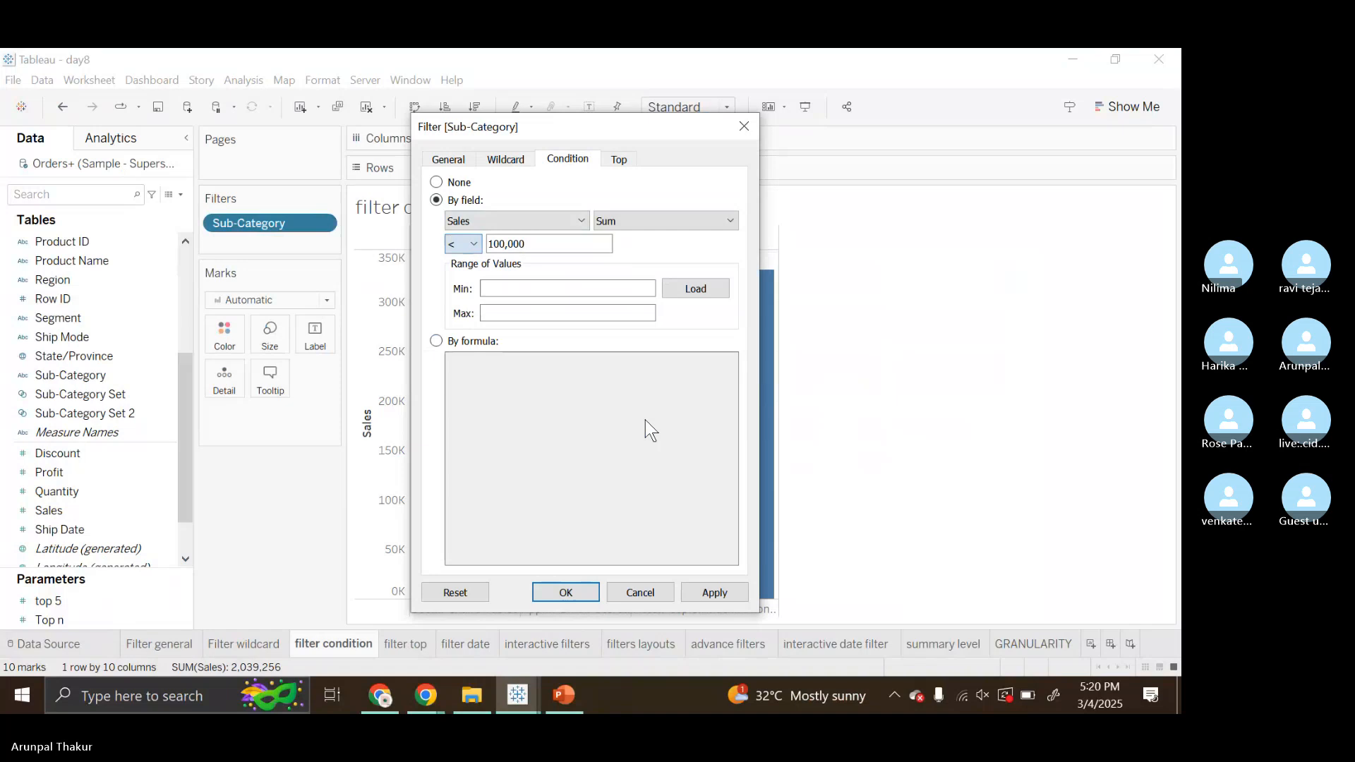
pyautogui.click(712, 597)
pyautogui.click(564, 593)
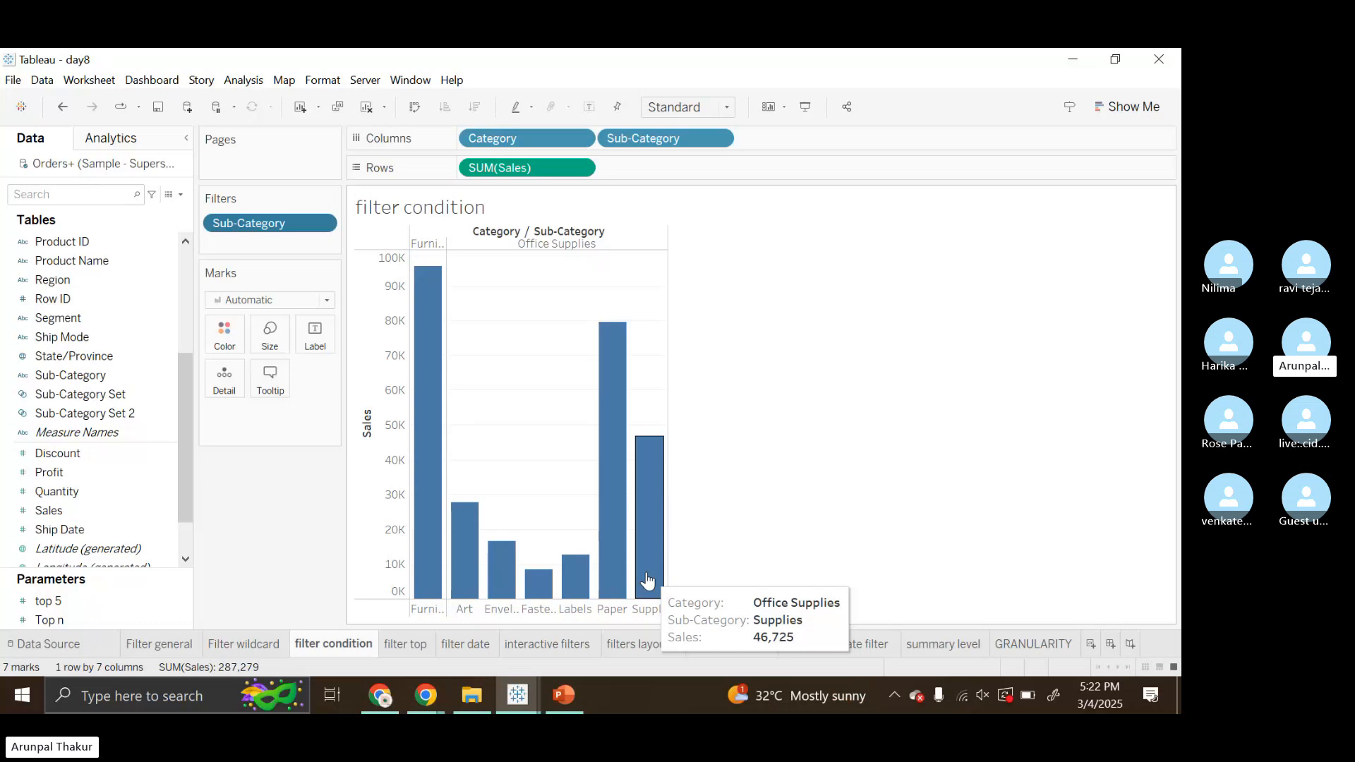
# - Open the filter top sheet, remove its Sub-Category filter and hide the top 5 parameter card
pyautogui.click(411, 649)
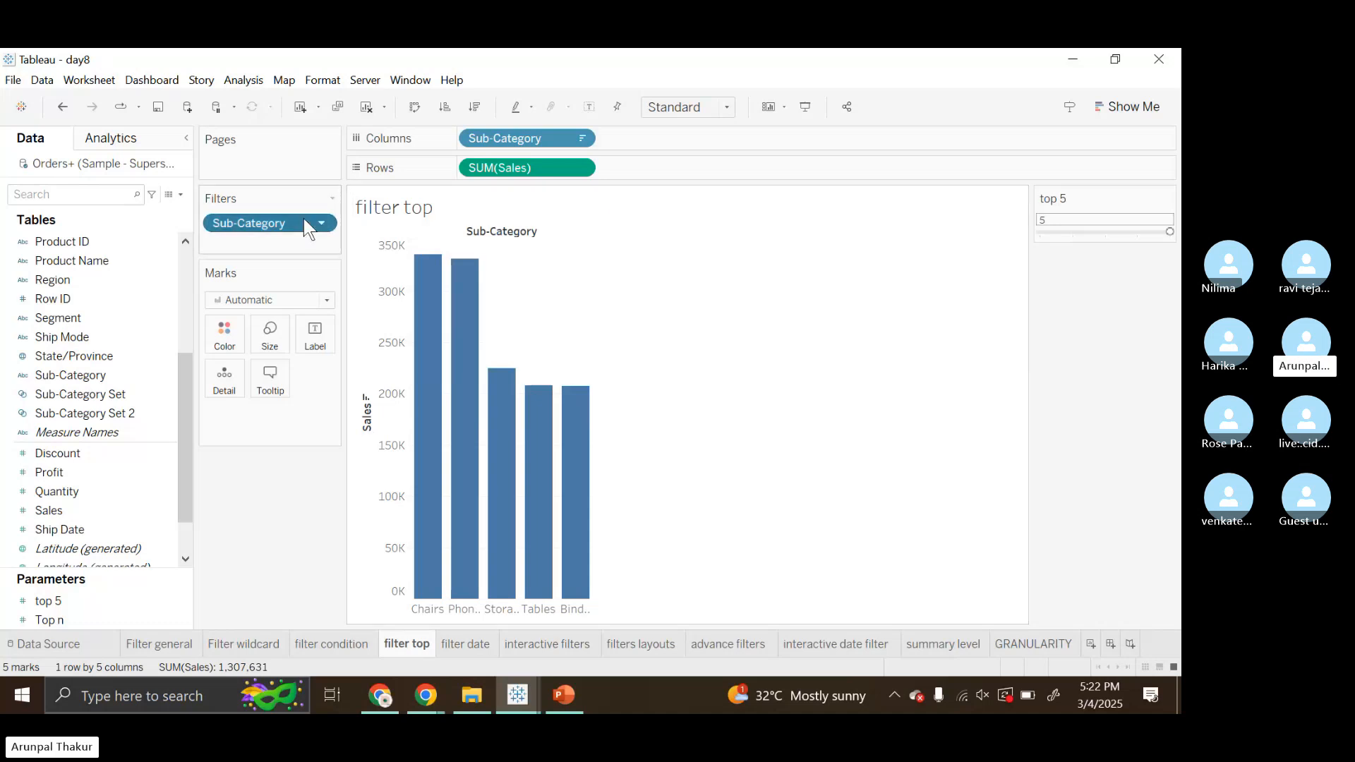
pyautogui.moveTo(303, 223); pyautogui.dragTo(303, 508)
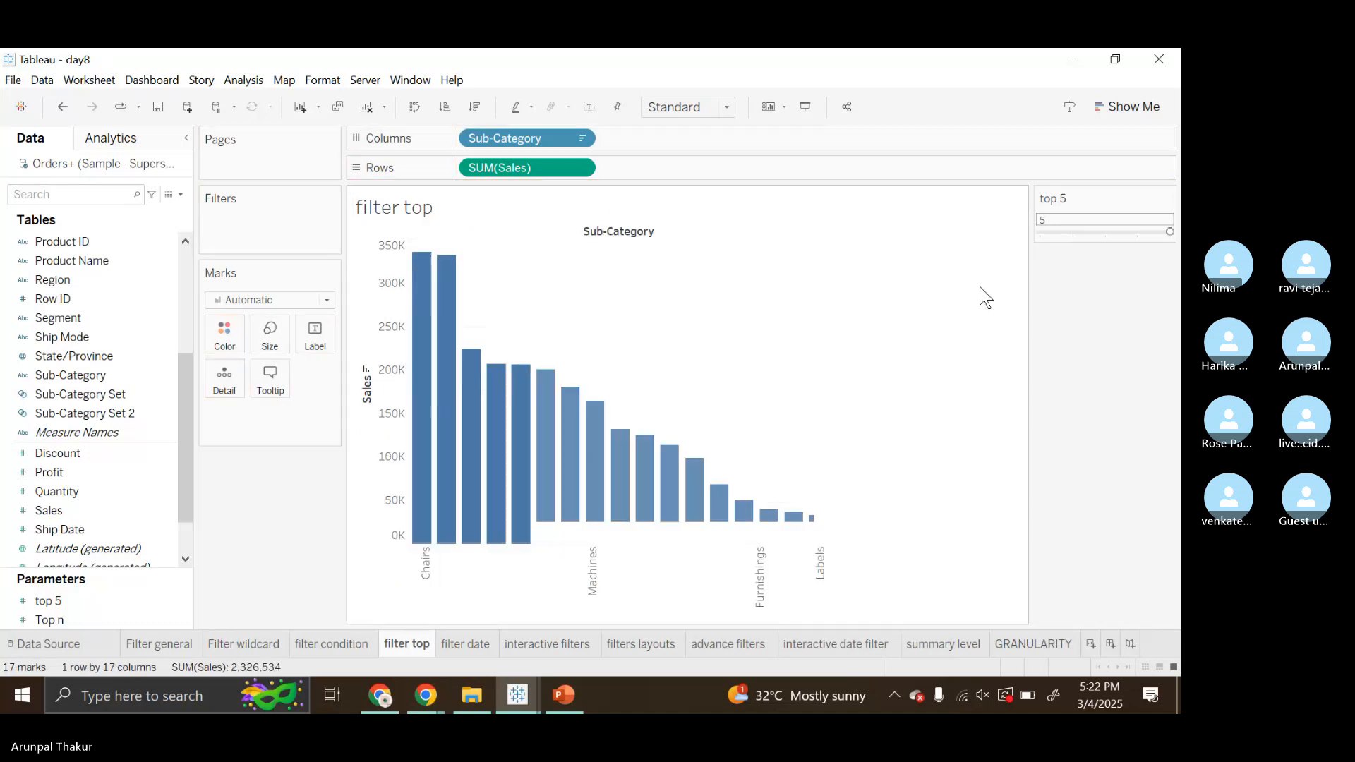
pyautogui.click(1163, 201)
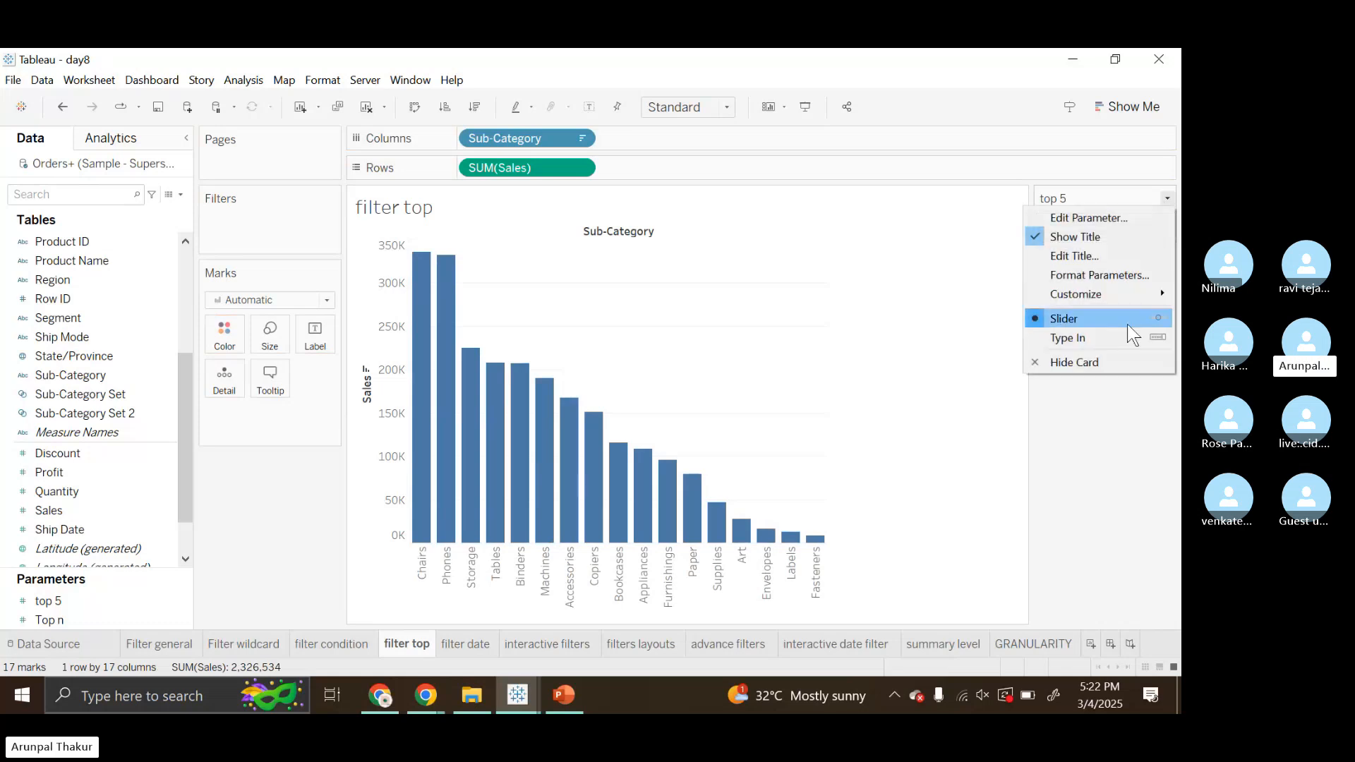
pyautogui.click(1095, 369)
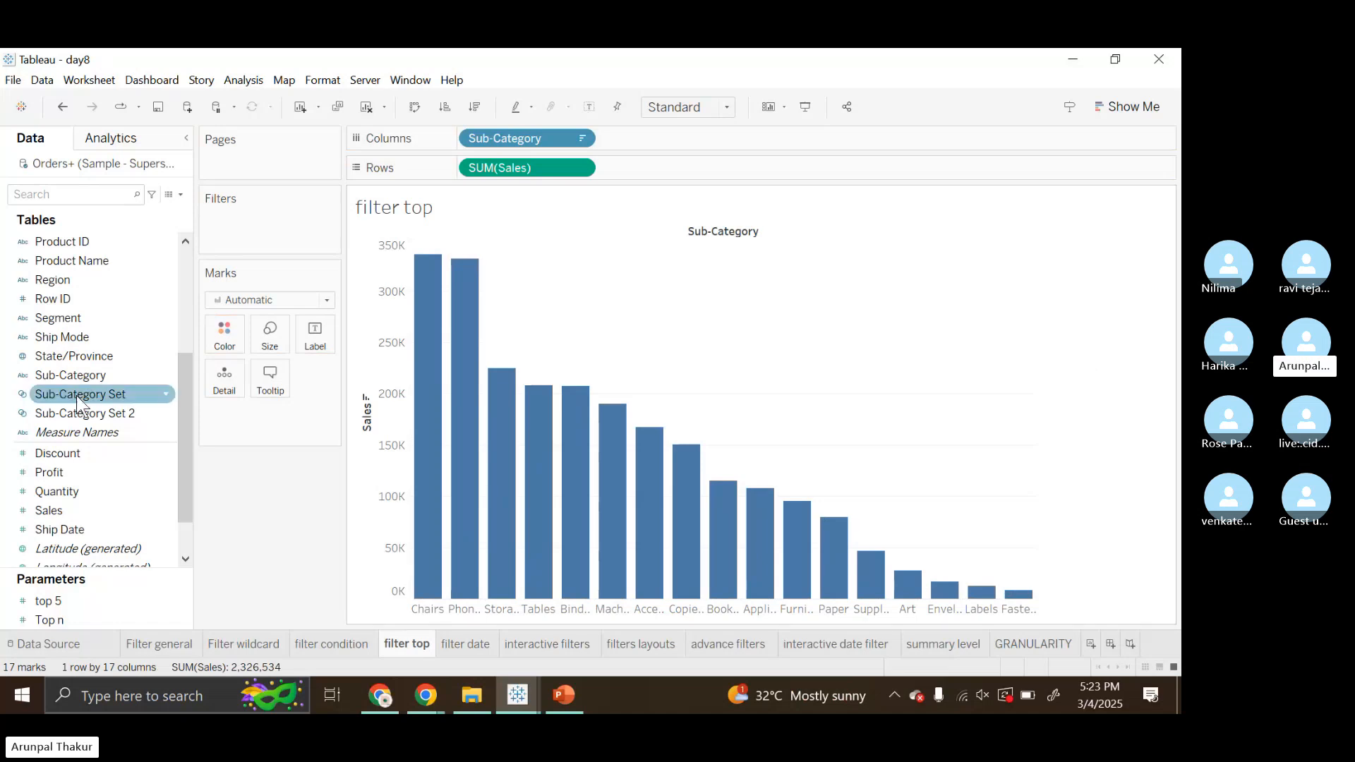
# - Add a Sub-Category filter that keeps the top 10 by sum of Sales, and apply it
pyautogui.click(79, 377)
pyautogui.moveTo(79, 381); pyautogui.dragTo(252, 228)
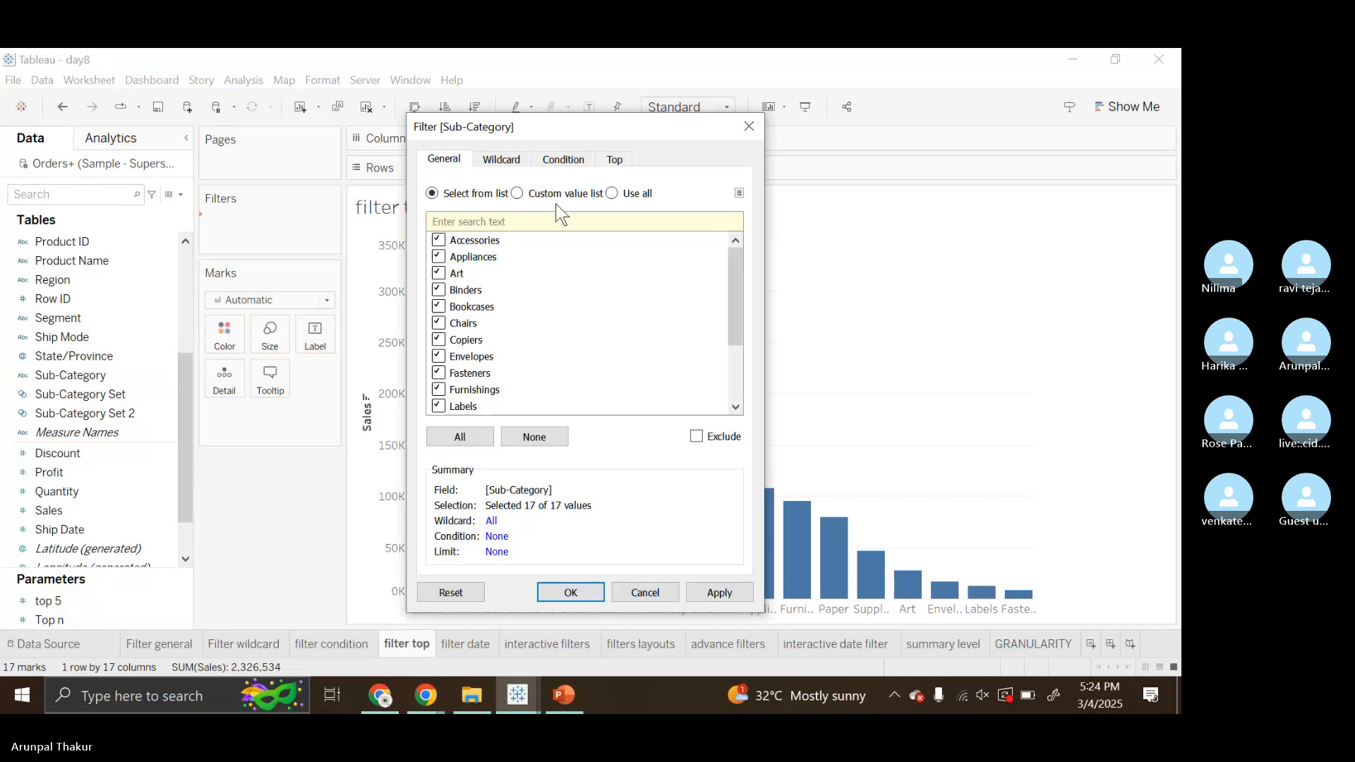
pyautogui.click(612, 162)
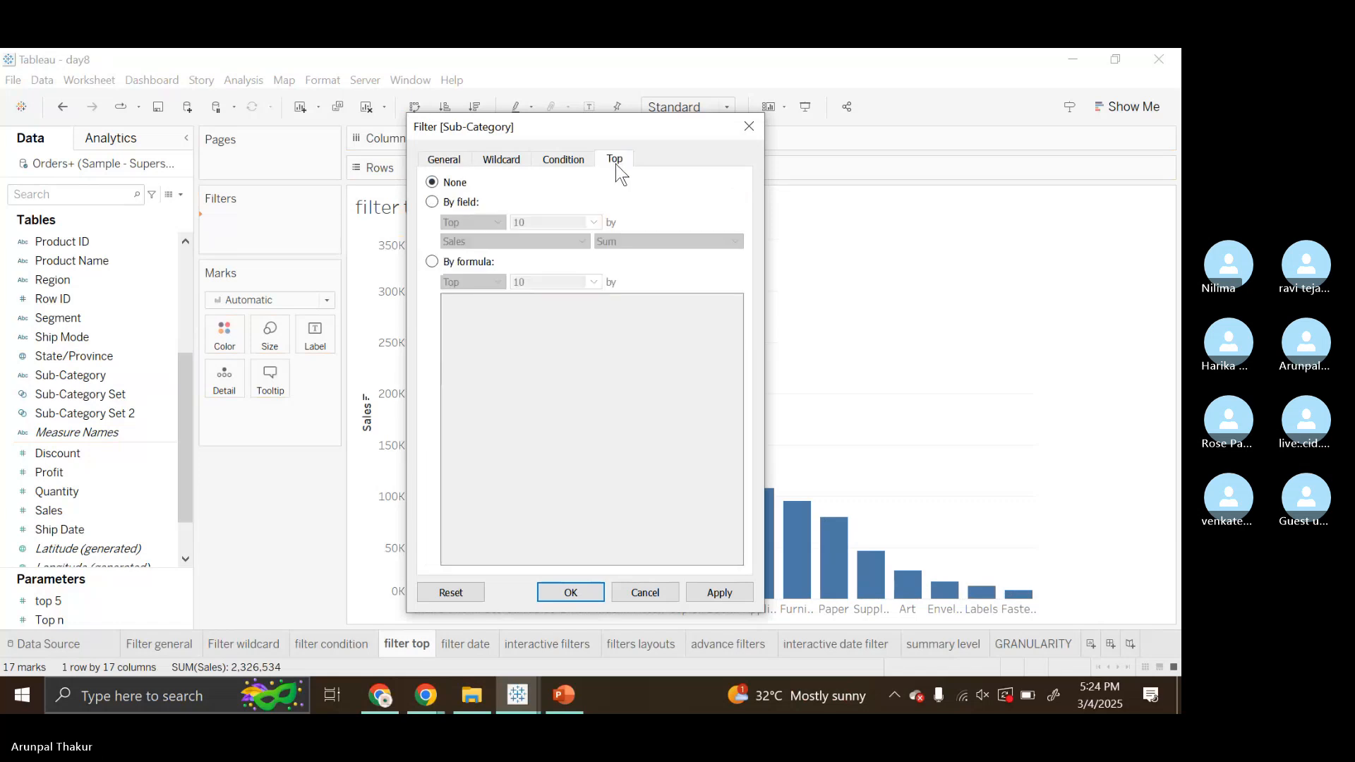
pyautogui.click(442, 203)
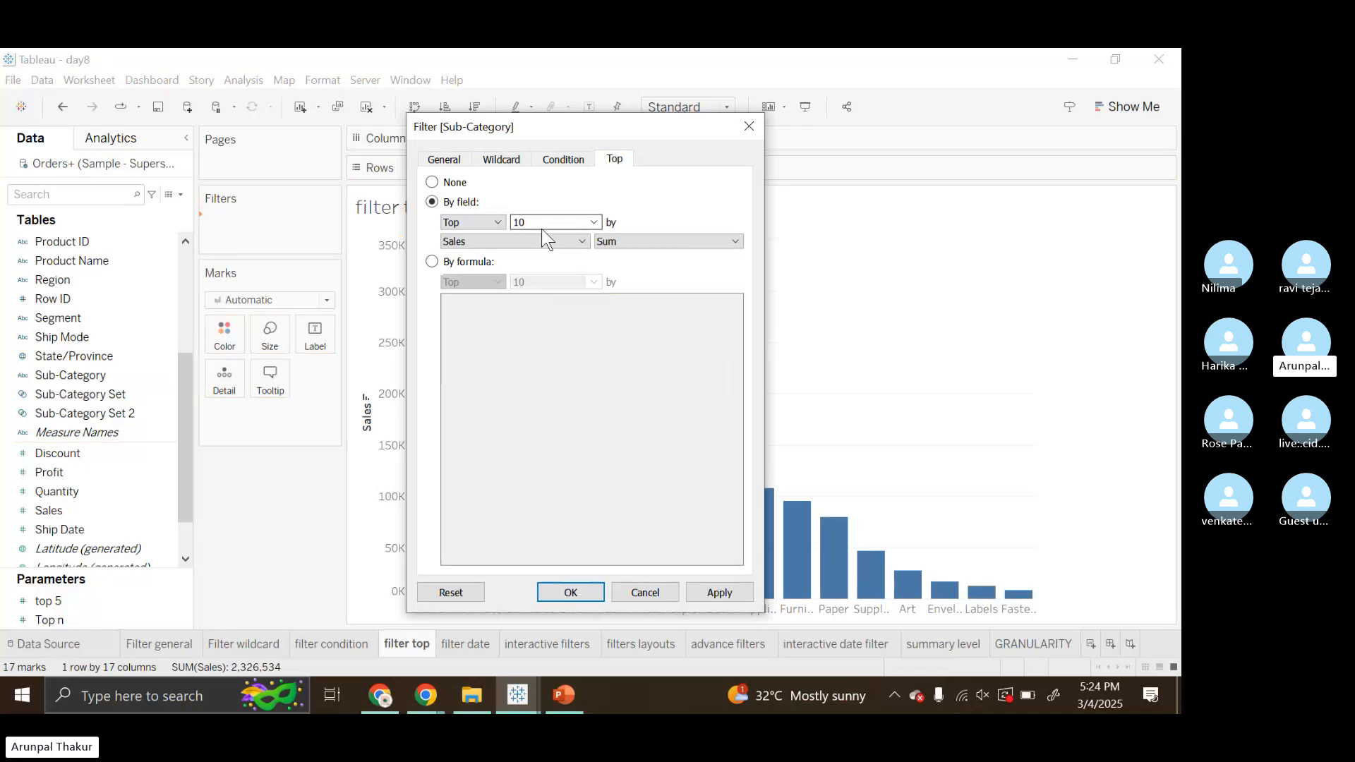
pyautogui.click(723, 604)
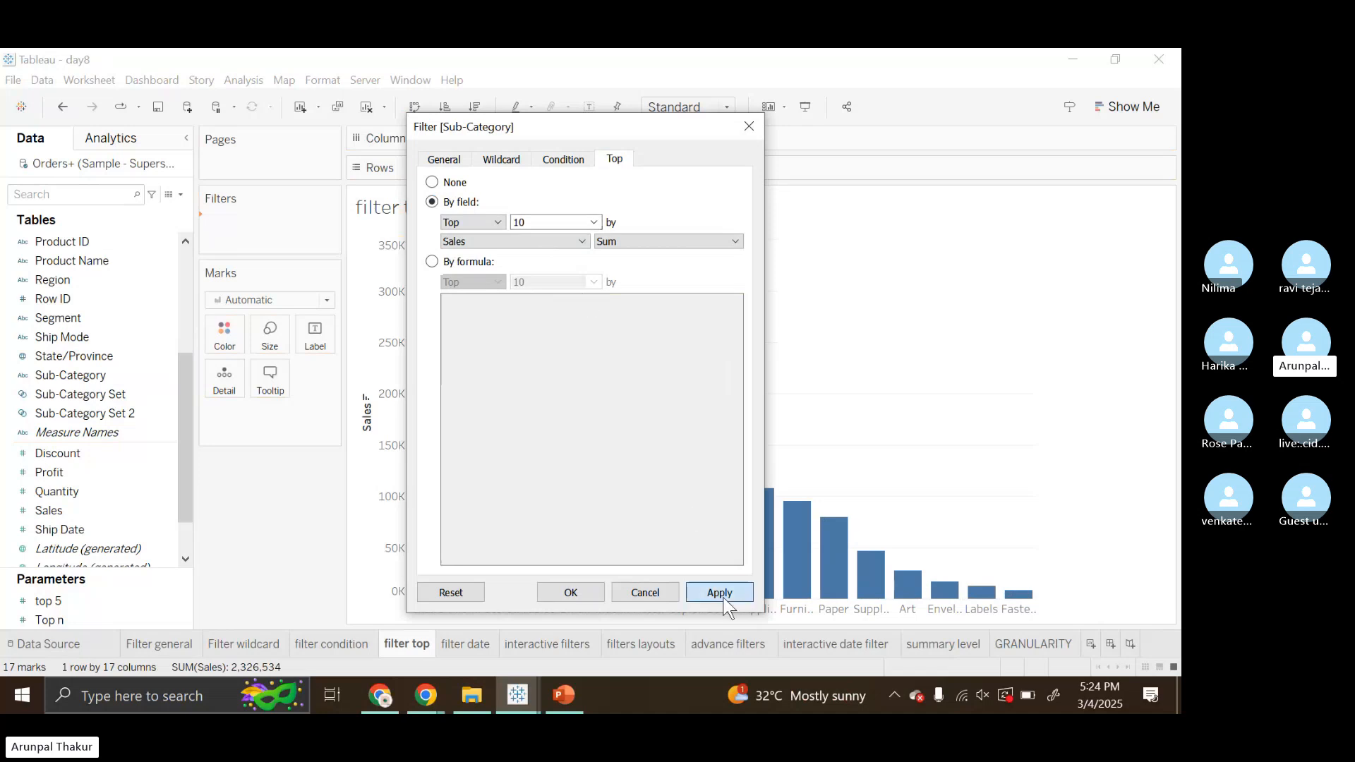
pyautogui.click(577, 592)
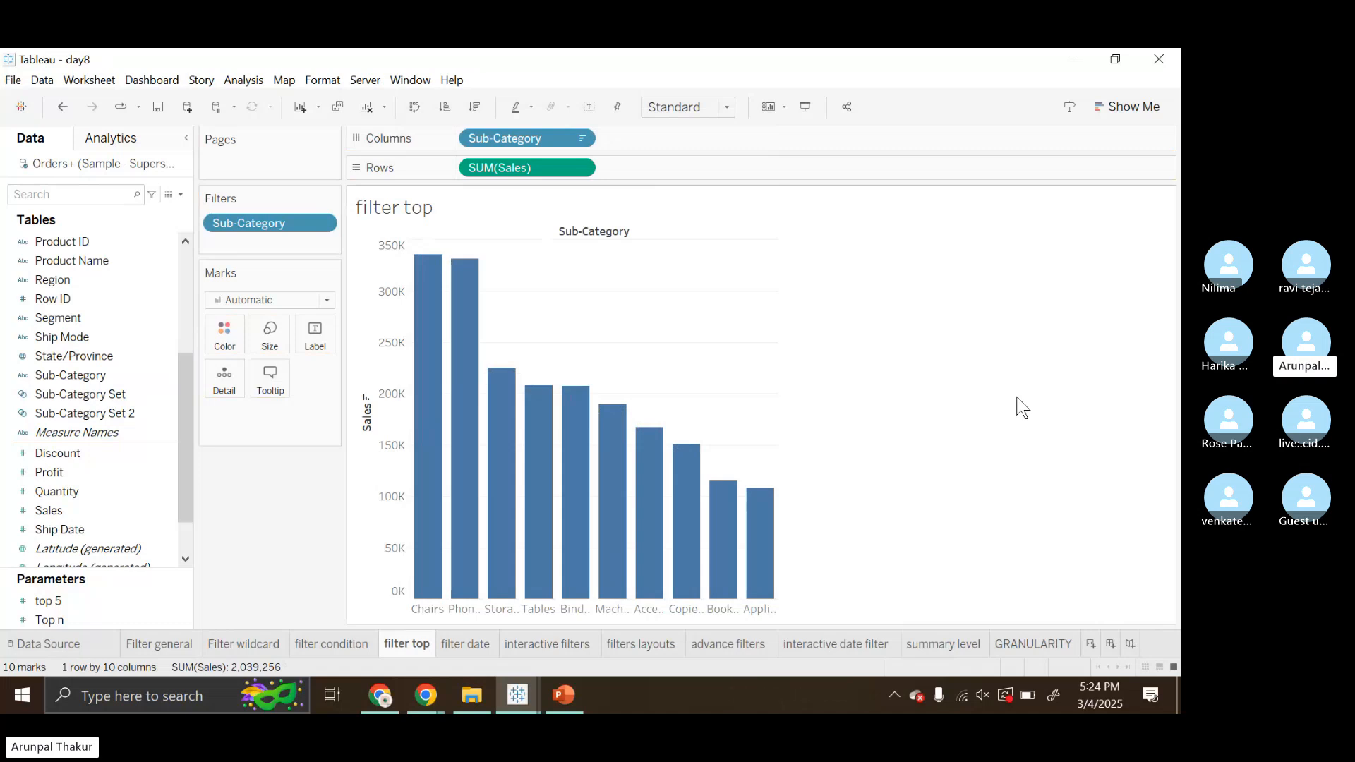
# - Edit the Sub-Category filter's top limit and start a new parameter for its count, named top 10
pyautogui.click(660, 218)
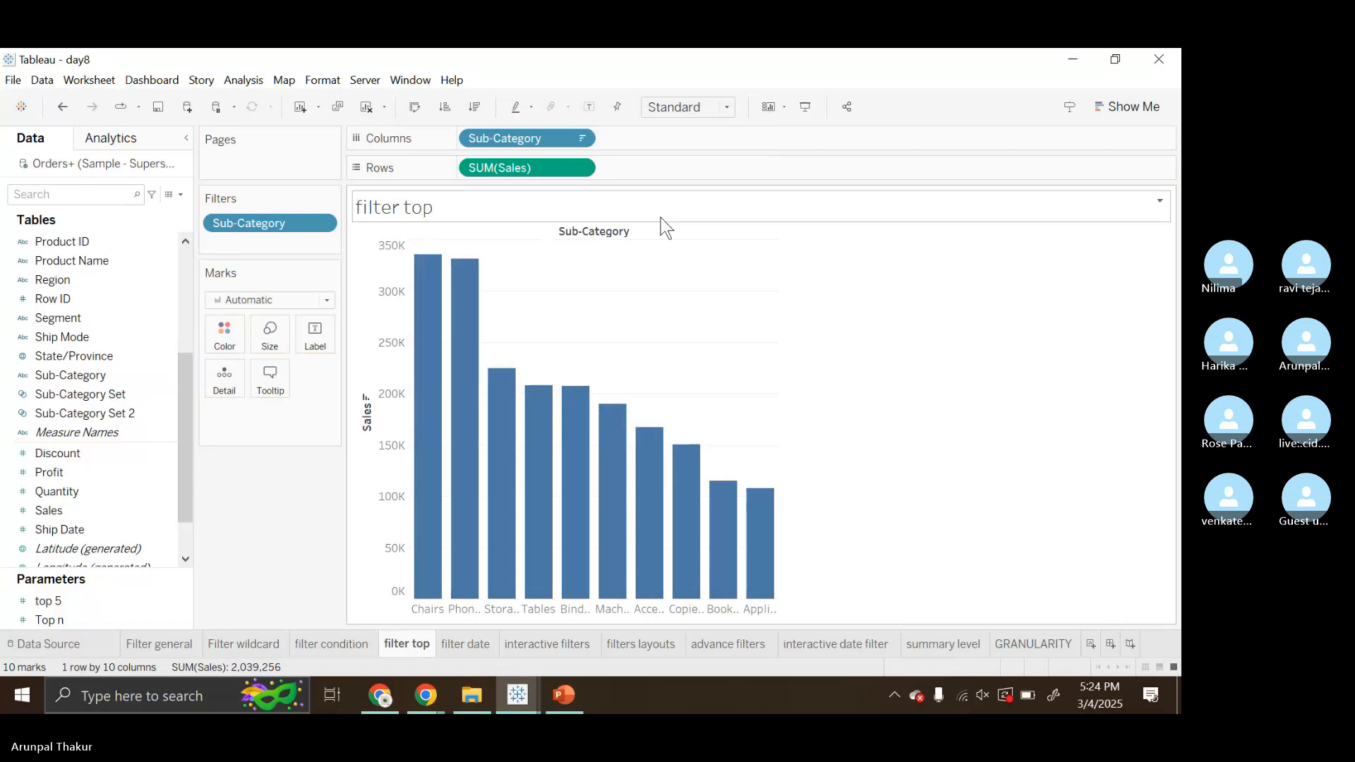
pyautogui.click(317, 225)
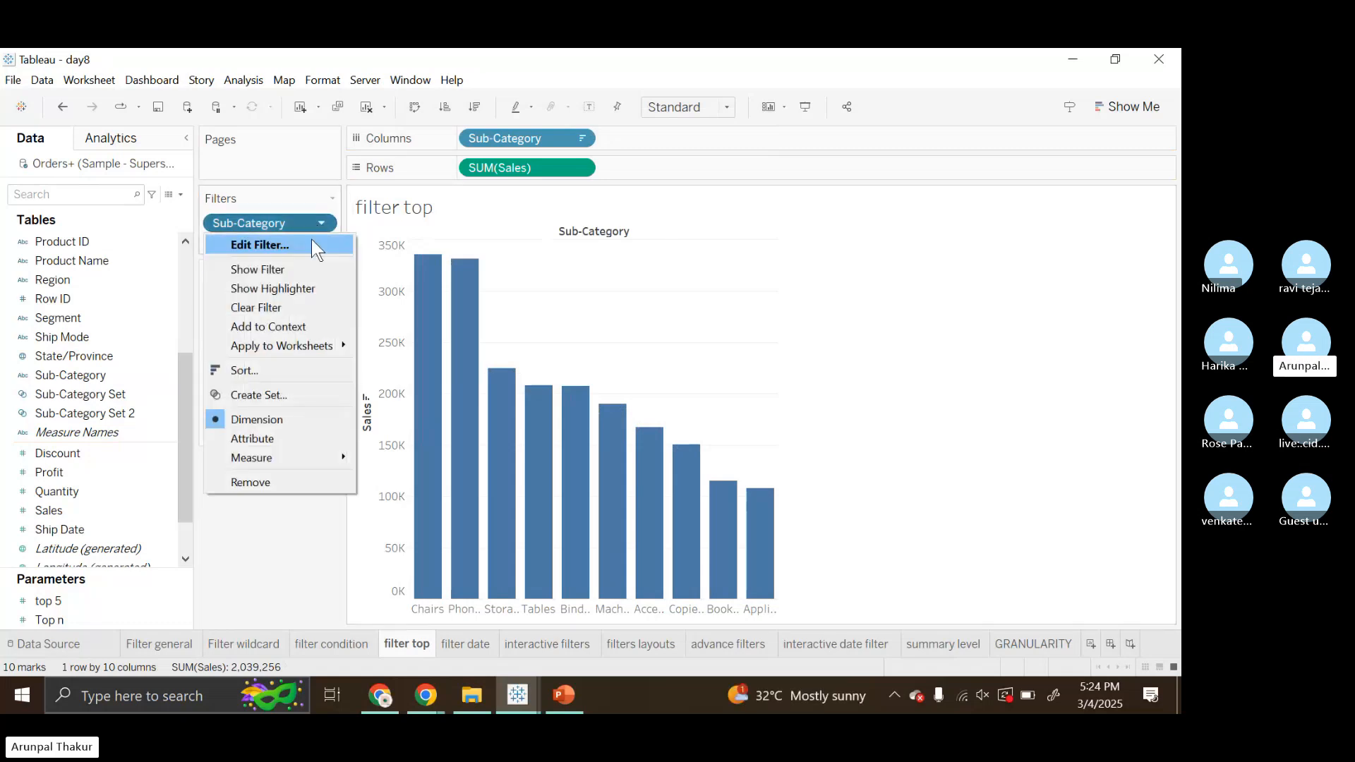
pyautogui.click(312, 244)
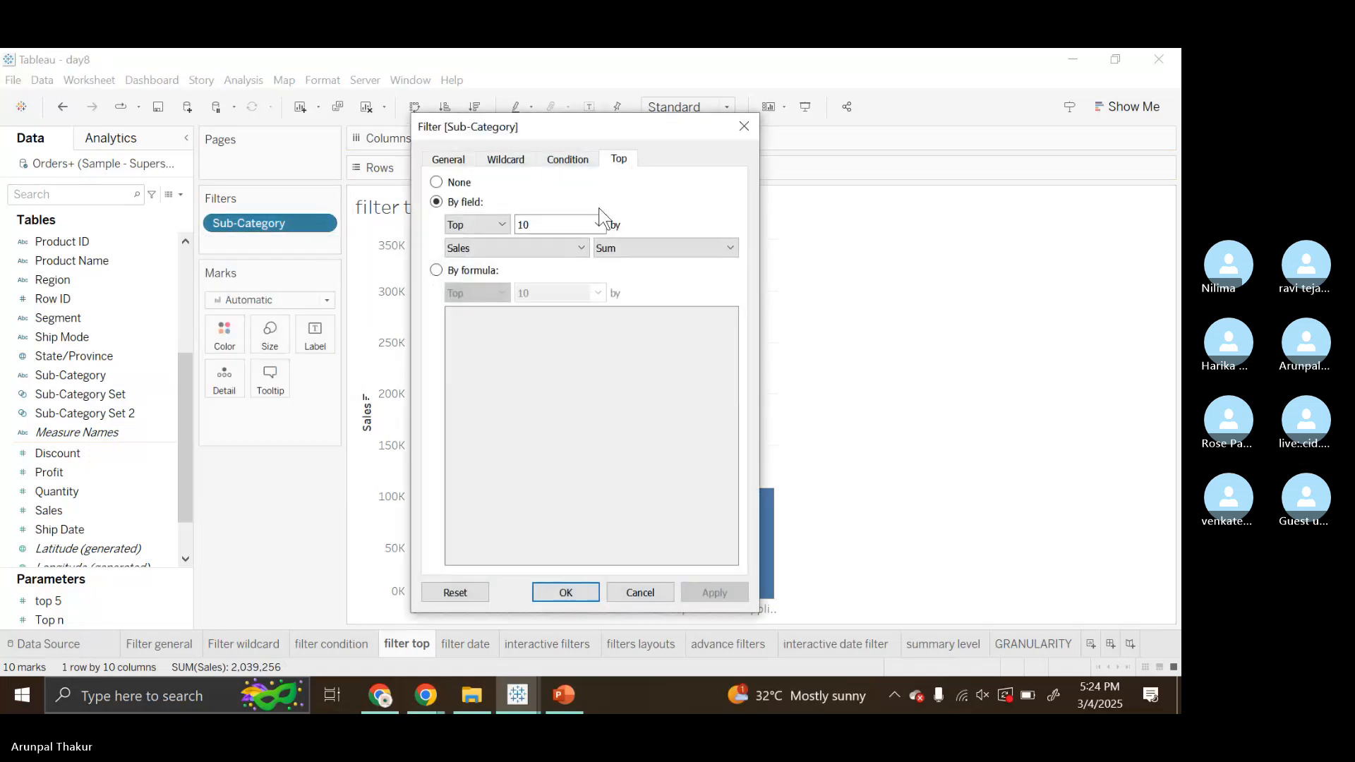
pyautogui.click(596, 217)
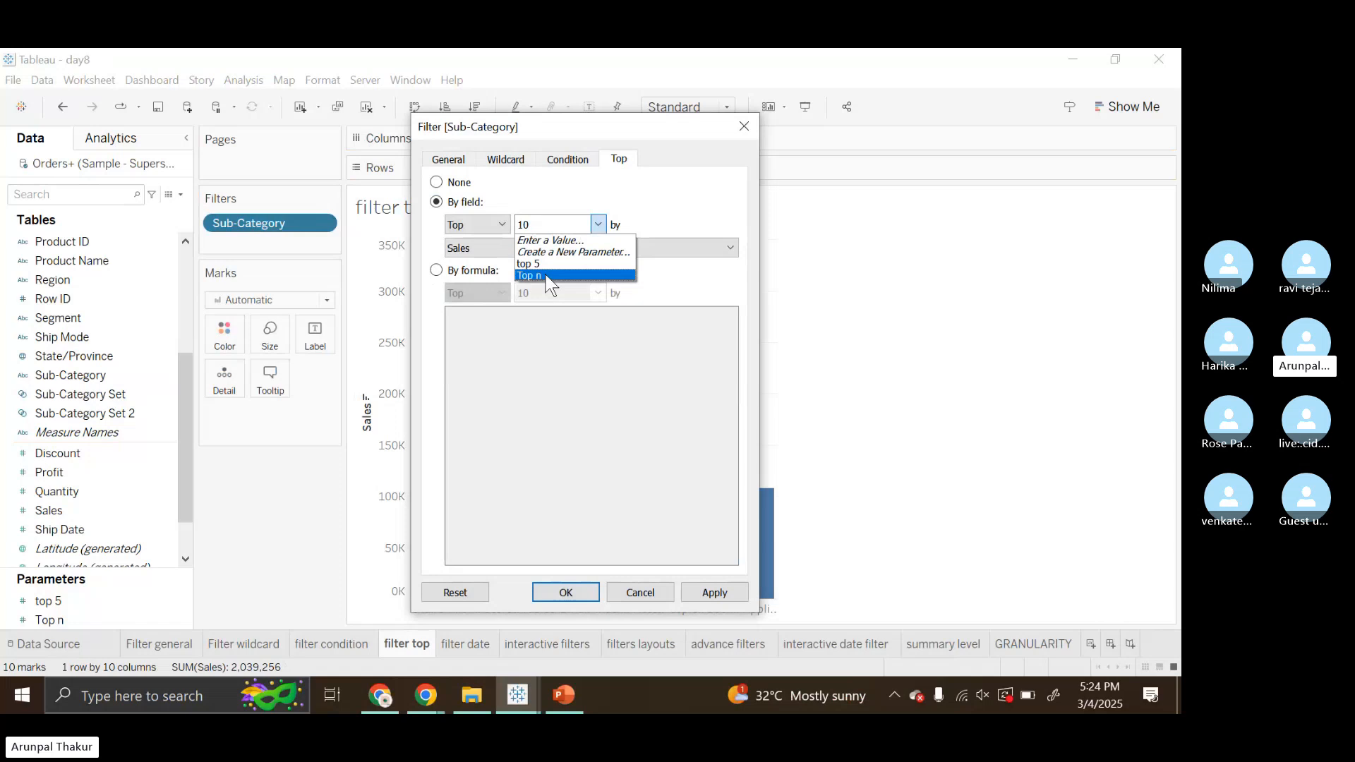
pyautogui.click(606, 256)
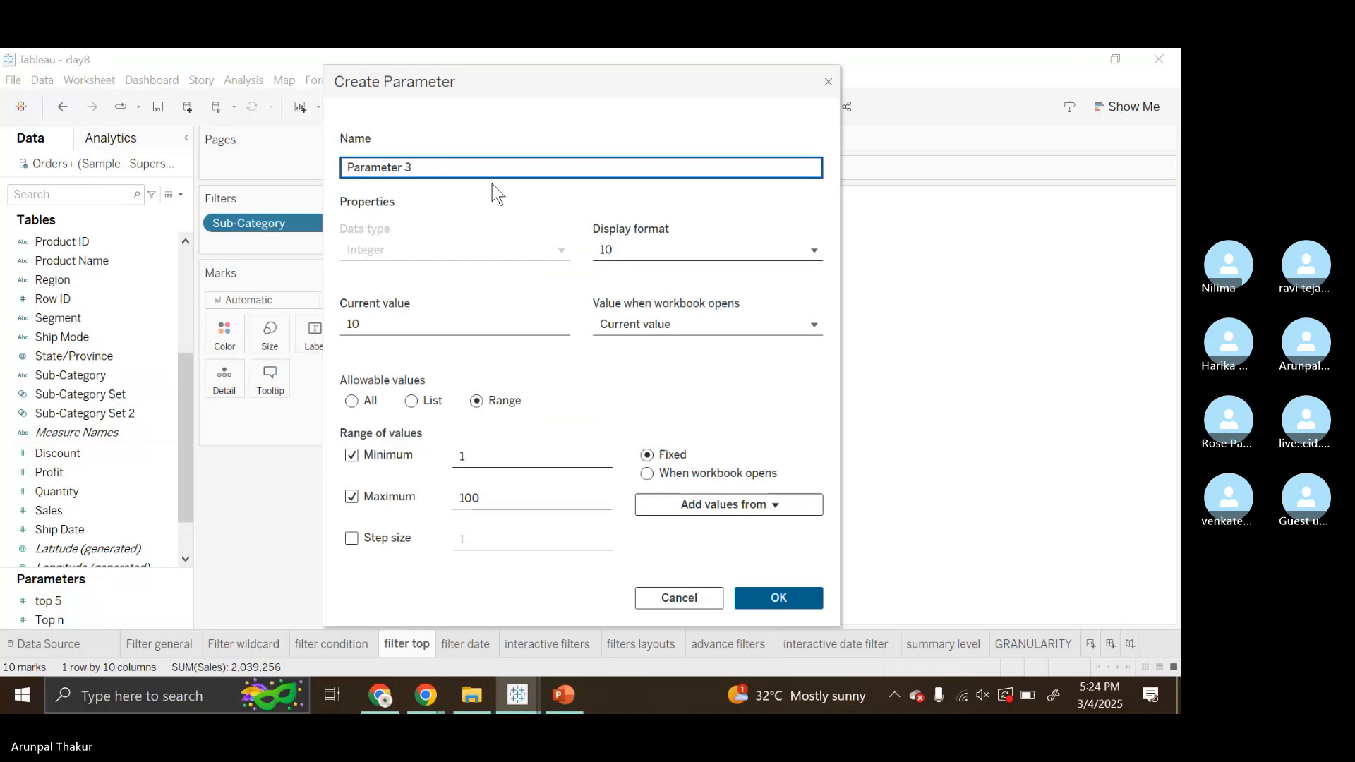
pyautogui.press('BackSpace')
pyautogui.press('BackSpace')
pyautogui.press('BackSpace')
pyautogui.press('BackSpace')
pyautogui.press('BackSpace')
pyautogui.press('BackSpace')
pyautogui.press('BackSpace')
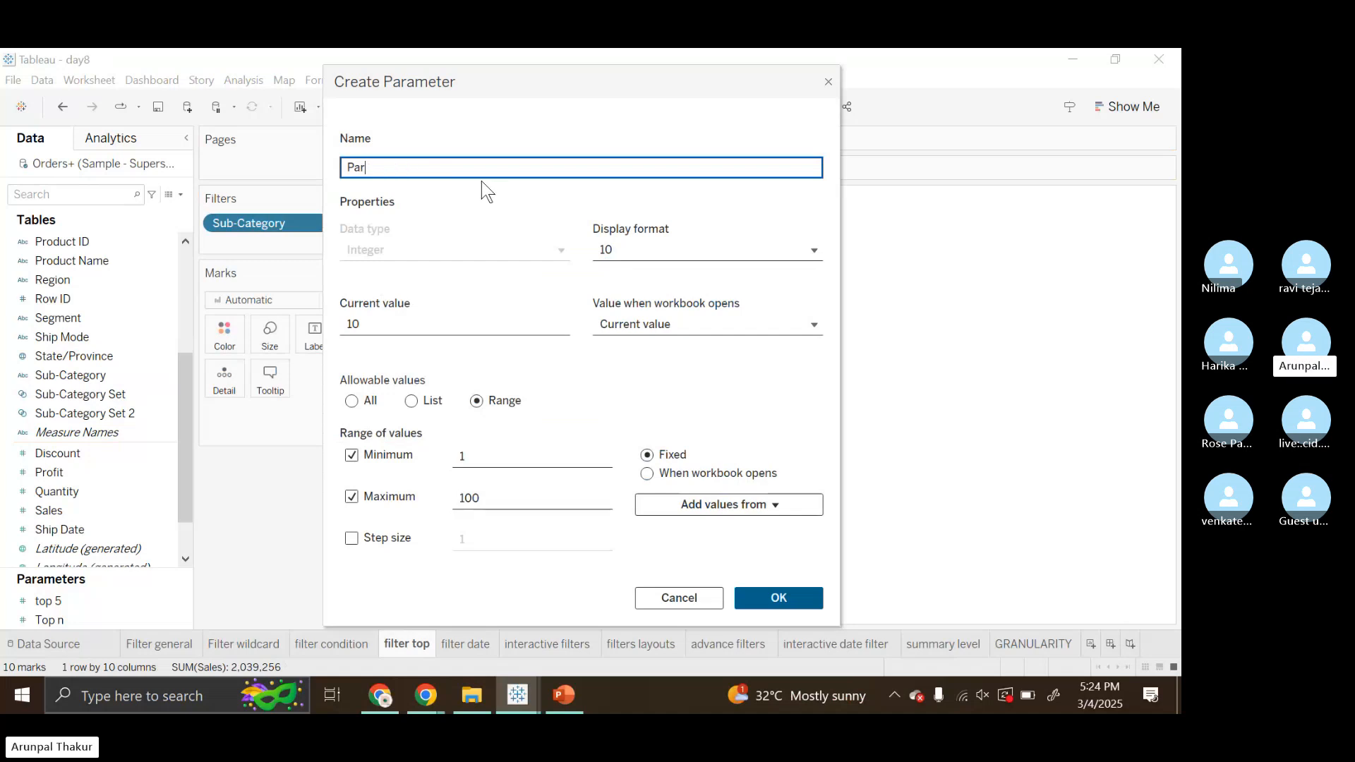
pyautogui.press('BackSpace')
pyautogui.press('BackSpace')
pyautogui.press('BackSpace')
pyautogui.write('top 10')
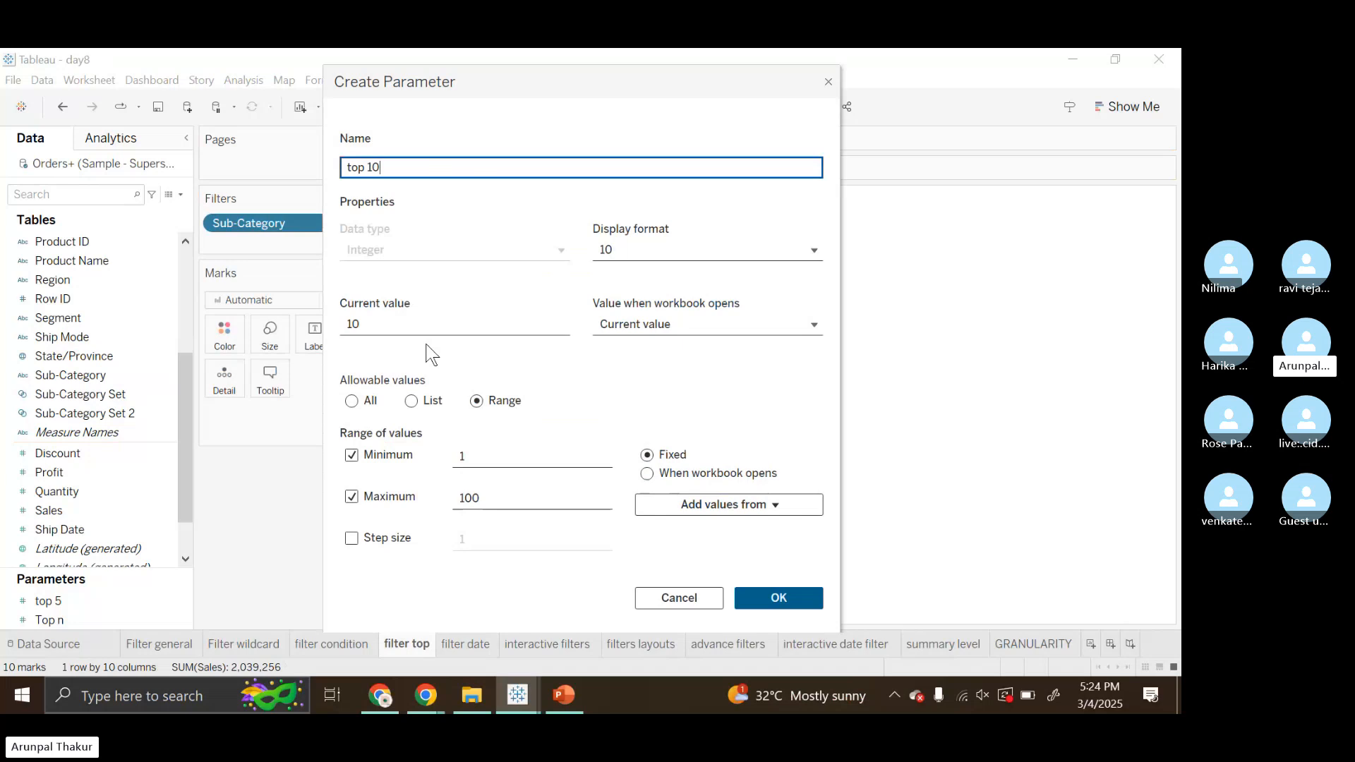
# - Give the new parameter a current value of 2 and a maximum of 10, and apply the filter with it
pyautogui.click(380, 324)
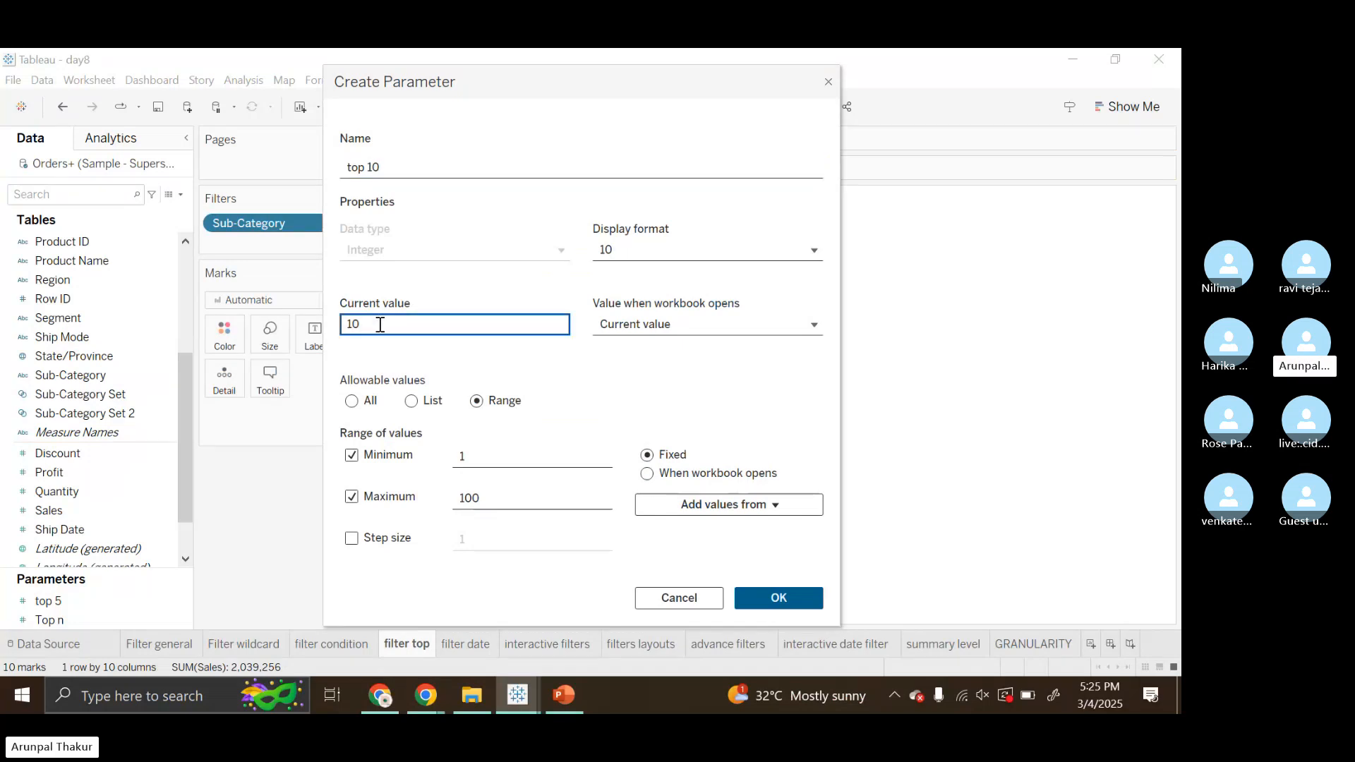
pyautogui.press('BackSpace')
pyautogui.press('BackSpace')
pyautogui.write('2')
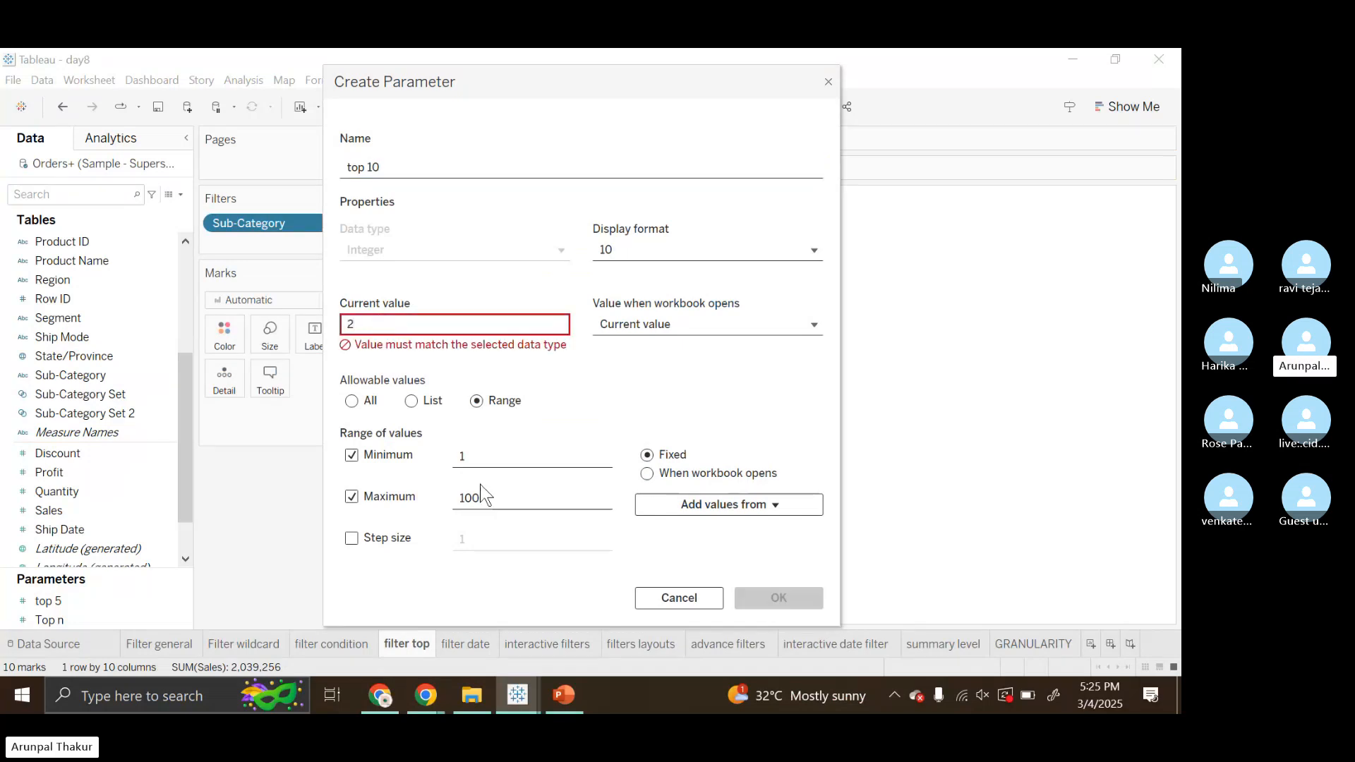
pyautogui.click(499, 495)
pyautogui.press('BackSpace')
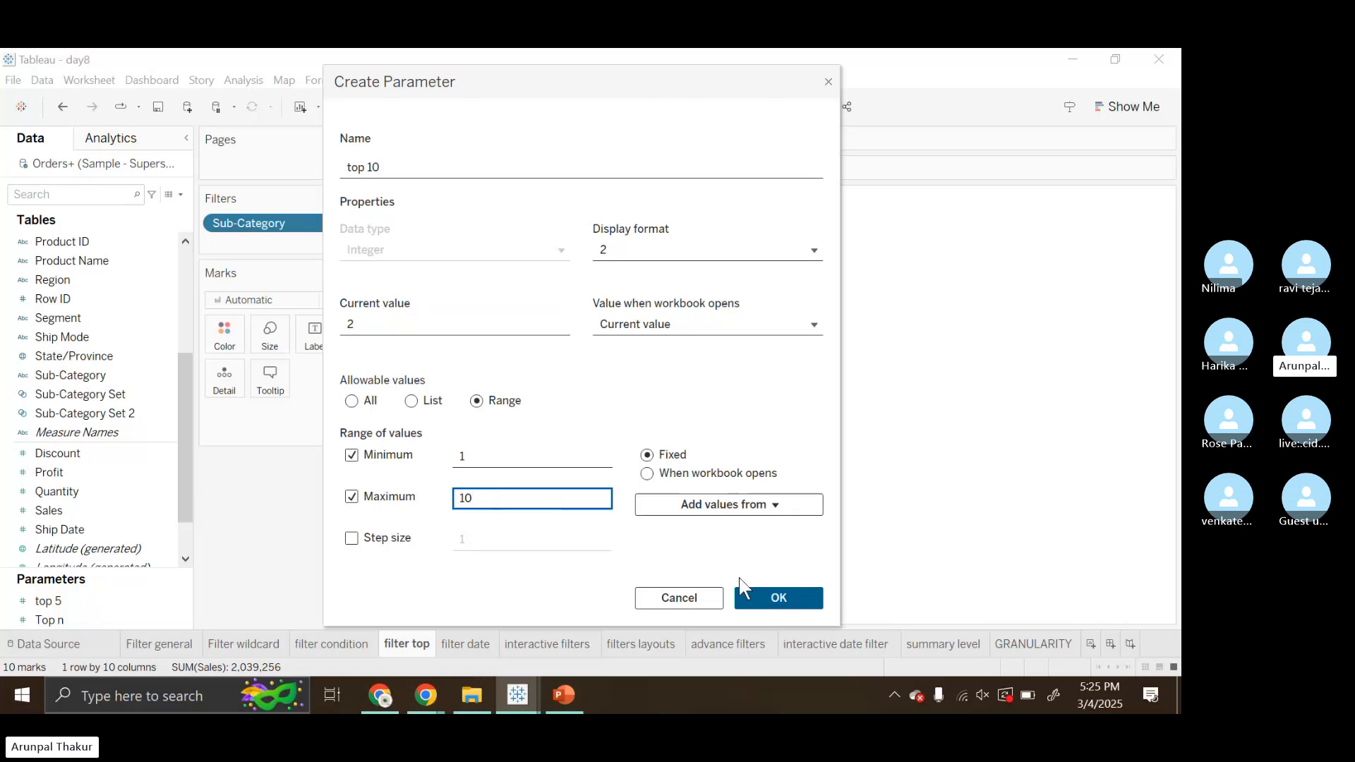
pyautogui.click(777, 600)
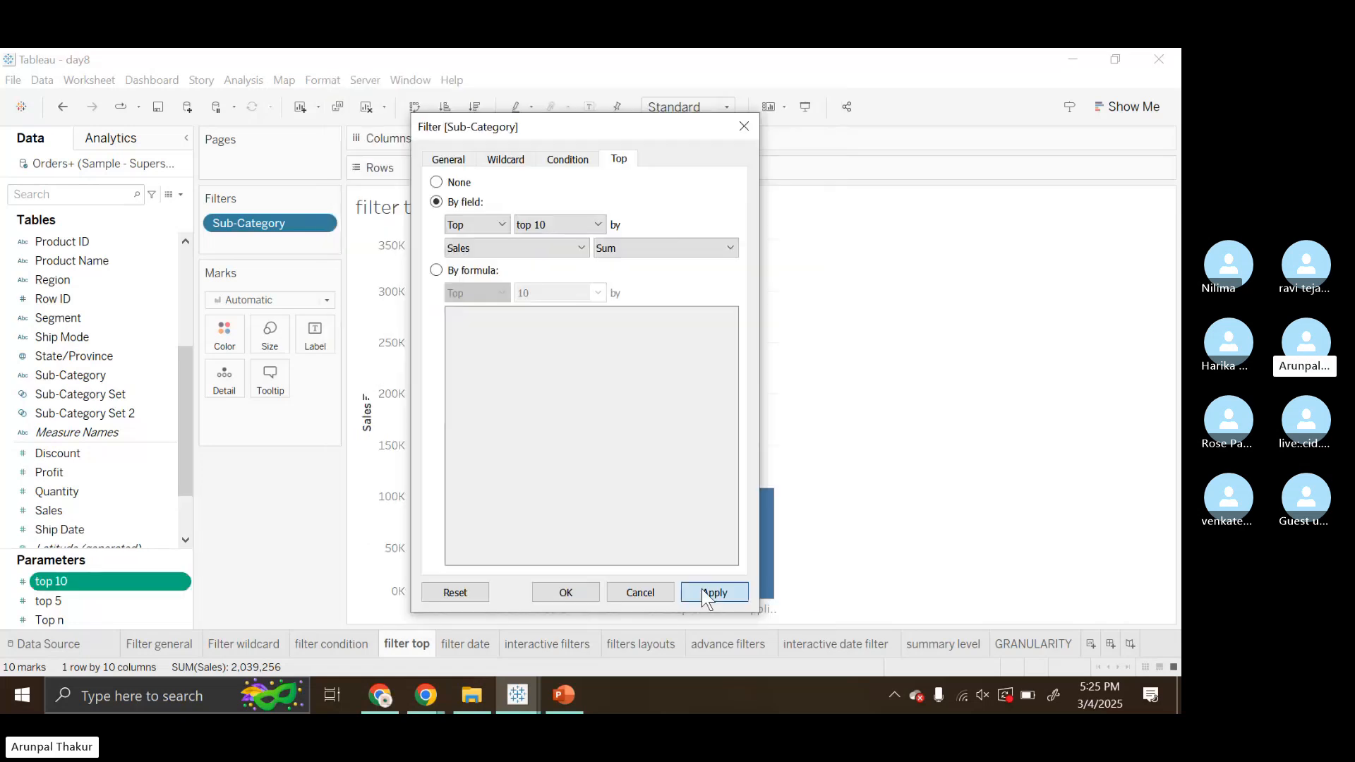
pyautogui.click(713, 593)
pyautogui.click(565, 592)
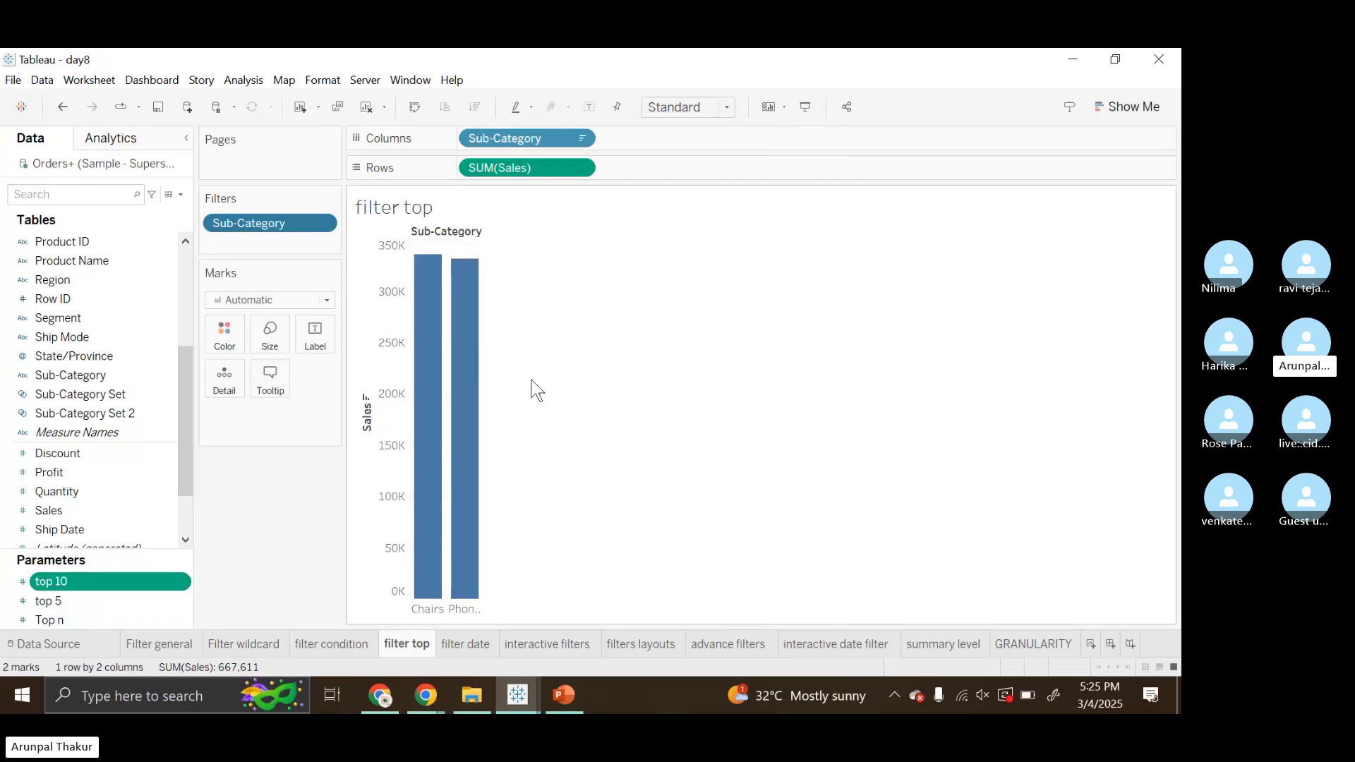
# - Show the control for the top 10 parameter and set its value to 9
pyautogui.click(181, 582)
pyautogui.click(253, 307)
pyautogui.moveTo(1082, 232); pyautogui.dragTo(1154, 233)
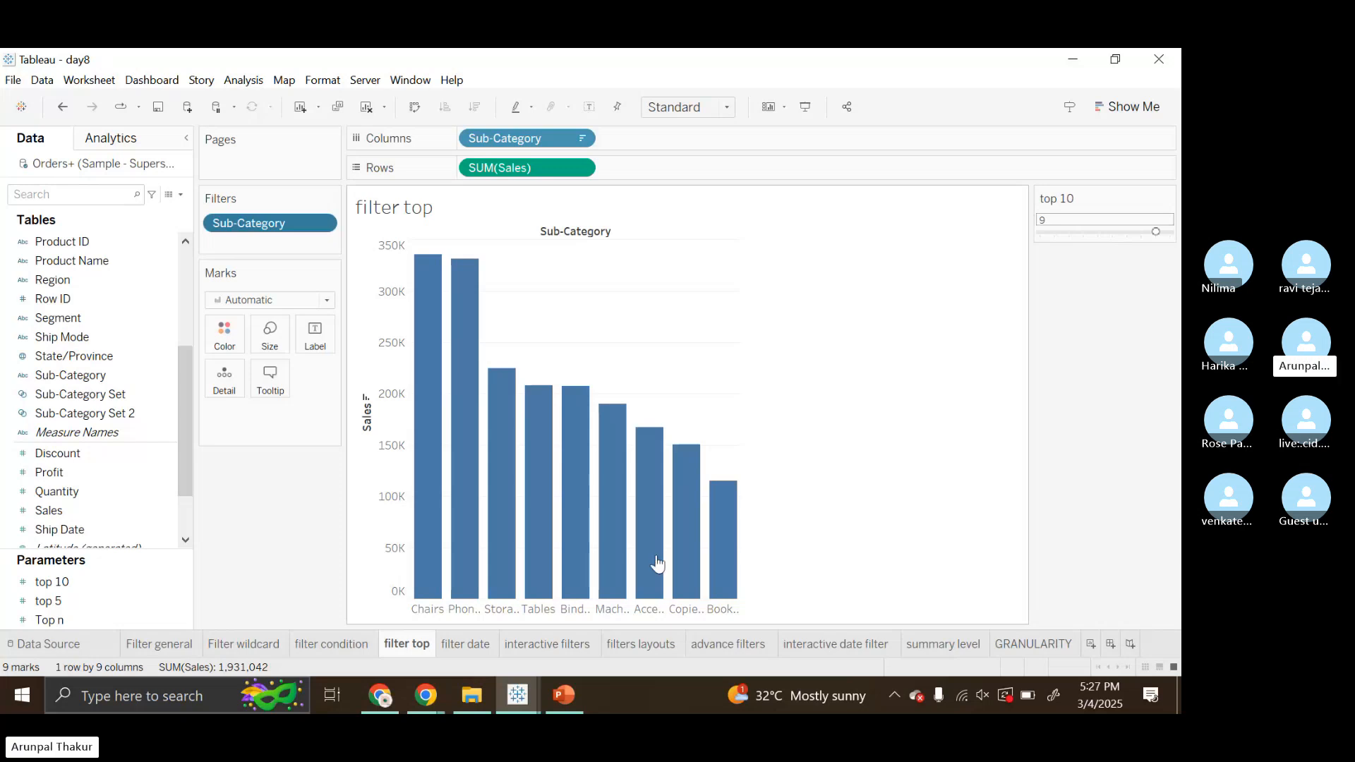
# - On the filter date sheet, remove the month filter and display Order Date by year in the columns
pyautogui.click(453, 647)
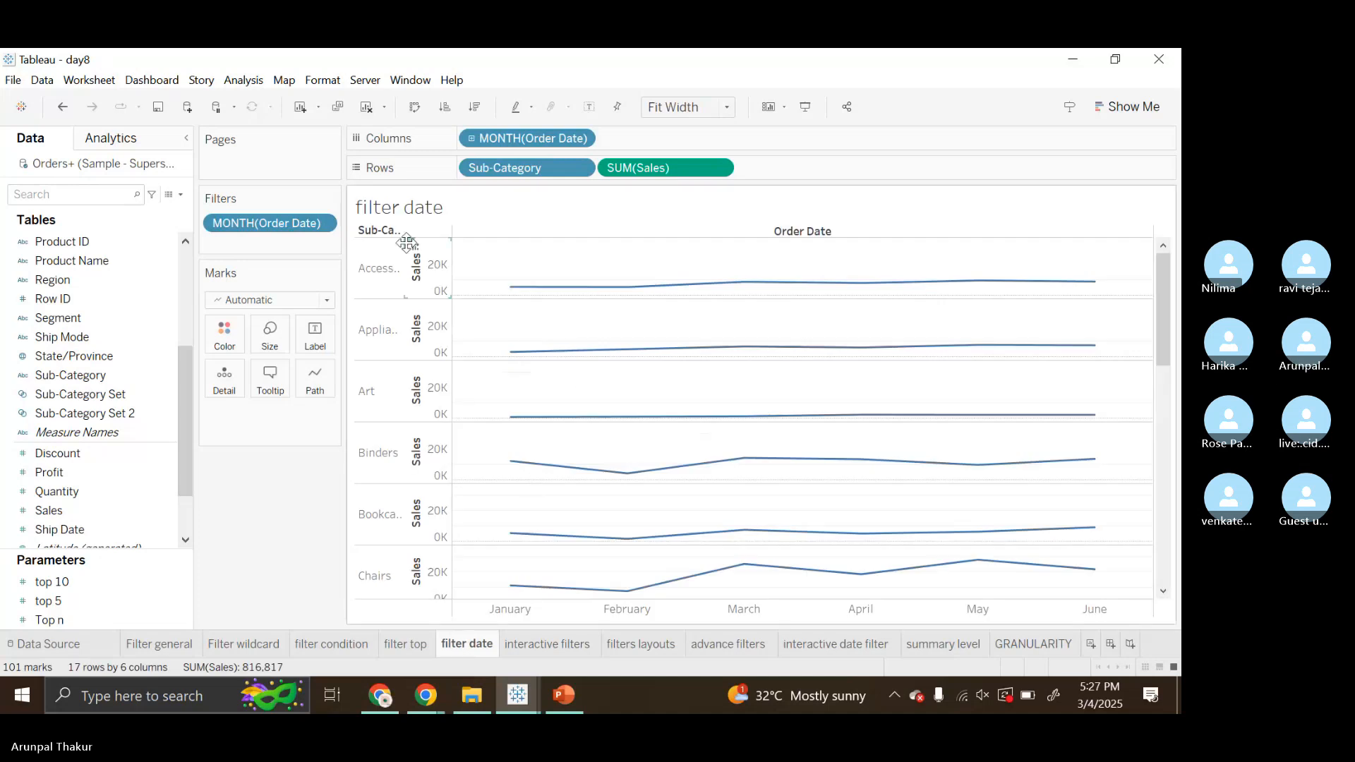
pyautogui.moveTo(288, 225); pyautogui.dragTo(299, 491)
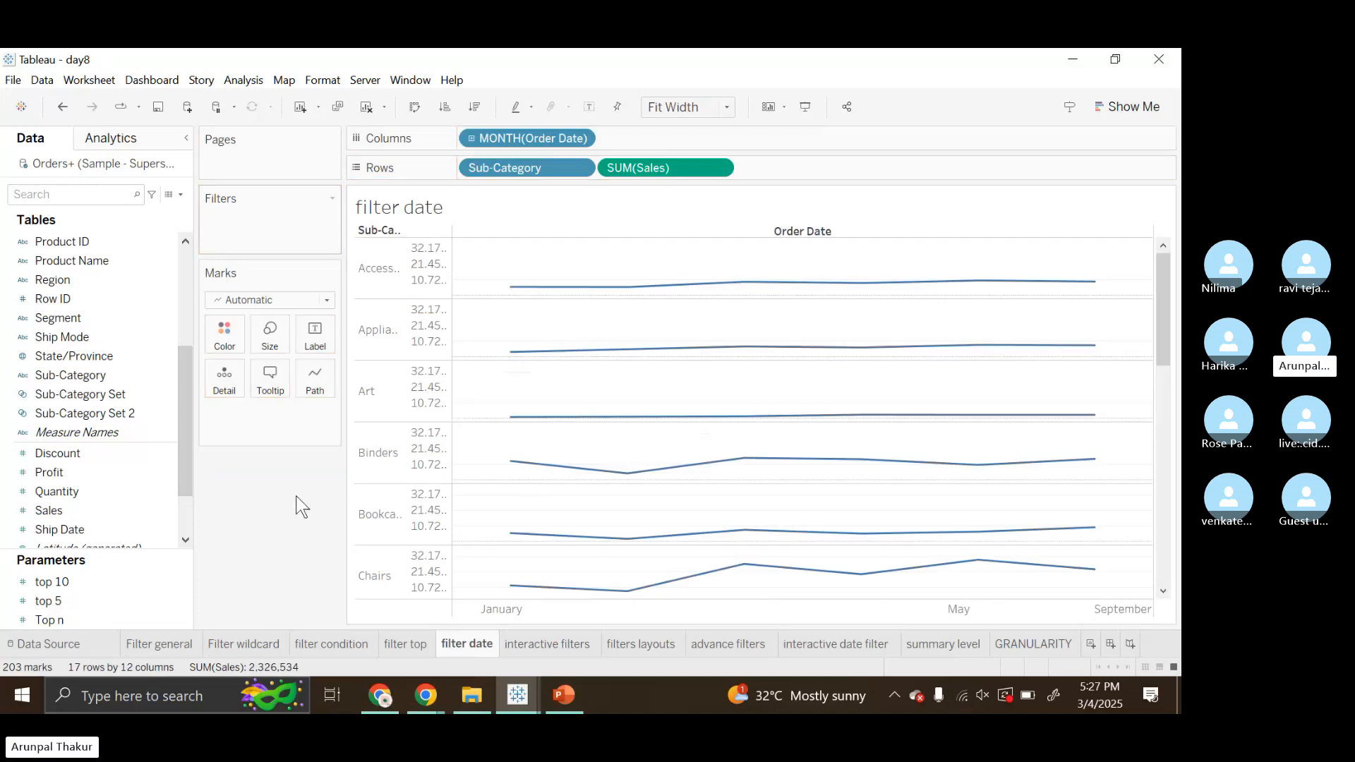
pyautogui.click(473, 139)
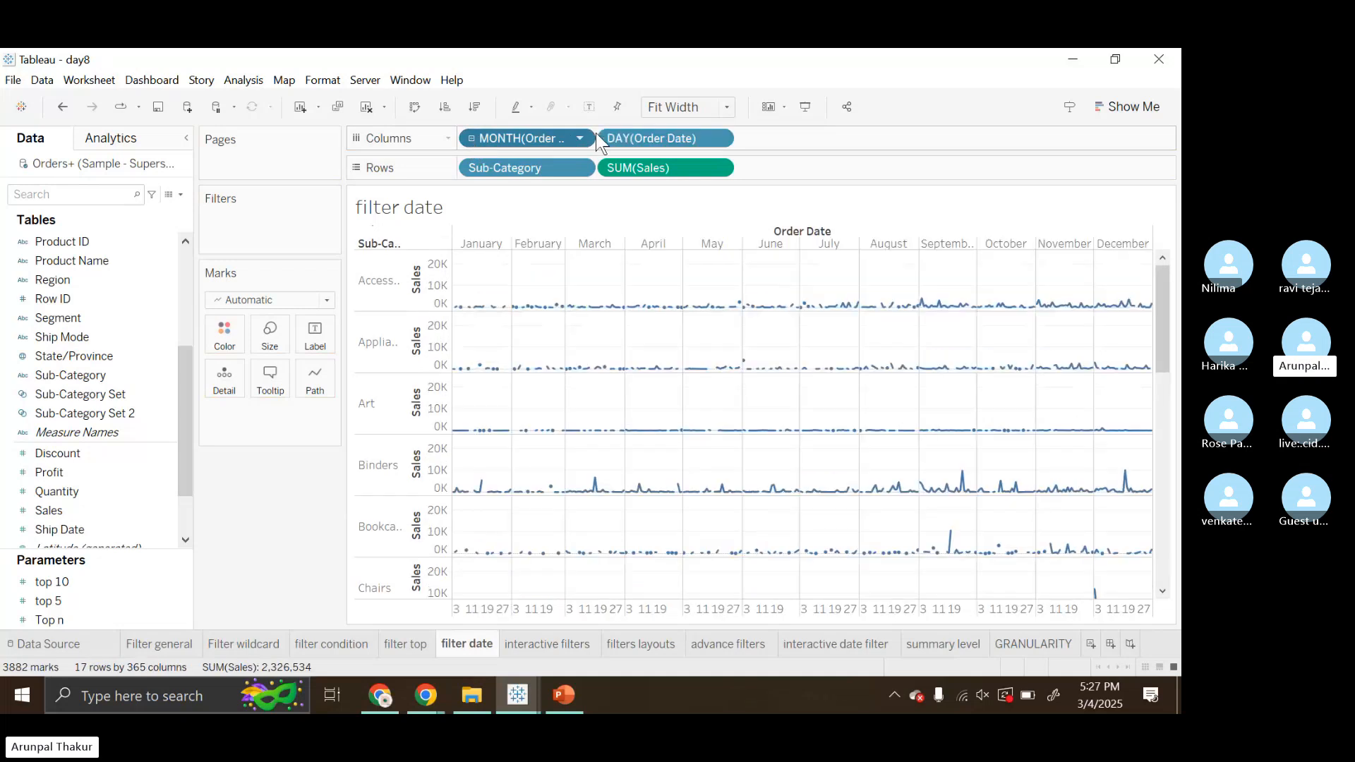
pyautogui.moveTo(599, 138); pyautogui.dragTo(658, 87)
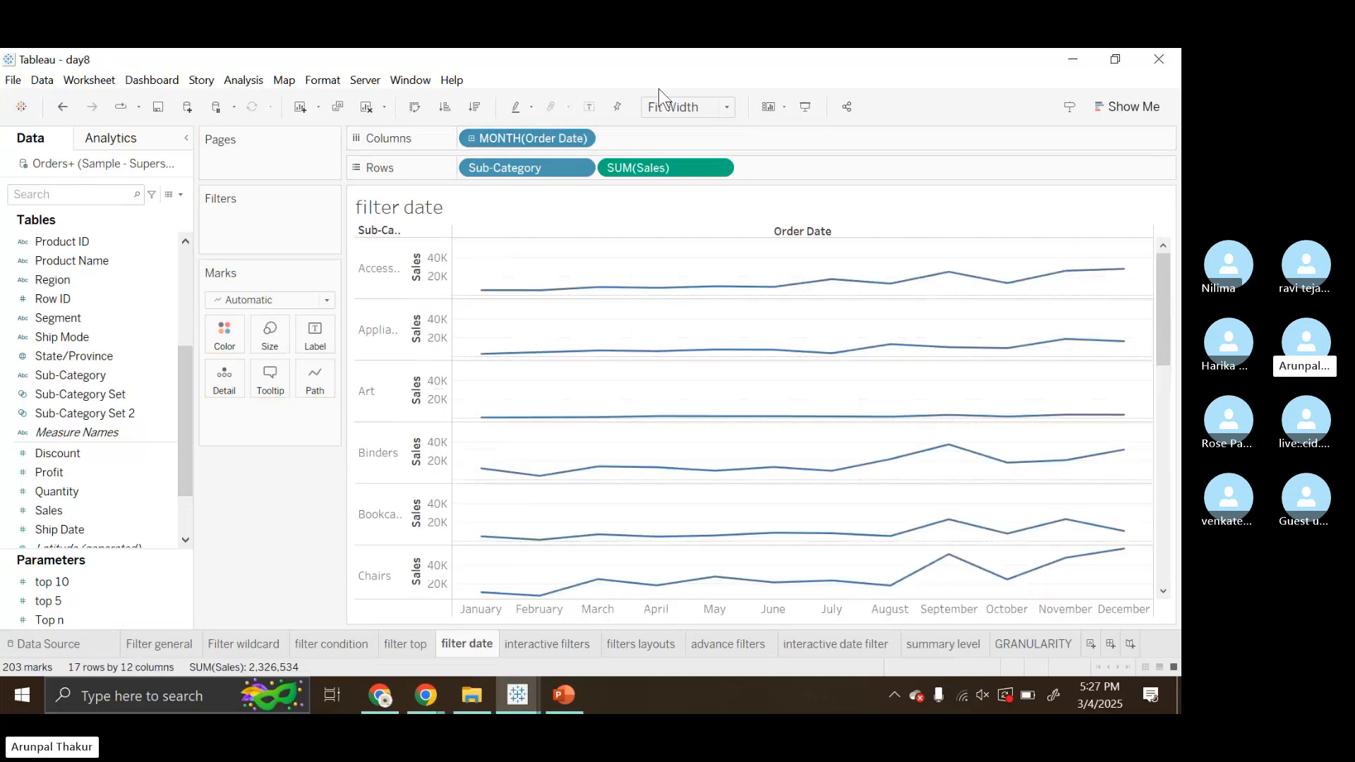
pyautogui.click(579, 139)
pyautogui.click(521, 347)
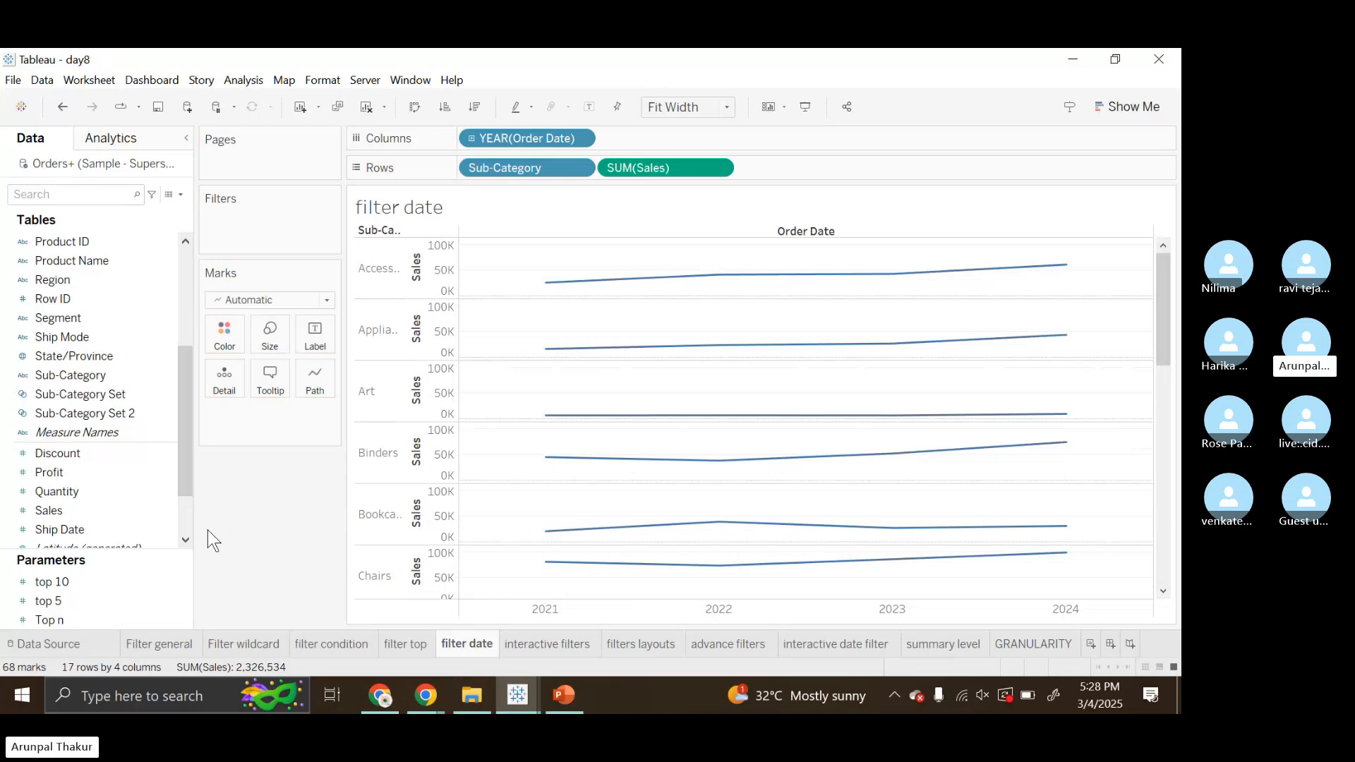
# - Check the unread chat messages of the Skype call in Chrome, and return to the day8 workbook in Tableau
pyautogui.press('XF86AudioMute')
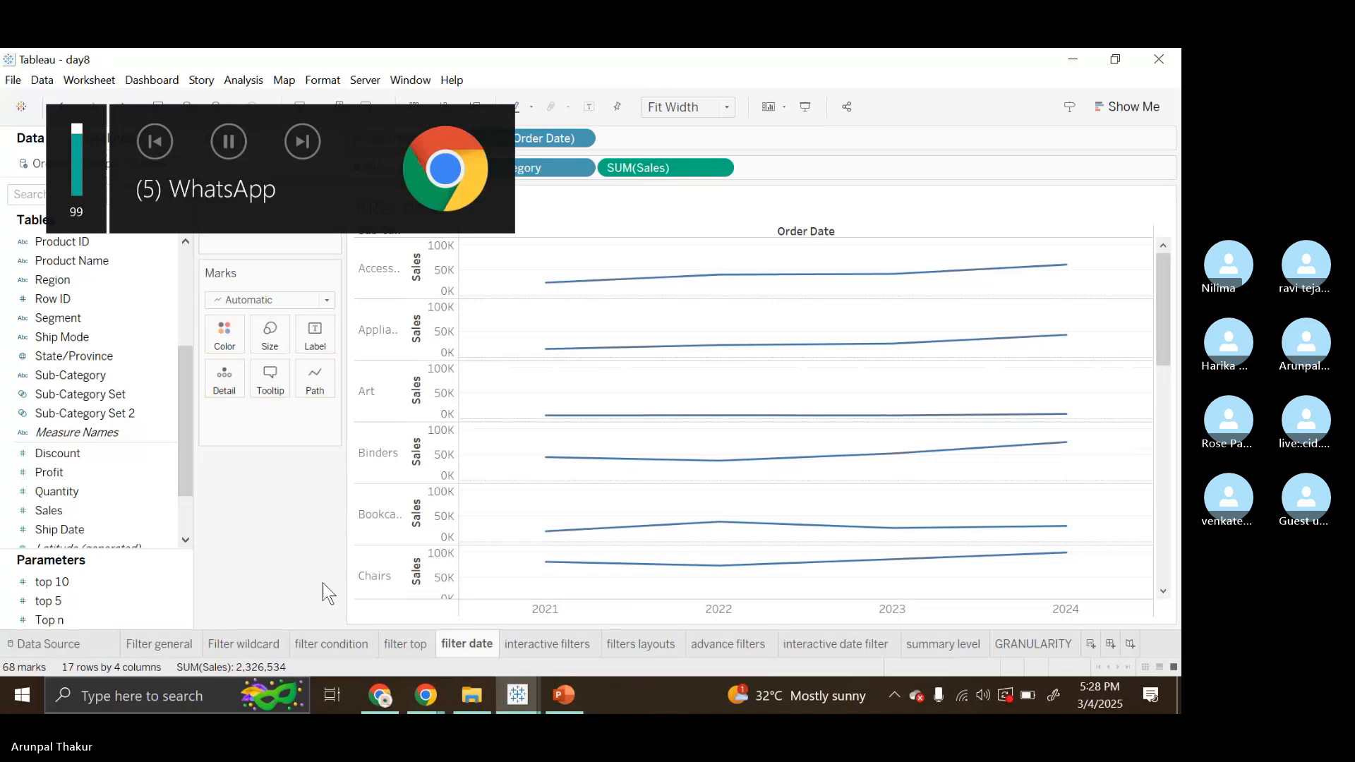
pyautogui.moveTo(428, 701)
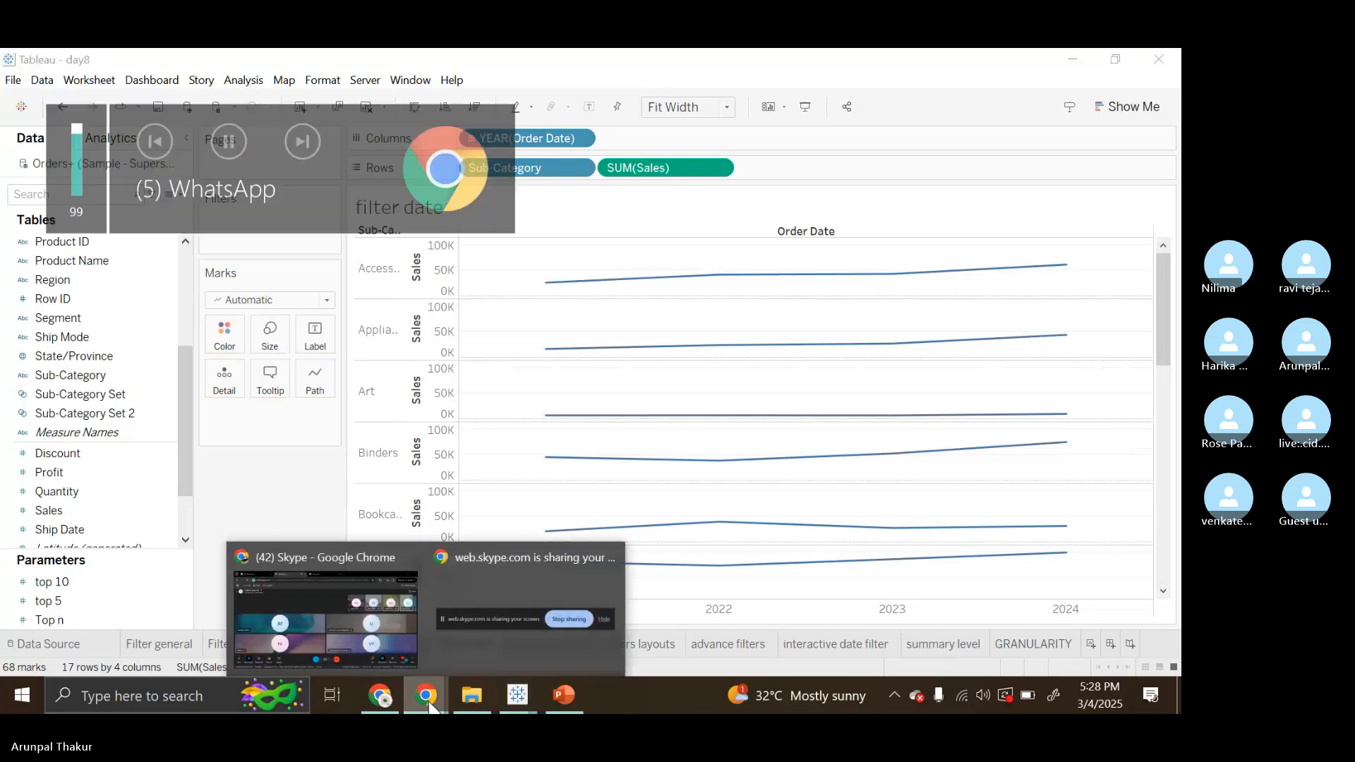
pyautogui.click(375, 628)
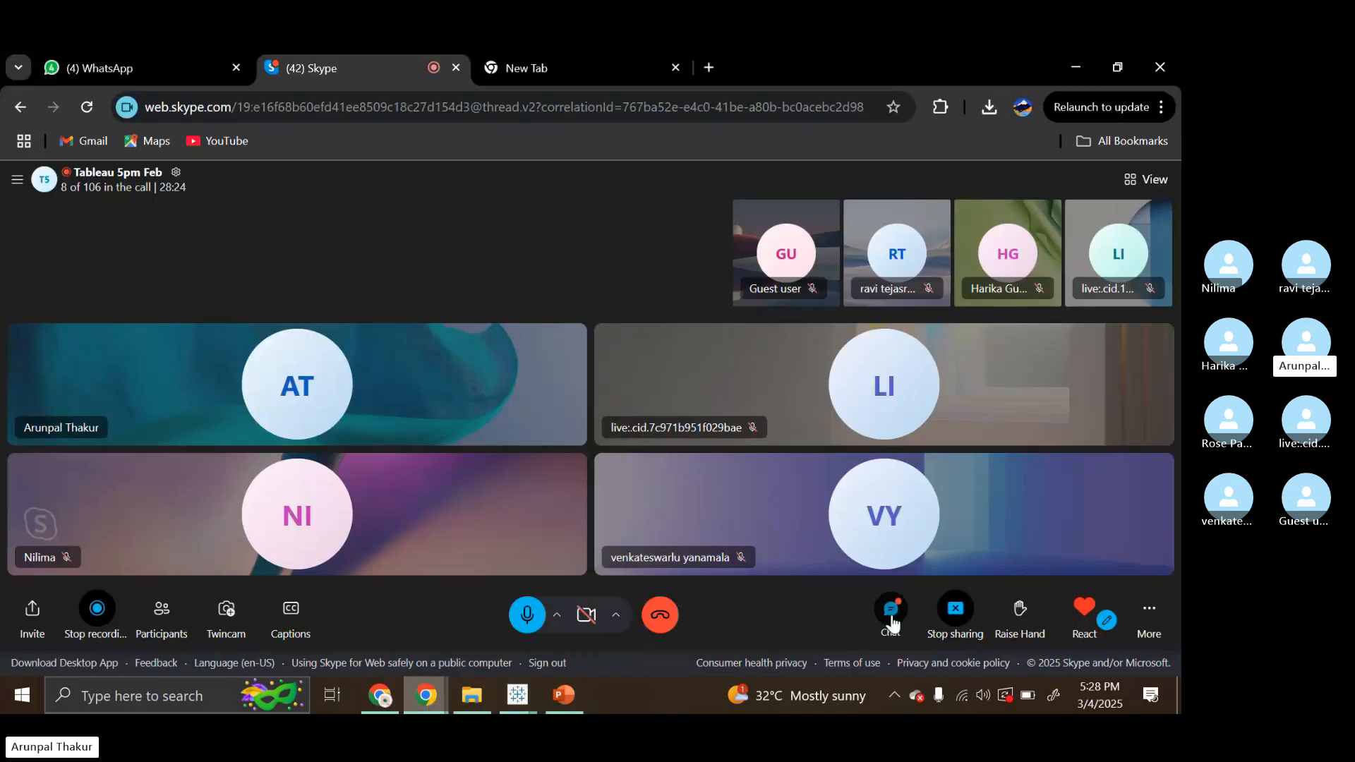
pyautogui.click(891, 614)
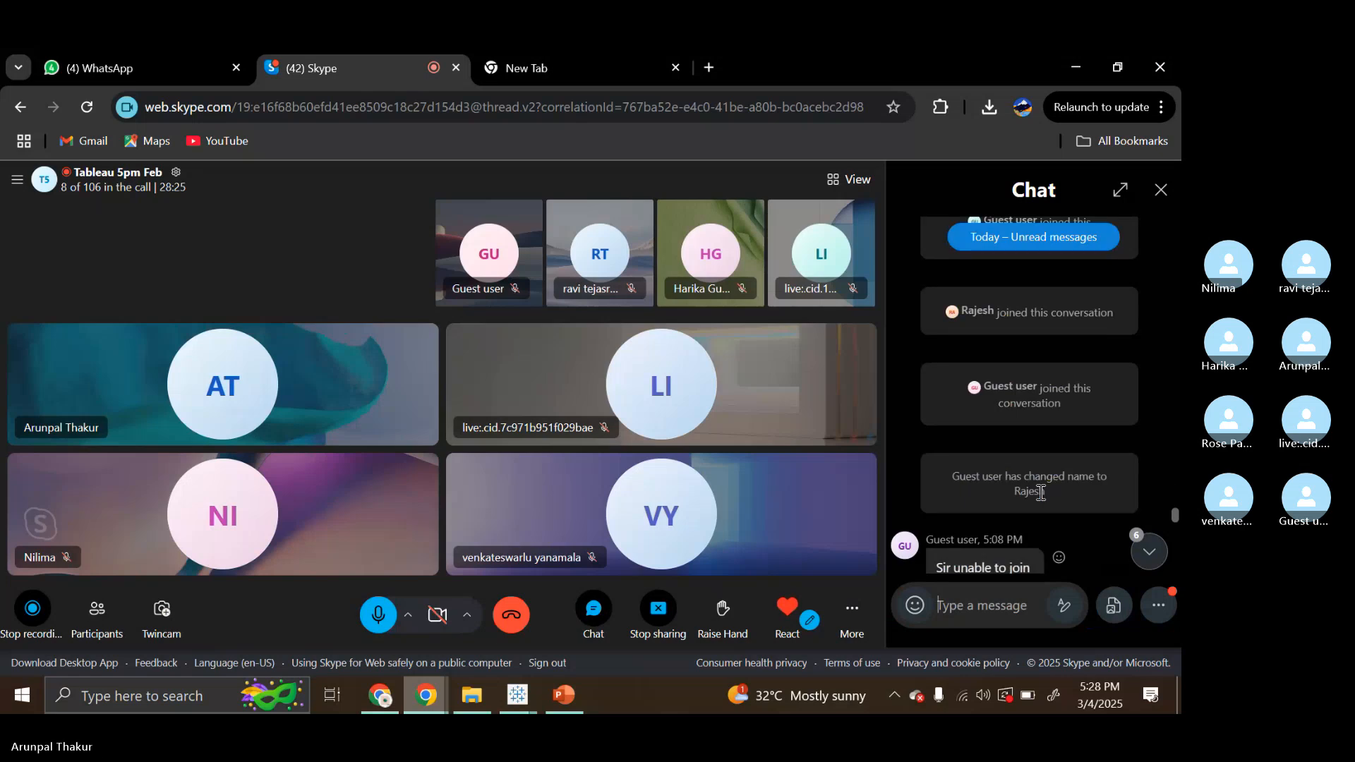
pyautogui.scroll(-10, 1041, 492)
pyautogui.scroll(1, 1040, 492)
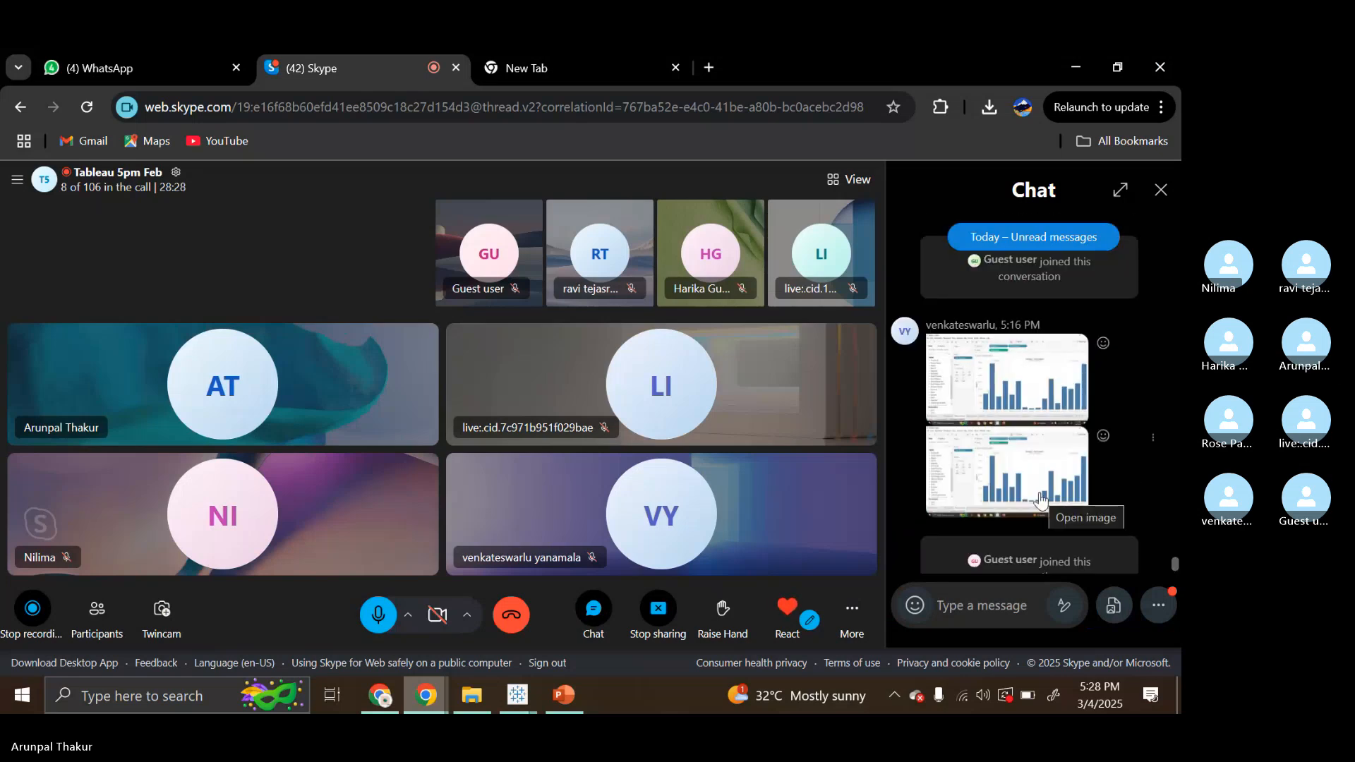
pyautogui.scroll(-1, 1039, 497)
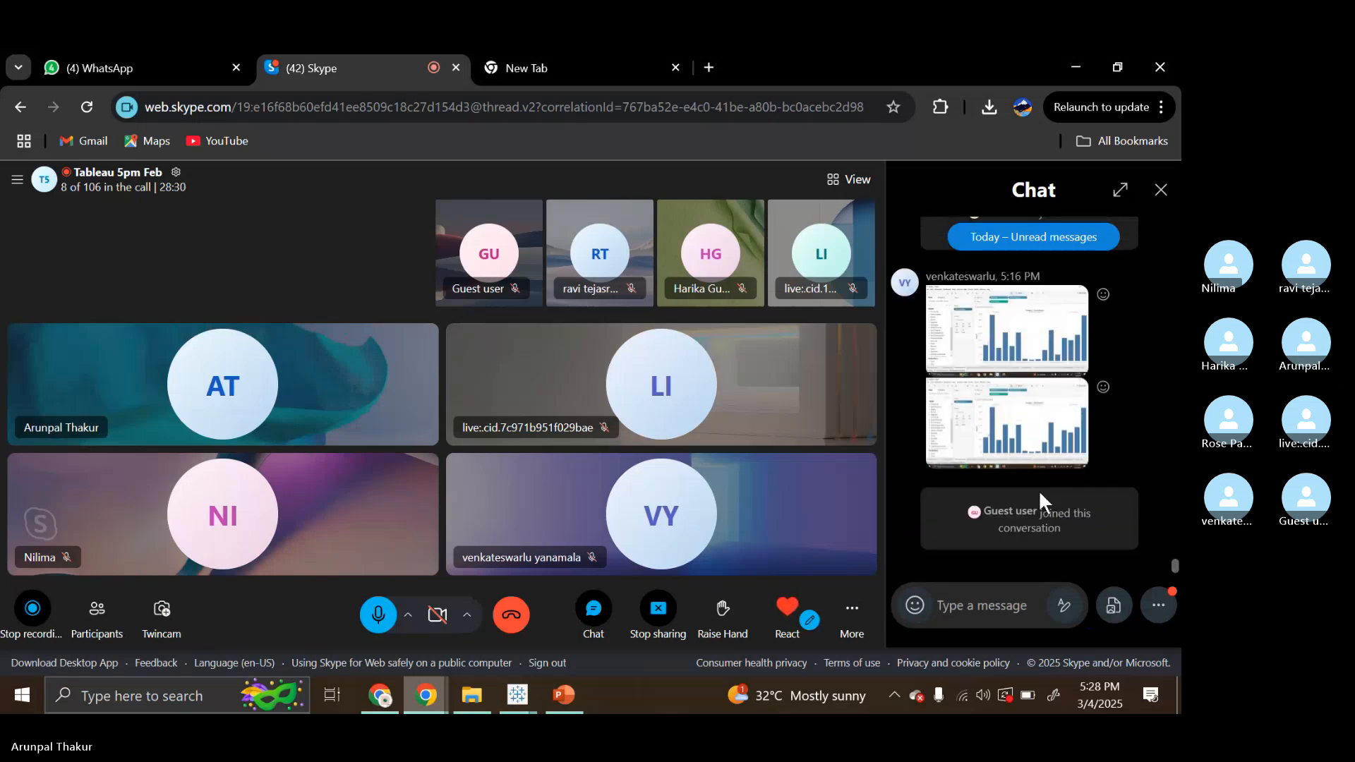
pyautogui.scroll(-1, 1039, 490)
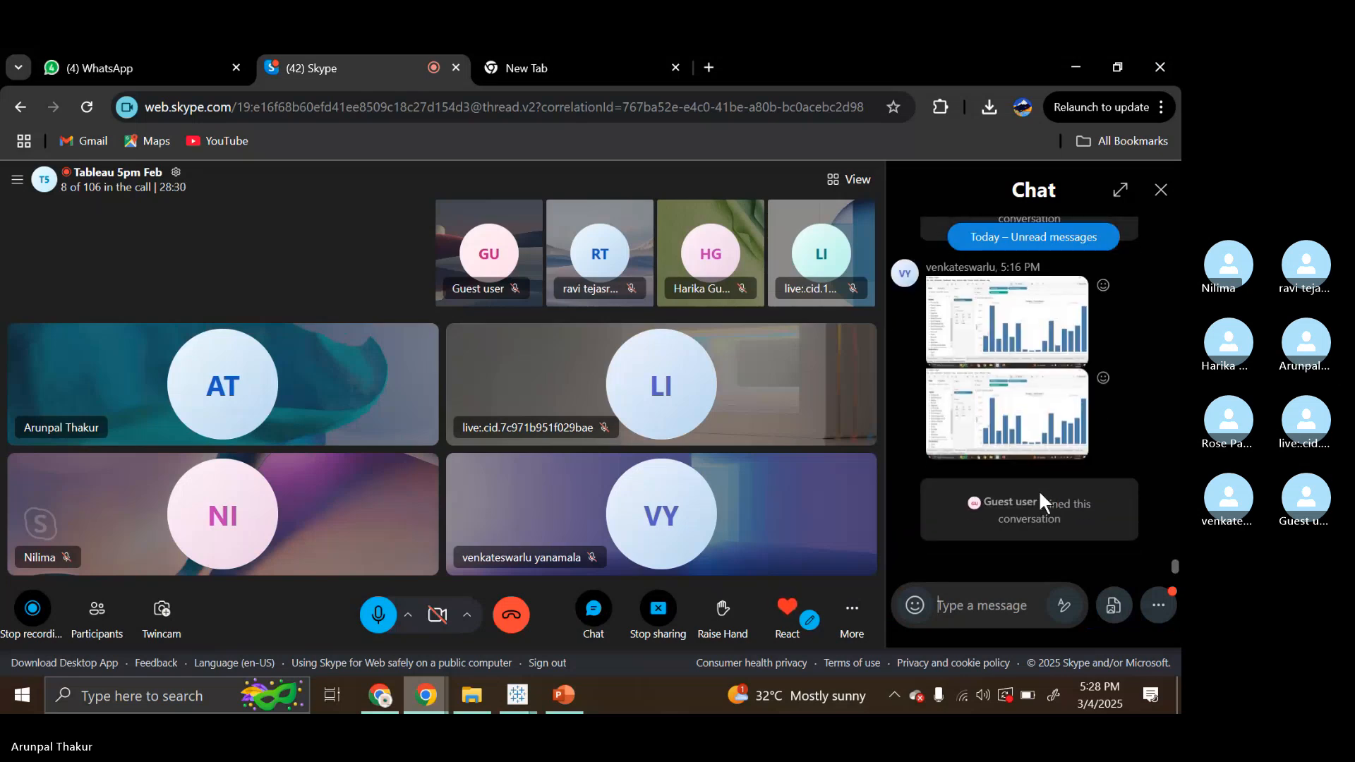
pyautogui.click(1161, 188)
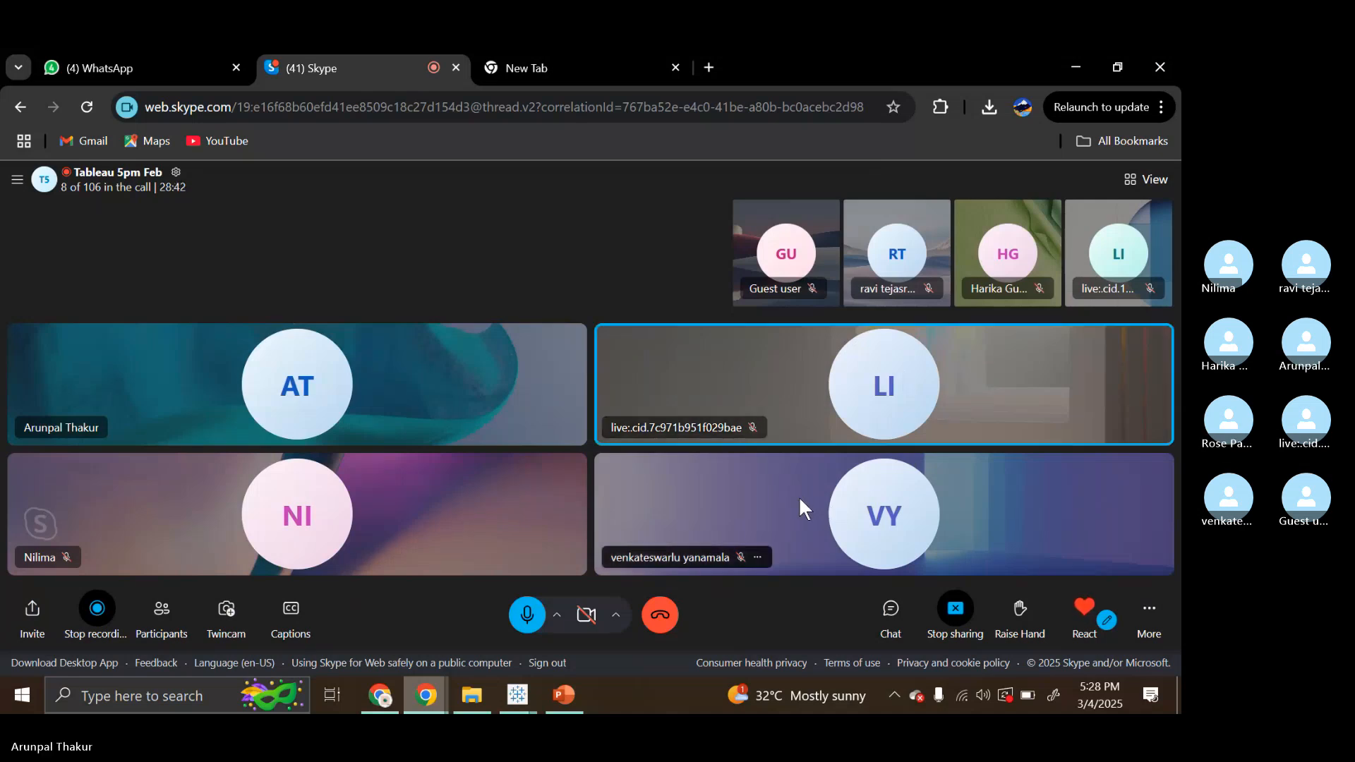
pyautogui.moveTo(547, 706)
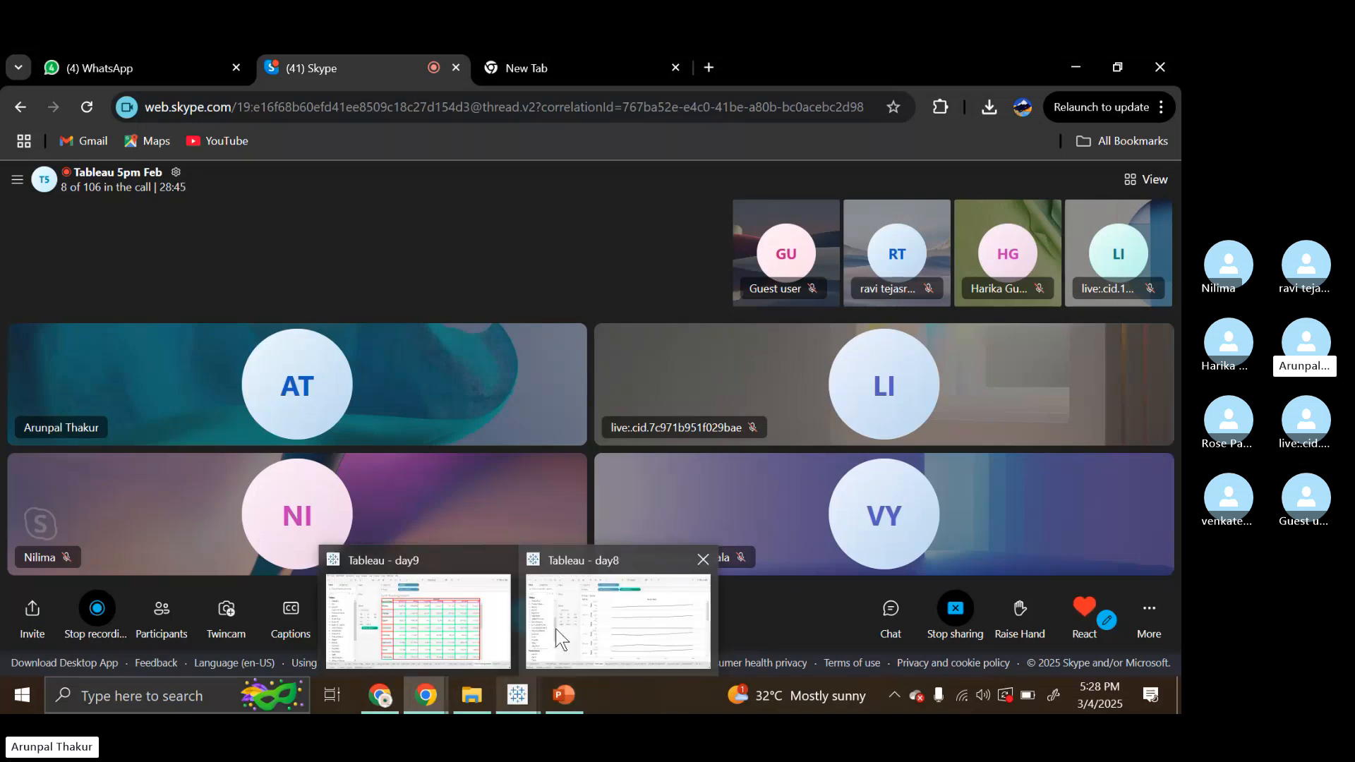
pyautogui.click(557, 632)
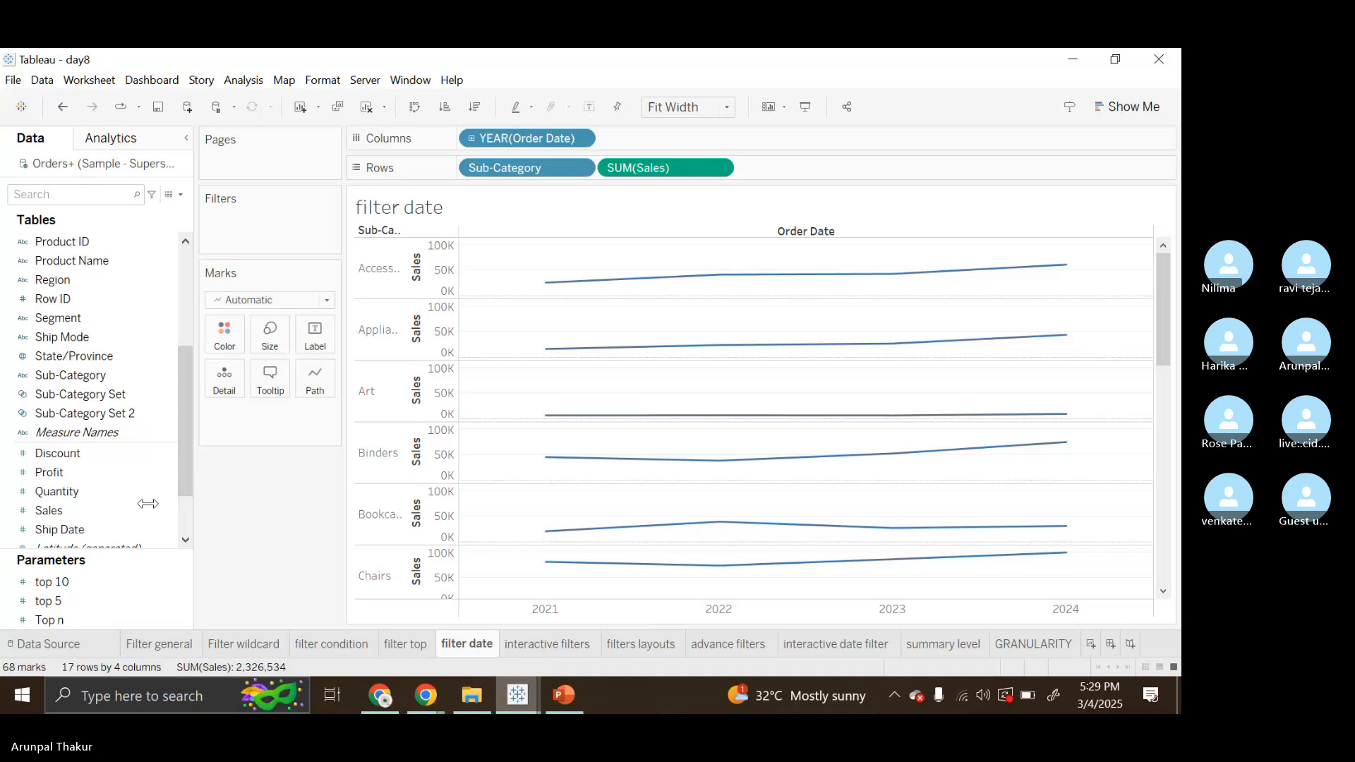
pyautogui.click(81, 398)
pyautogui.scroll(4, 82, 401)
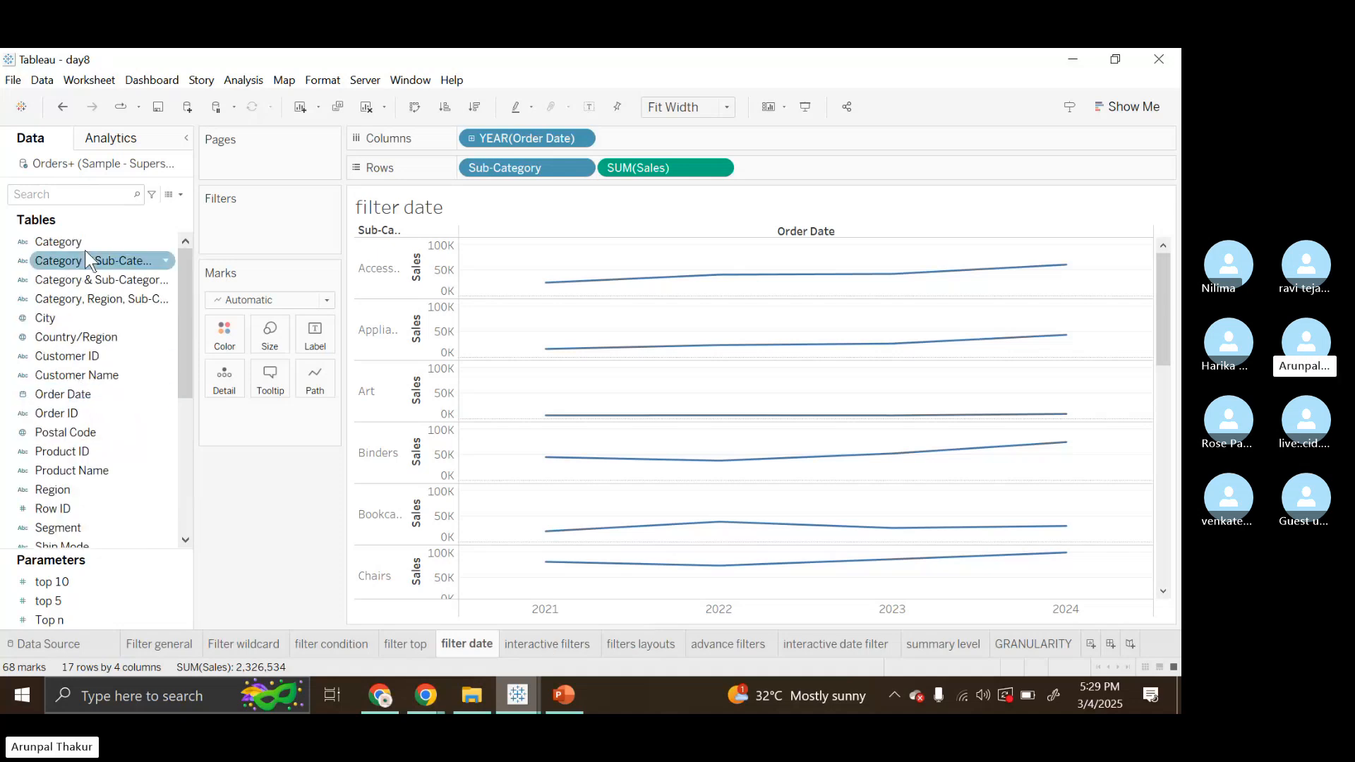
pyautogui.click(104, 393)
pyautogui.click(96, 371)
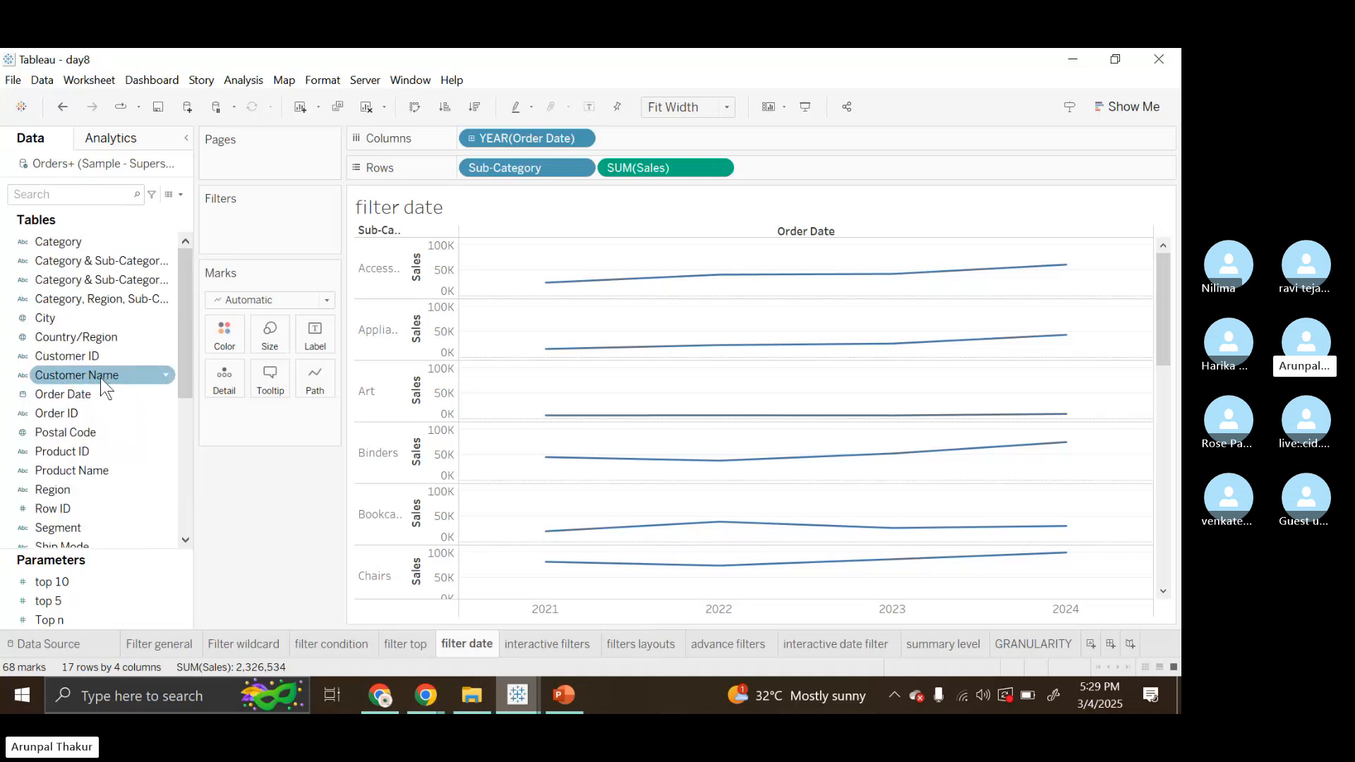
pyautogui.click(103, 414)
pyautogui.click(98, 360)
pyautogui.click(71, 432)
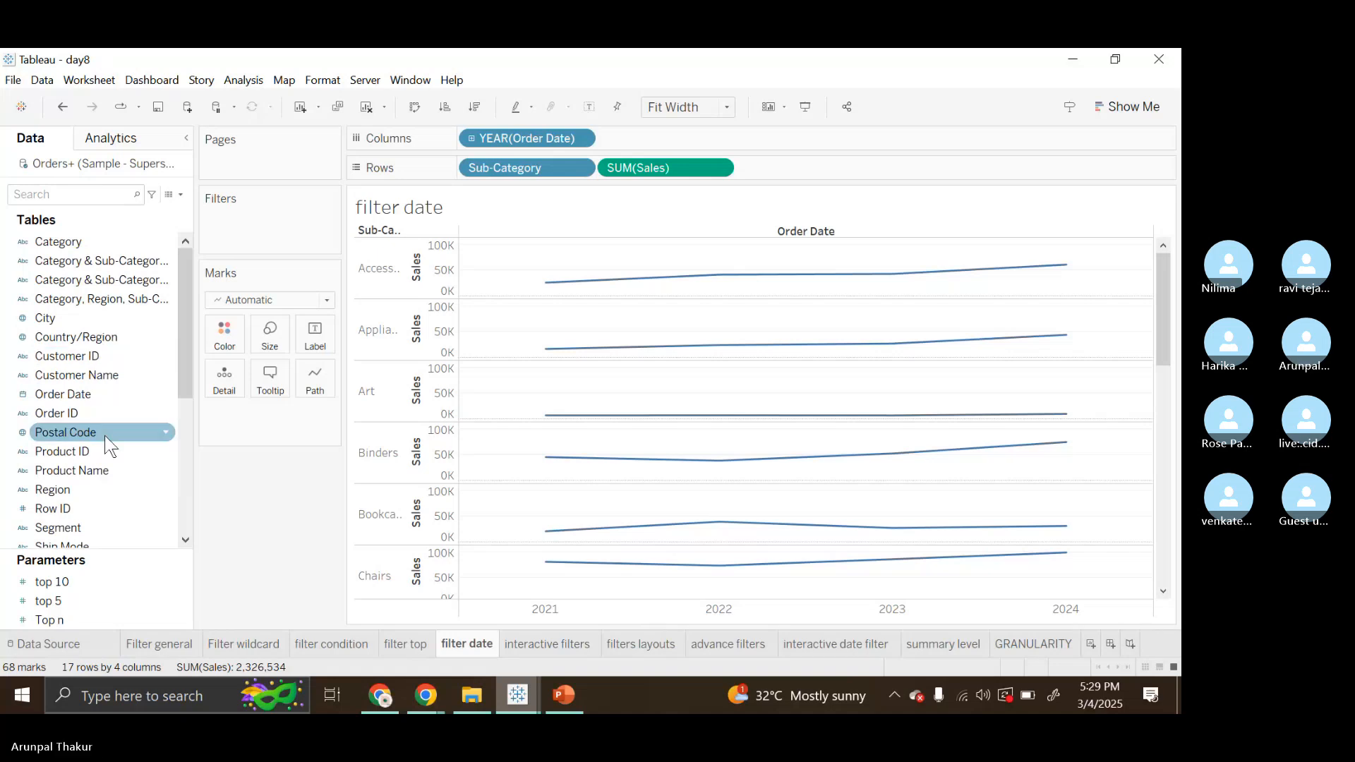
pyautogui.click(77, 414)
# - Add an Order Date filter by years that keeps only 2021 and 2022, and apply it
pyautogui.click(62, 397)
pyautogui.moveTo(61, 404); pyautogui.dragTo(239, 236)
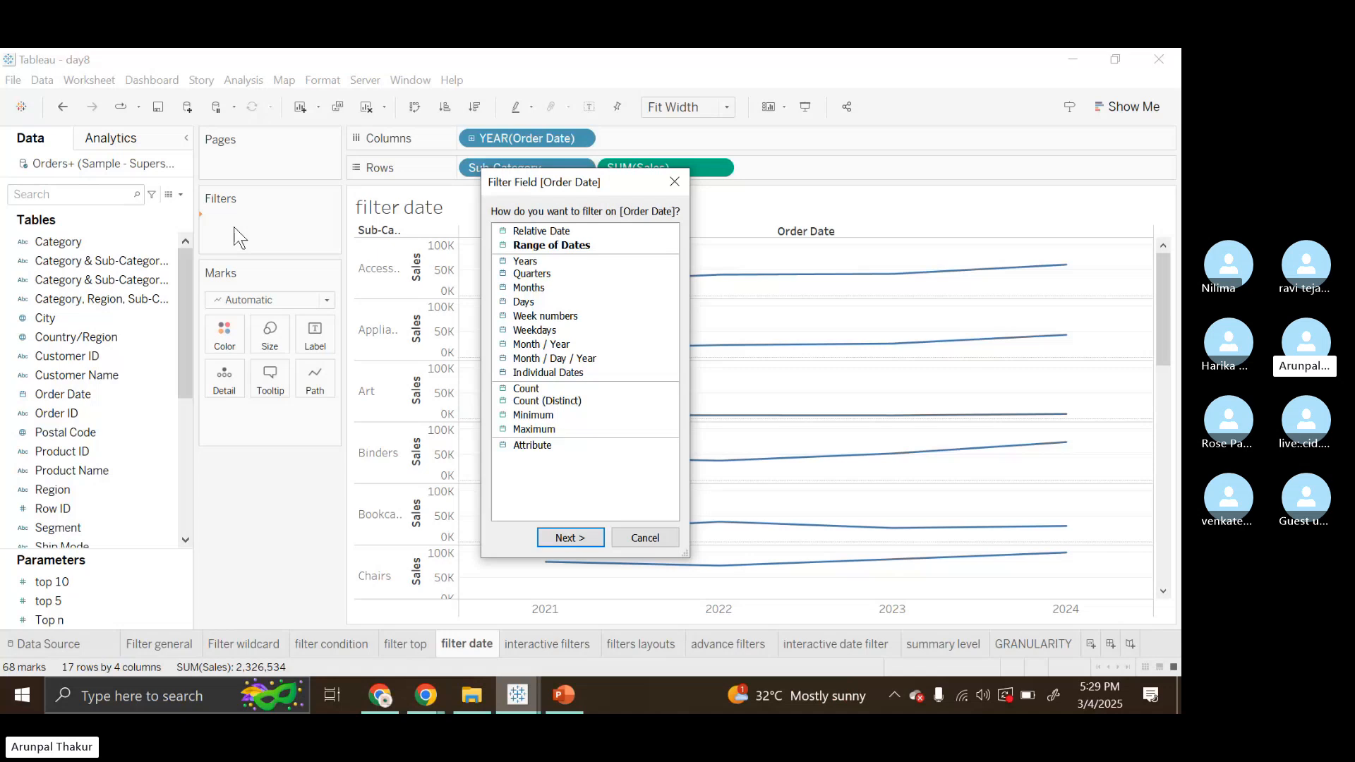
pyautogui.click(534, 261)
pyautogui.click(569, 538)
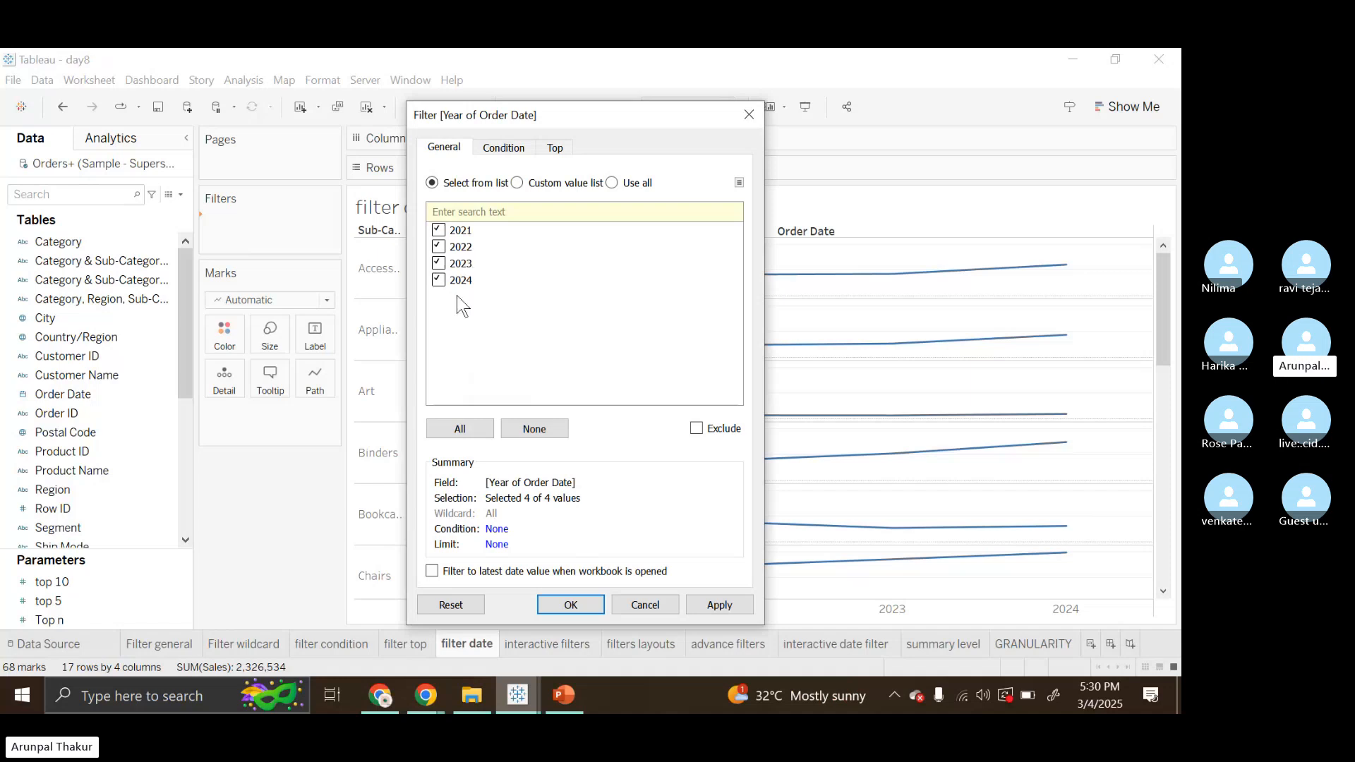
pyautogui.click(439, 263)
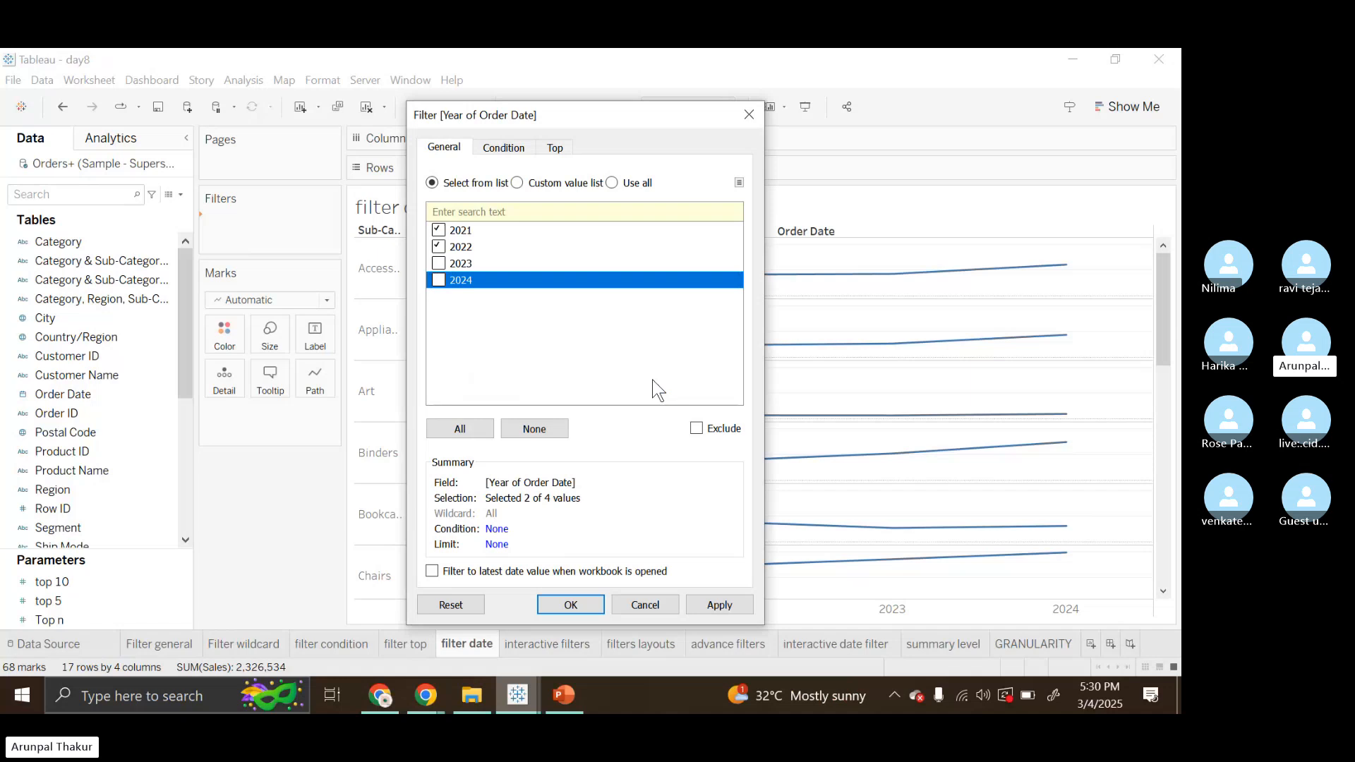
pyautogui.click(719, 605)
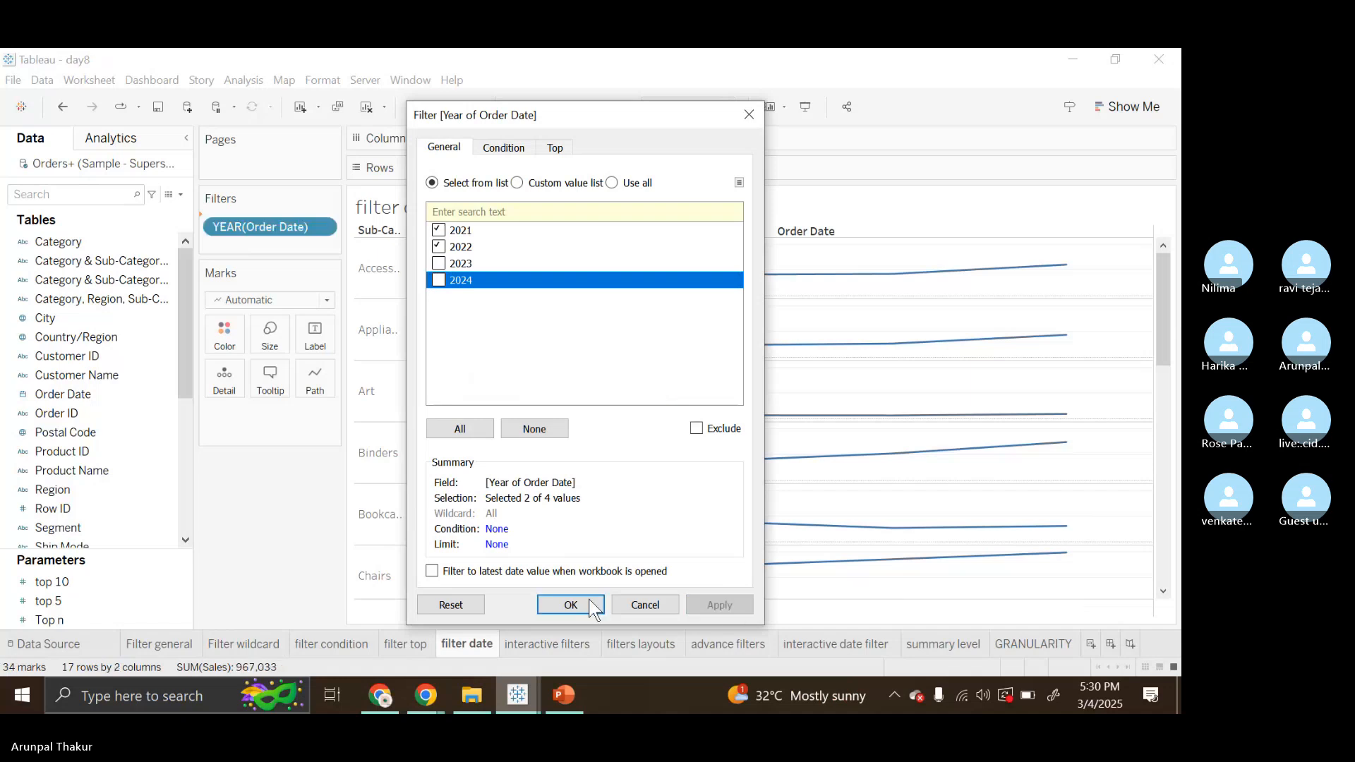
# - Confirm the year selection, and convert the Order Date filter to continuous years with the range 1/1/2021 to 1/1/2024
pyautogui.click(591, 605)
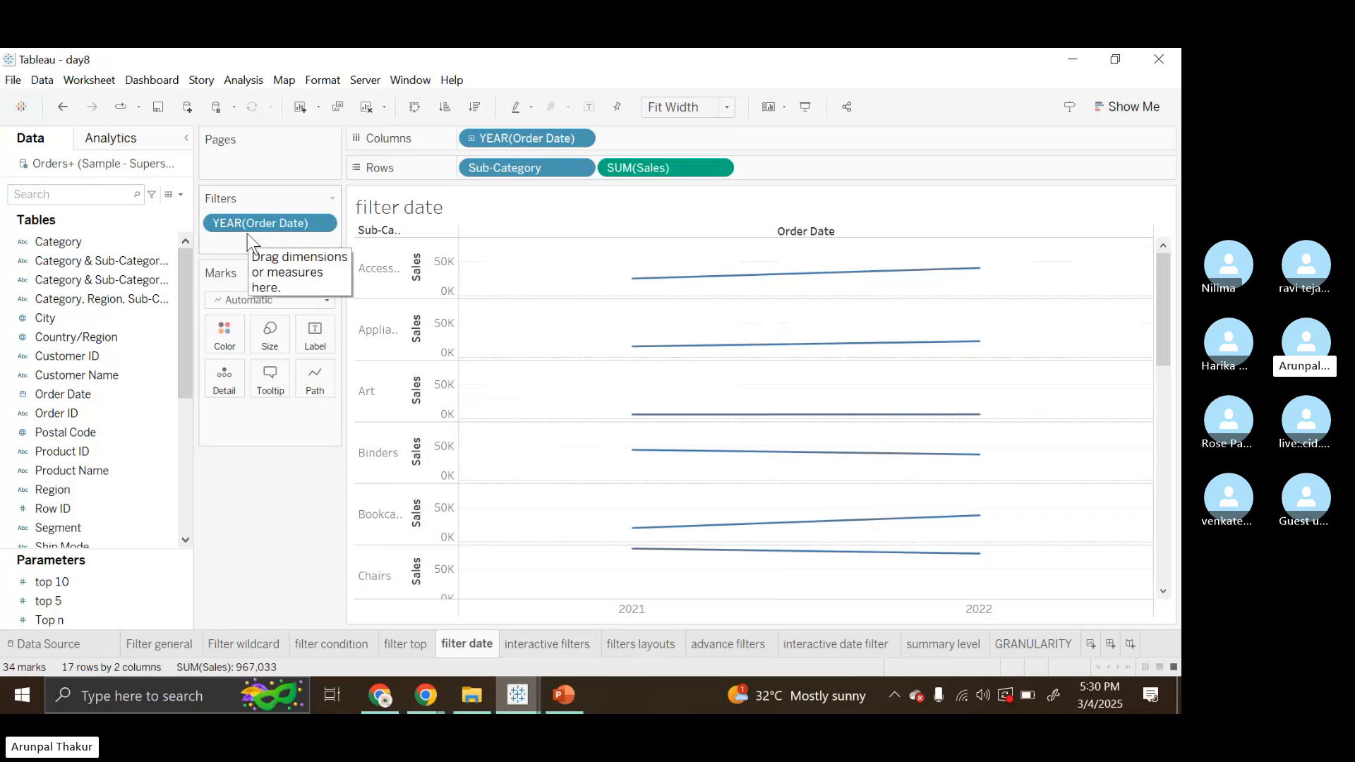
pyautogui.click(327, 225)
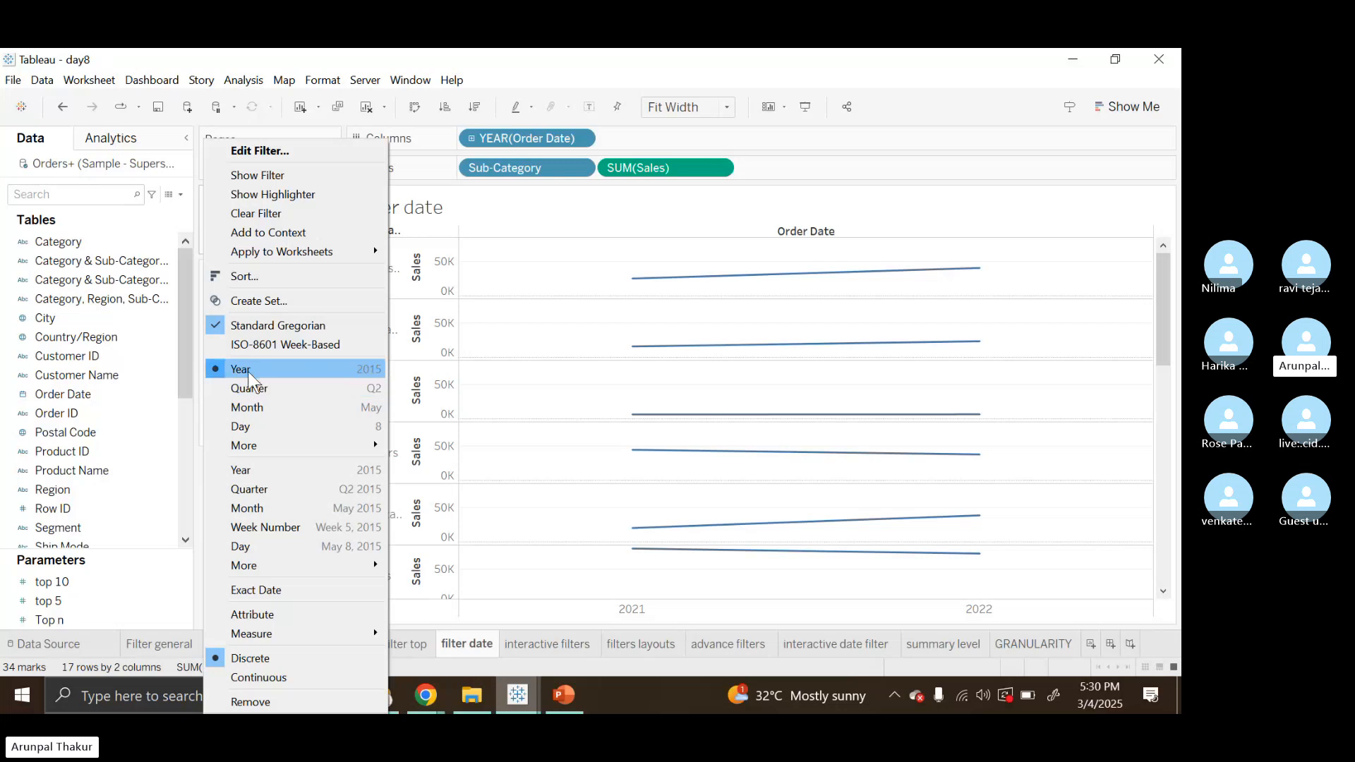
pyautogui.click(266, 477)
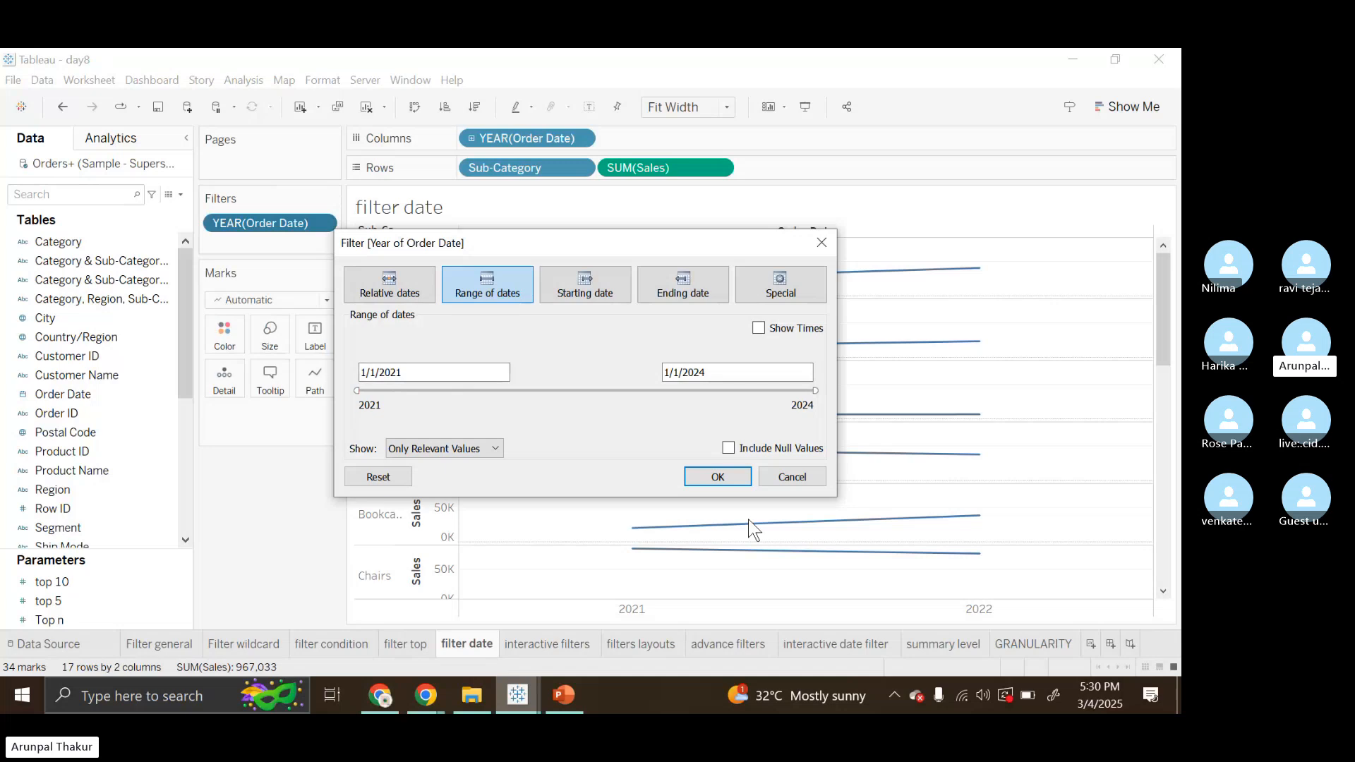
pyautogui.click(739, 474)
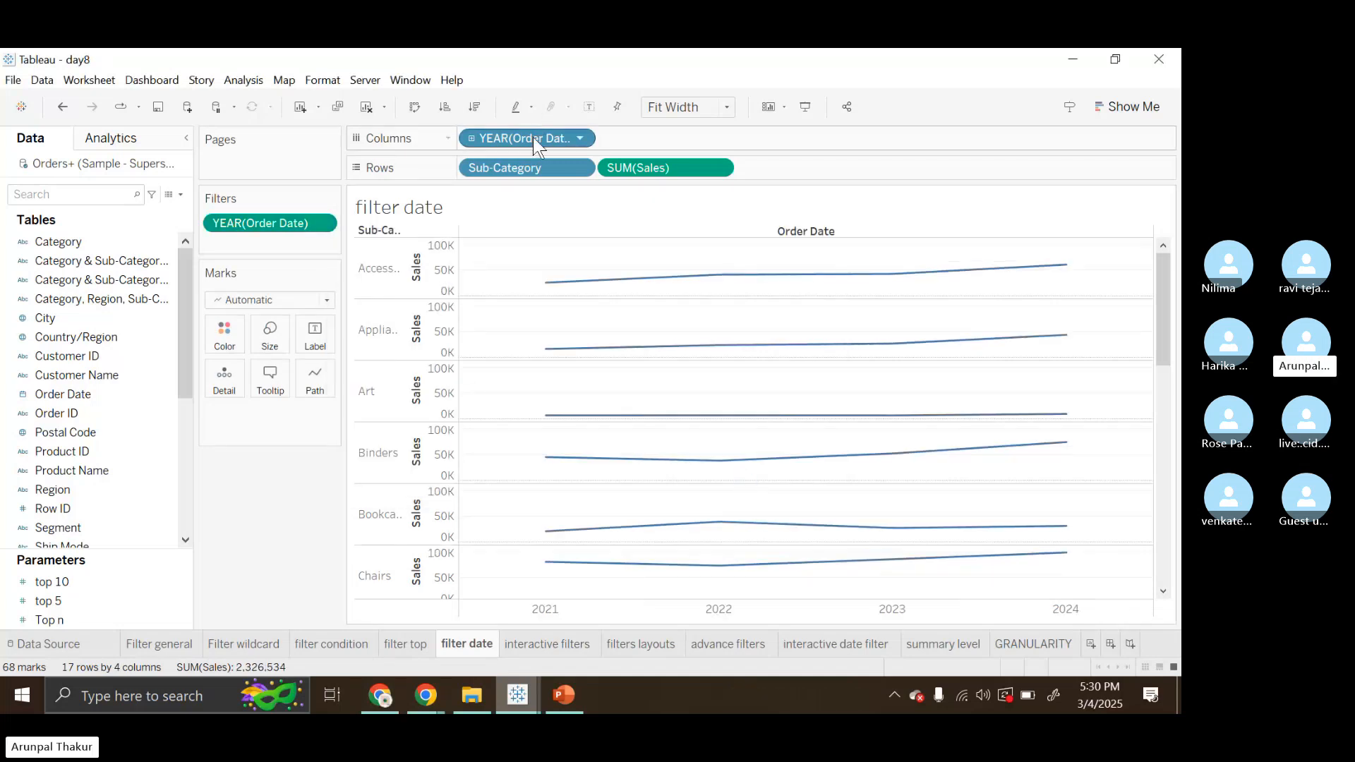
# - Make Order Date continuous in the columns and display it by continuous year
pyautogui.click(580, 139)
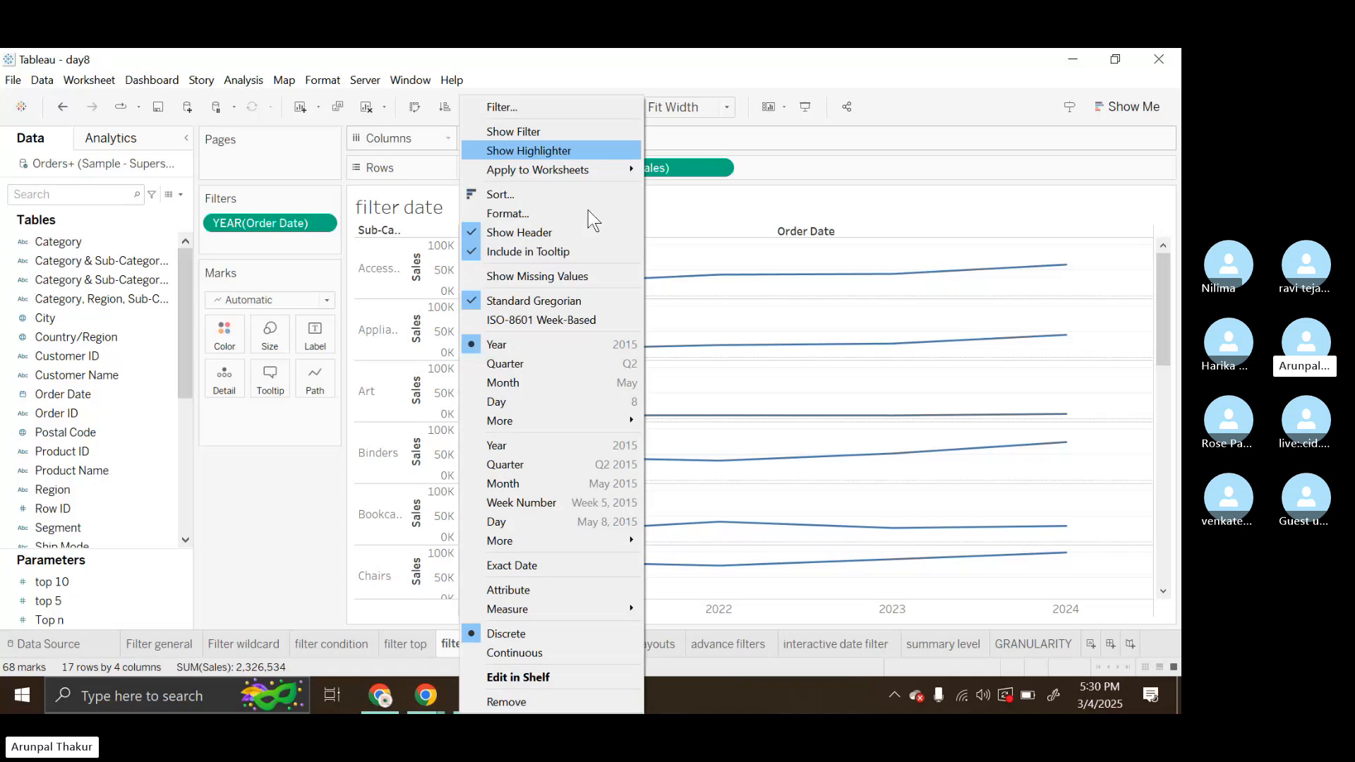
pyautogui.click(553, 653)
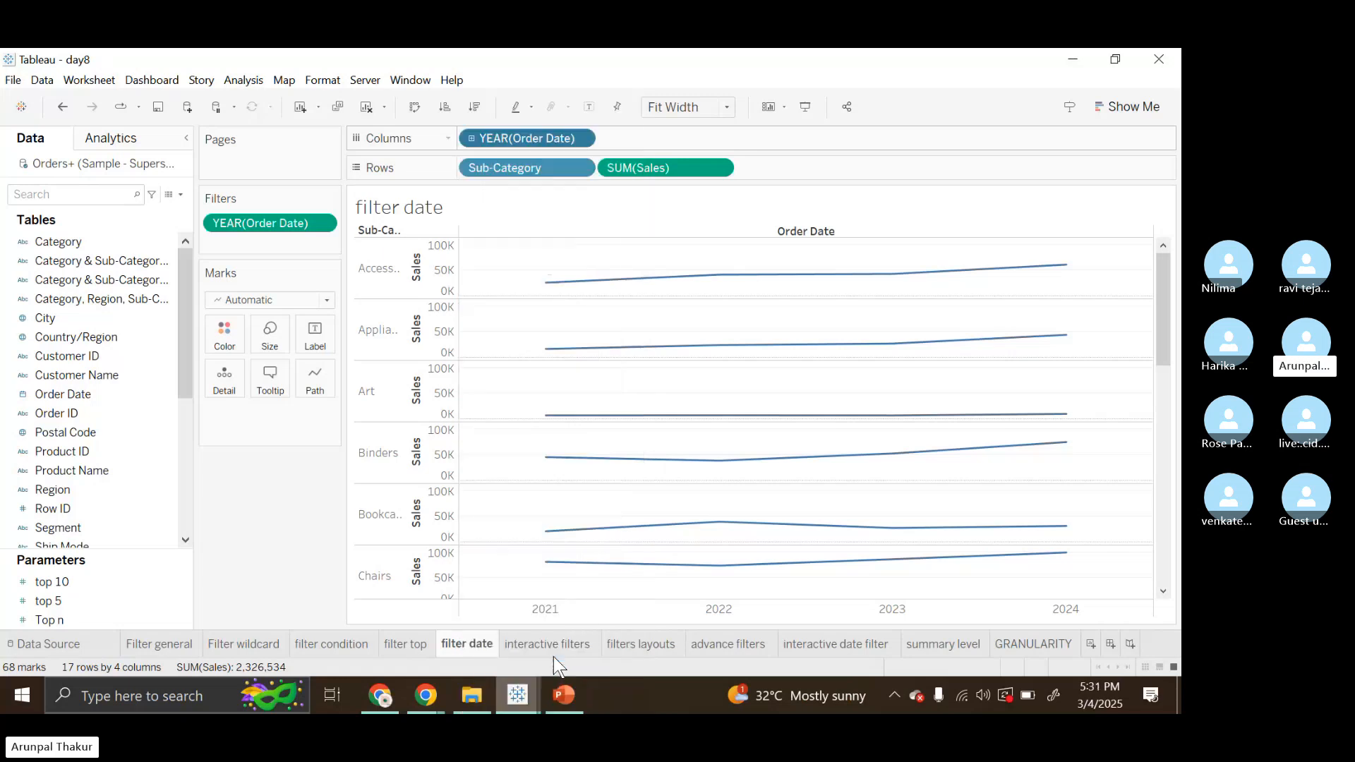
pyautogui.click(577, 139)
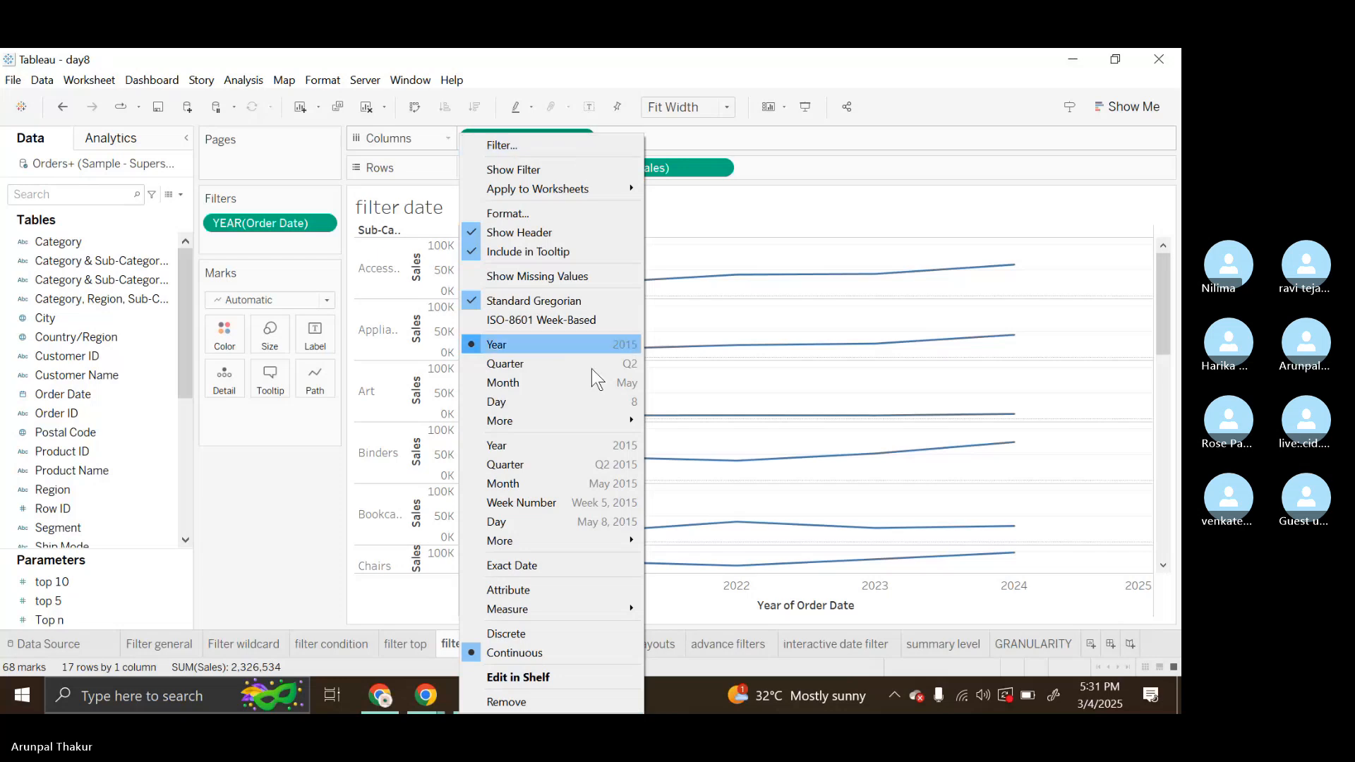
pyautogui.click(564, 446)
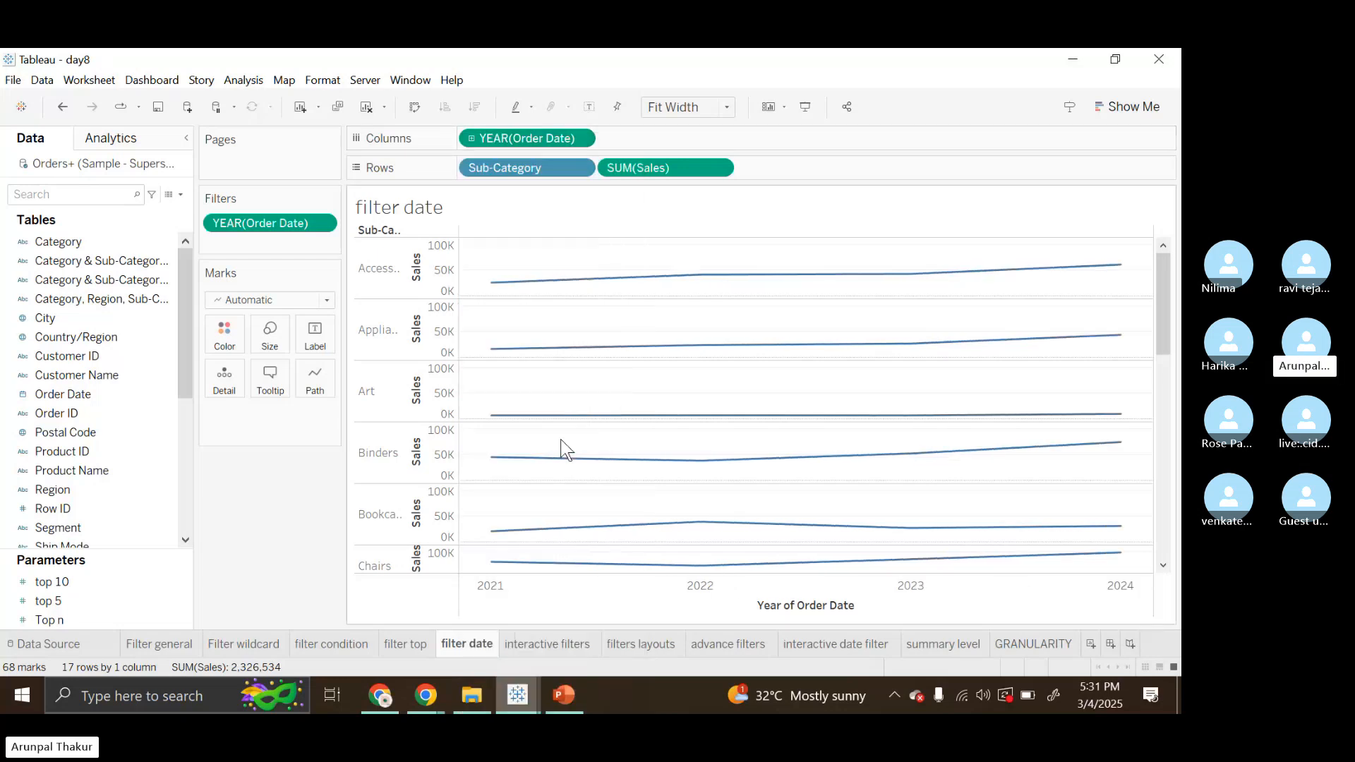
# - Change Order Date in the columns from continuous year to continuous month
pyautogui.click(578, 139)
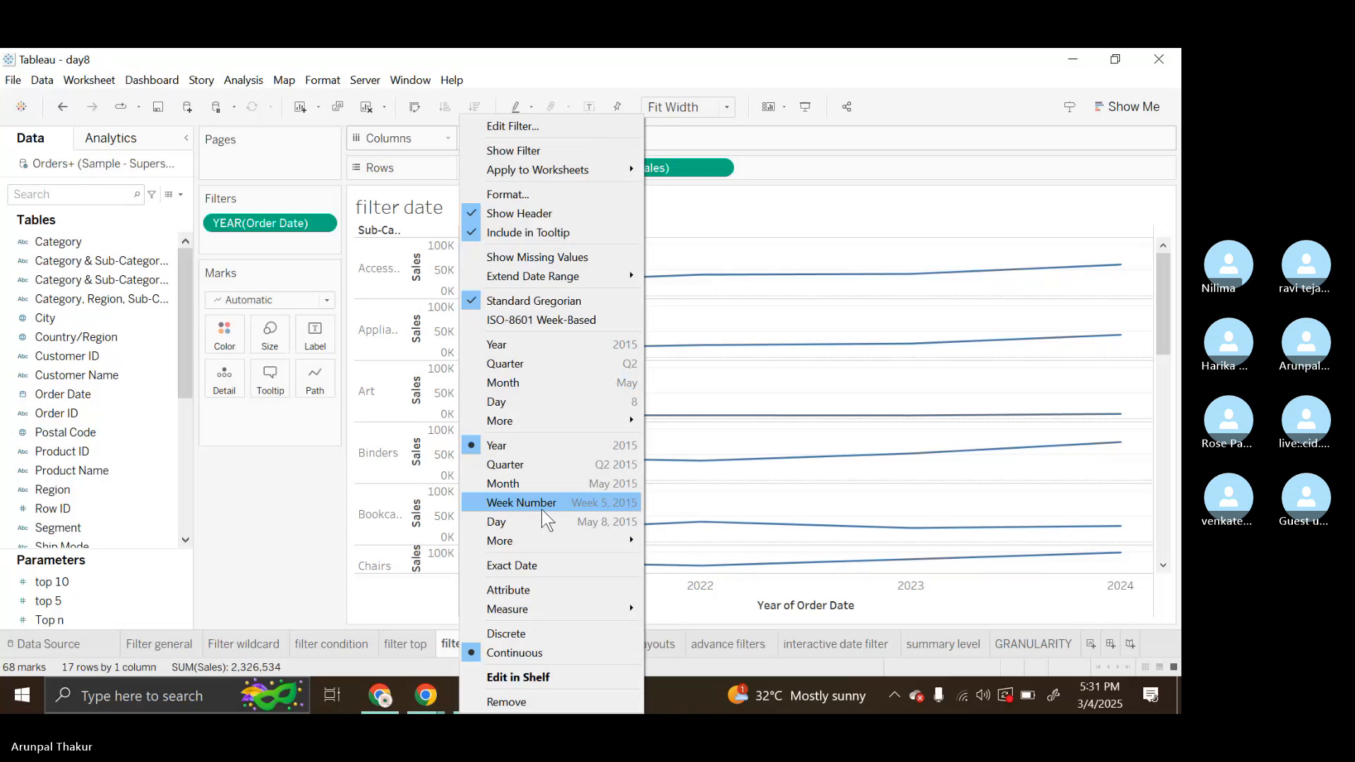
pyautogui.click(758, 198)
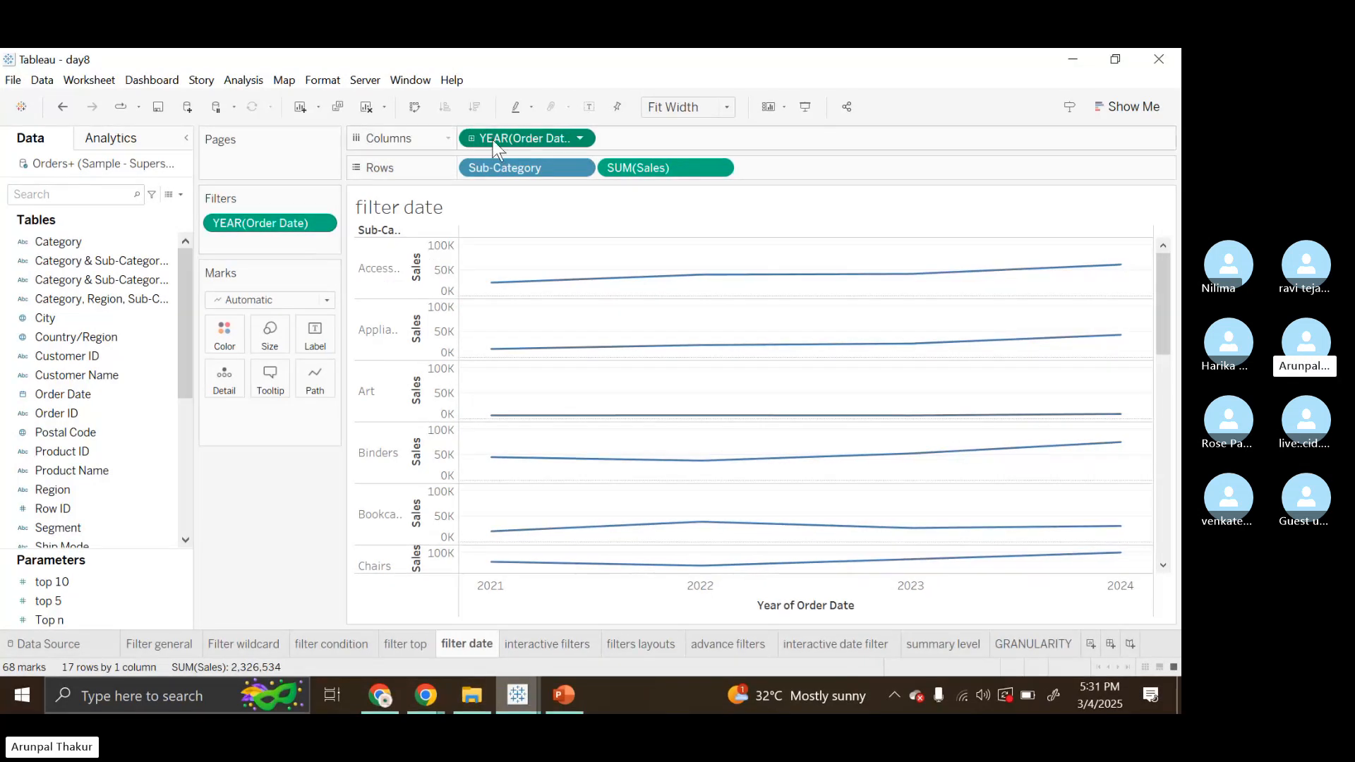
pyautogui.click(580, 139)
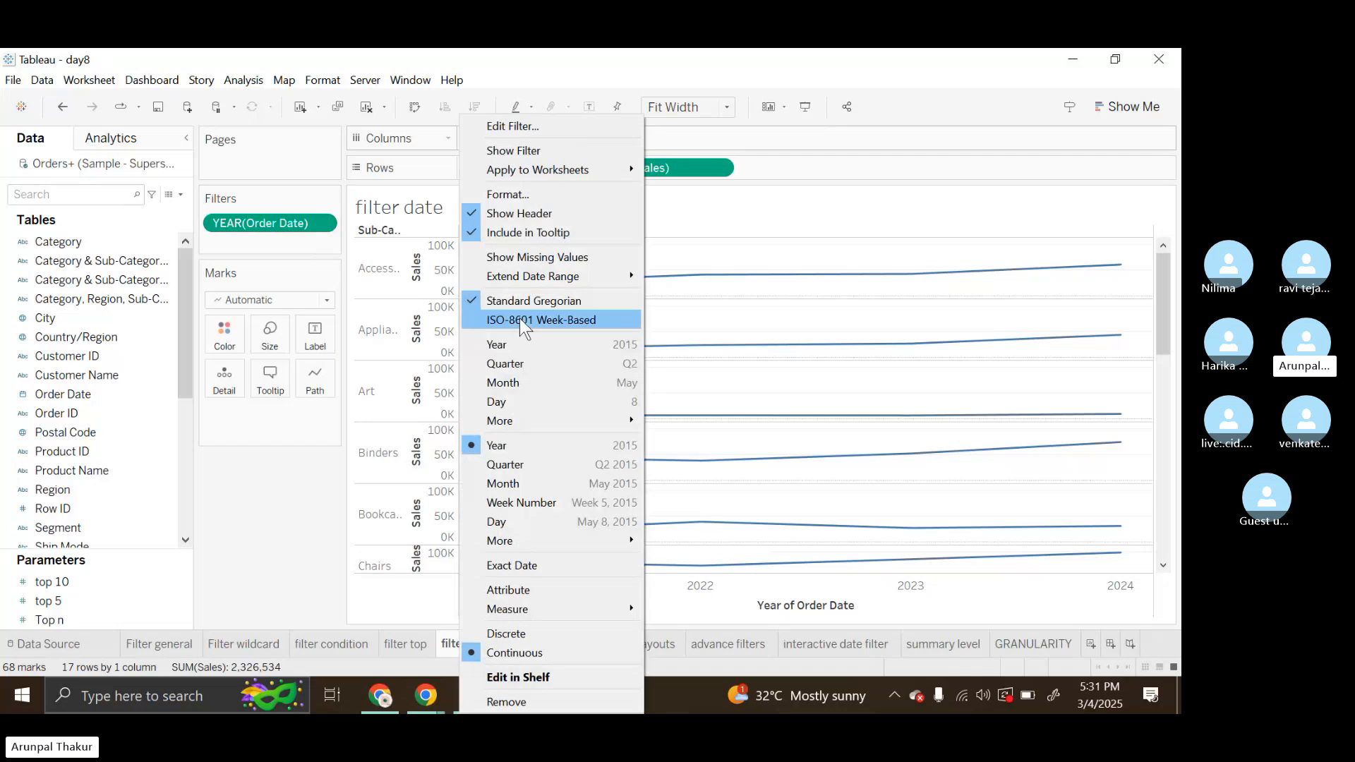
pyautogui.click(497, 484)
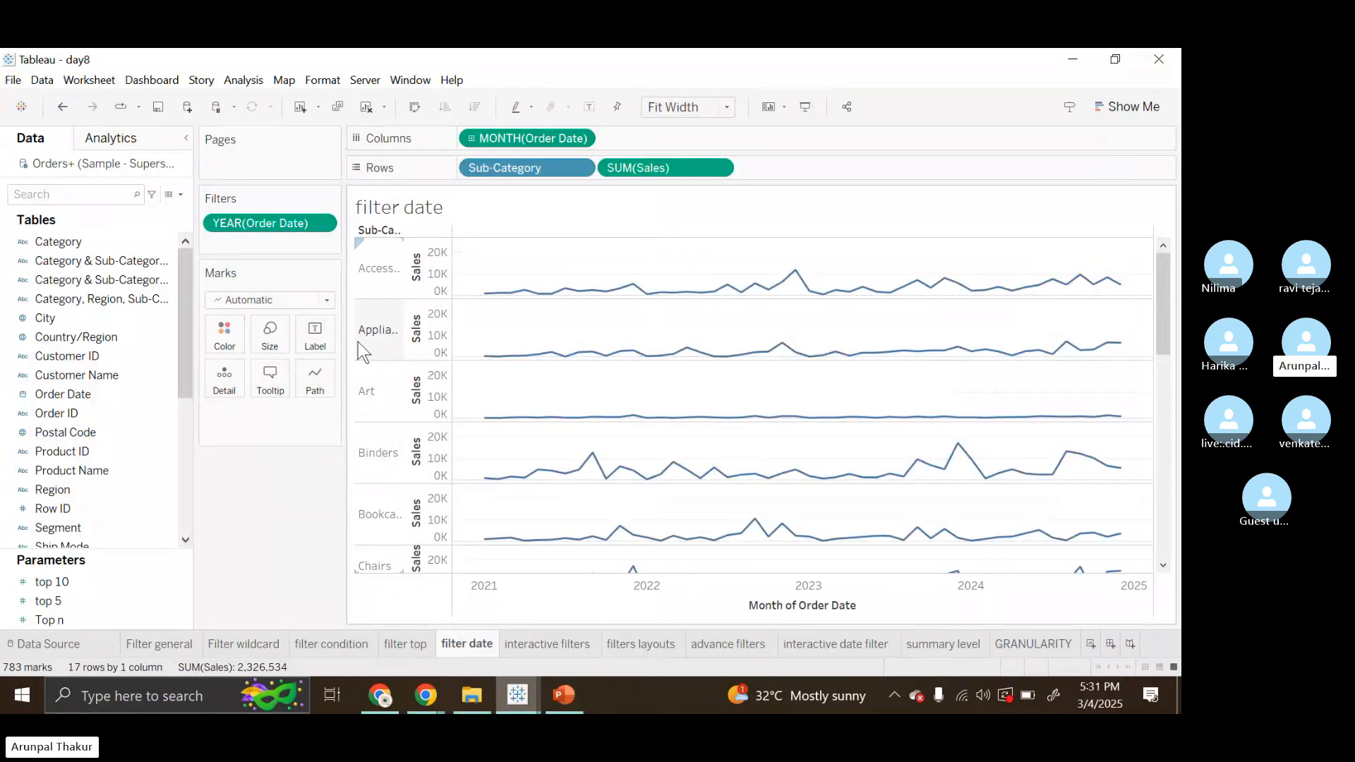
# - Discard the Order Date filter while switching it to continuous months, and display Order Date by discrete month in the columns
pyautogui.click(326, 223)
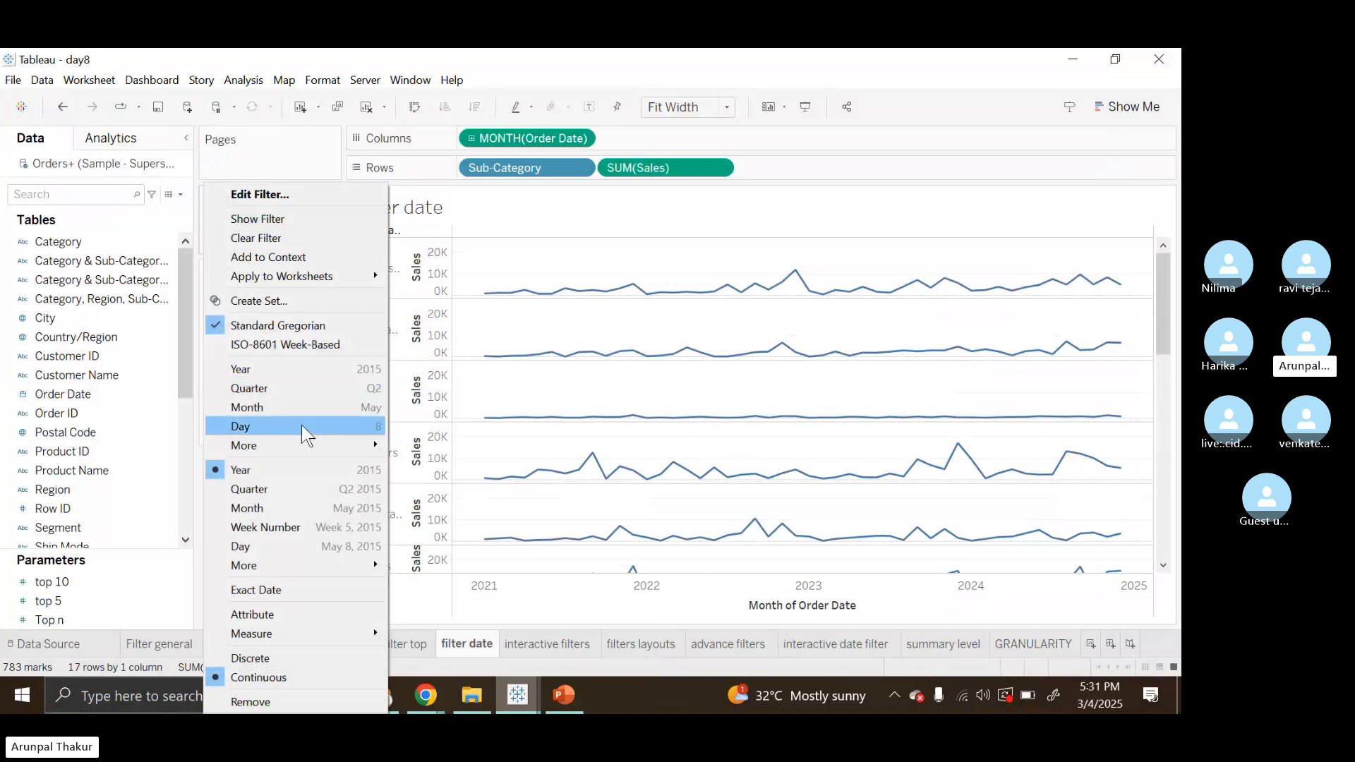
pyautogui.click(277, 507)
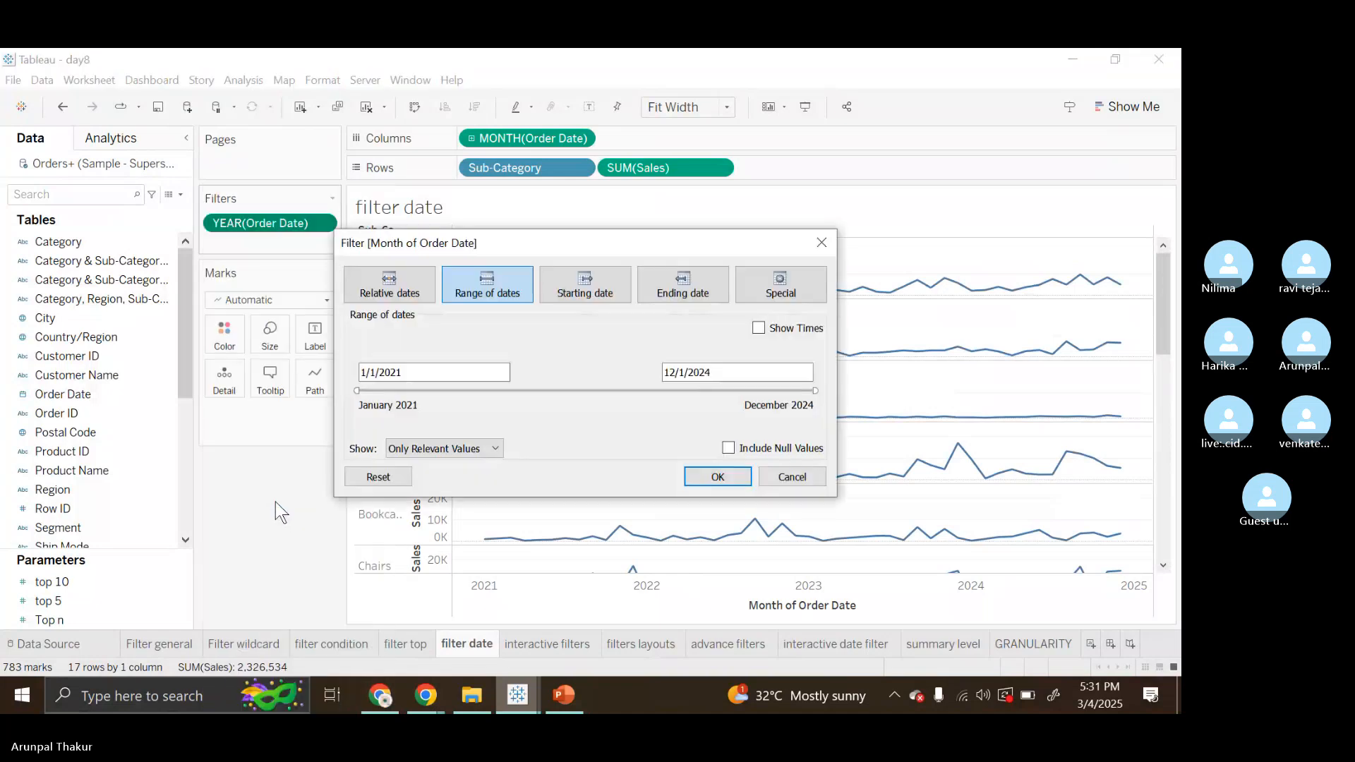
pyautogui.click(820, 243)
pyautogui.click(580, 138)
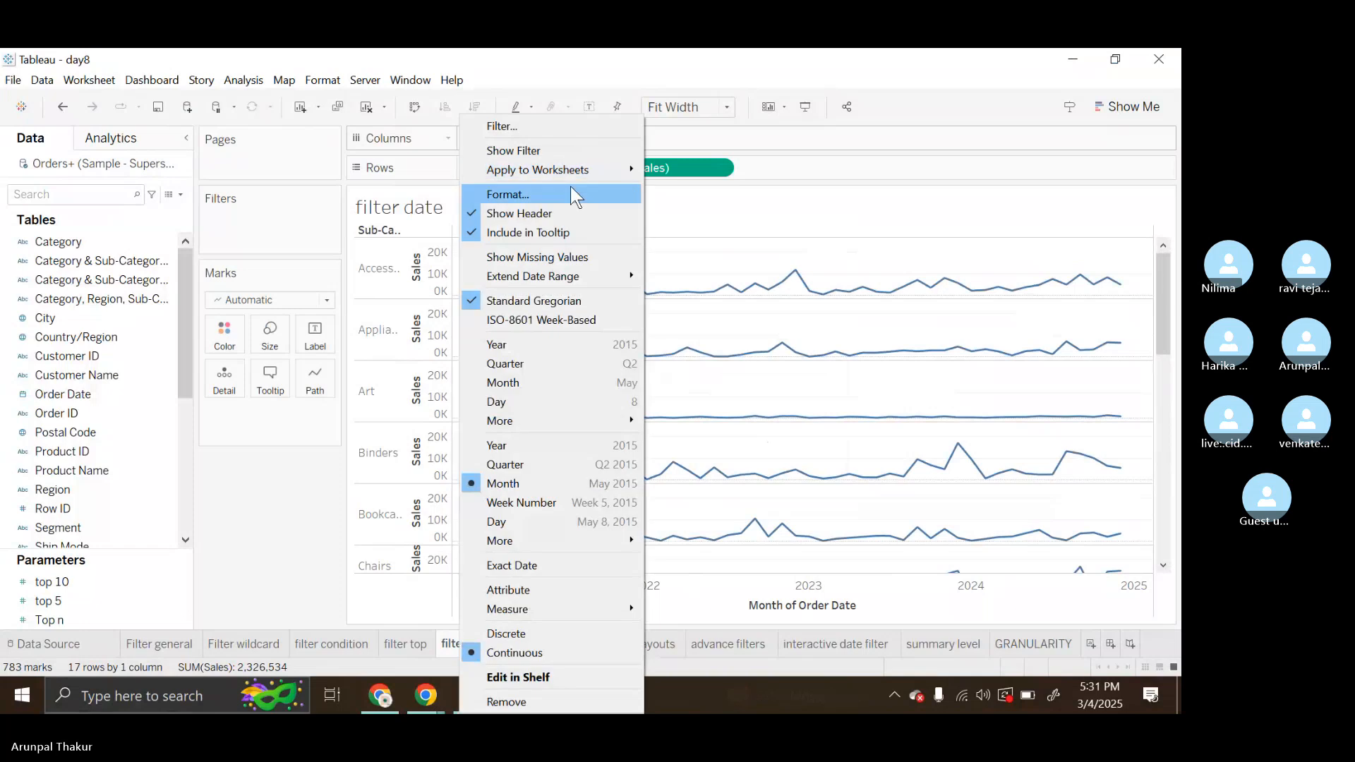
pyautogui.click(510, 385)
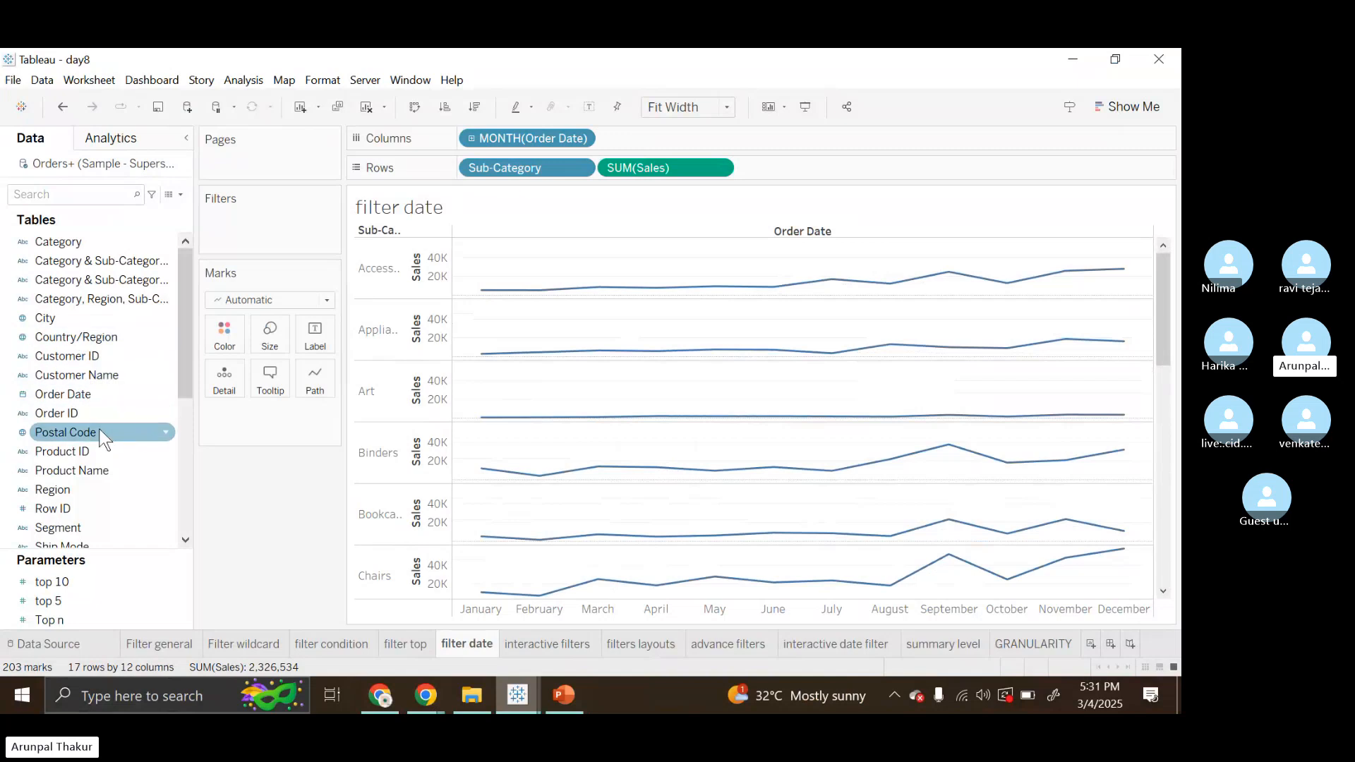
# - Add an Order Date filter by months that leaves out January through May and keeps June through December
pyautogui.moveTo(70, 396); pyautogui.dragTo(260, 235)
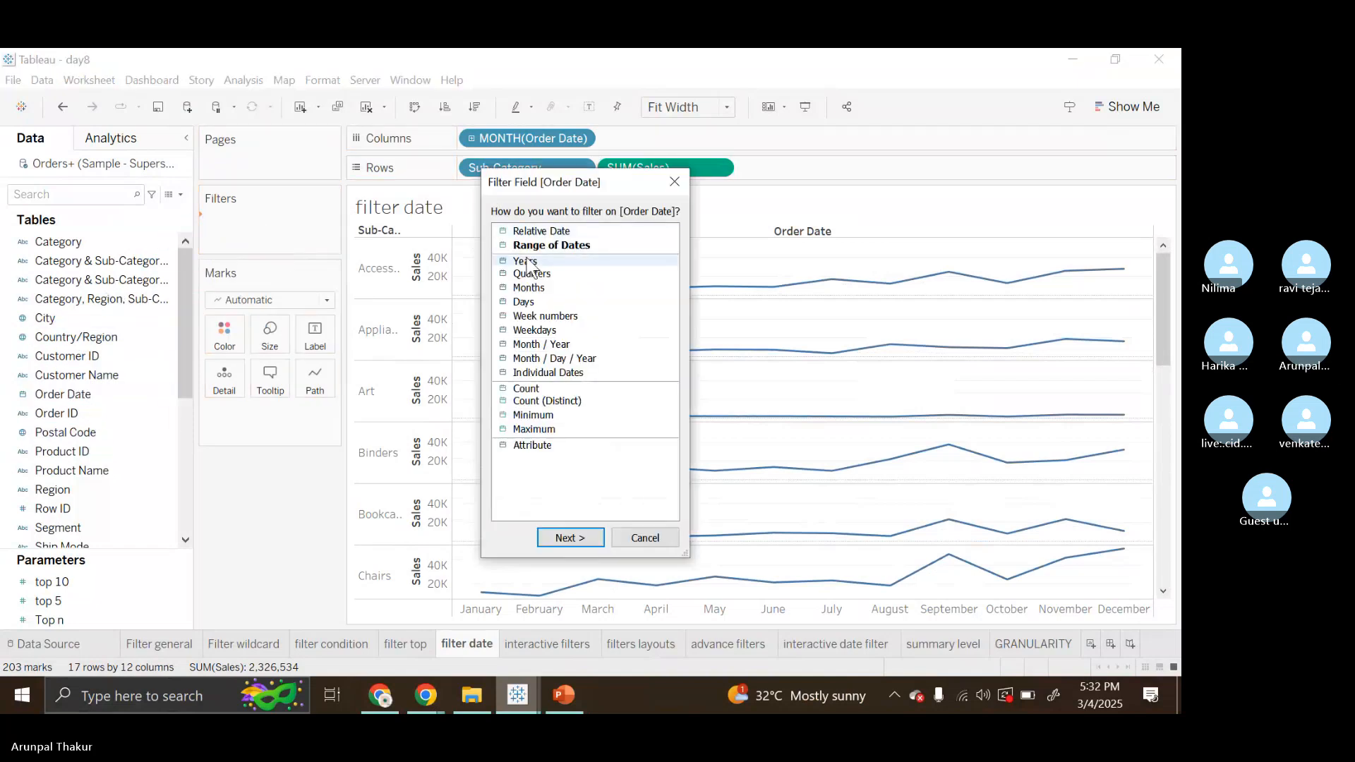
pyautogui.click(526, 263)
pyautogui.click(536, 287)
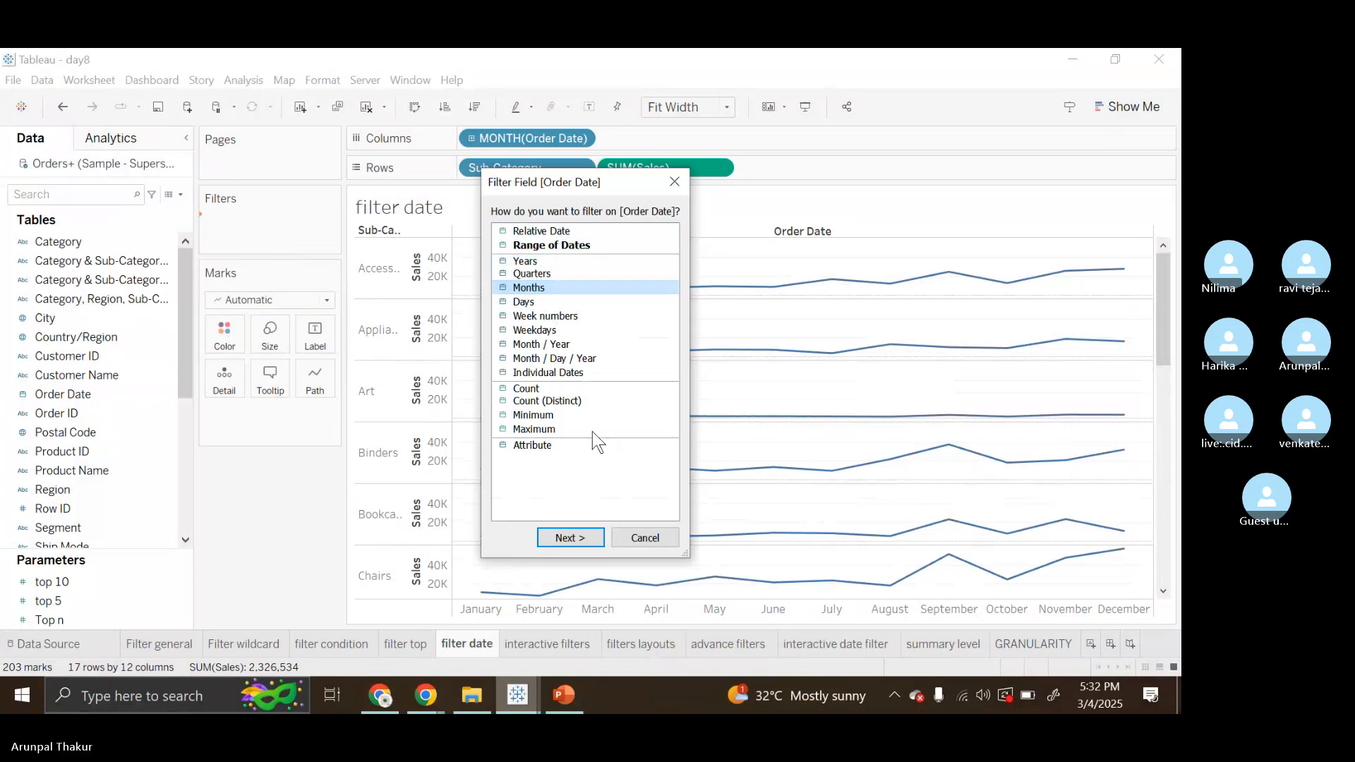
pyautogui.click(591, 537)
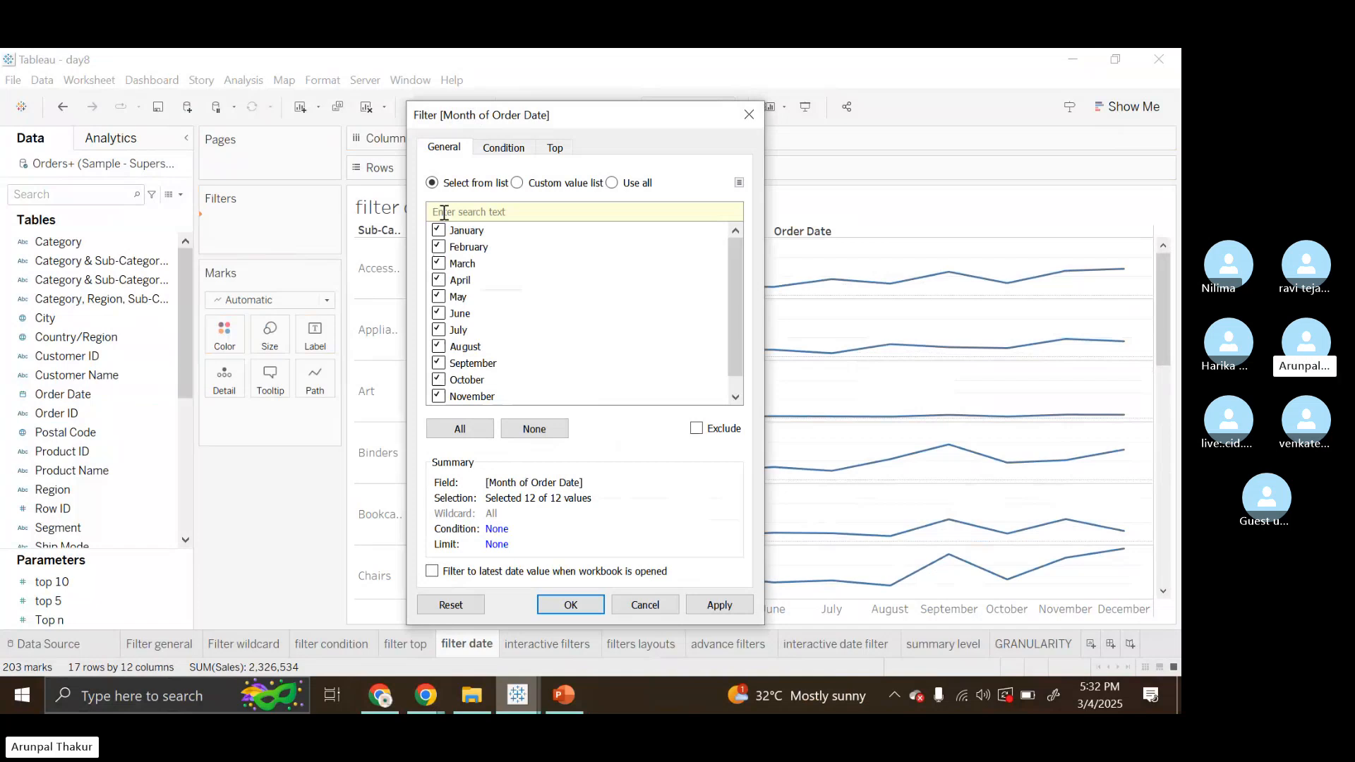
pyautogui.click(440, 247)
pyautogui.click(440, 264)
pyautogui.click(440, 280)
pyautogui.click(440, 297)
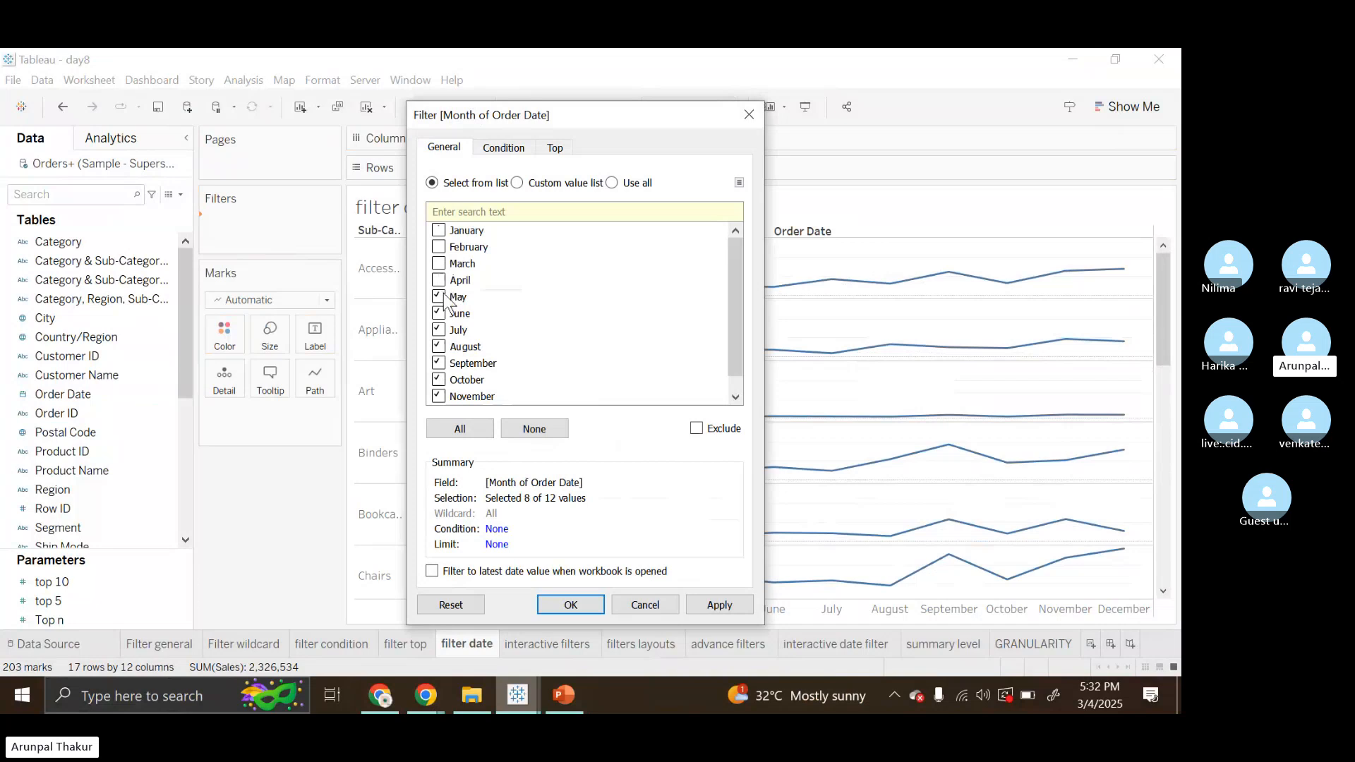
pyautogui.click(706, 605)
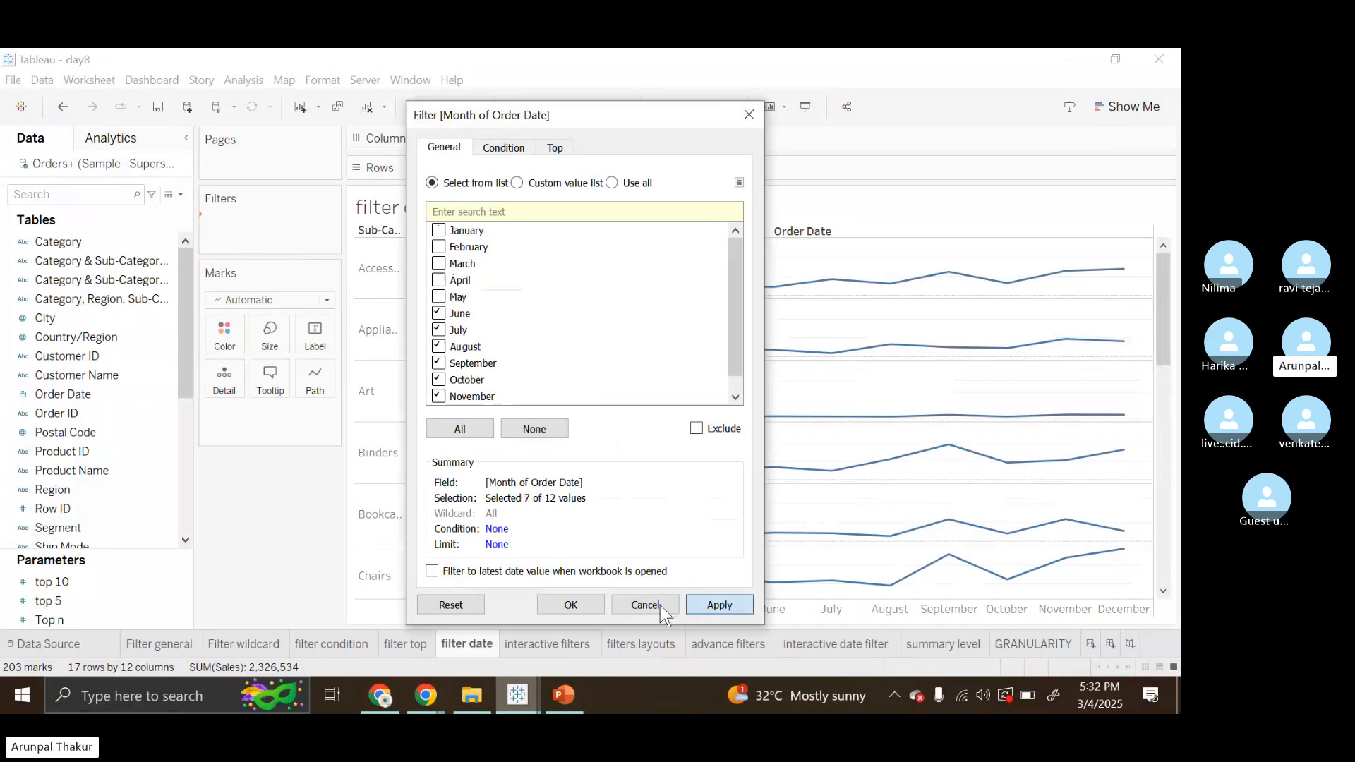
pyautogui.click(571, 605)
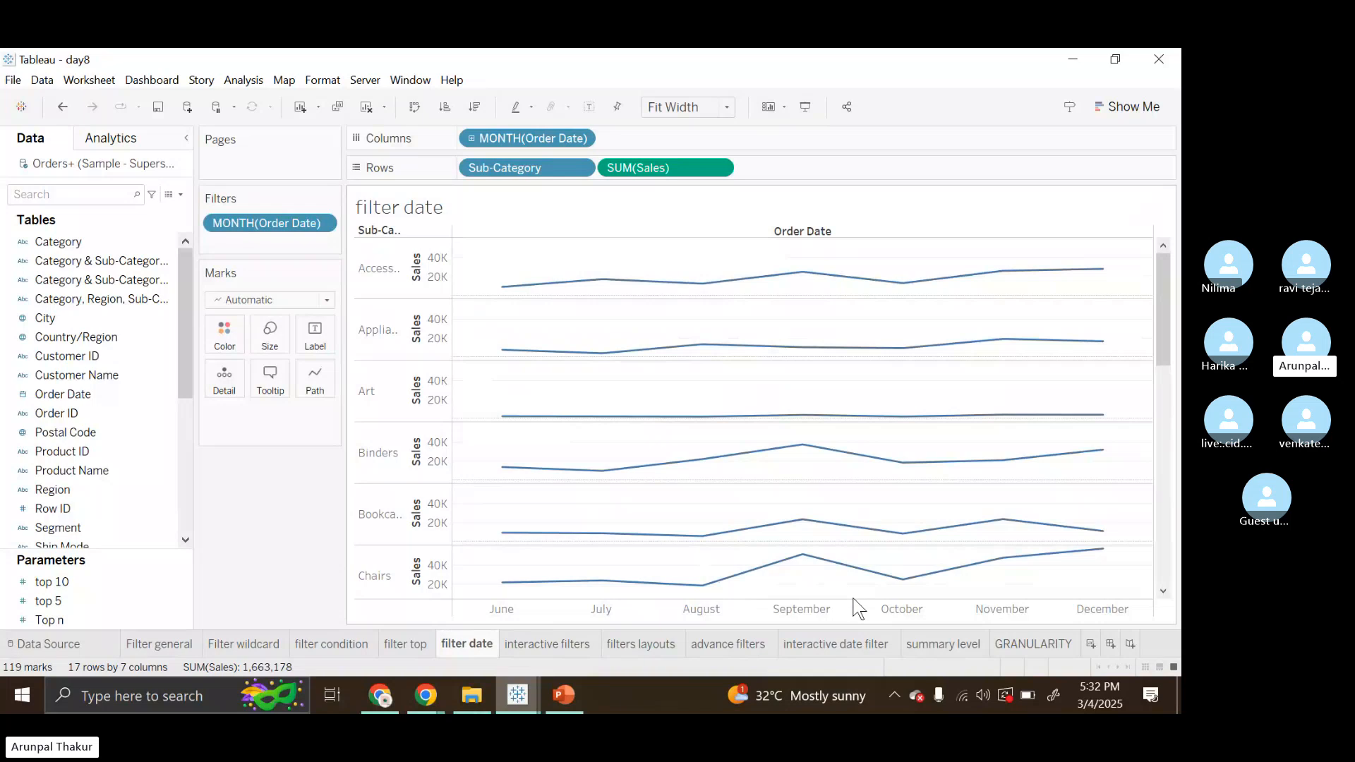
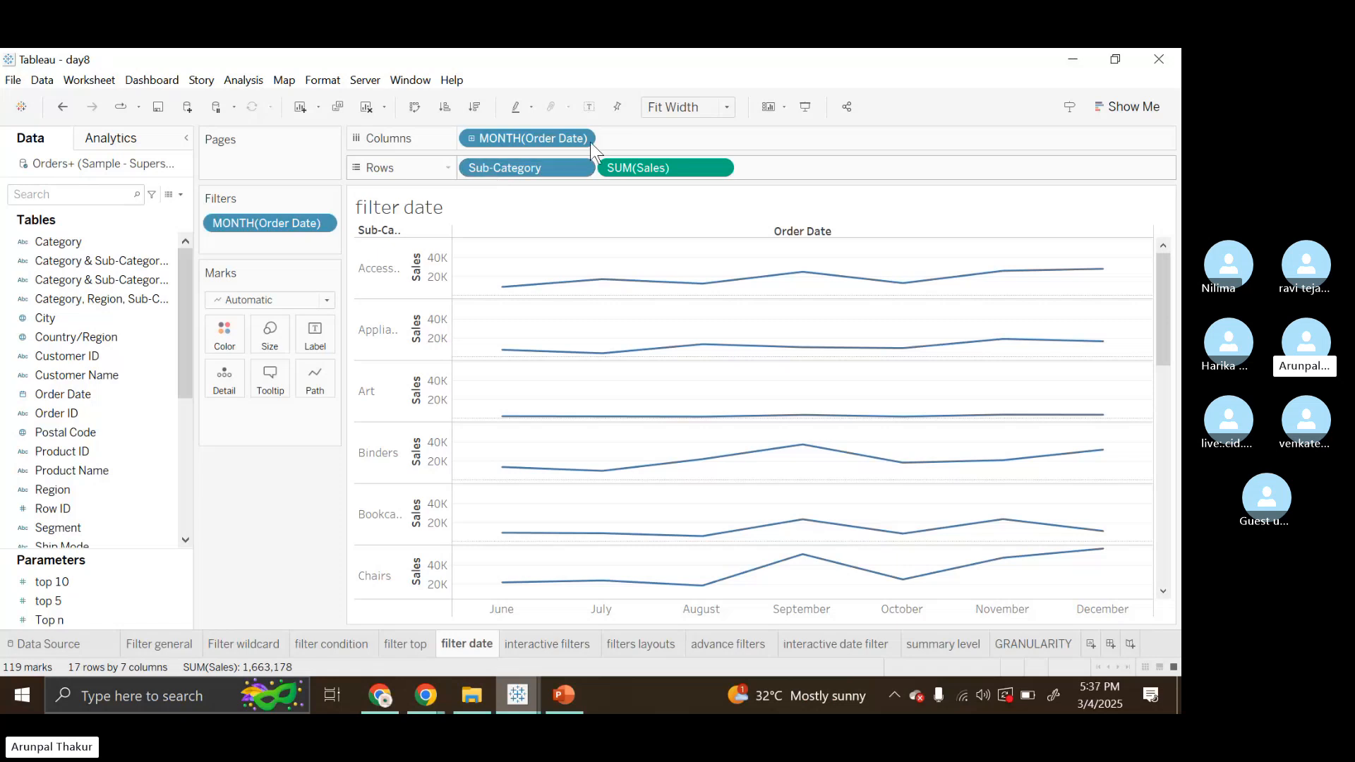
# - On the interactive filters sheet, hide the Sub-Category filter control
pyautogui.click(552, 643)
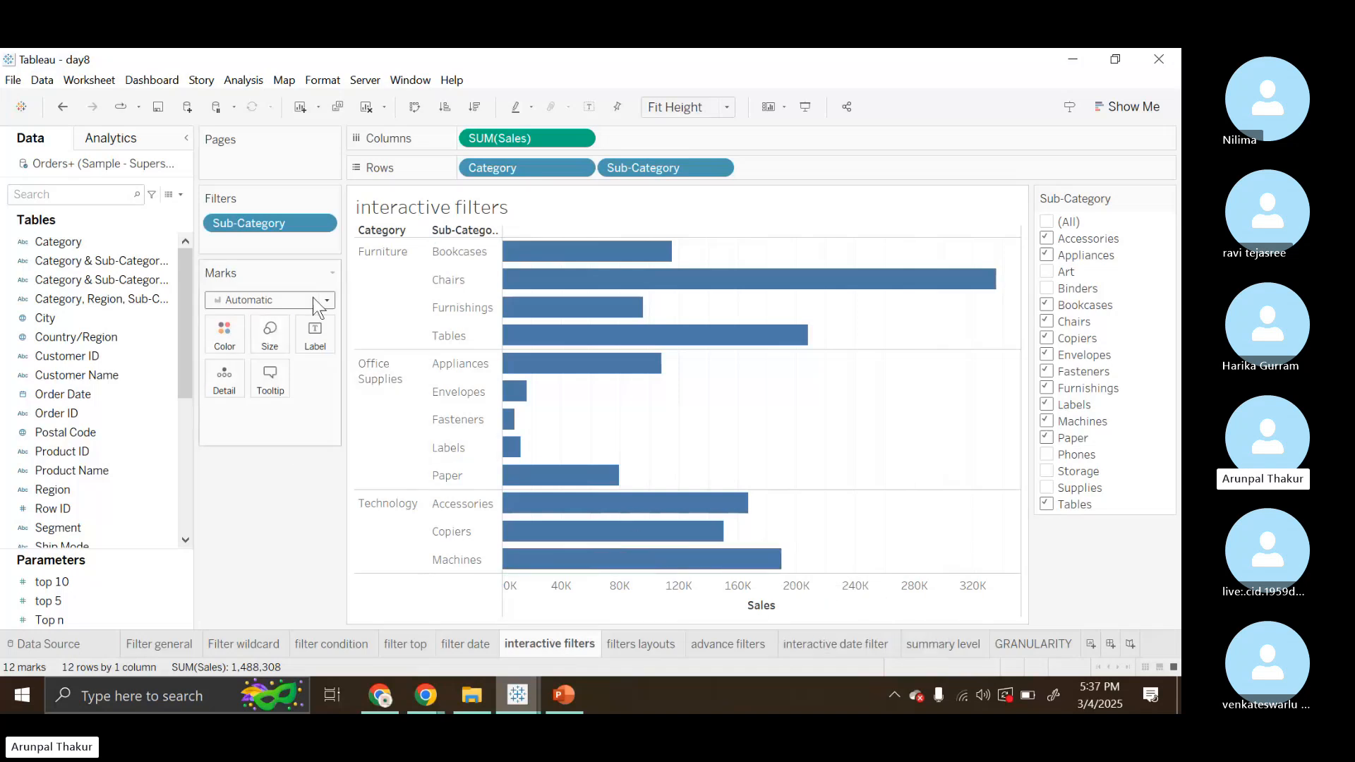
pyautogui.click(321, 223)
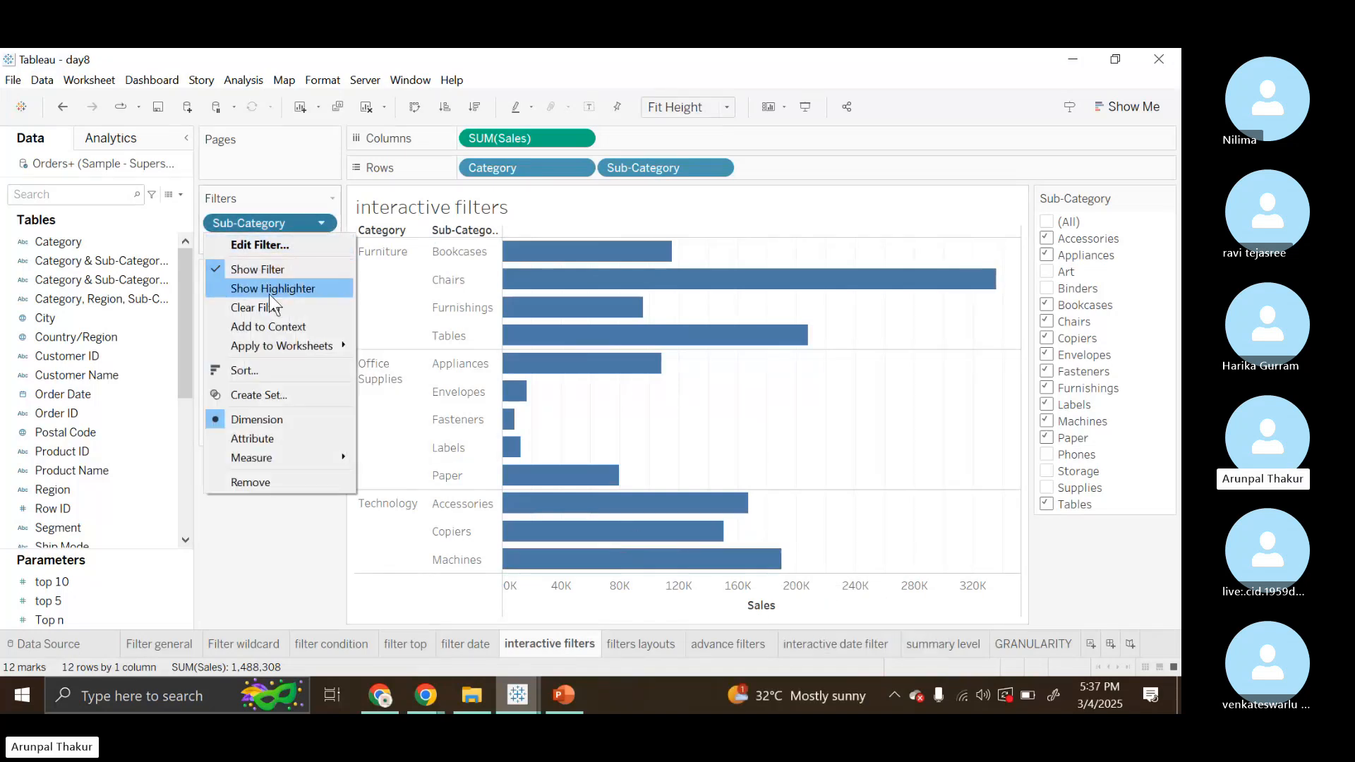
pyautogui.click(244, 268)
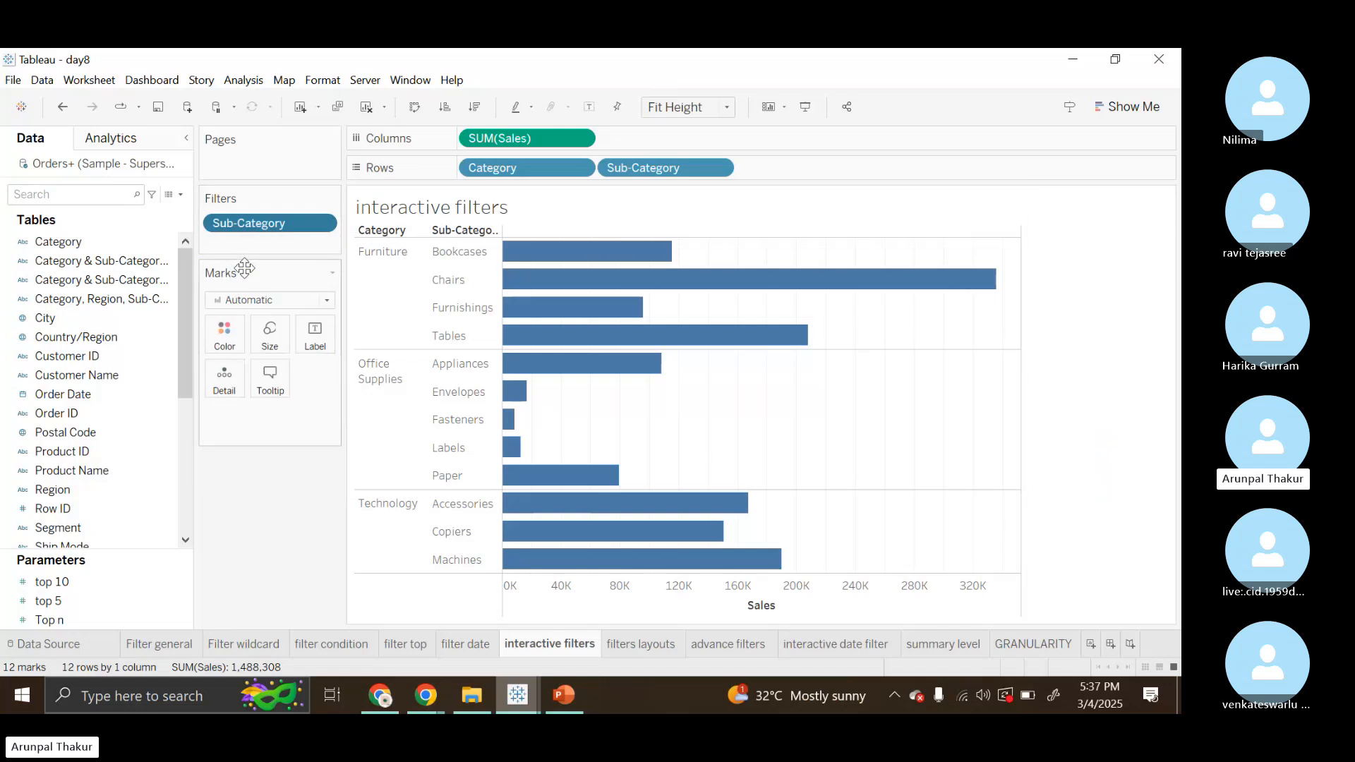
# - Edit the Sub-Category filter to leave out Chairs and Copiers, and apply it
pyautogui.click(323, 225)
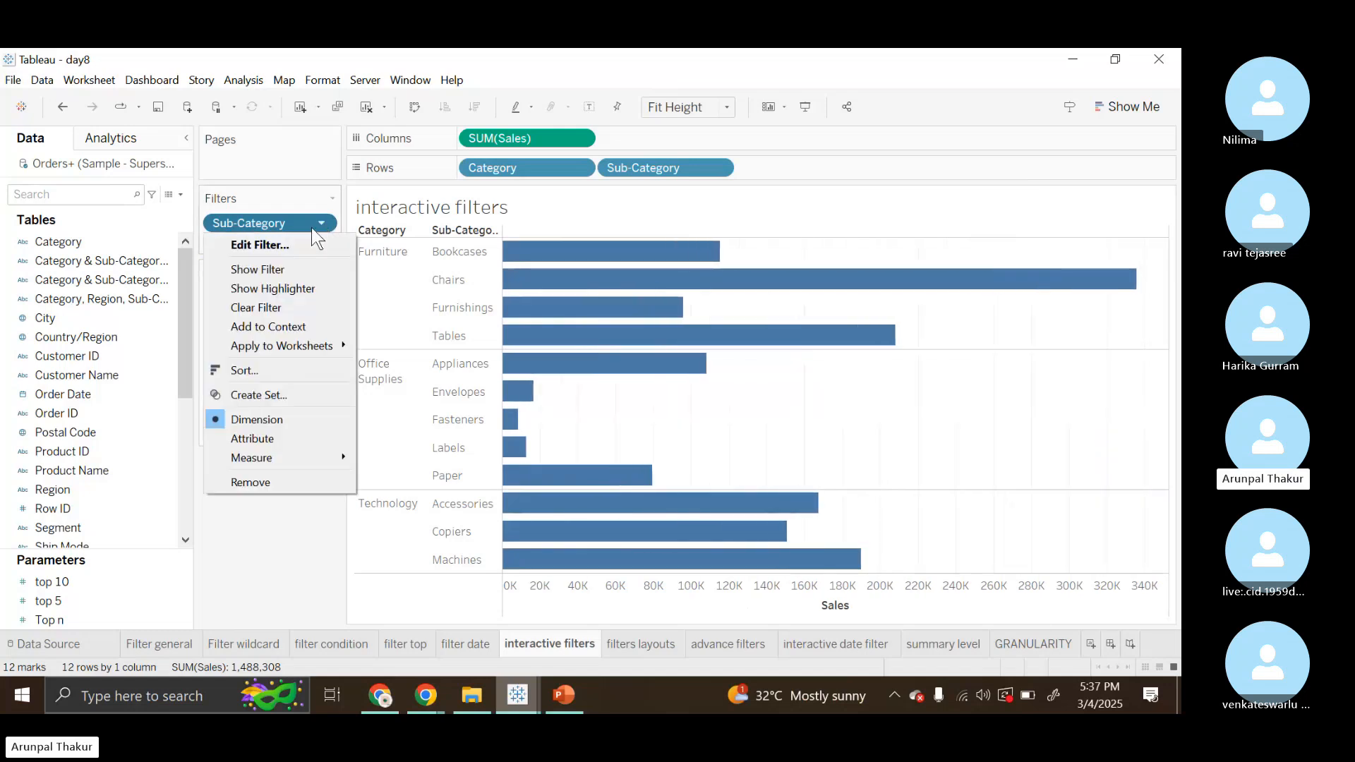
pyautogui.click(265, 244)
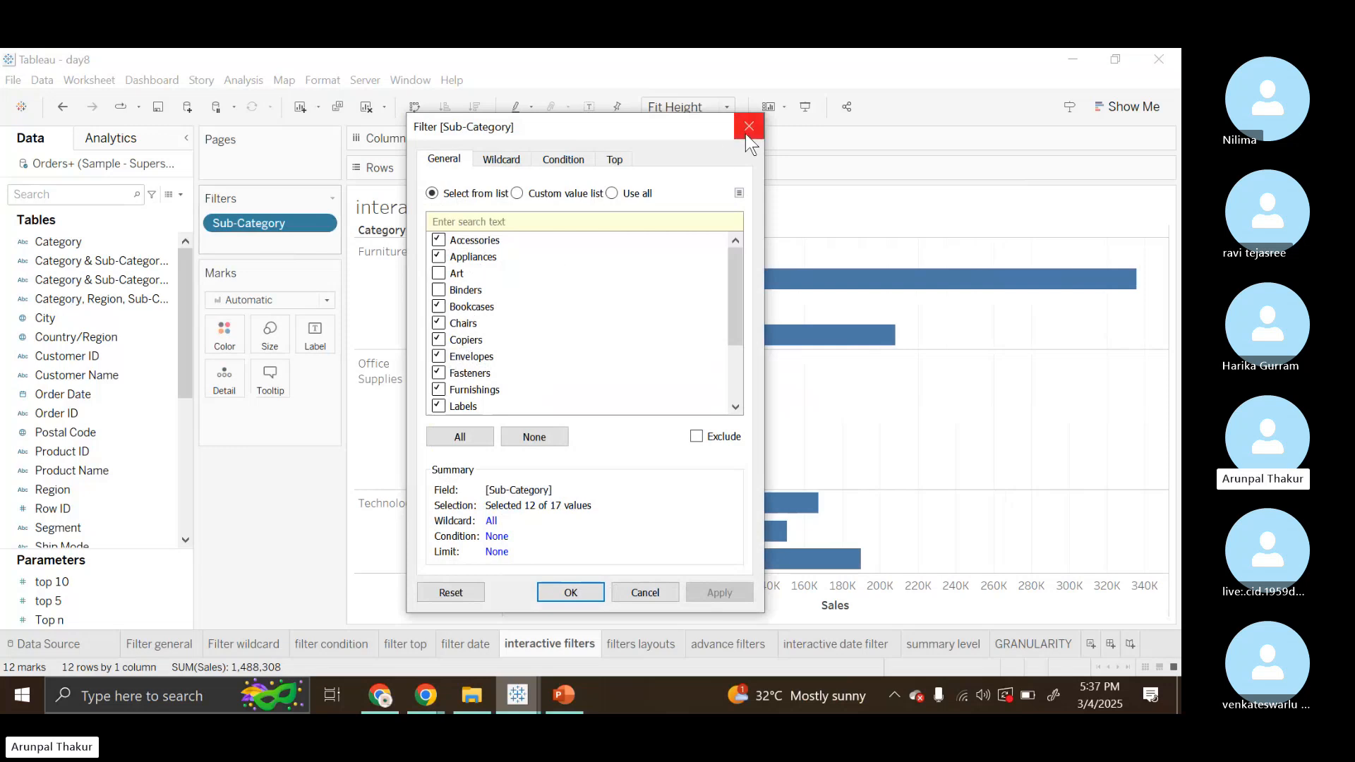
pyautogui.click(438, 324)
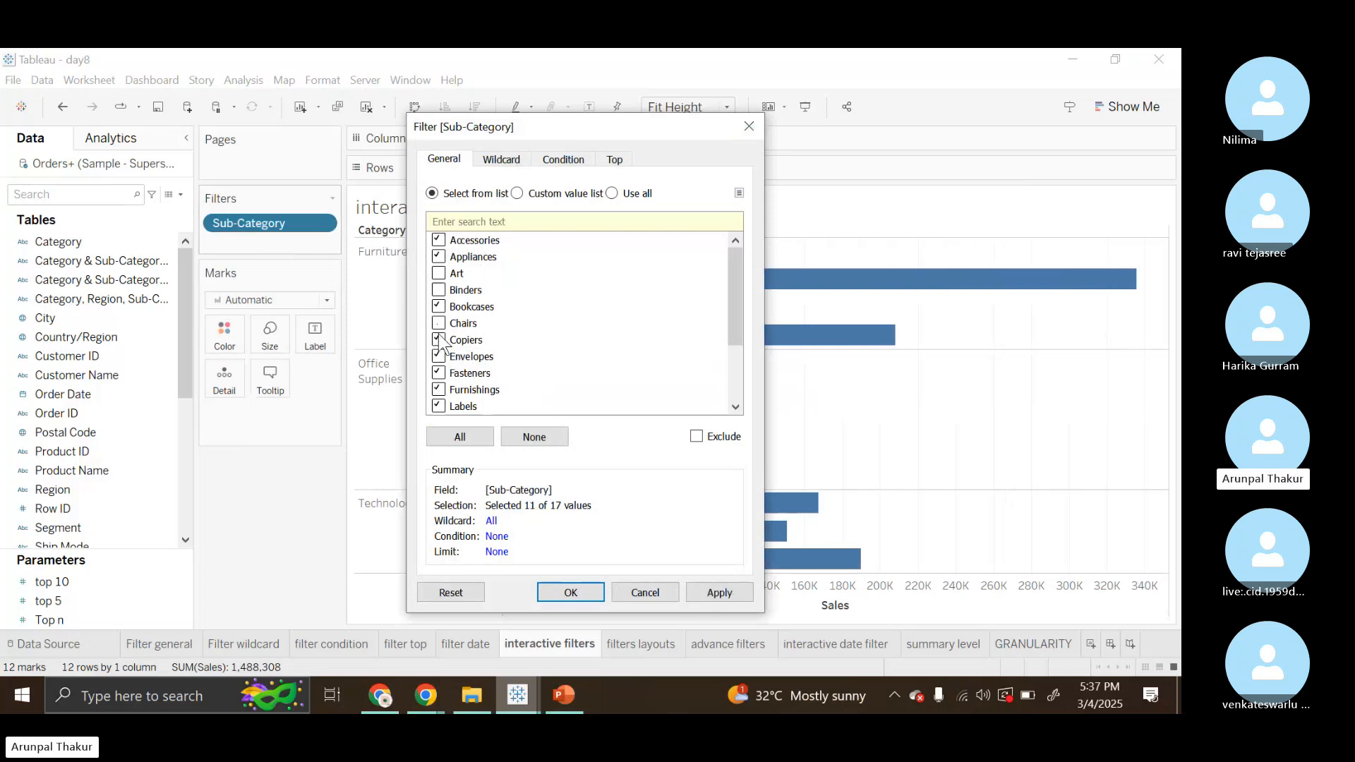
pyautogui.click(439, 340)
pyautogui.click(725, 590)
pyautogui.click(571, 593)
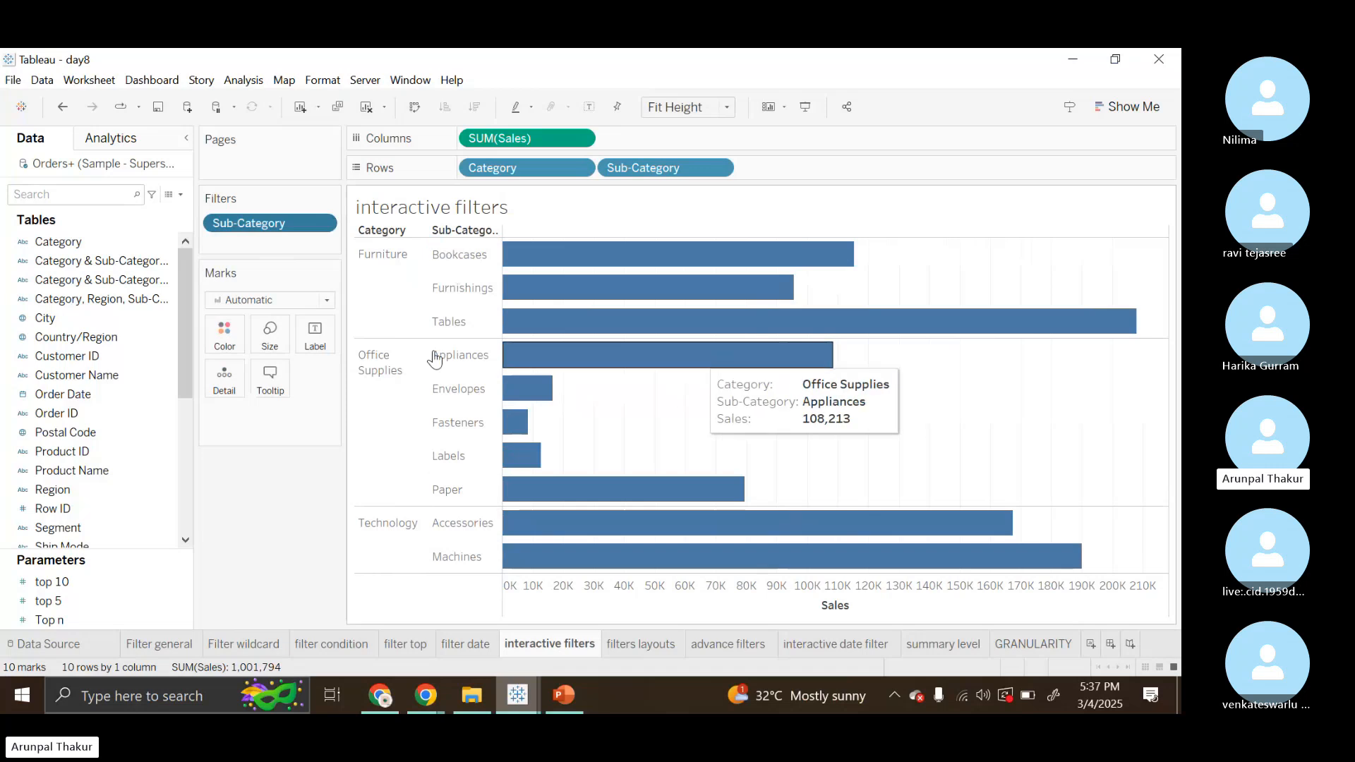
# - Show the Sub-Category filter control beside the chart, and use it to include Chairs and Phones
pyautogui.click(321, 223)
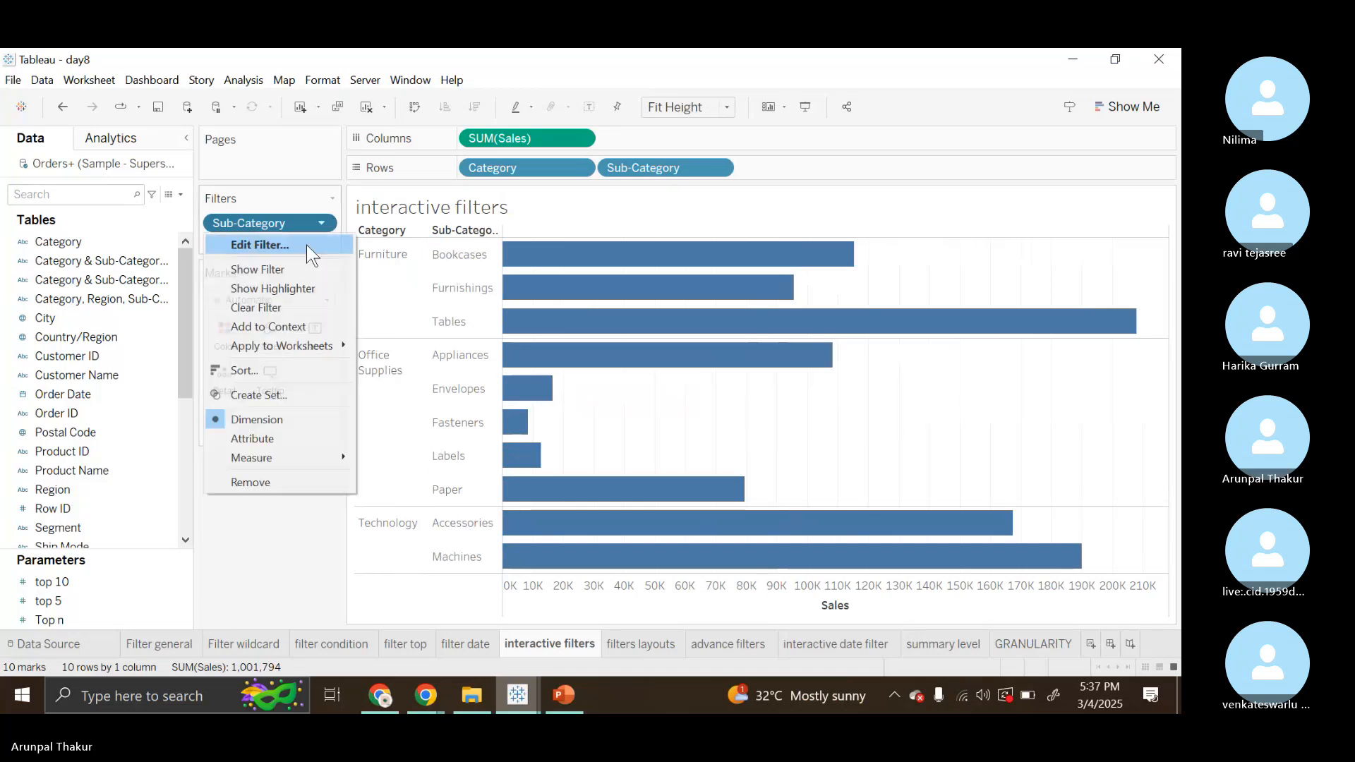
pyautogui.click(250, 266)
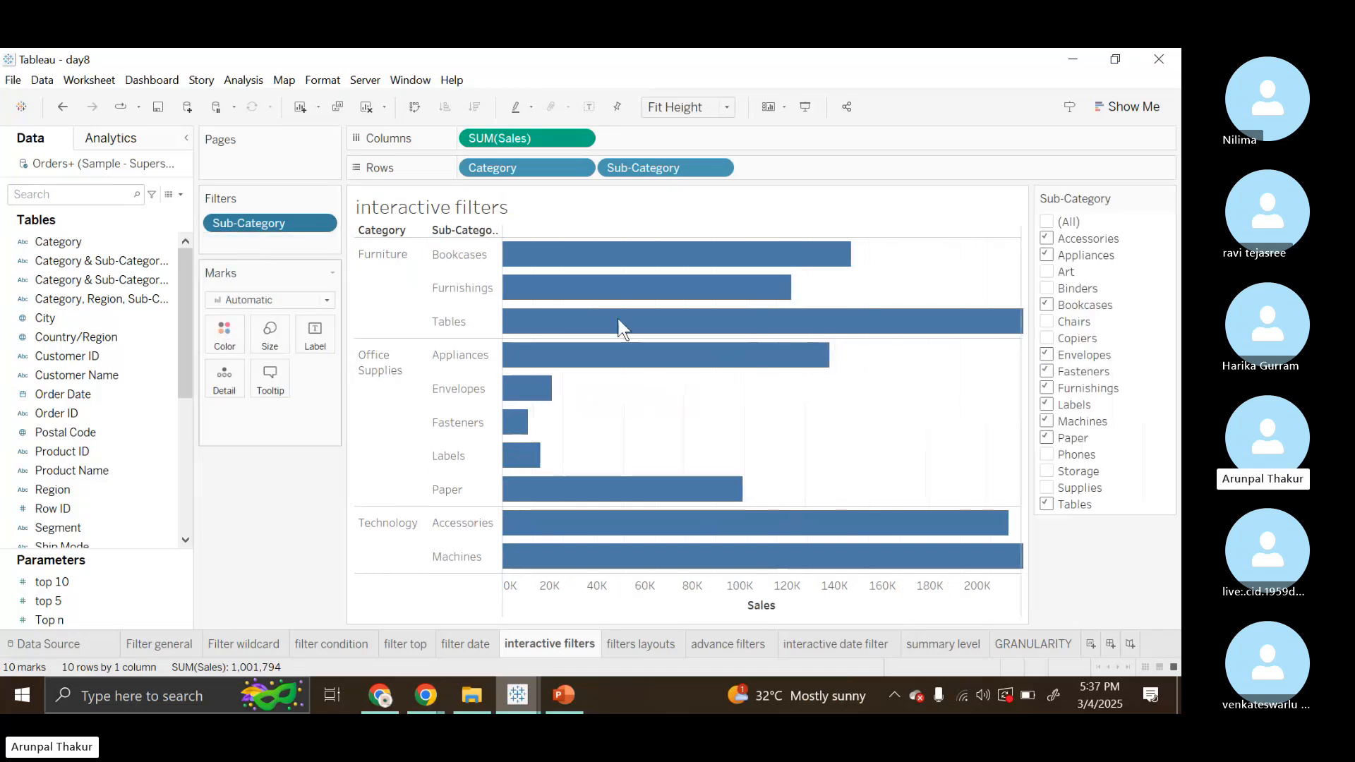
pyautogui.click(1047, 323)
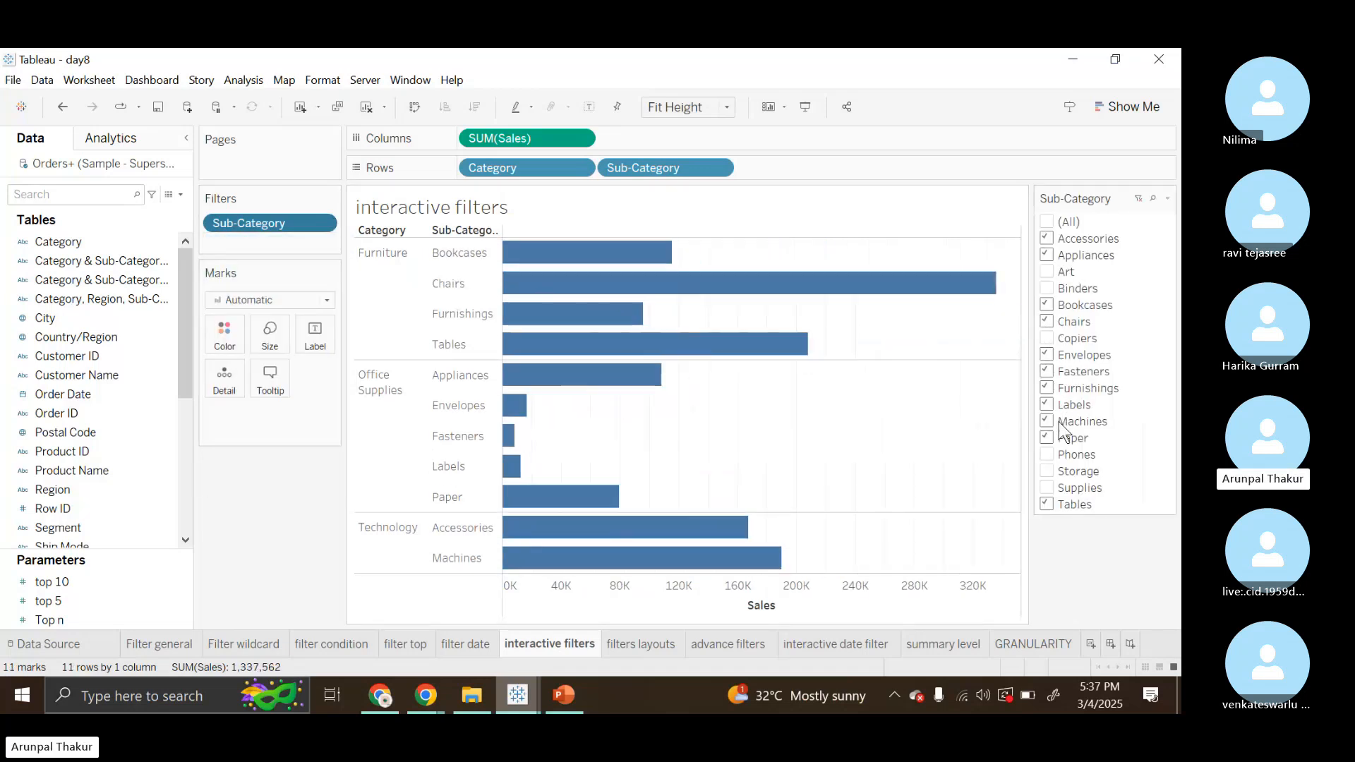
pyautogui.click(1047, 456)
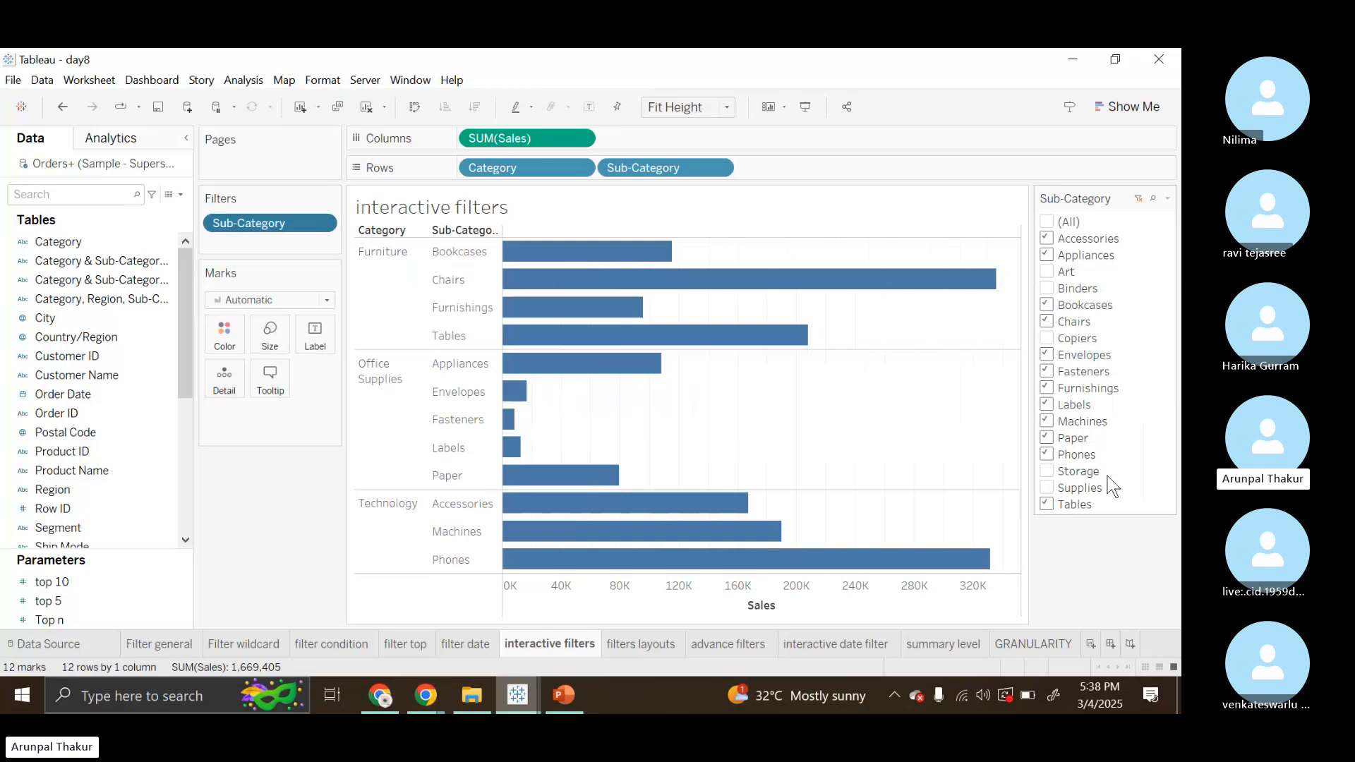
# - On the filters layouts sheet, remove the Category field from the colour marks
pyautogui.click(656, 644)
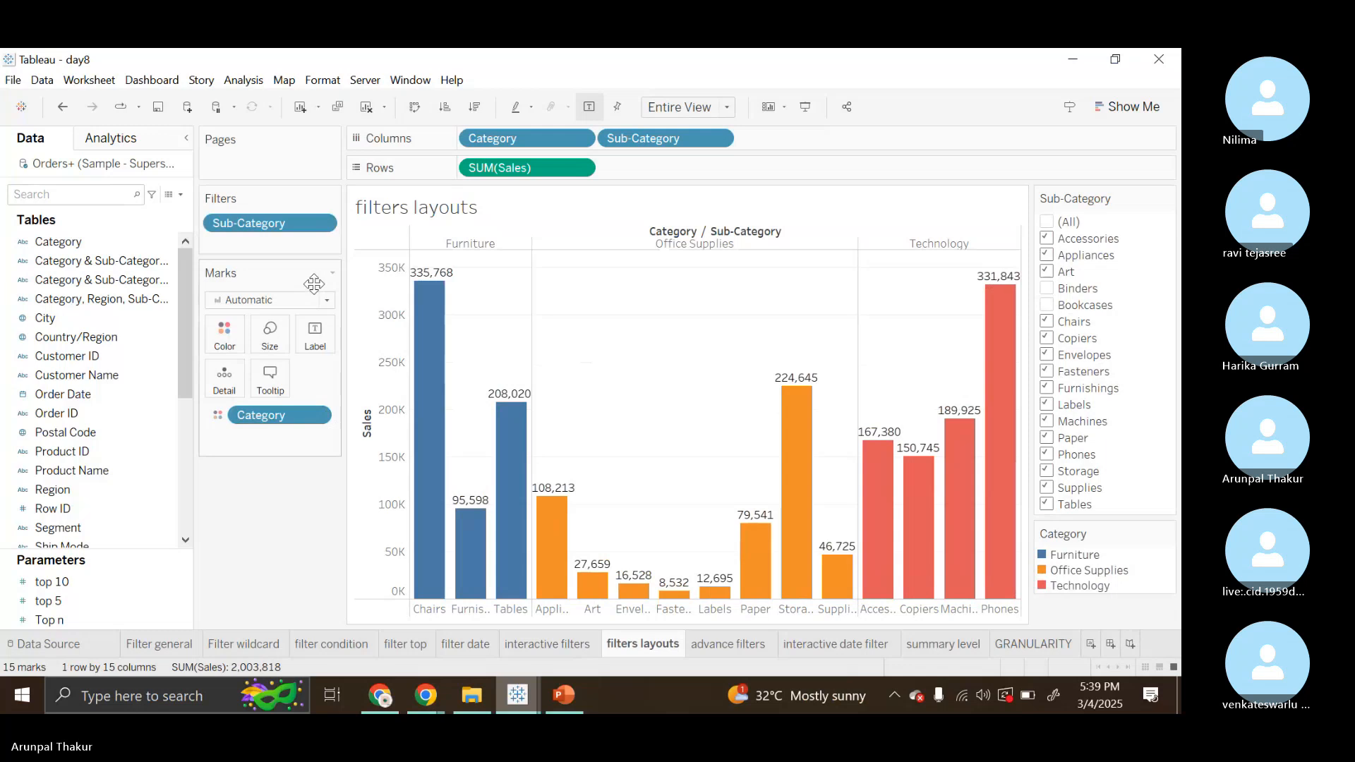
pyautogui.moveTo(271, 425); pyautogui.dragTo(247, 518)
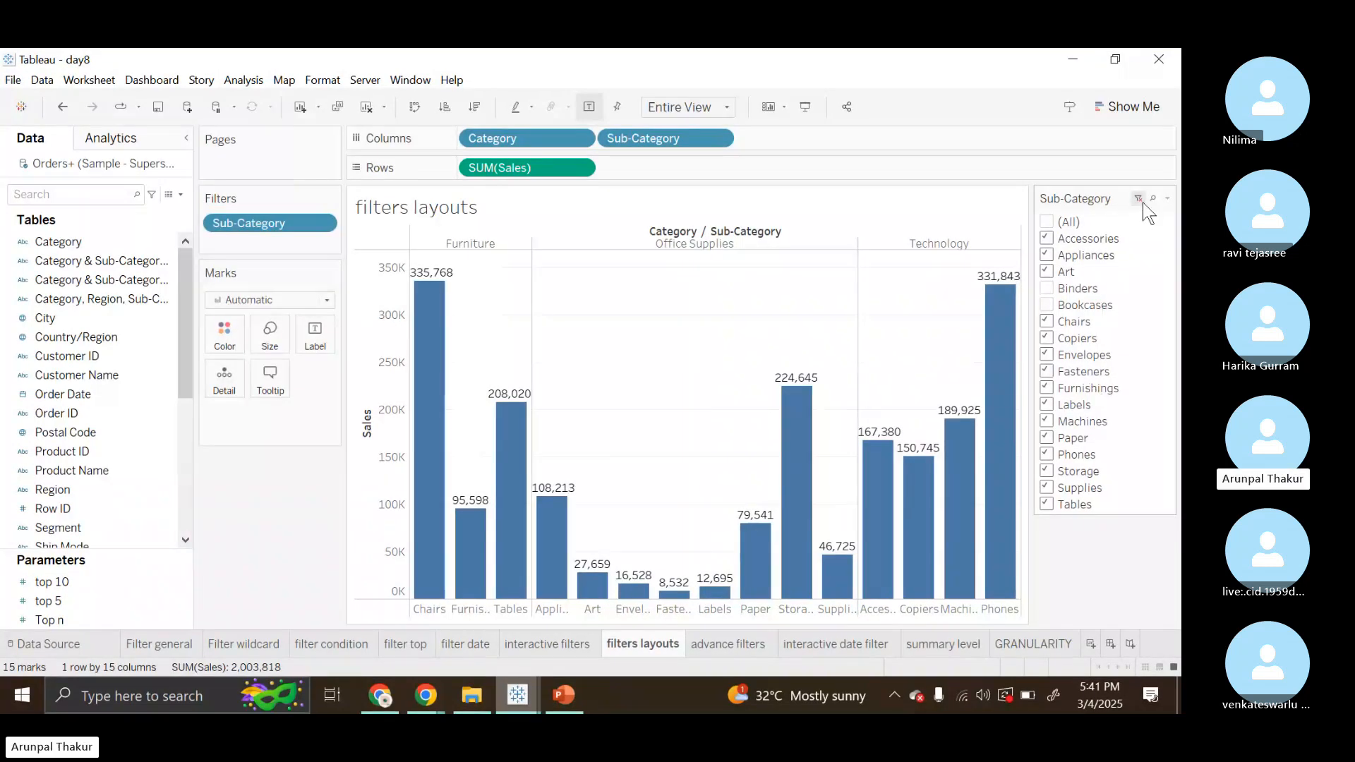
# - Change the Sub-Category filter control to Single Value (list), and select Binders and after it Bookcases
pyautogui.click(1167, 199)
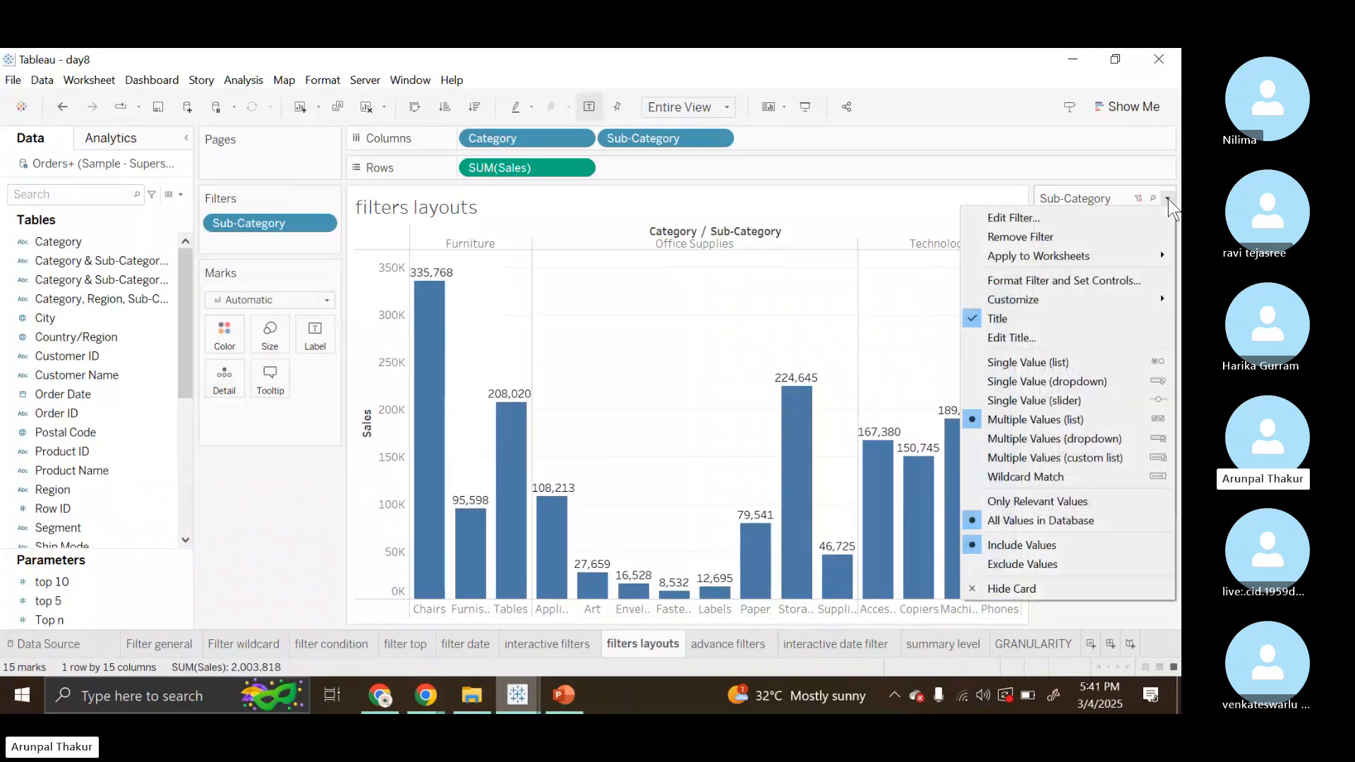
pyautogui.click(1064, 362)
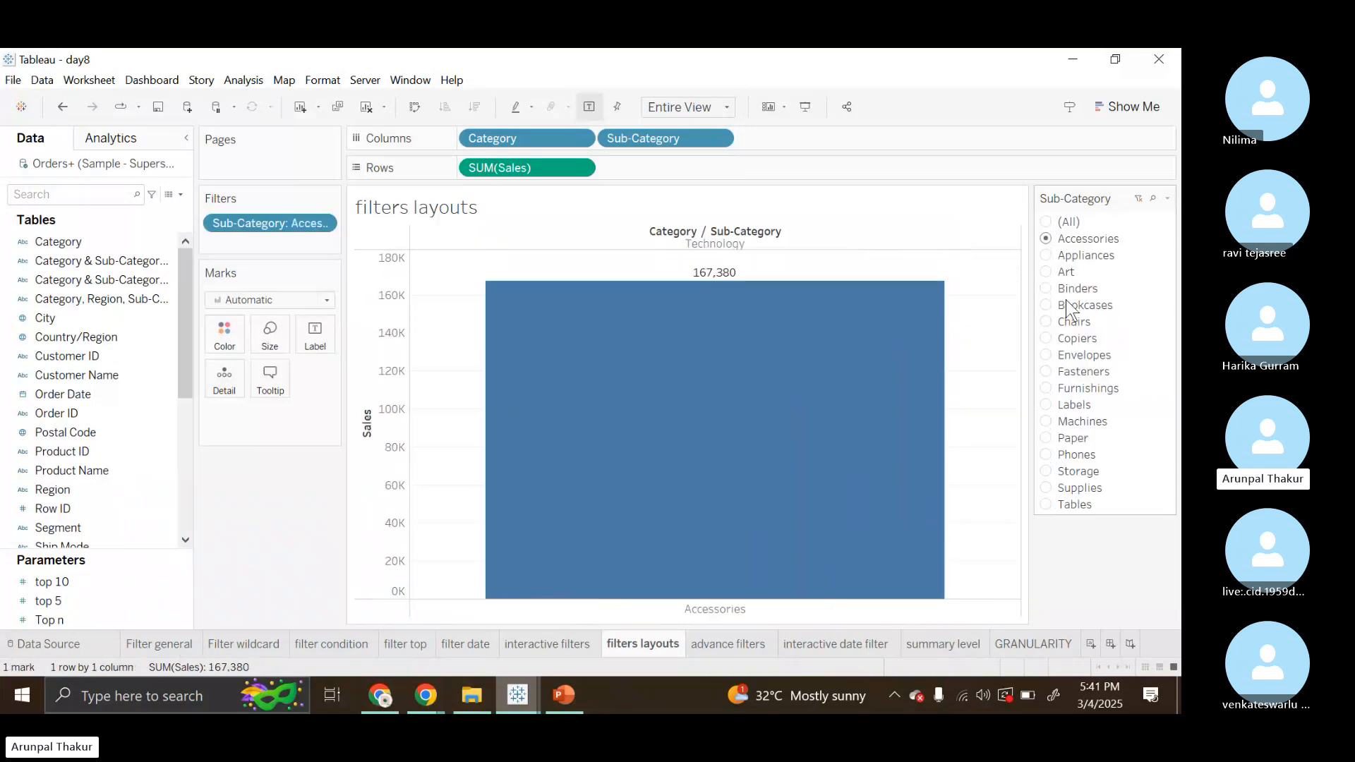
pyautogui.click(1047, 289)
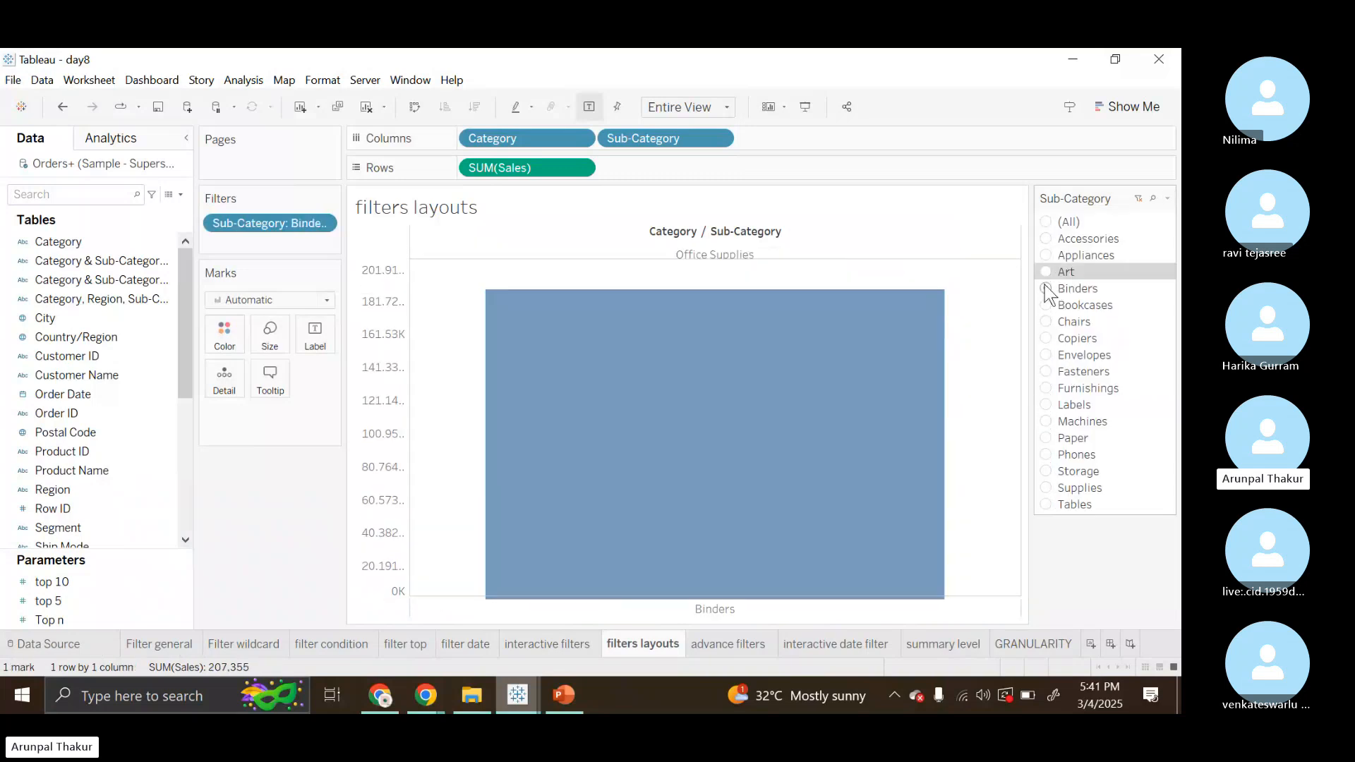
pyautogui.click(1049, 303)
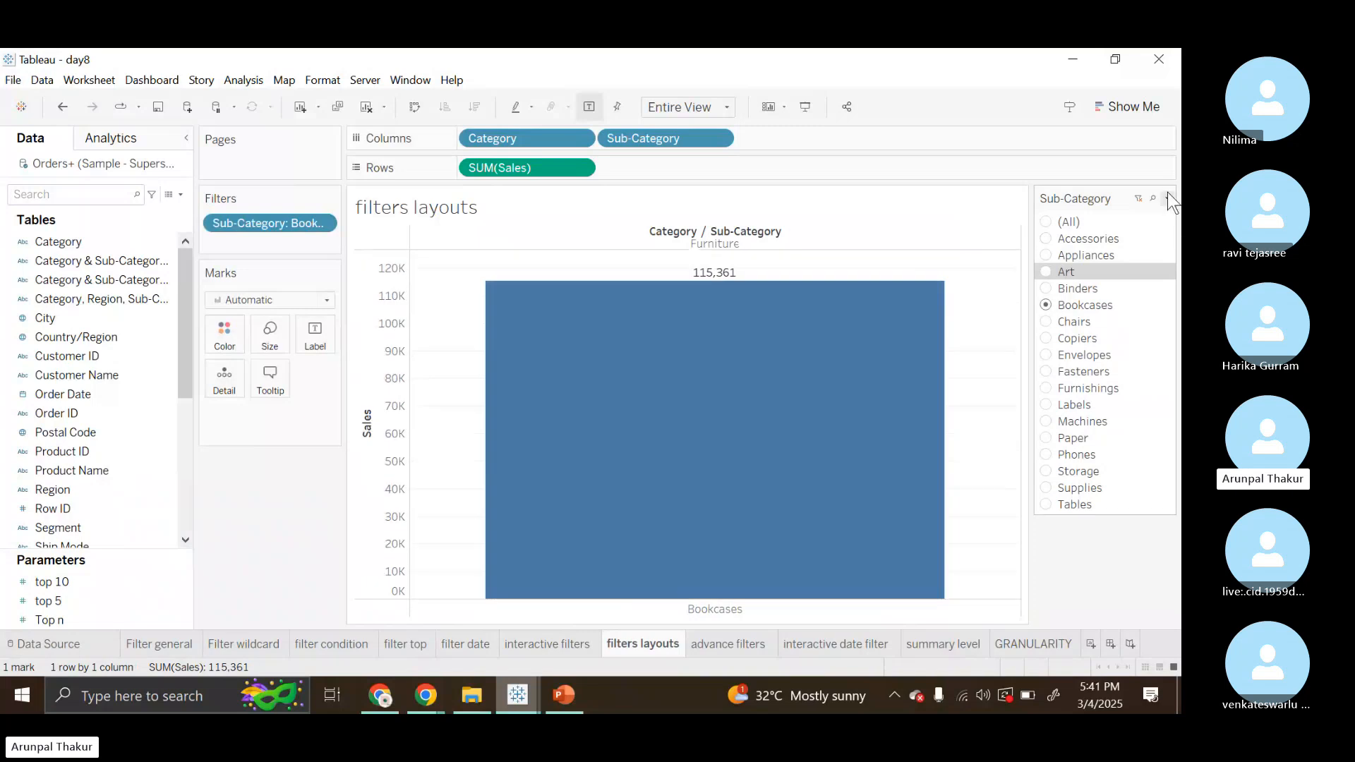
# - Change the Sub-Category filter control to Multiple Values (list), and add Machines, Paper and Phones to the selection
pyautogui.click(1167, 199)
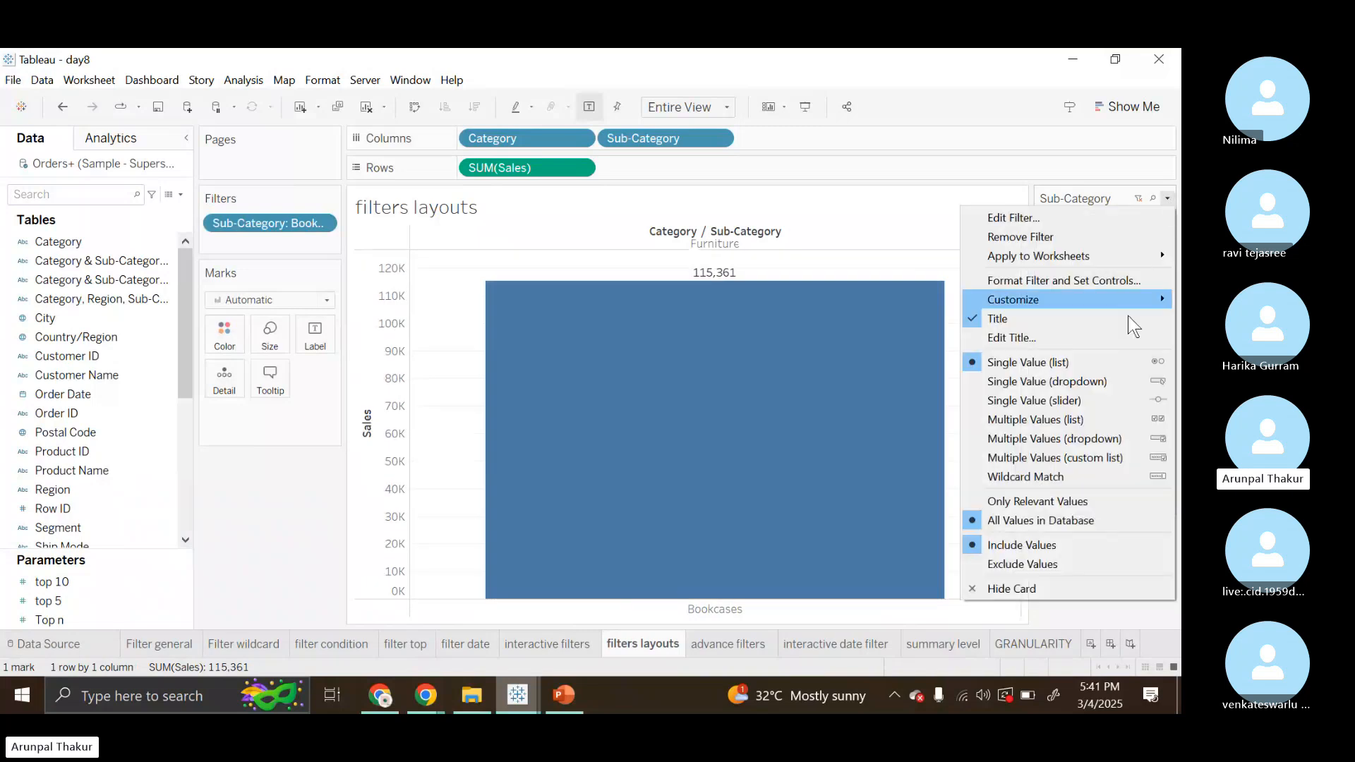
pyautogui.click(1091, 420)
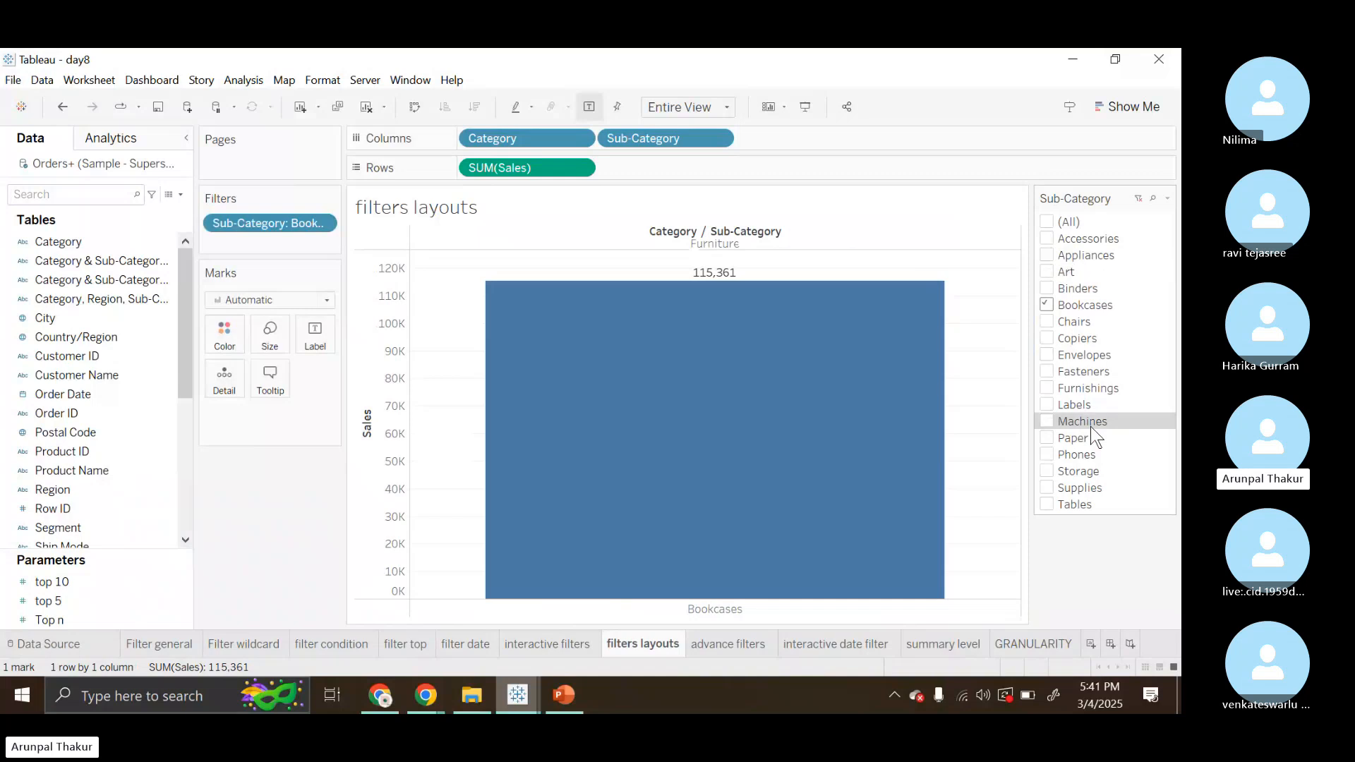
pyautogui.click(1047, 422)
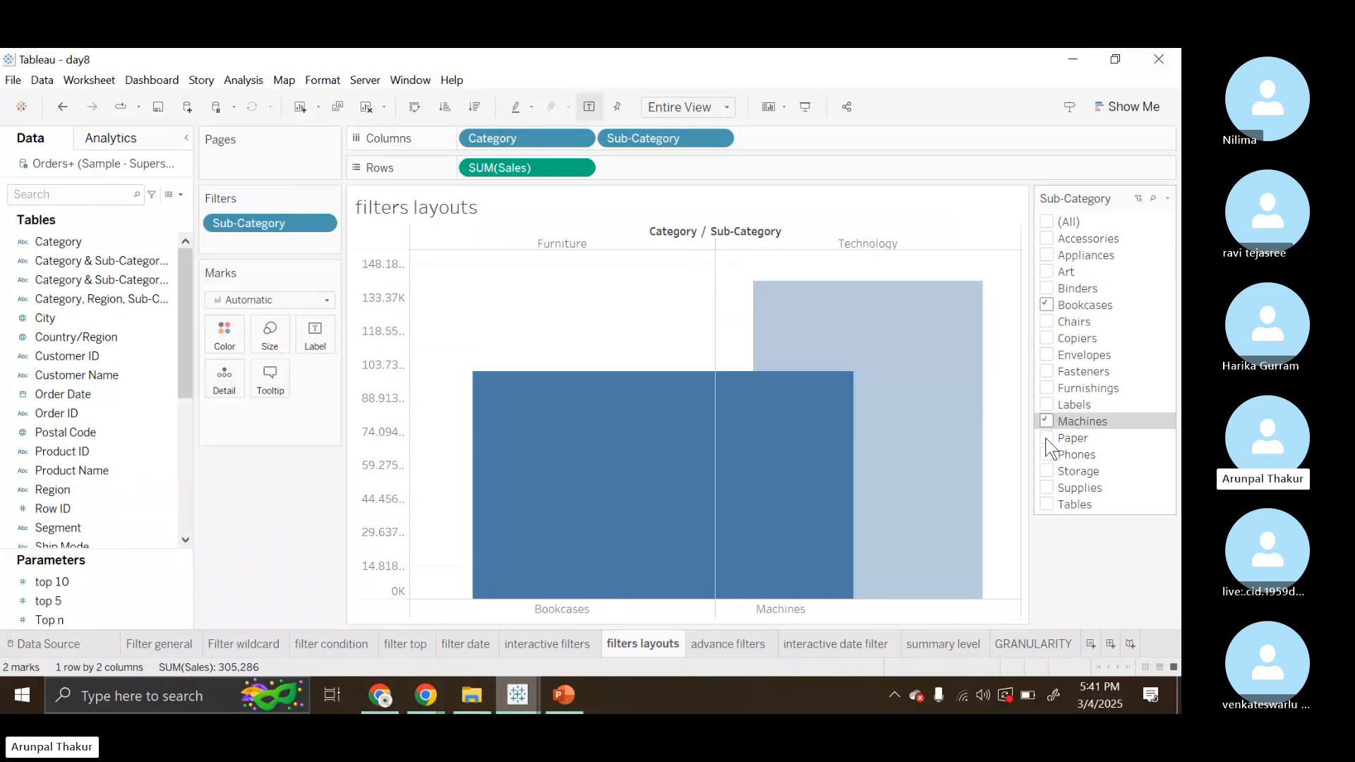
pyautogui.click(1047, 439)
pyautogui.click(1047, 454)
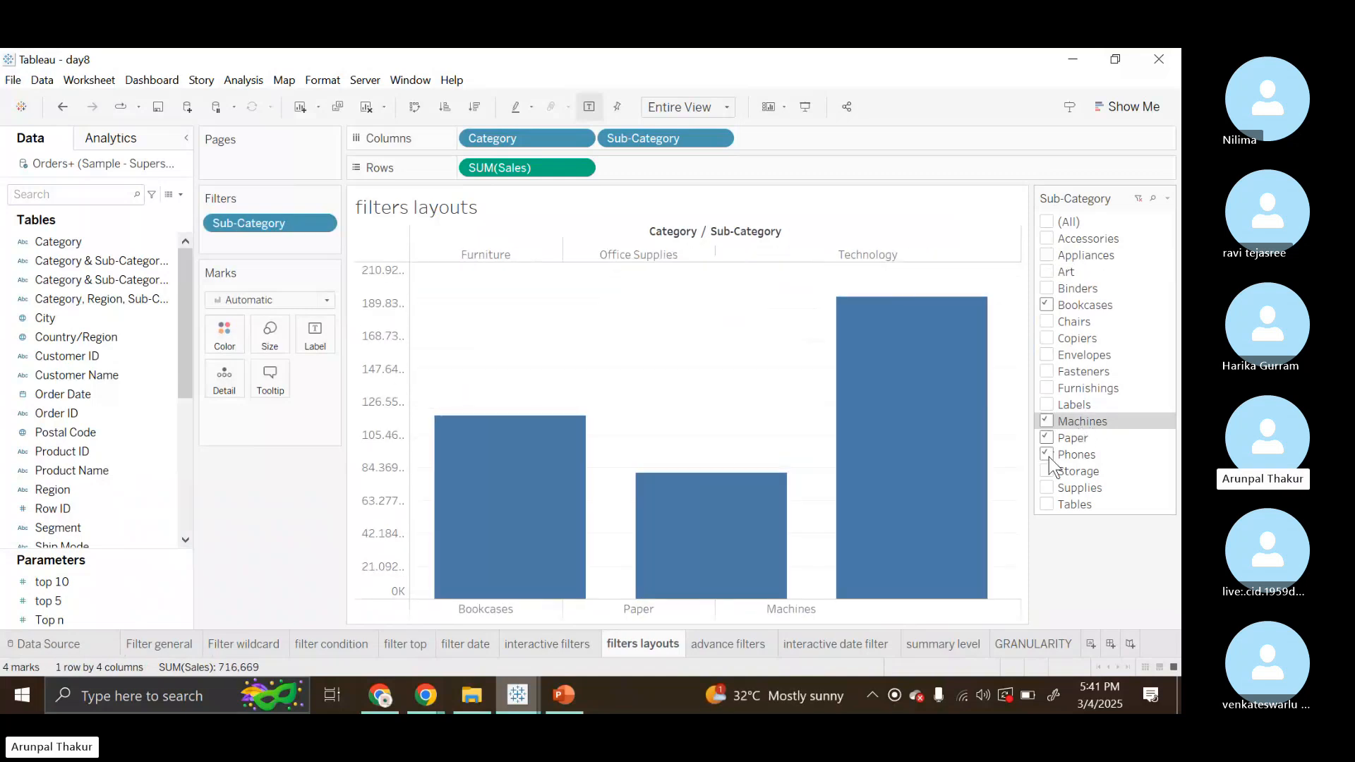
# - Change the Sub-Category filter control to Single Value (dropdown), and choose Copiers
pyautogui.click(1167, 198)
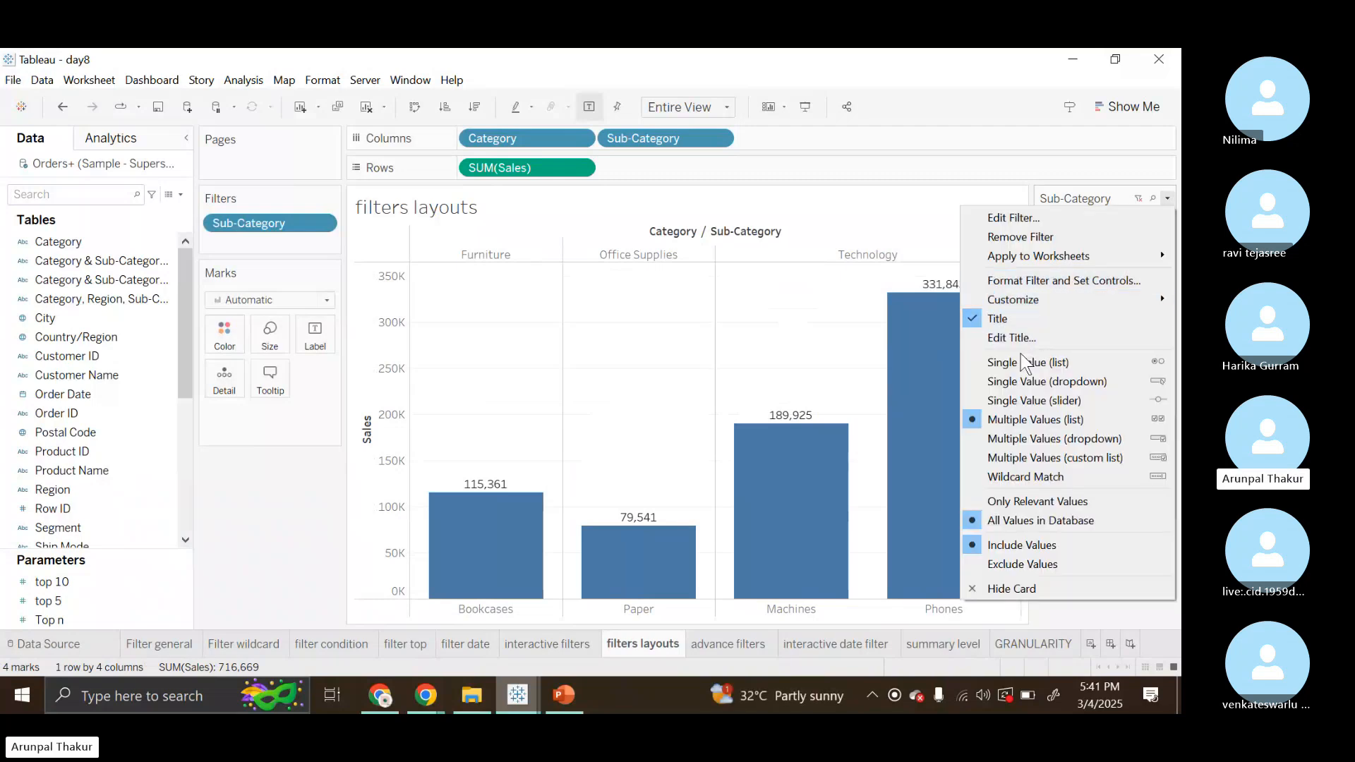
pyautogui.click(1027, 384)
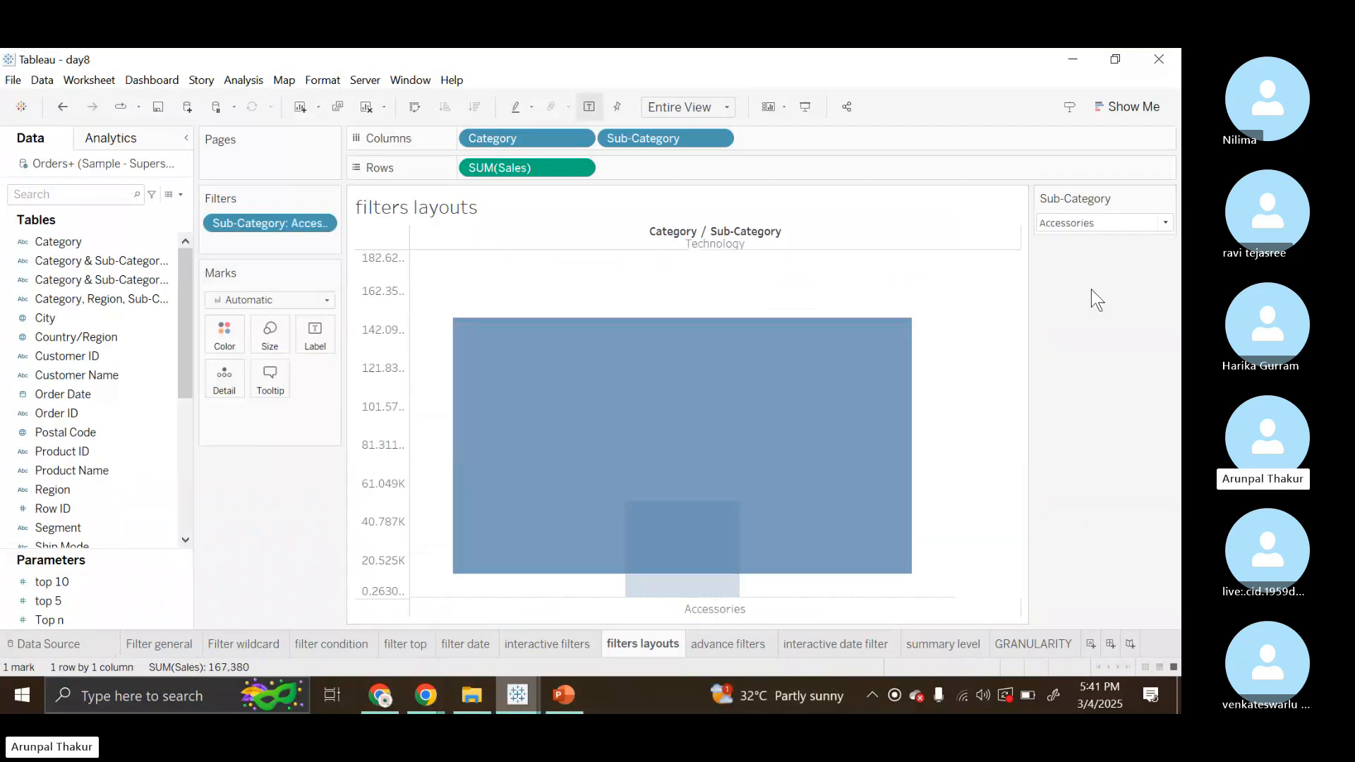
pyautogui.click(1165, 223)
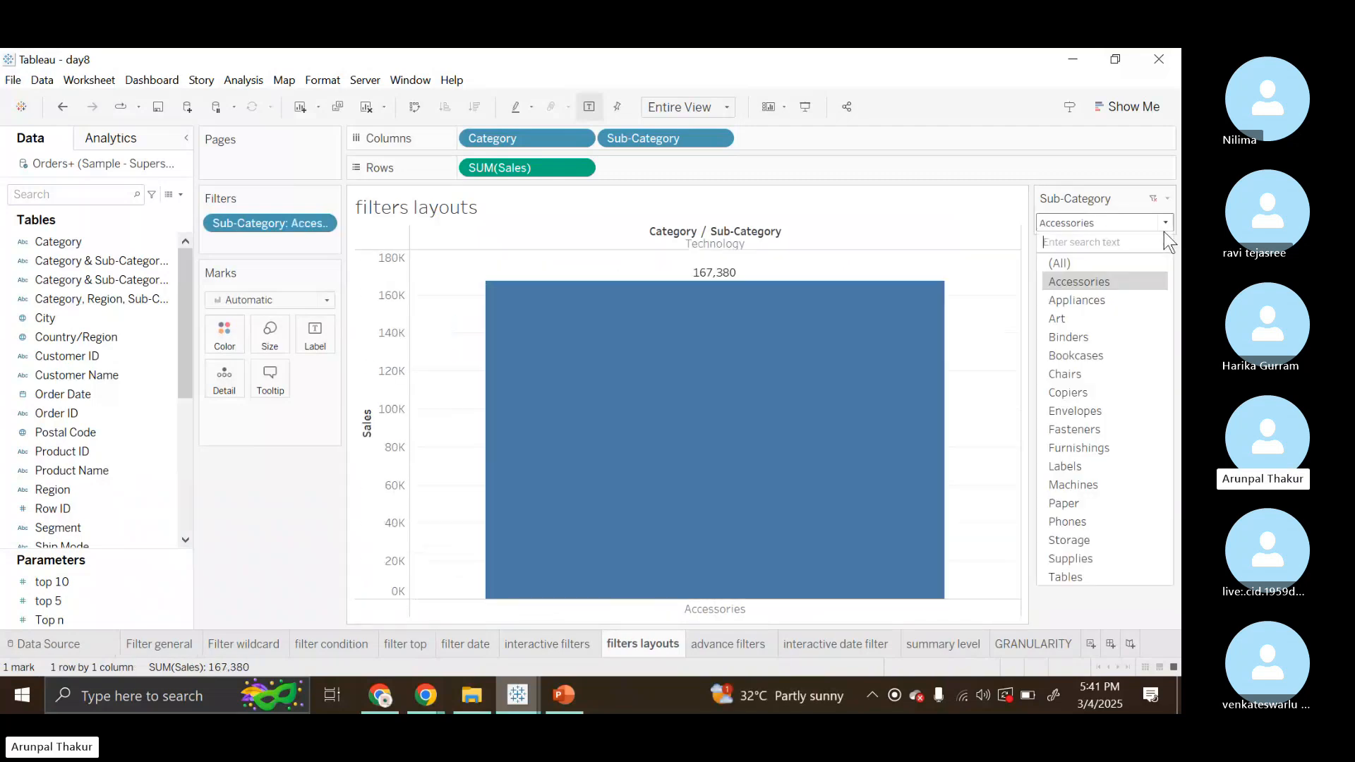
pyautogui.click(1081, 392)
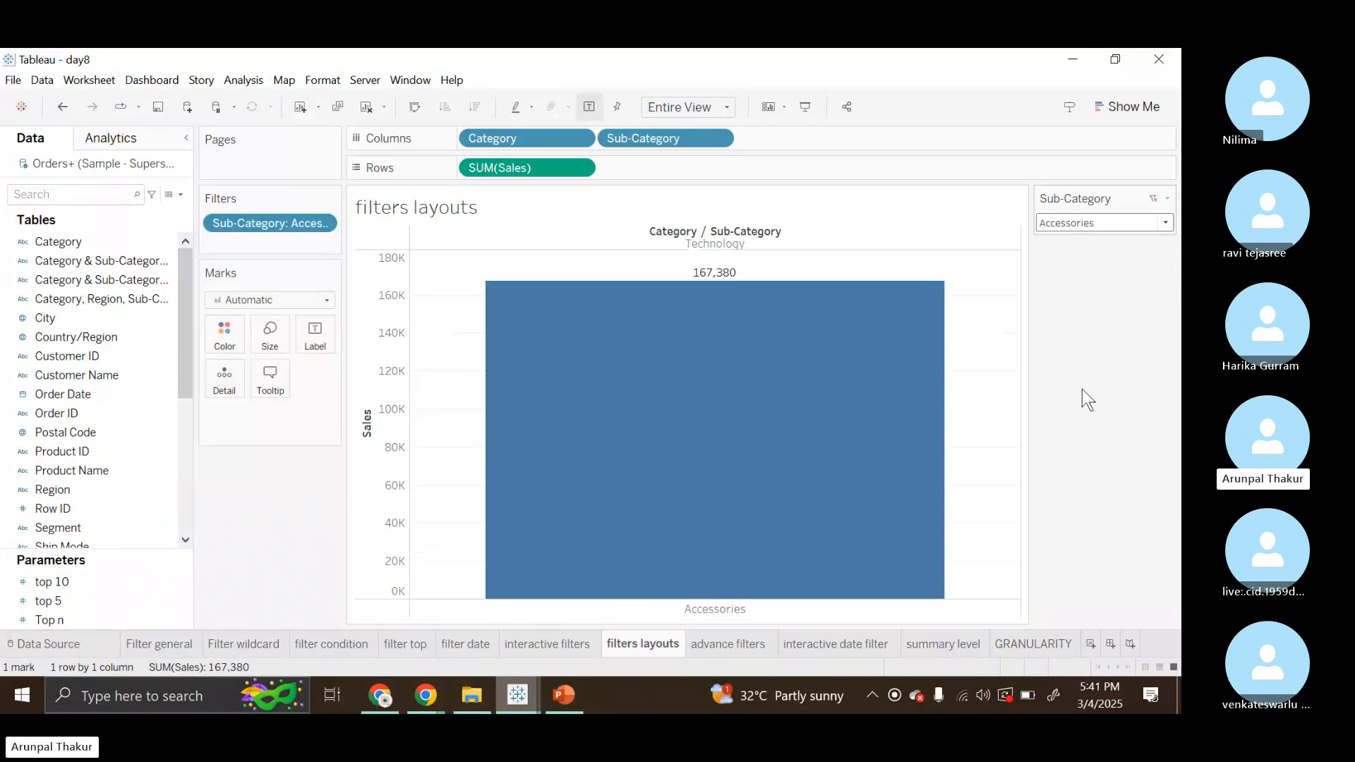
# - Change the Sub-Category filter control to Single Value (slider), and move it to Furnishings and on to Paper
pyautogui.click(1167, 198)
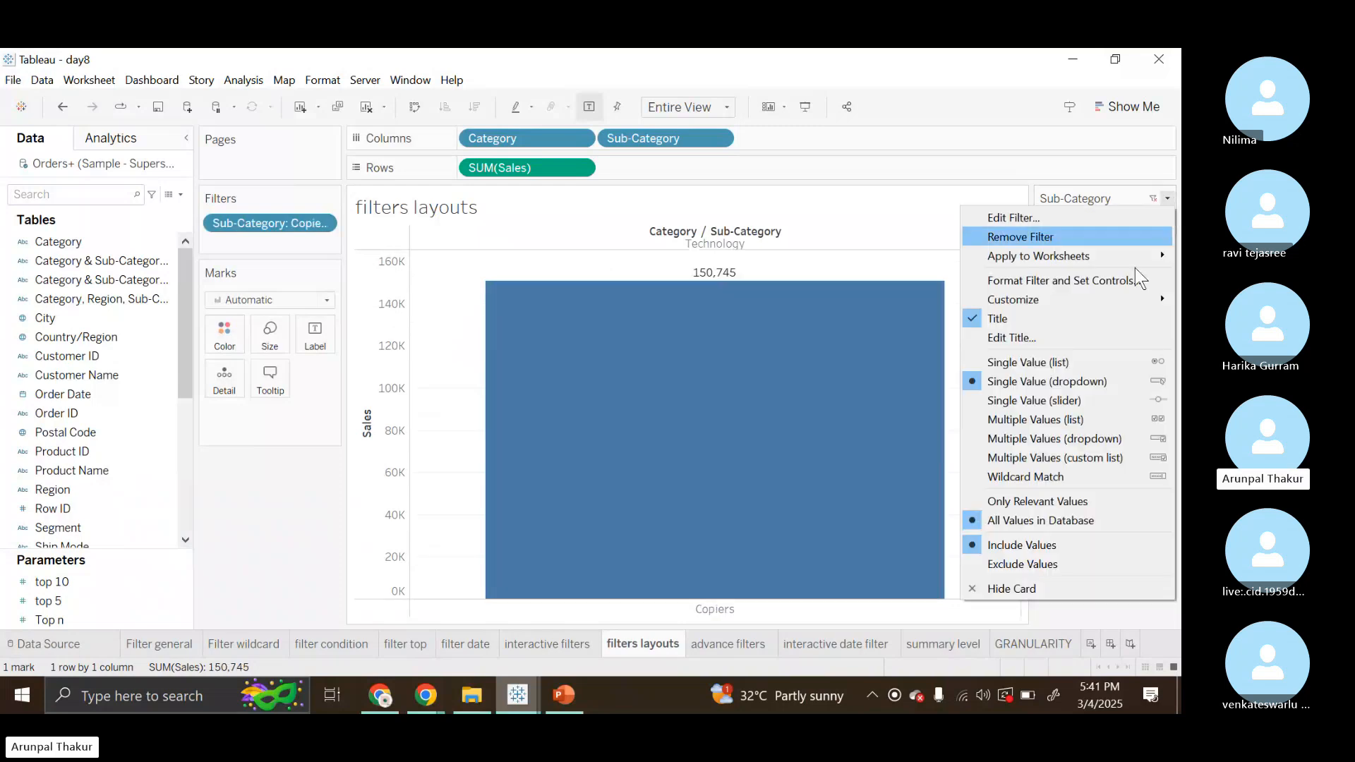
pyautogui.click(1038, 400)
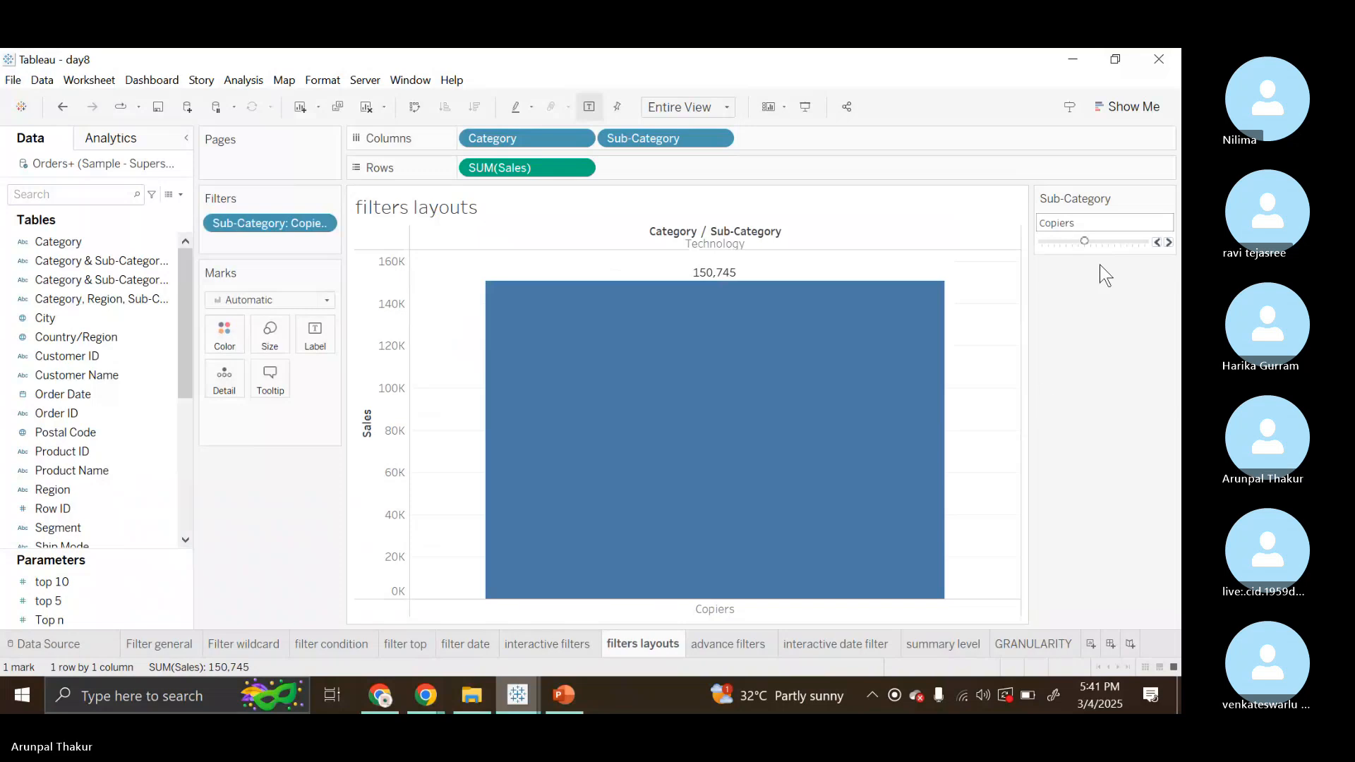
pyautogui.click(1106, 243)
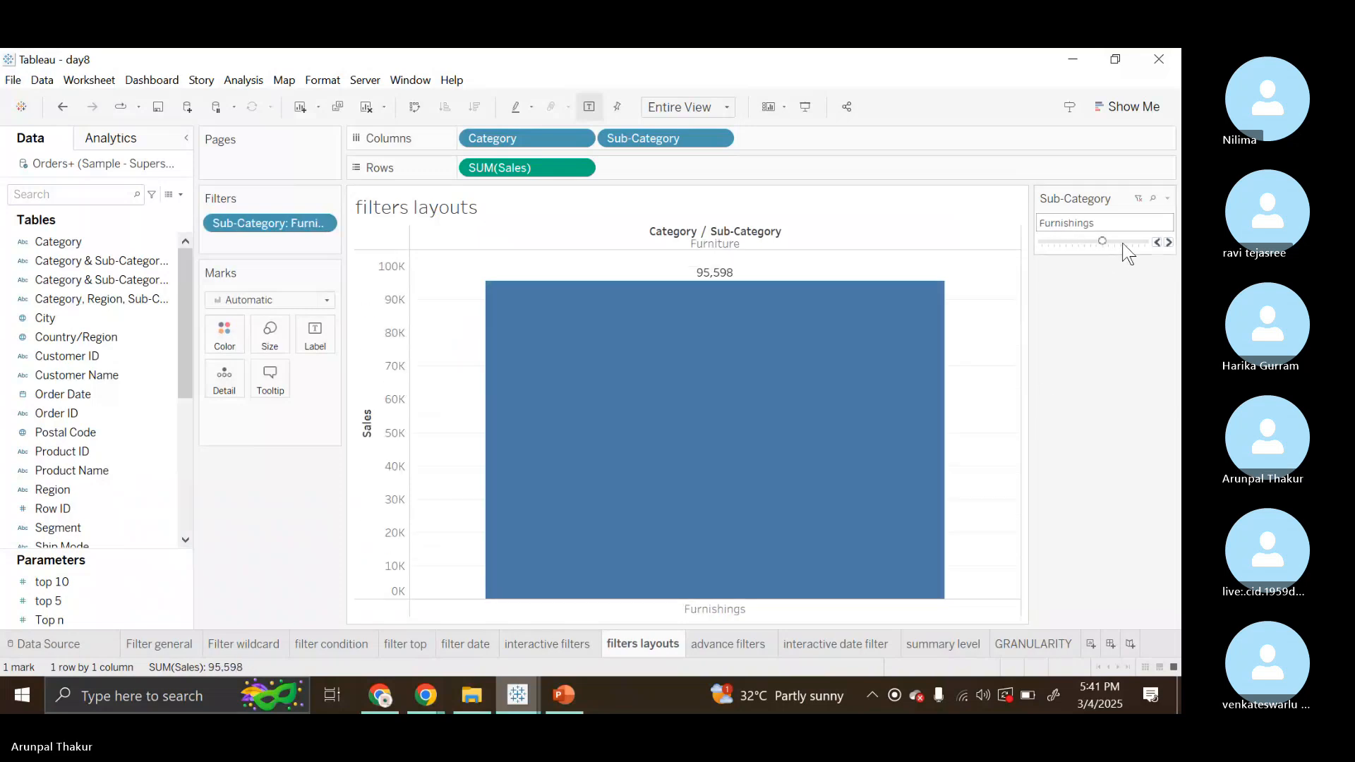
pyautogui.click(1124, 243)
# - Change the Sub-Category filter control to Multiple Values (dropdown), and add Fasteners, Copiers and Chairs to the selection
pyautogui.click(1167, 198)
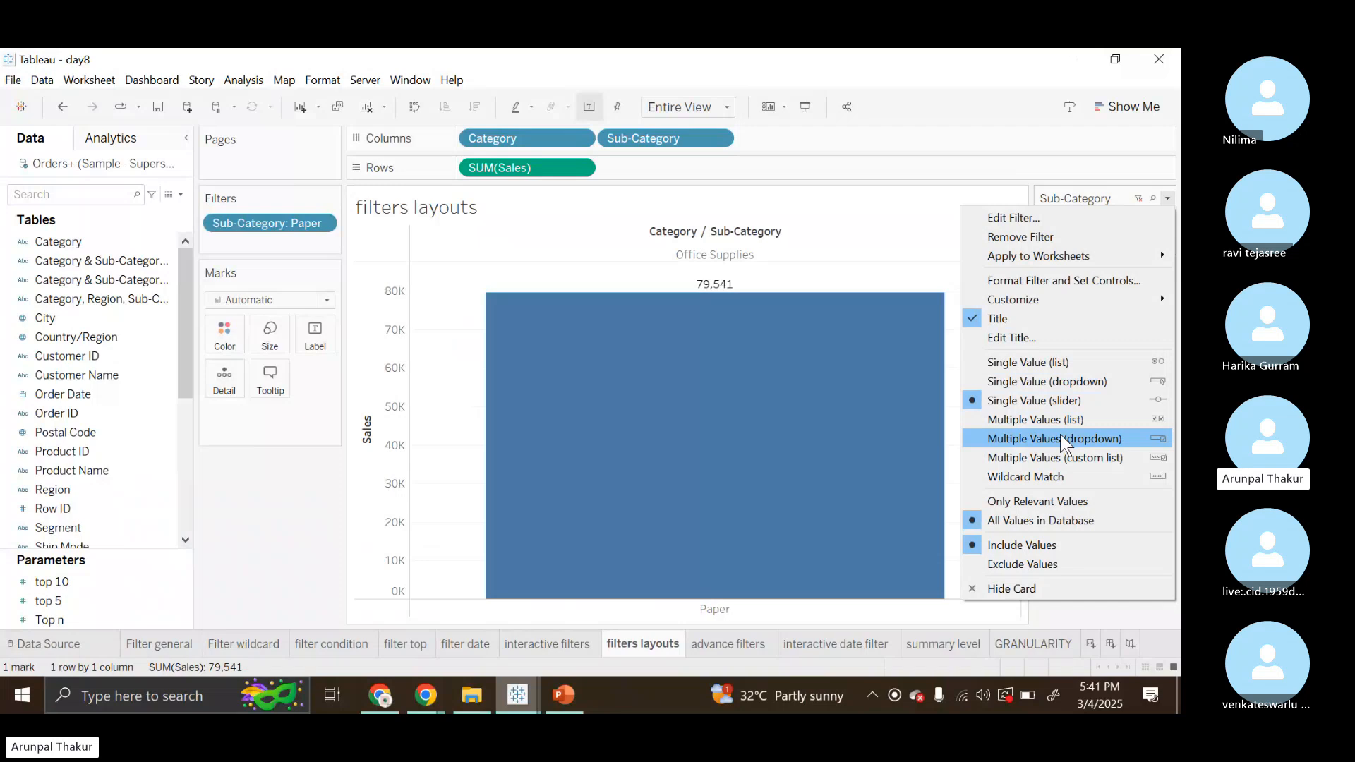
pyautogui.click(1062, 438)
pyautogui.click(1166, 223)
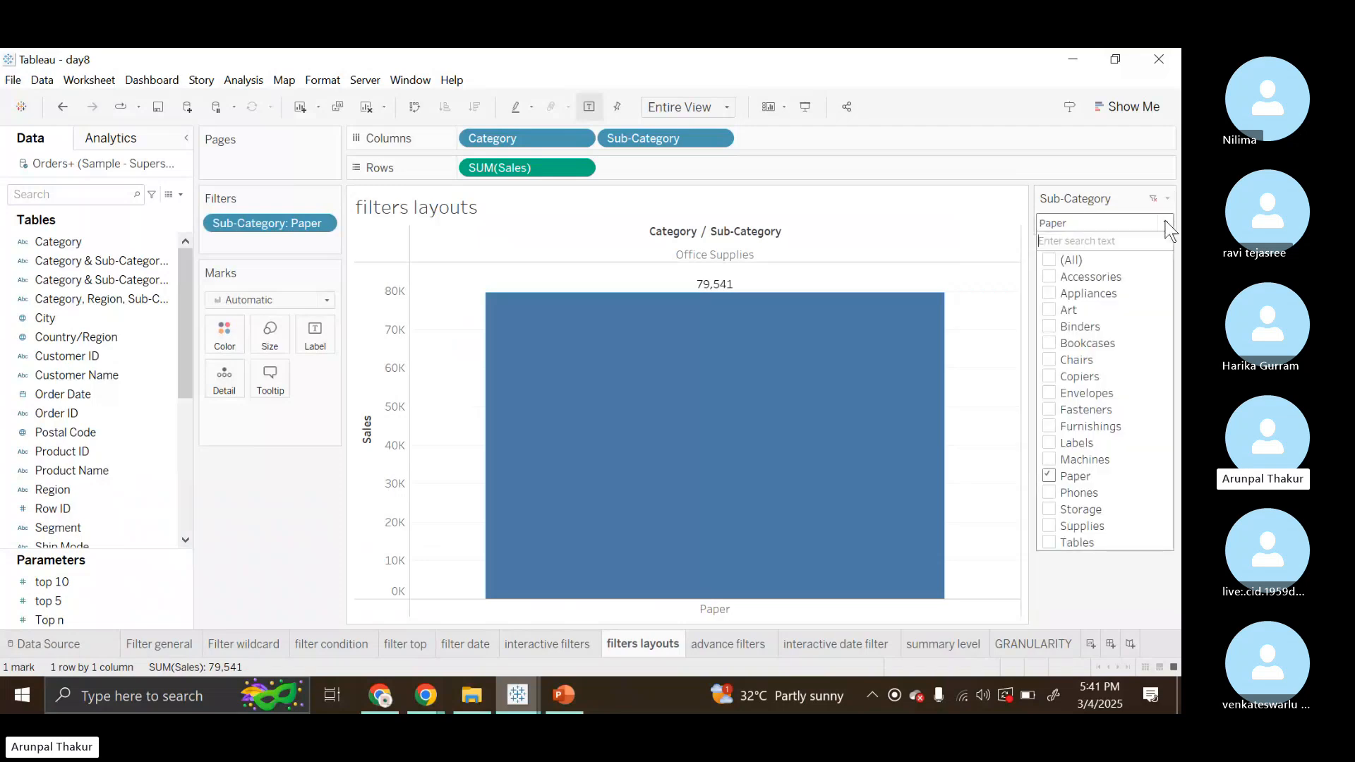
pyautogui.click(1050, 409)
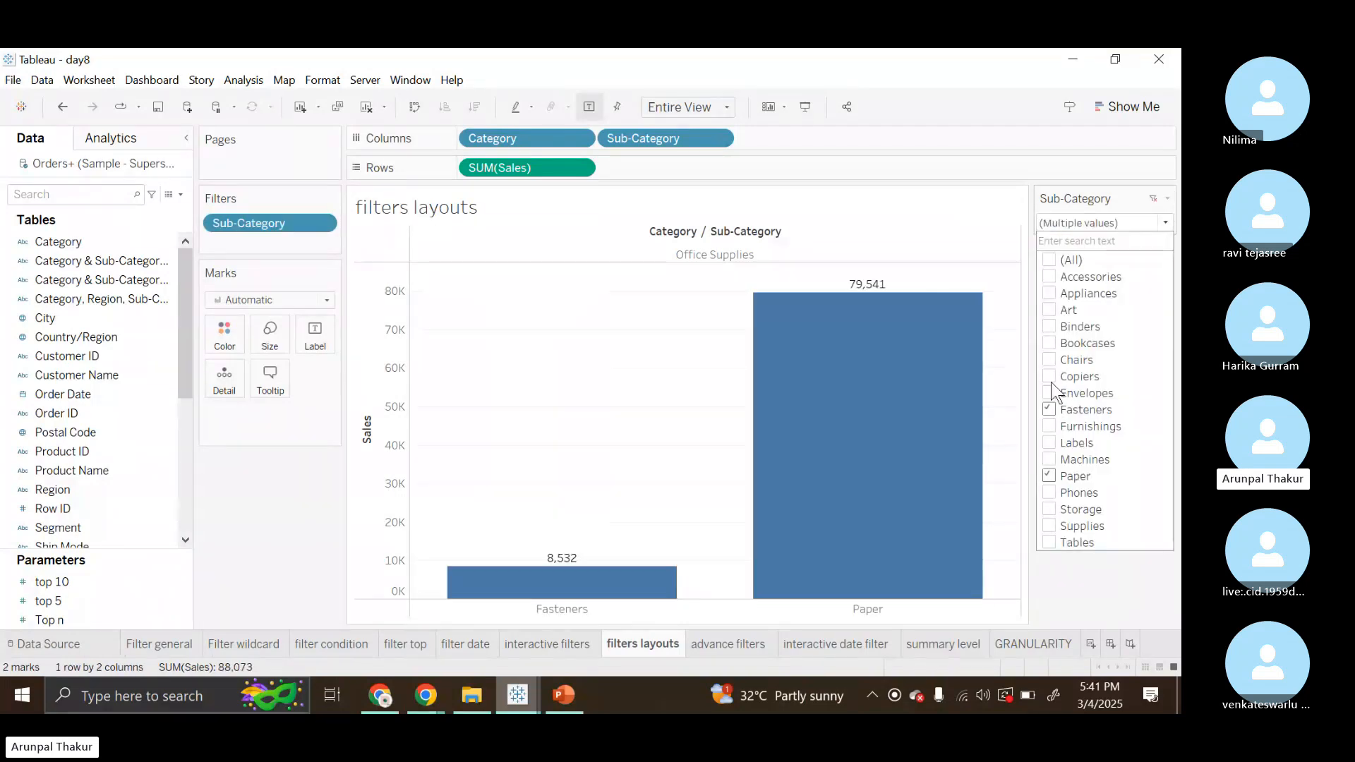
pyautogui.click(1049, 376)
pyautogui.click(1049, 359)
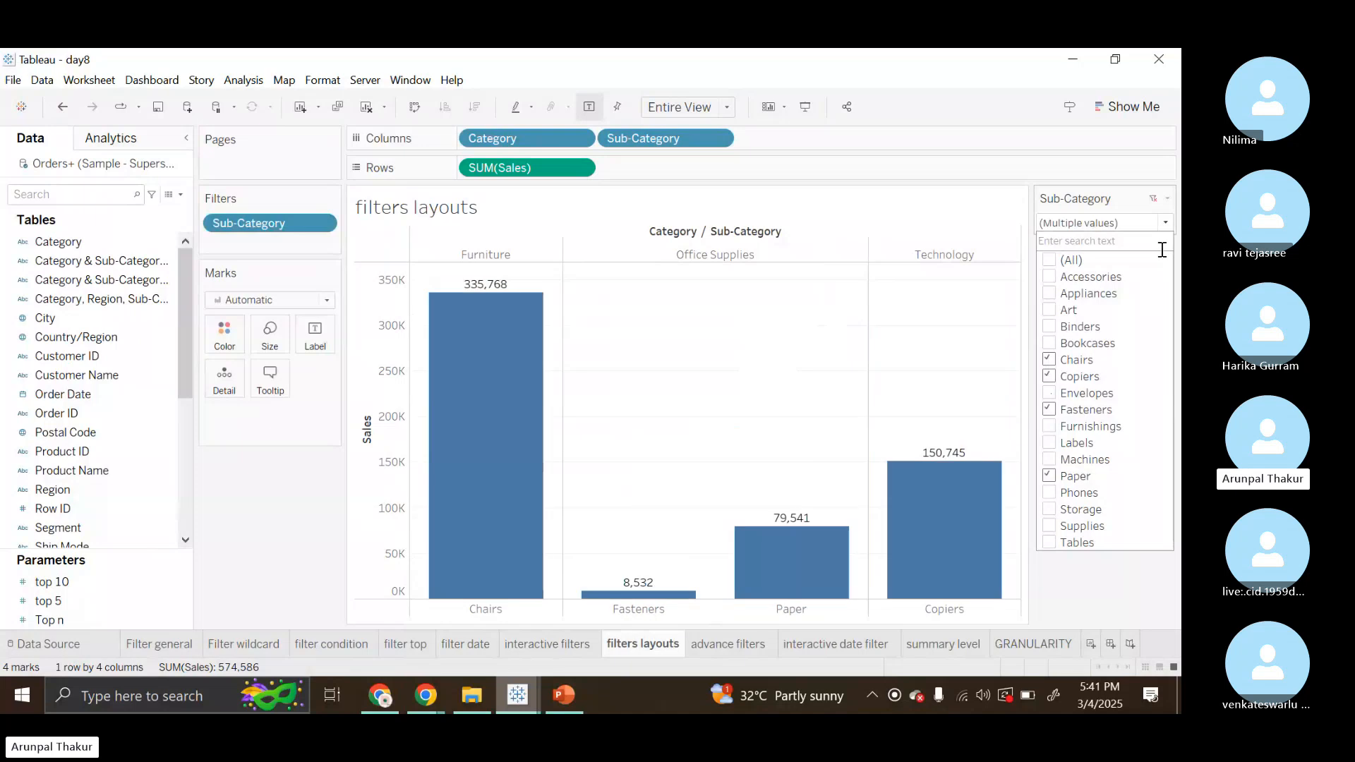
pyautogui.click(1163, 226)
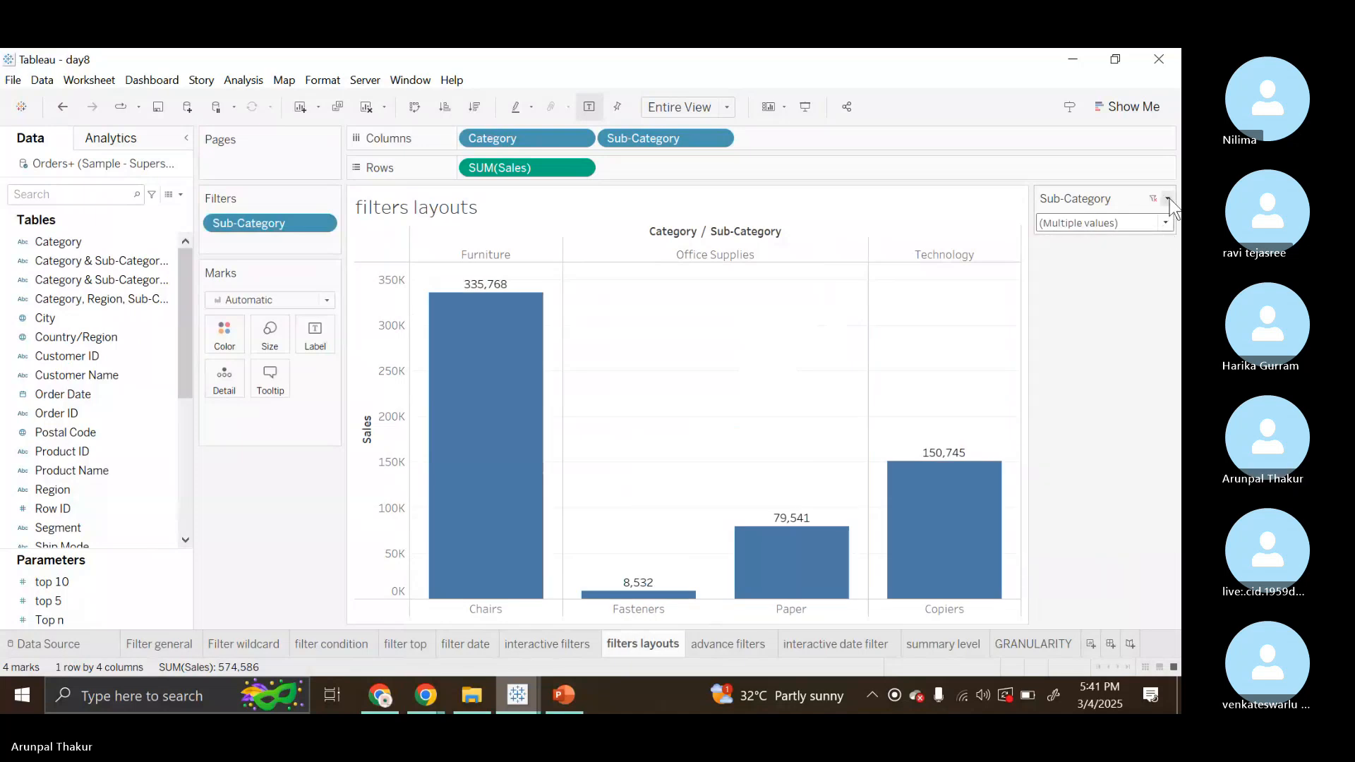
# - Change the Sub-Category filter control to Multiple Values (custom list), search for Art and add it to the list
pyautogui.click(1168, 198)
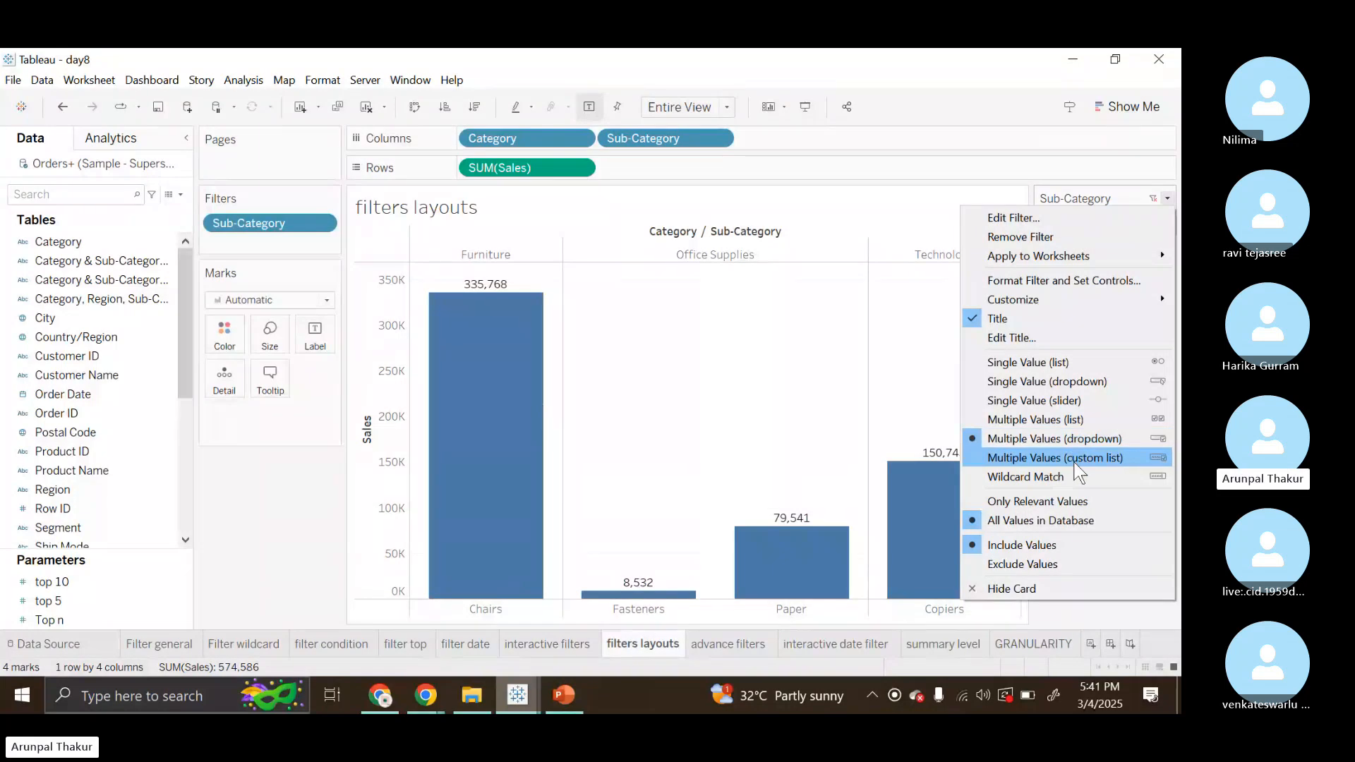
pyautogui.click(1075, 458)
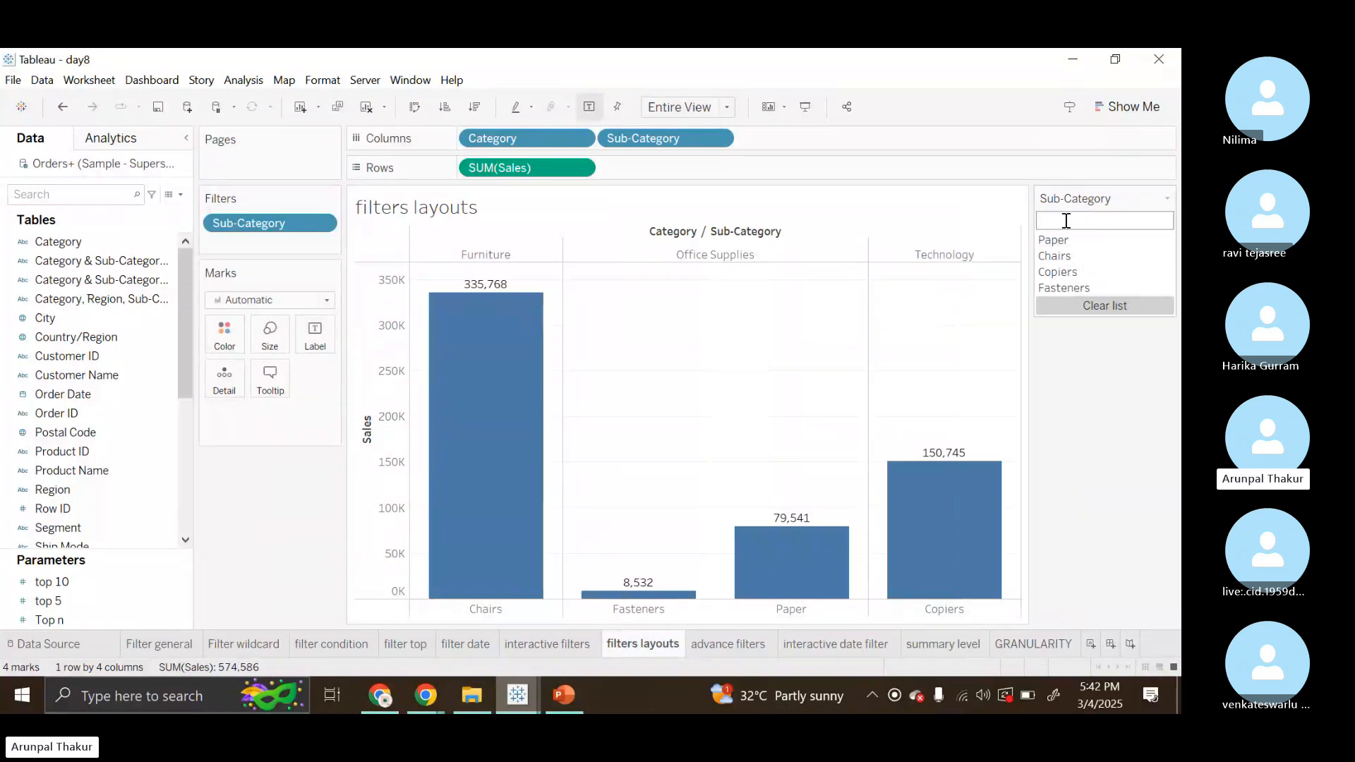
pyautogui.write('\\AR')
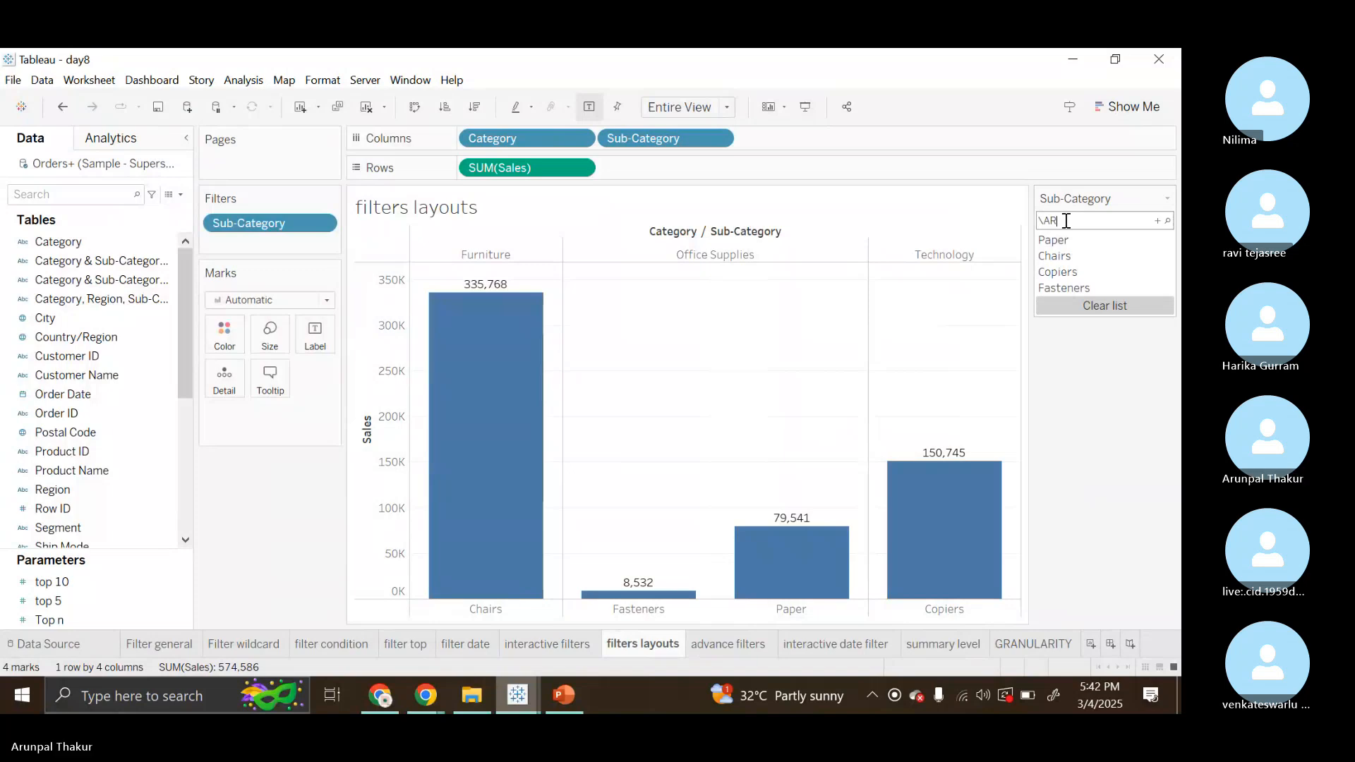
pyautogui.press('BackSpace')
pyautogui.press('BackSpace')
pyautogui.write('Art')
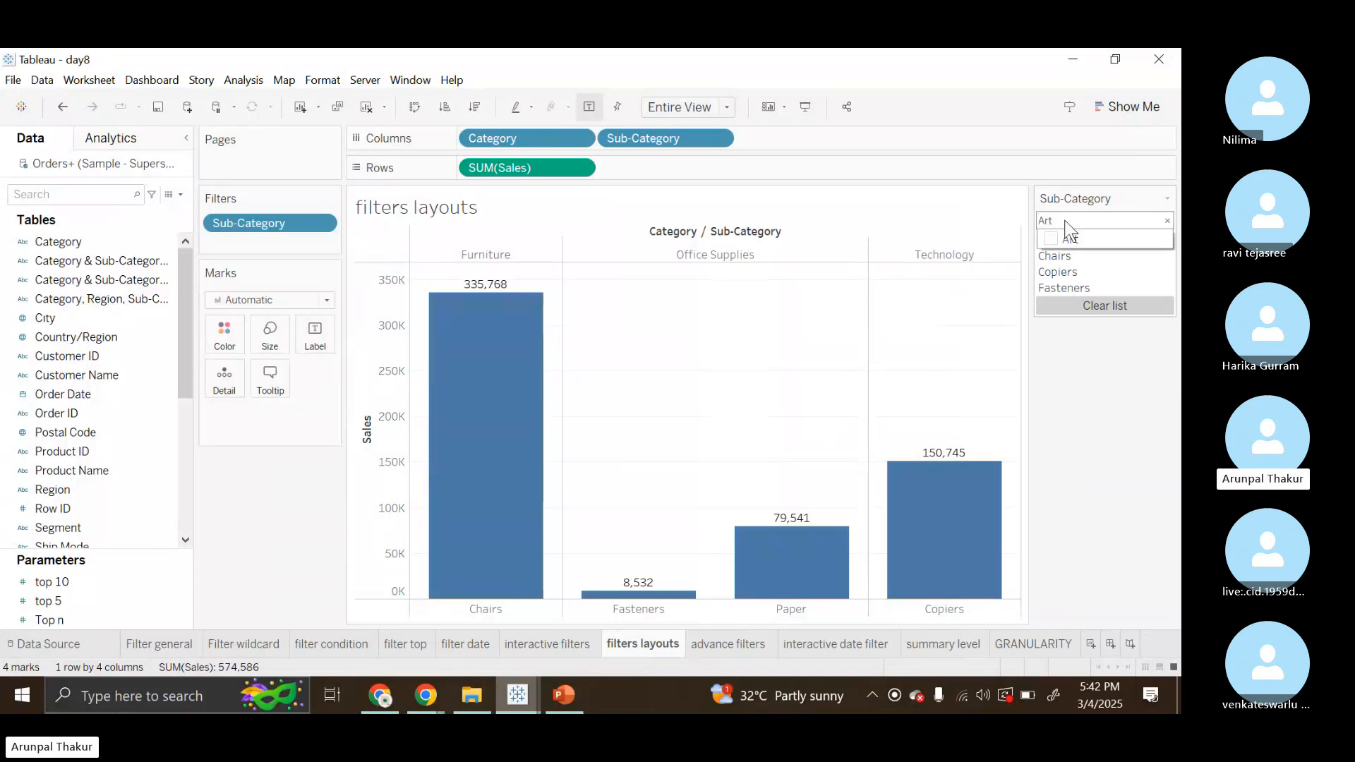
pyautogui.click(1050, 240)
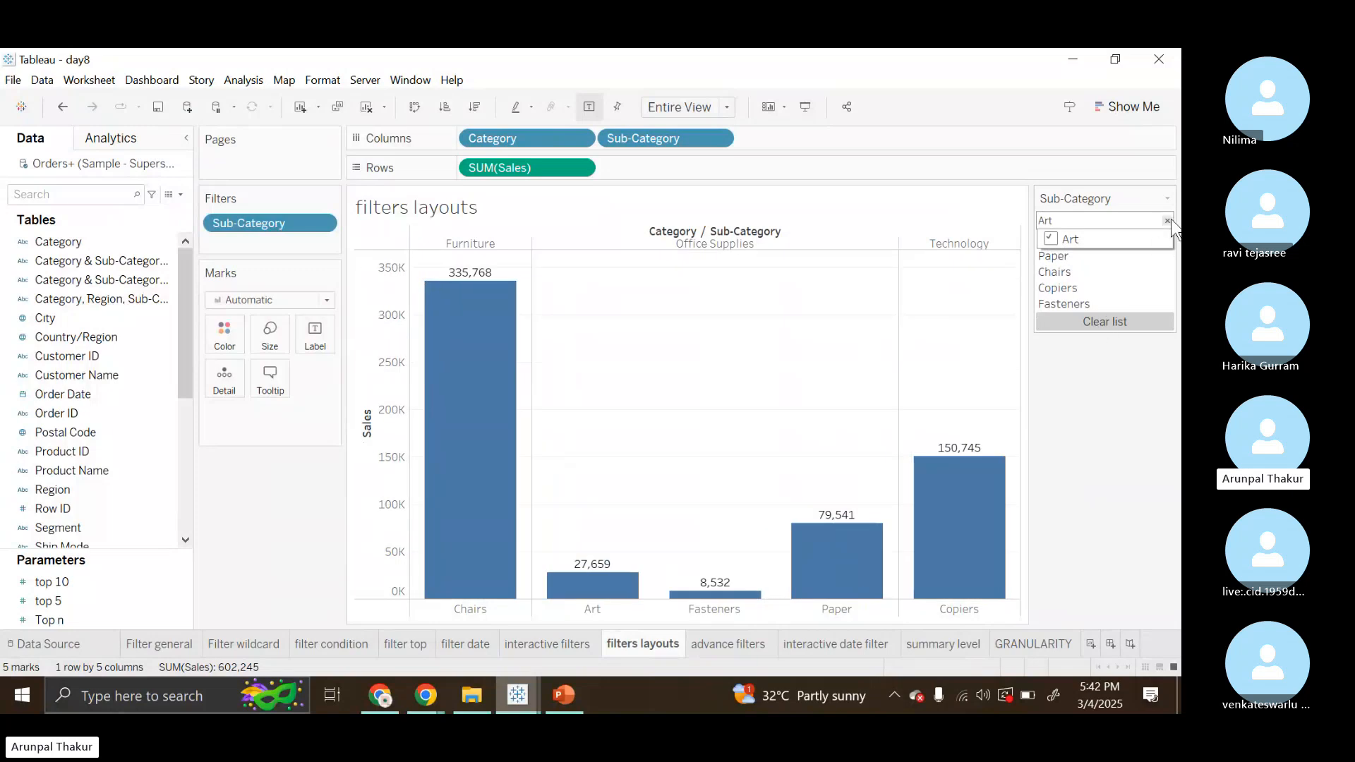
# - Change the Sub-Category filter control to Wildcard Match, and filter by the text O
pyautogui.click(1167, 198)
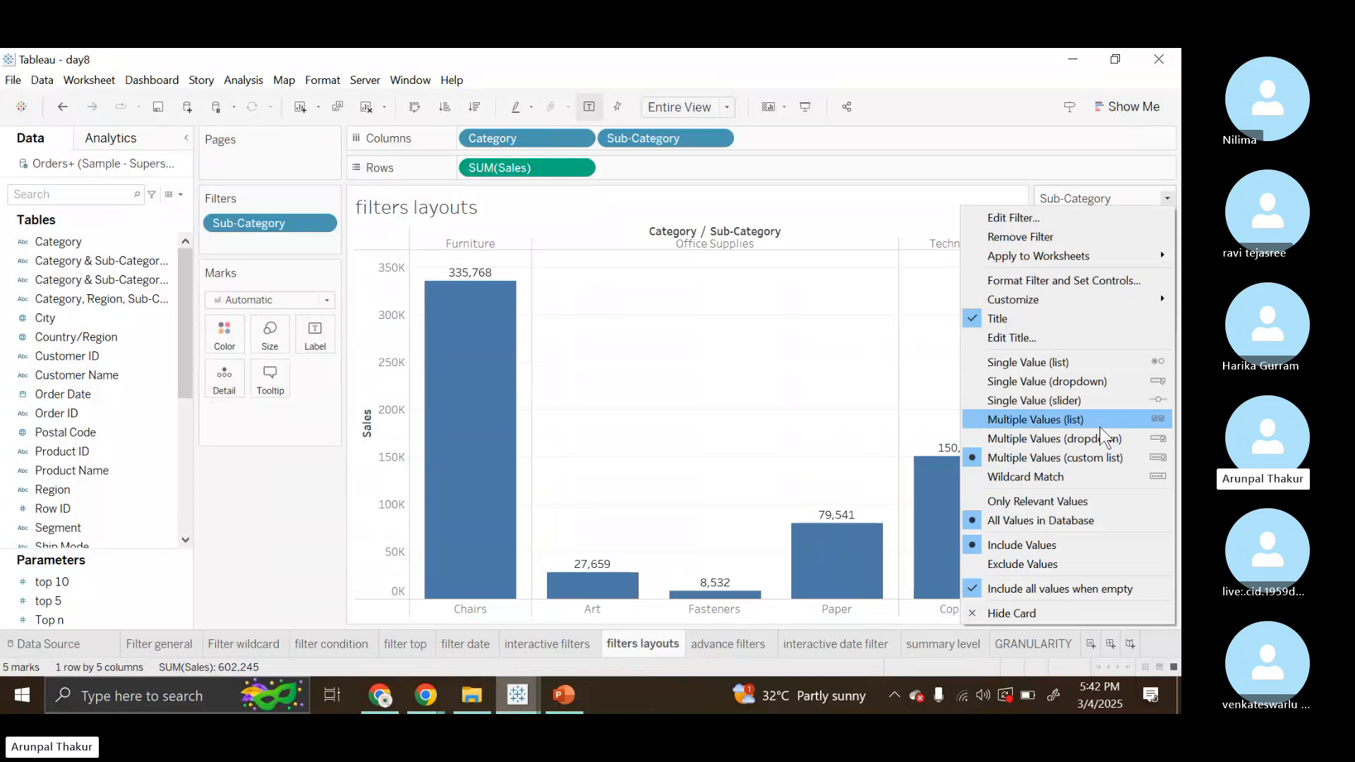
pyautogui.click(1064, 477)
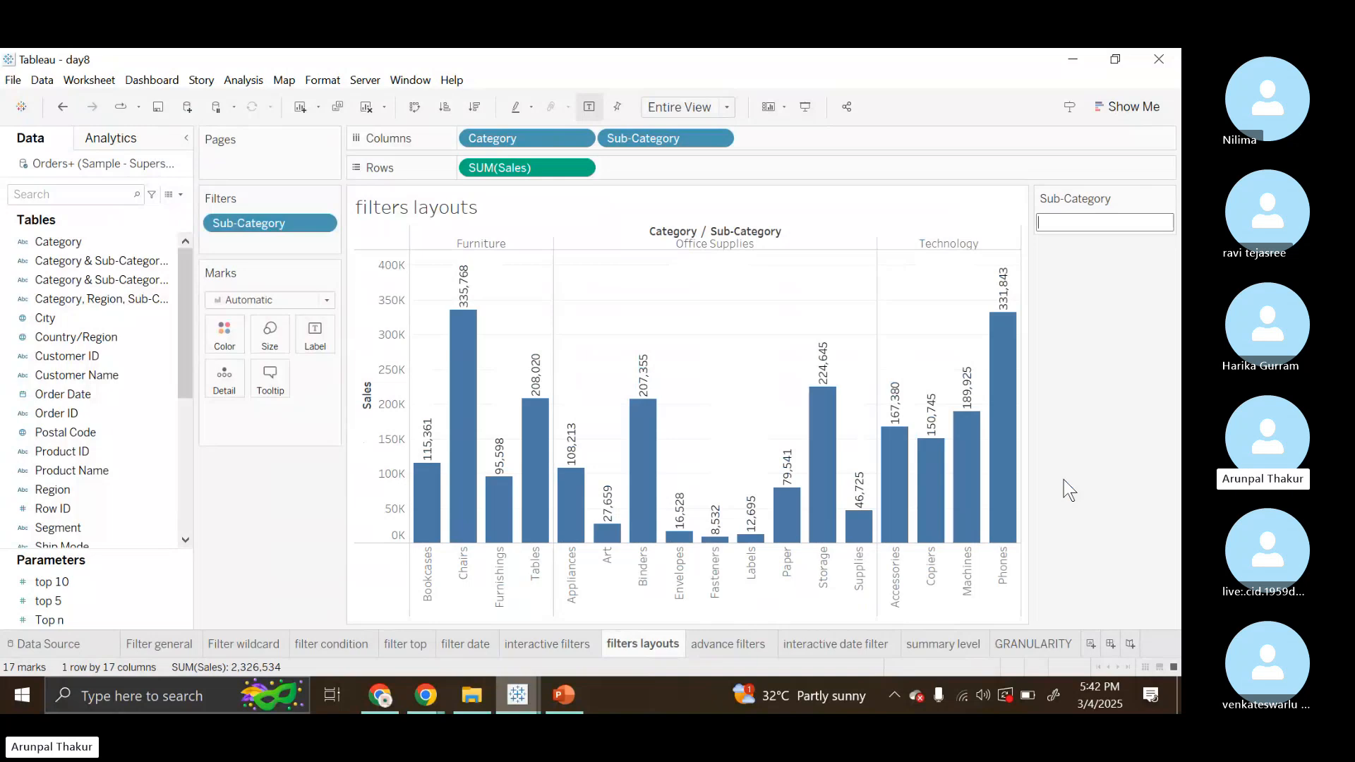
pyautogui.write('O')
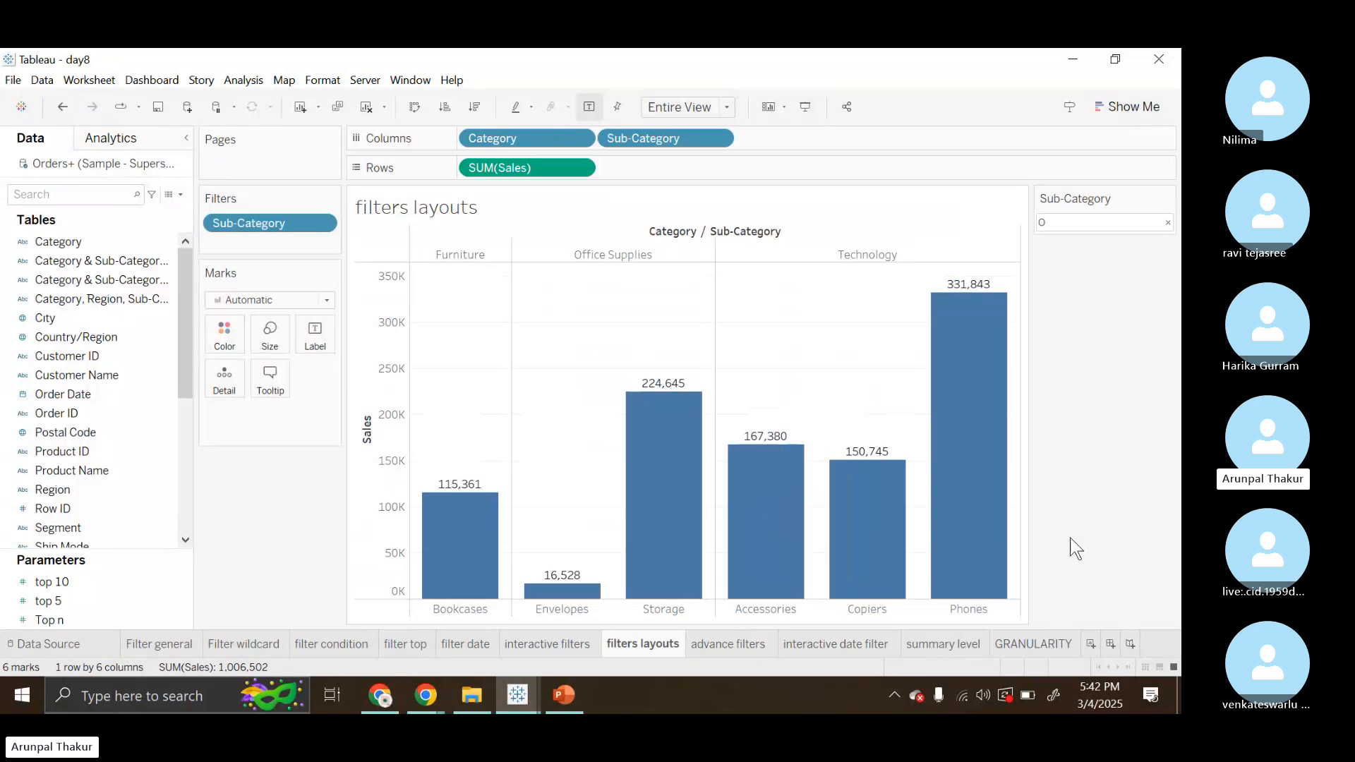
# - Change the Sub-Category filter control back to Multiple Values (list), and leave out Machines and include it again
pyautogui.click(1167, 199)
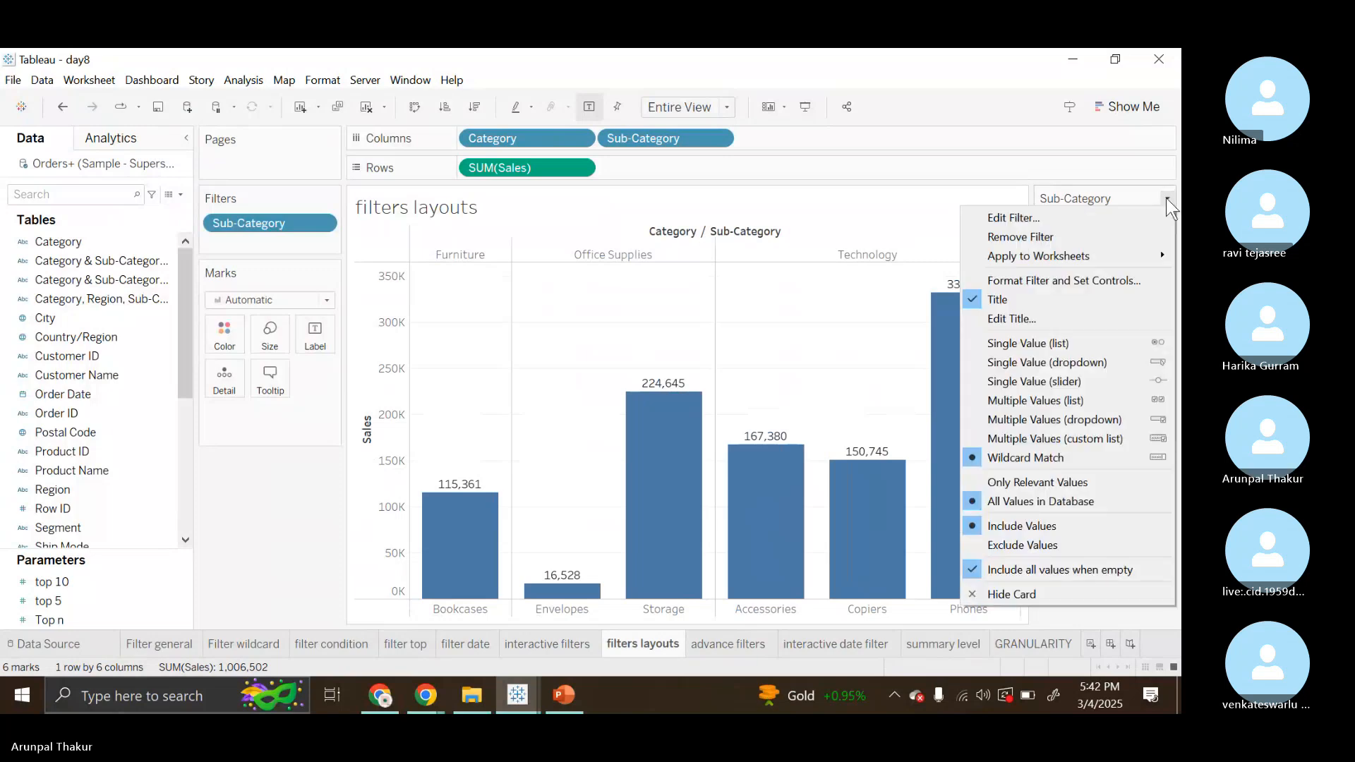
pyautogui.click(1061, 401)
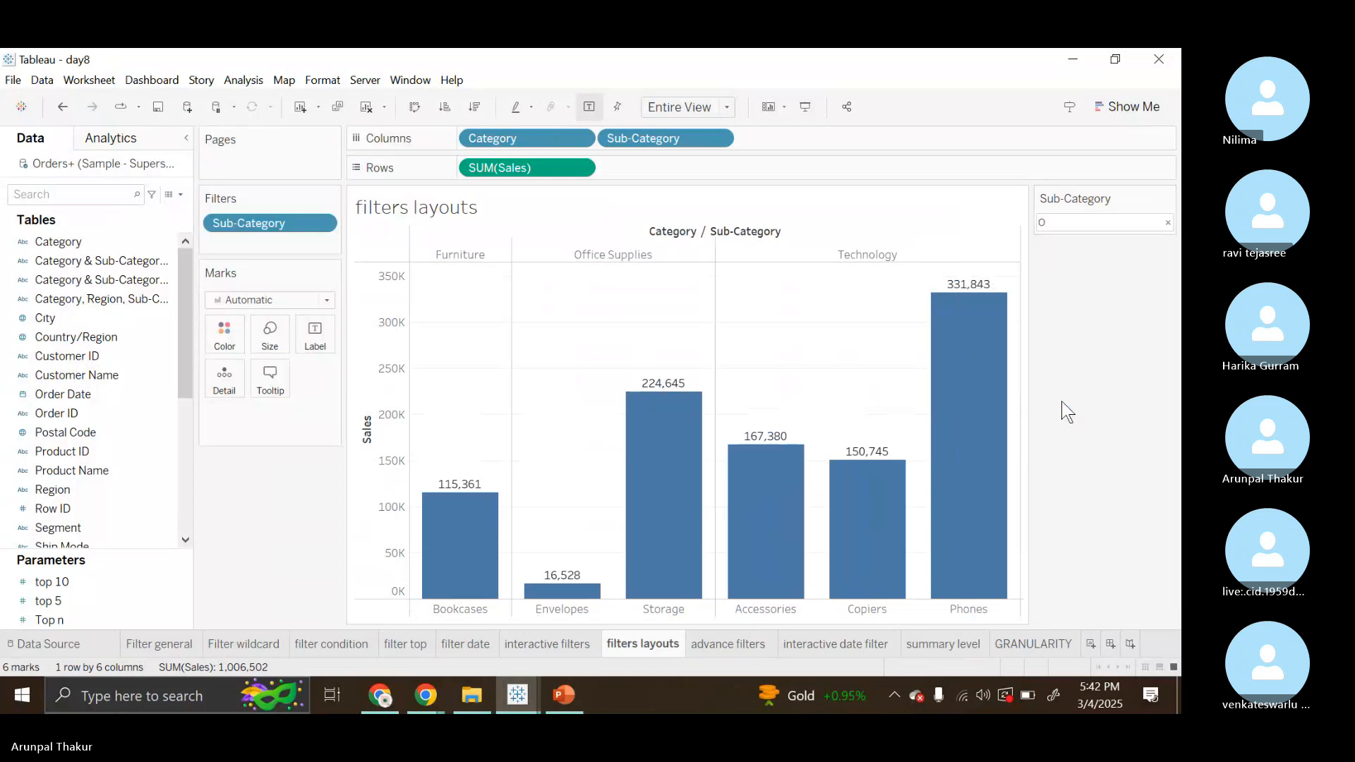
pyautogui.click(1047, 422)
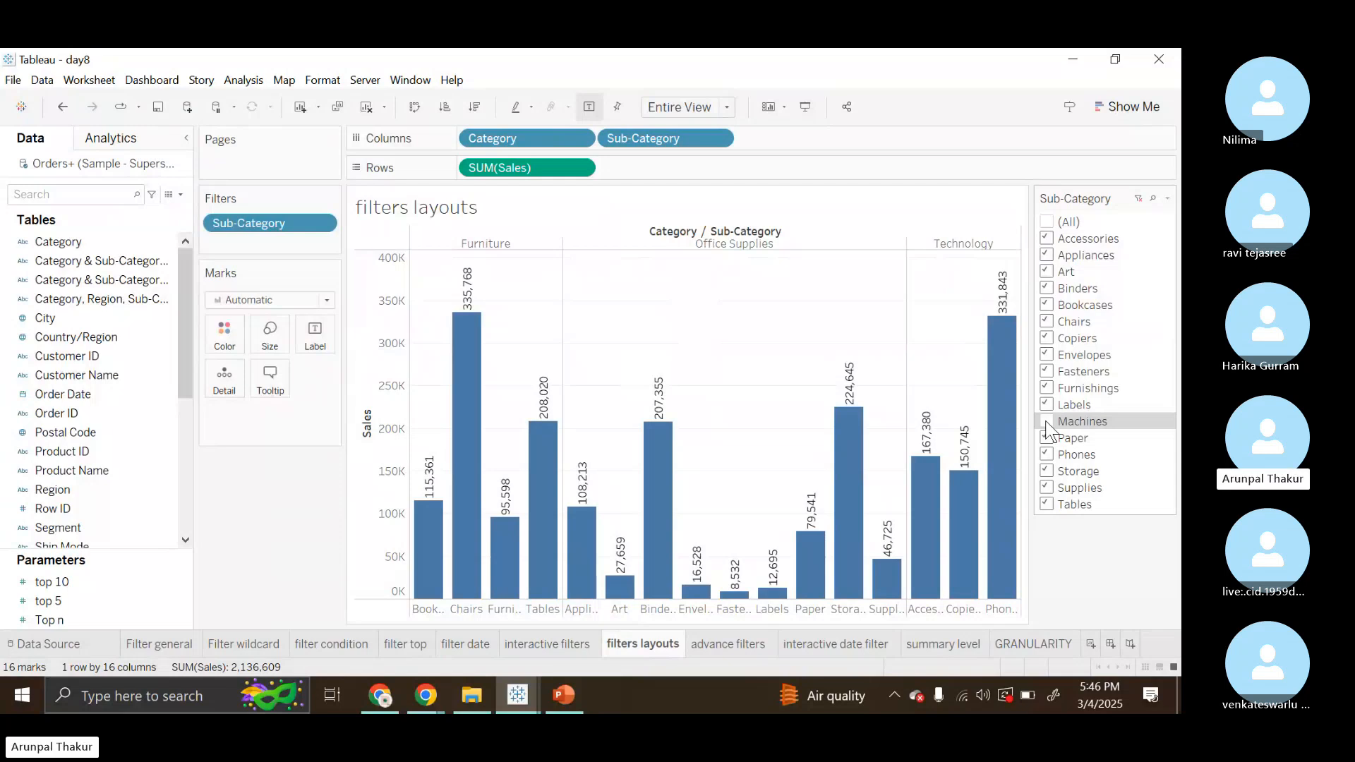
pyautogui.click(1046, 422)
# - On the advance filters sheet, remove the Sub-Category filter
pyautogui.click(754, 649)
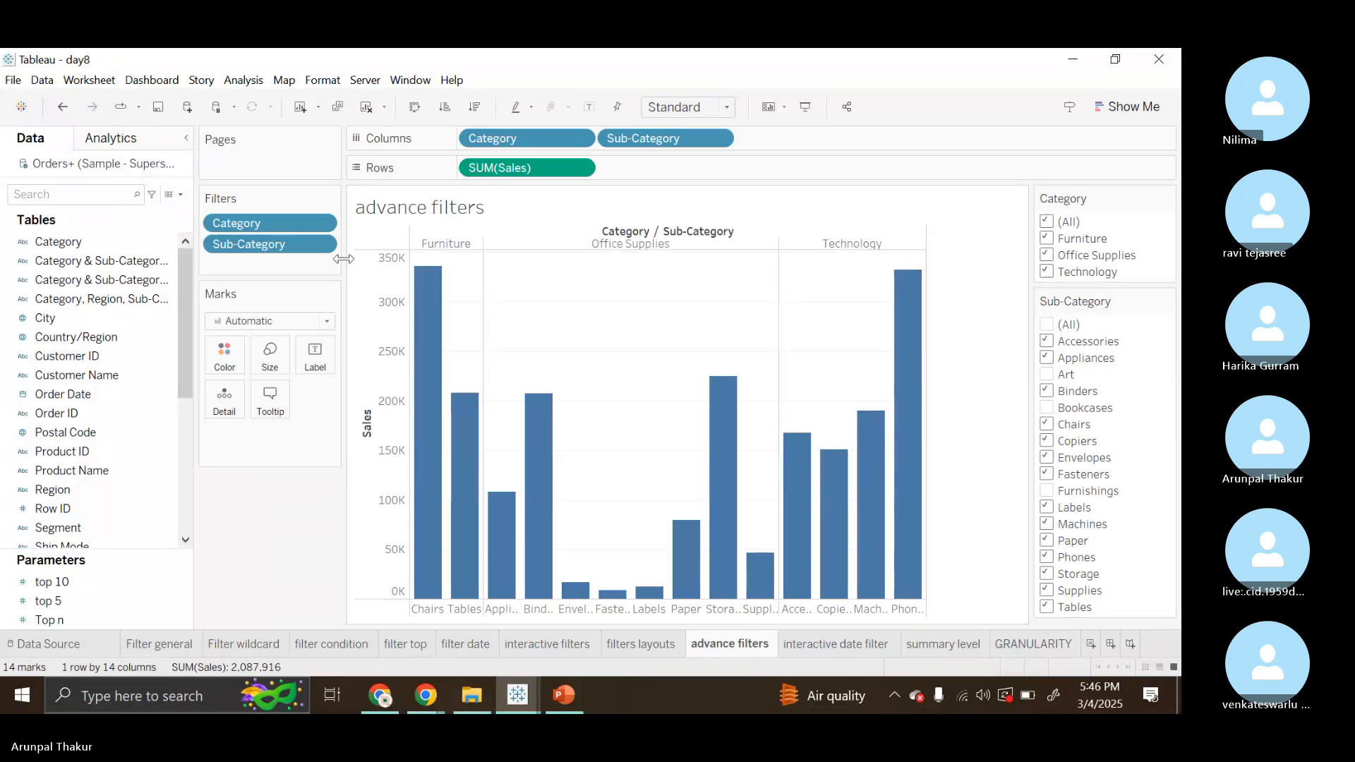
pyautogui.moveTo(296, 244); pyautogui.dragTo(281, 469)
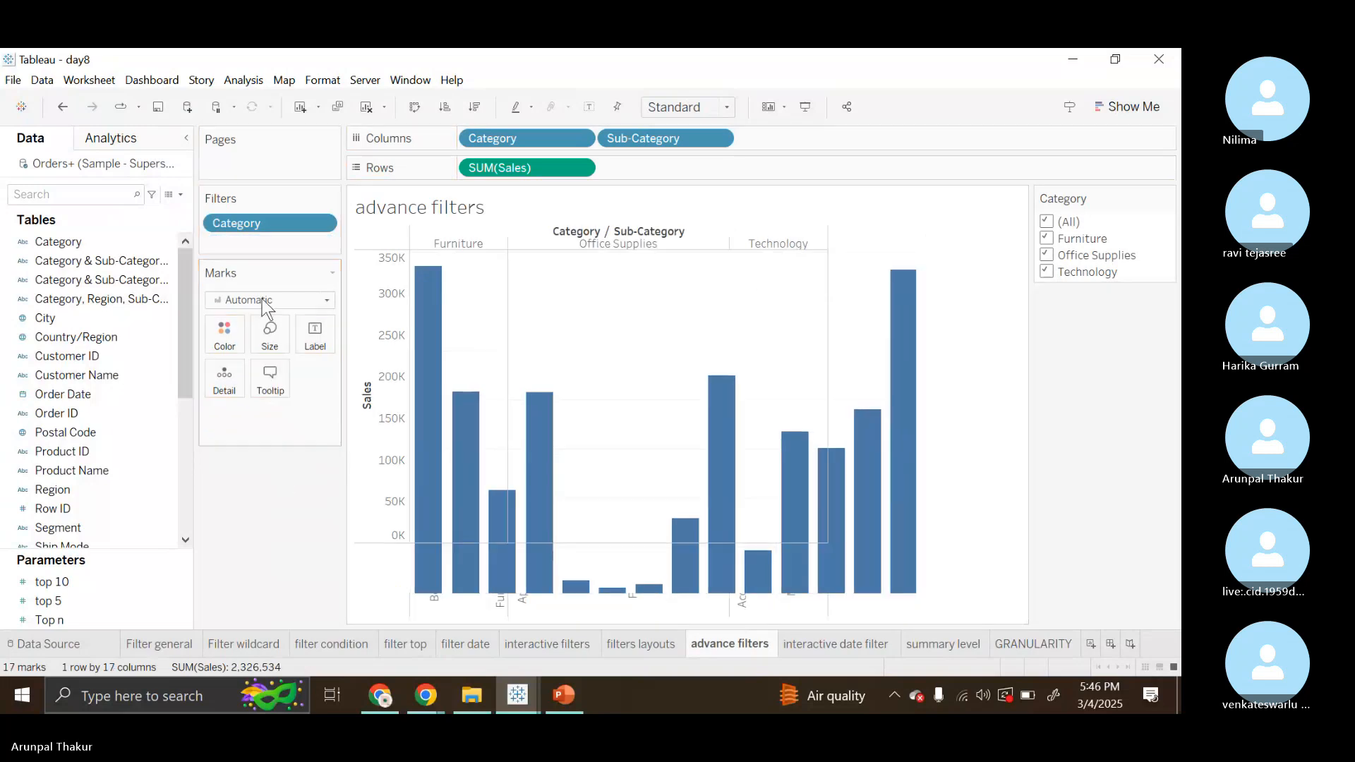
# - Remove the Category filter, add it again with all three categories selected, and show its filter control
pyautogui.moveTo(264, 220); pyautogui.dragTo(260, 505)
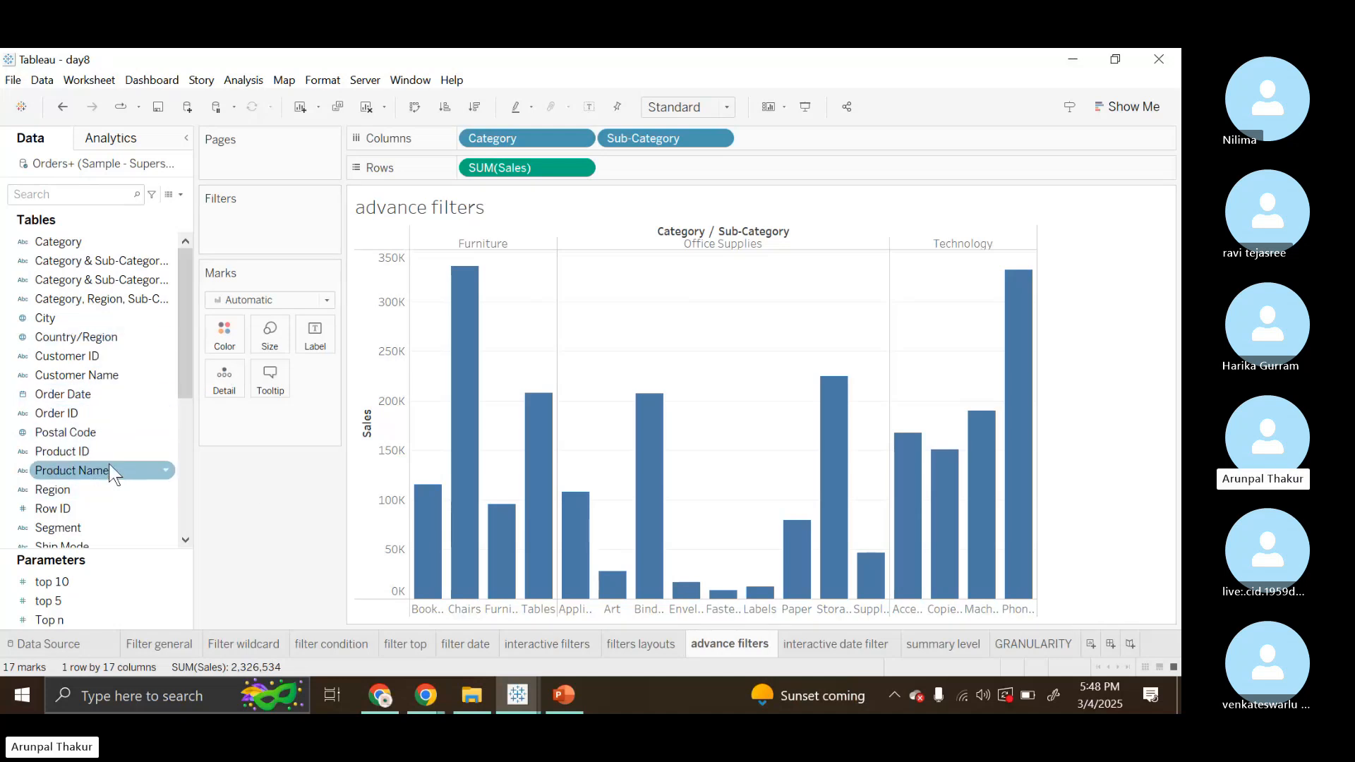
pyautogui.moveTo(61, 239); pyautogui.dragTo(234, 238)
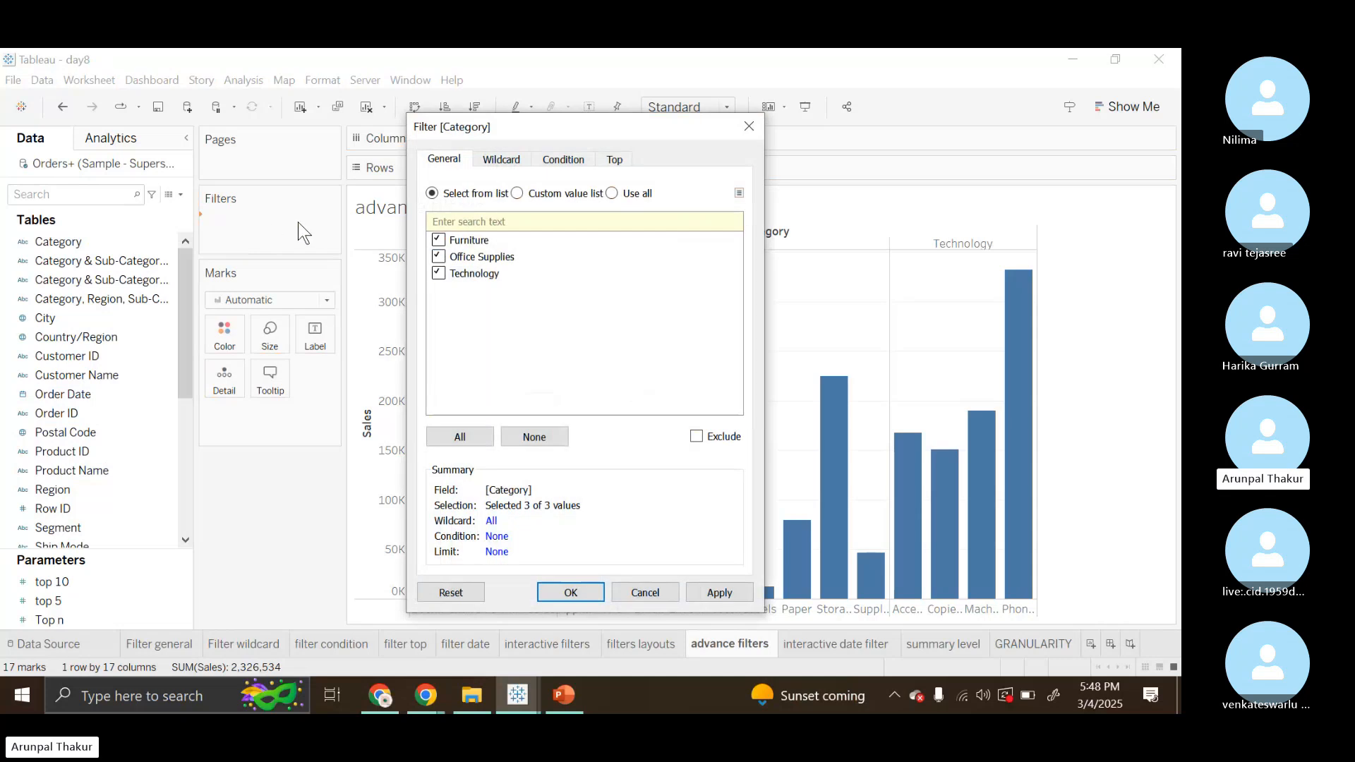
pyautogui.click(718, 592)
pyautogui.click(573, 592)
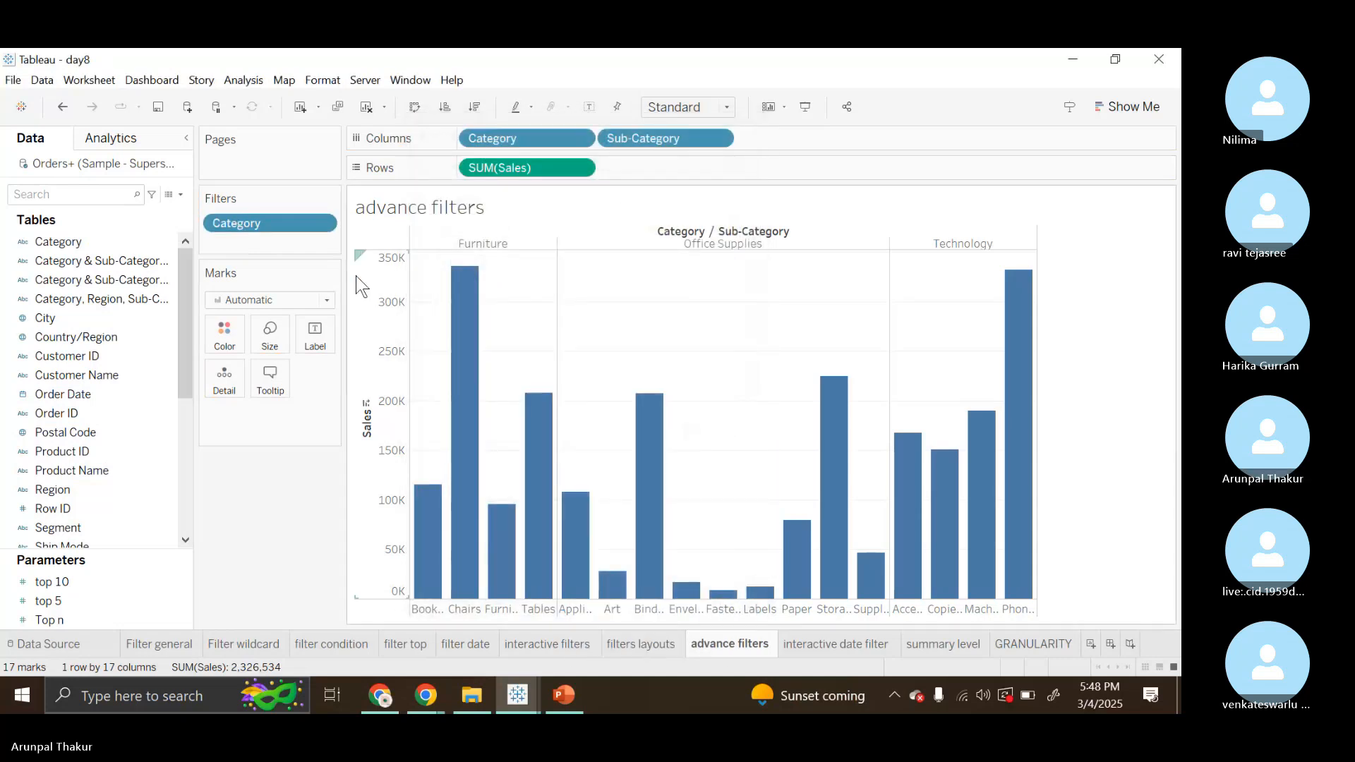
pyautogui.click(323, 225)
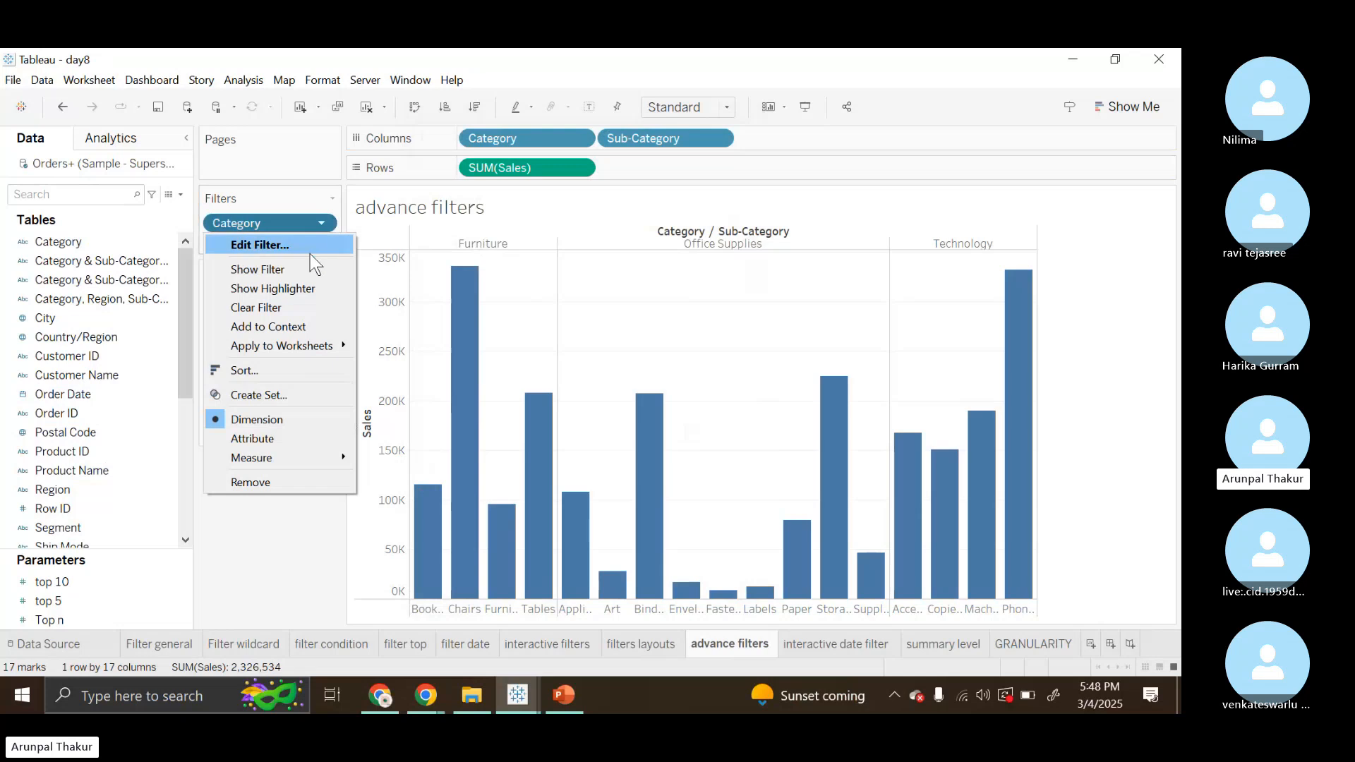
pyautogui.click(299, 269)
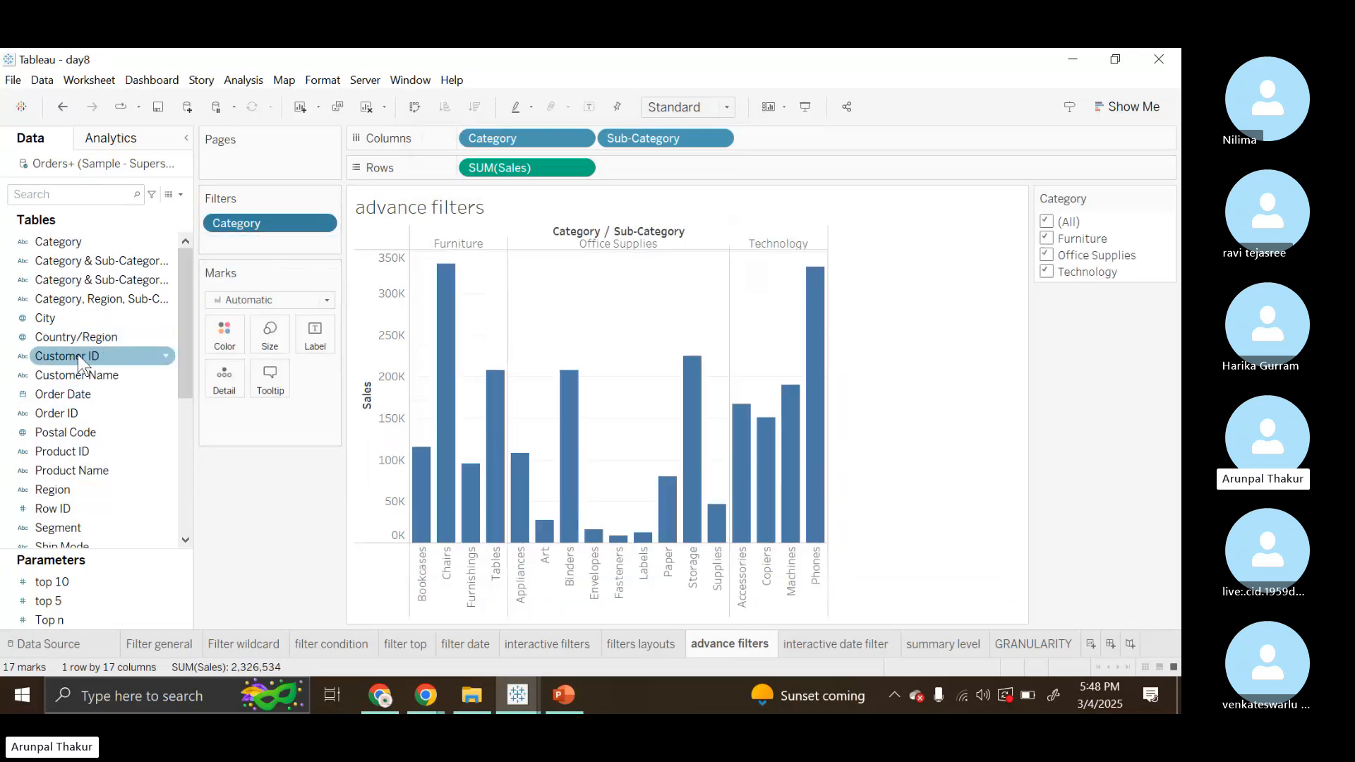
# - Add a Sub-Category filter with all values selected, show its filter control, and place it below the Category control
pyautogui.scroll(-3, 103, 480)
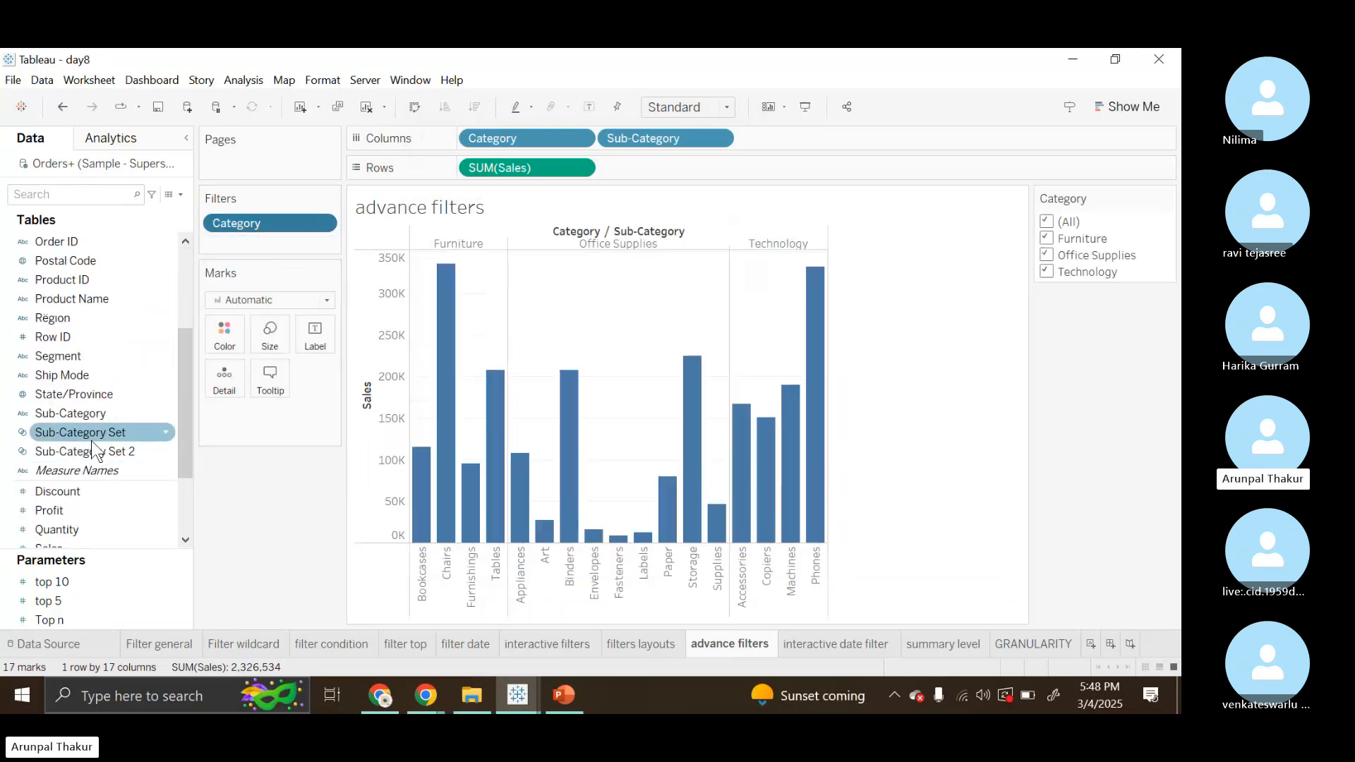
pyautogui.moveTo(78, 413); pyautogui.dragTo(247, 236)
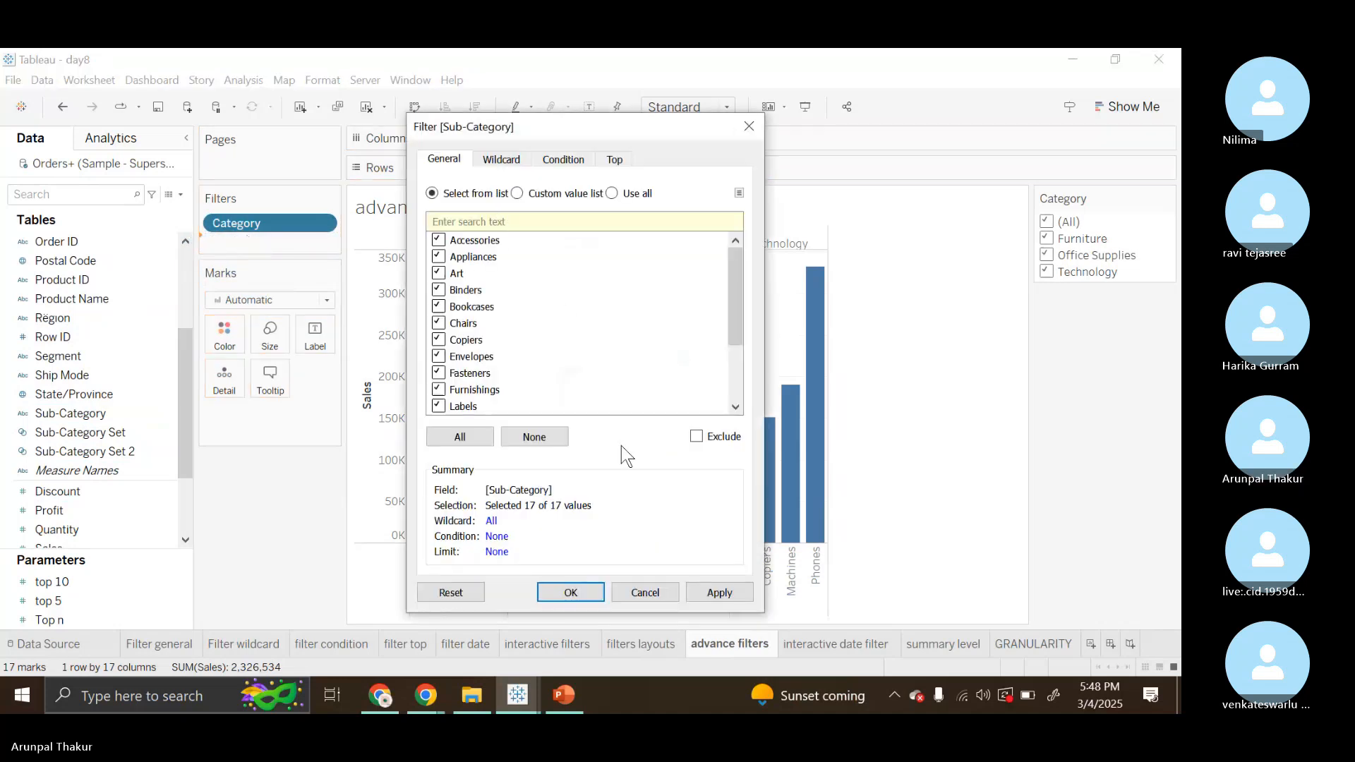
pyautogui.click(720, 592)
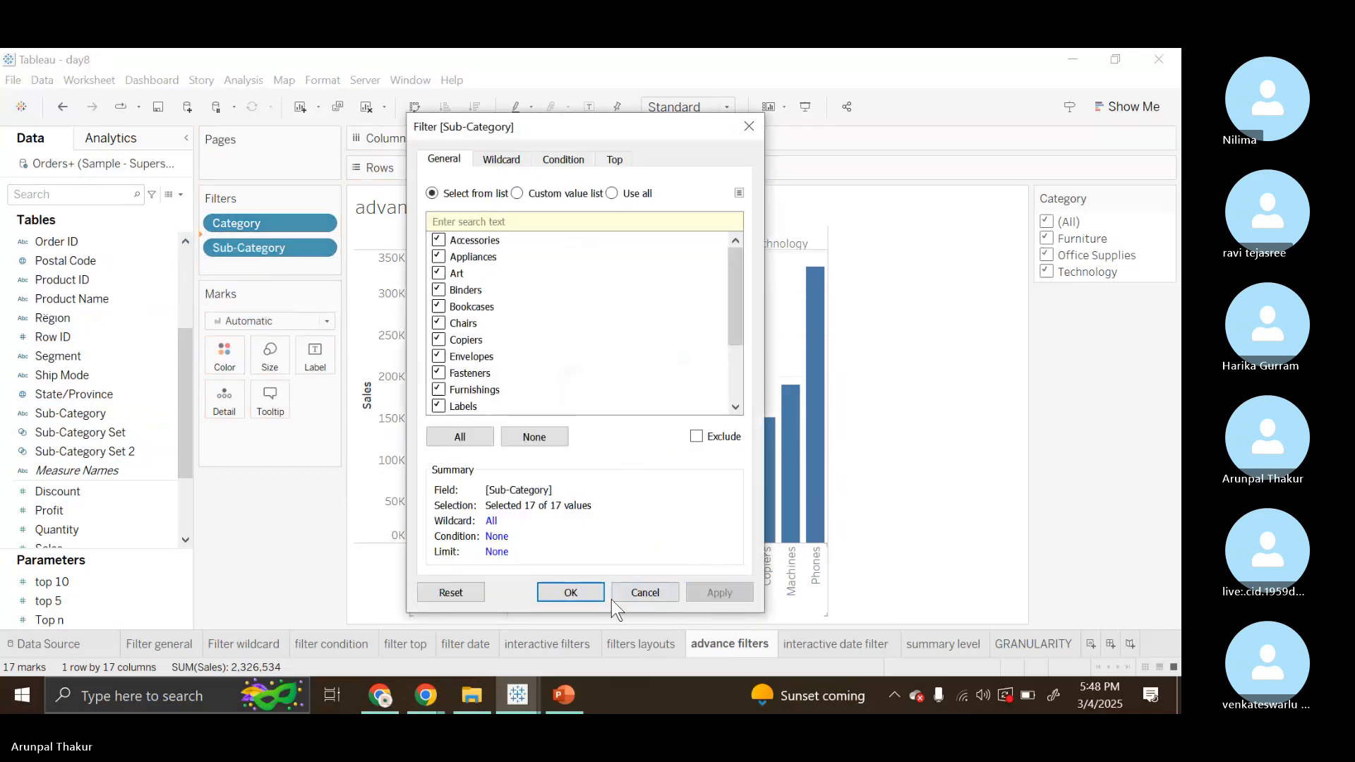
pyautogui.click(570, 592)
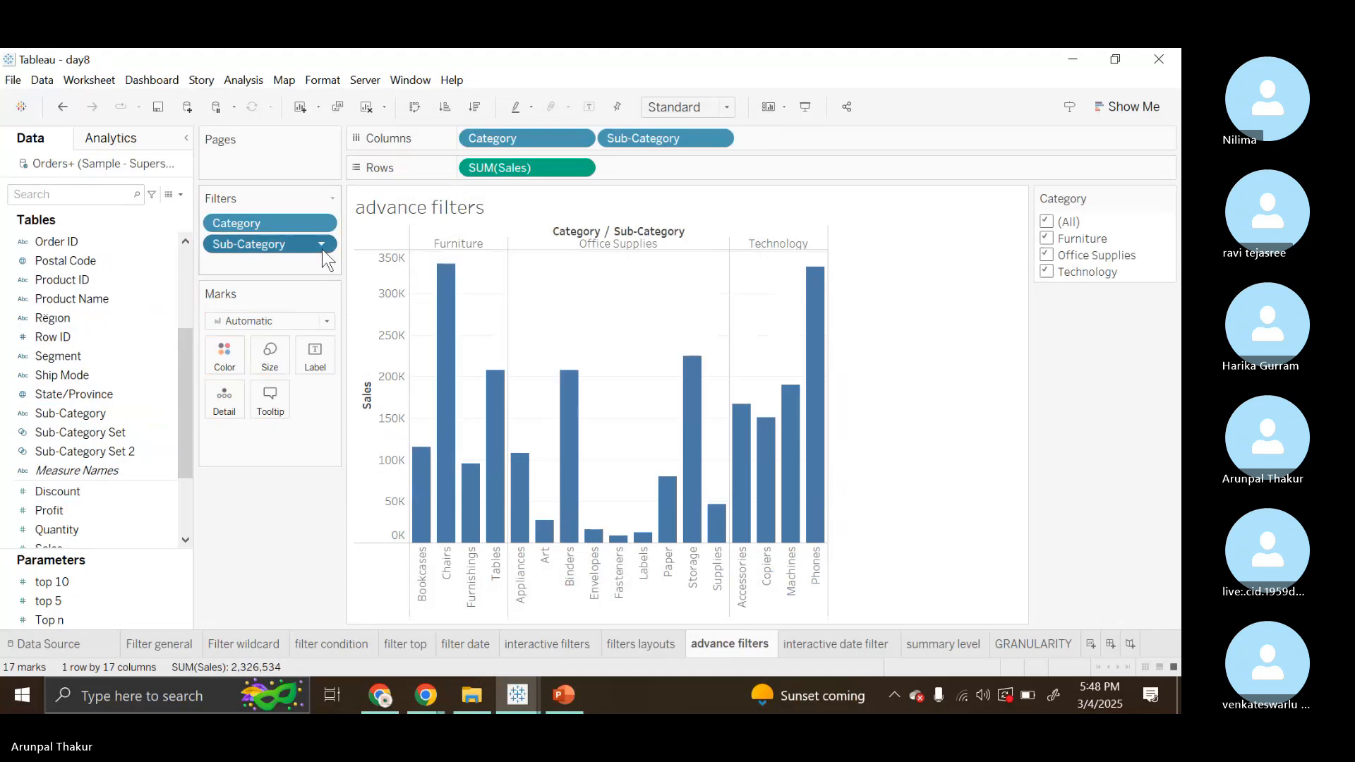
pyautogui.click(321, 243)
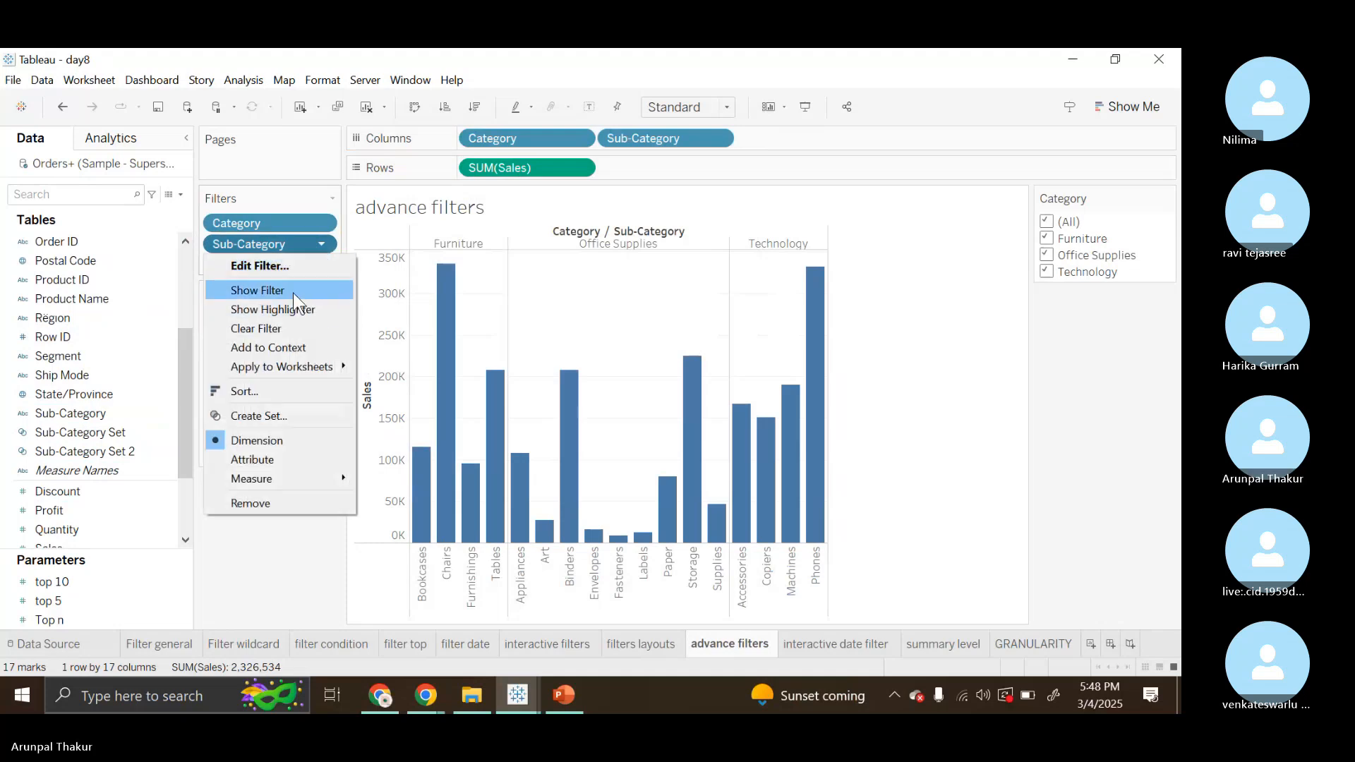
pyautogui.click(293, 291)
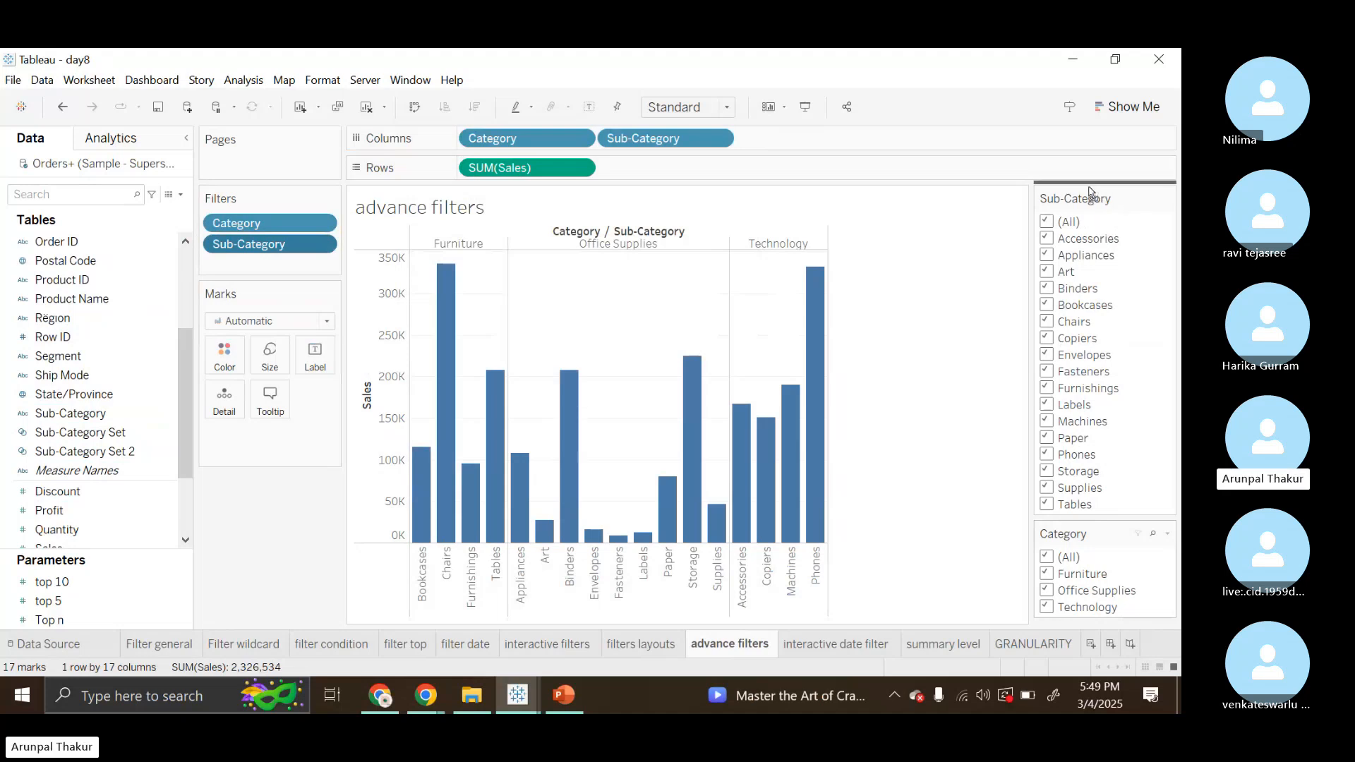
pyautogui.moveTo(1089, 183); pyautogui.dragTo(1089, 184)
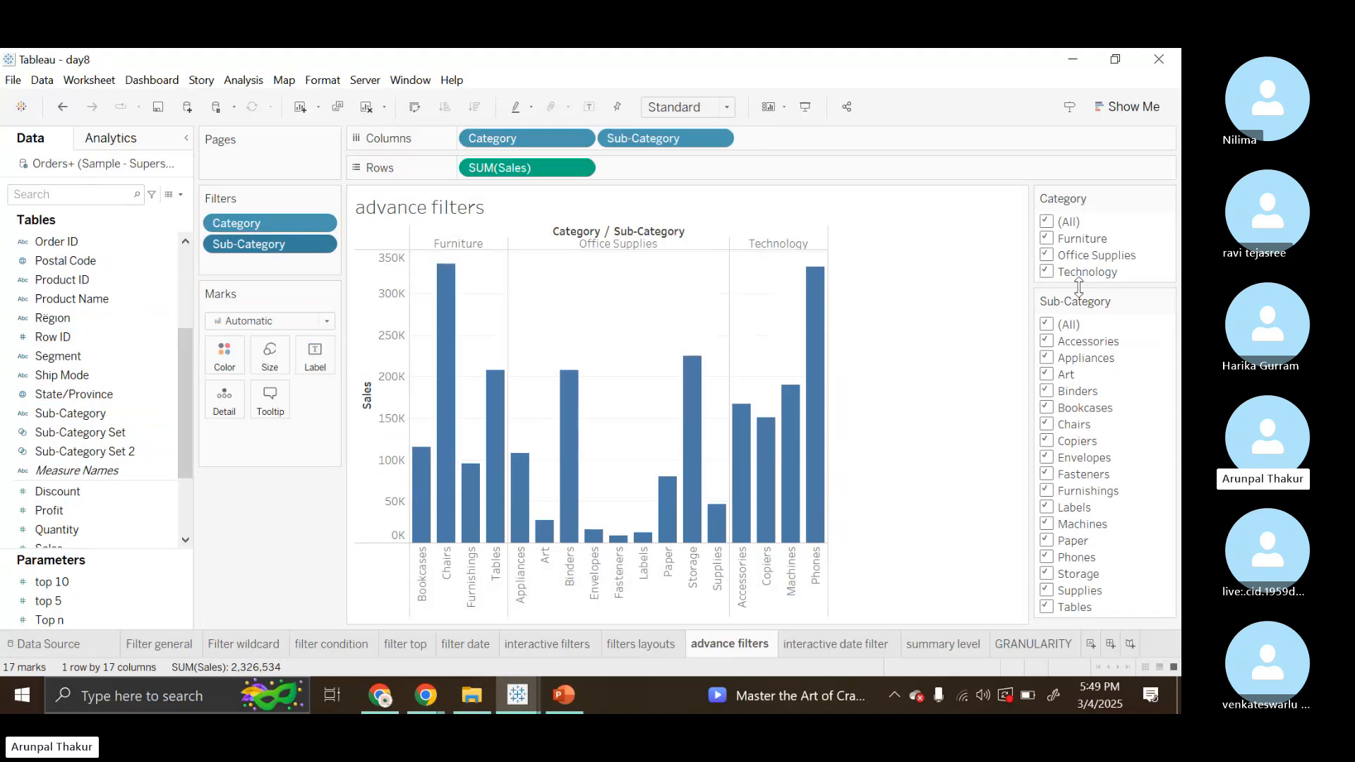
# - Leave Office Supplies out of the Category filter and Machines out of the Sub-Category filter
pyautogui.click(1047, 256)
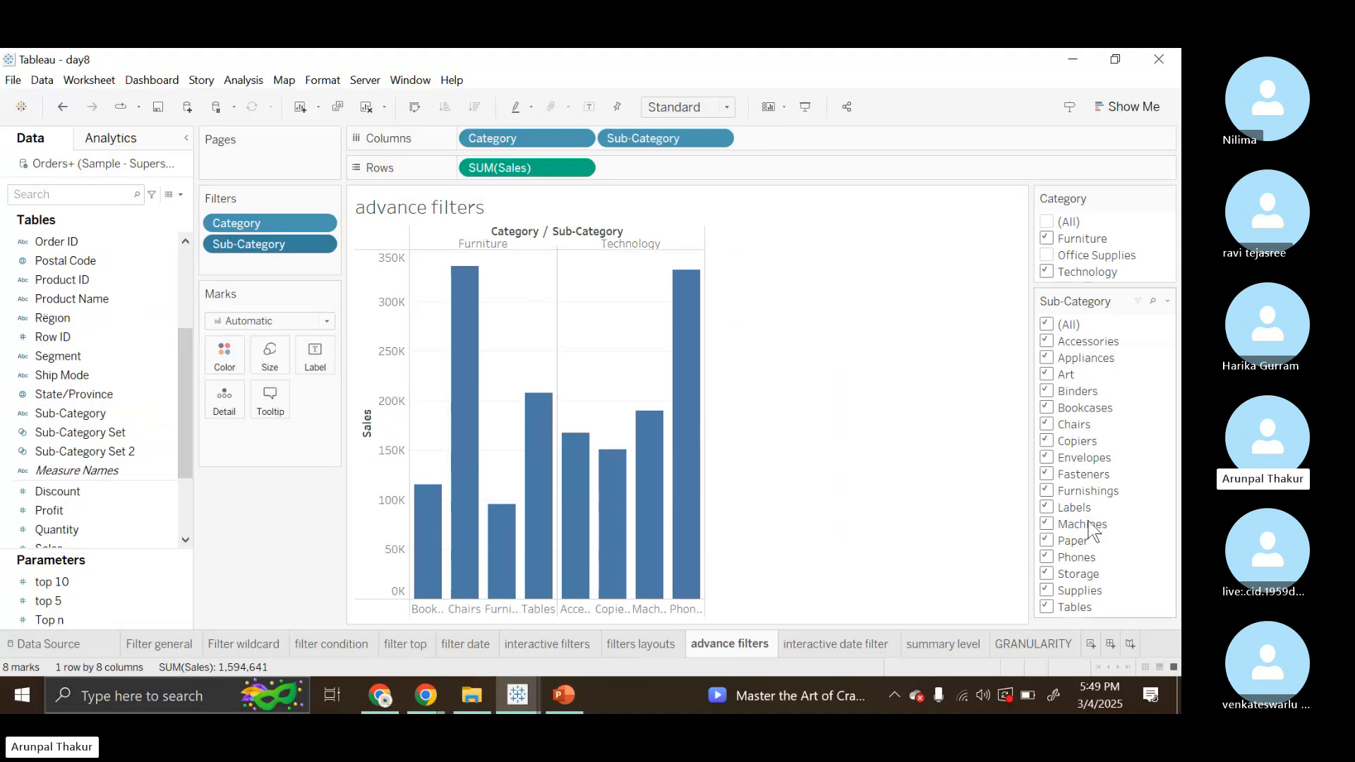
pyautogui.click(1049, 525)
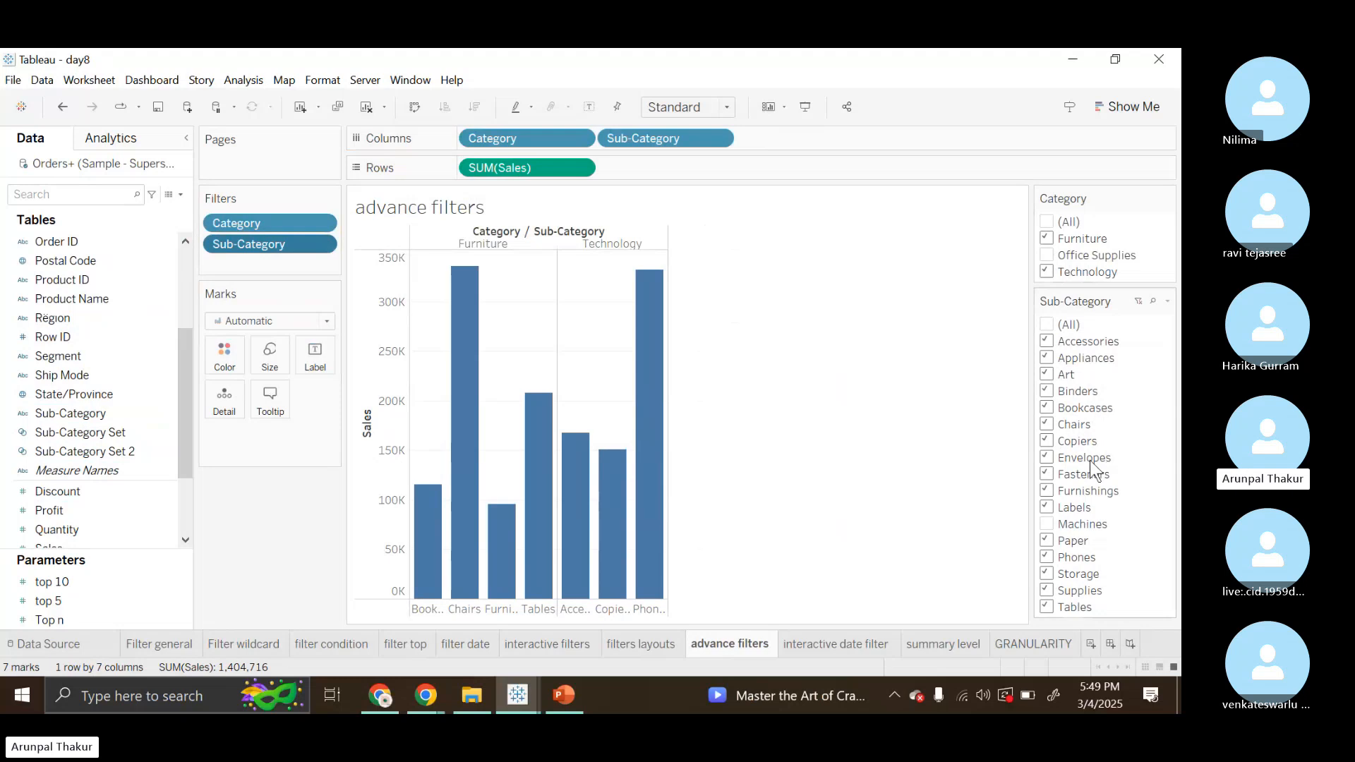
# - In the Sub-Category filter, leave out Bookcases and include it again twice, and do the same once with Chairs
pyautogui.click(1048, 409)
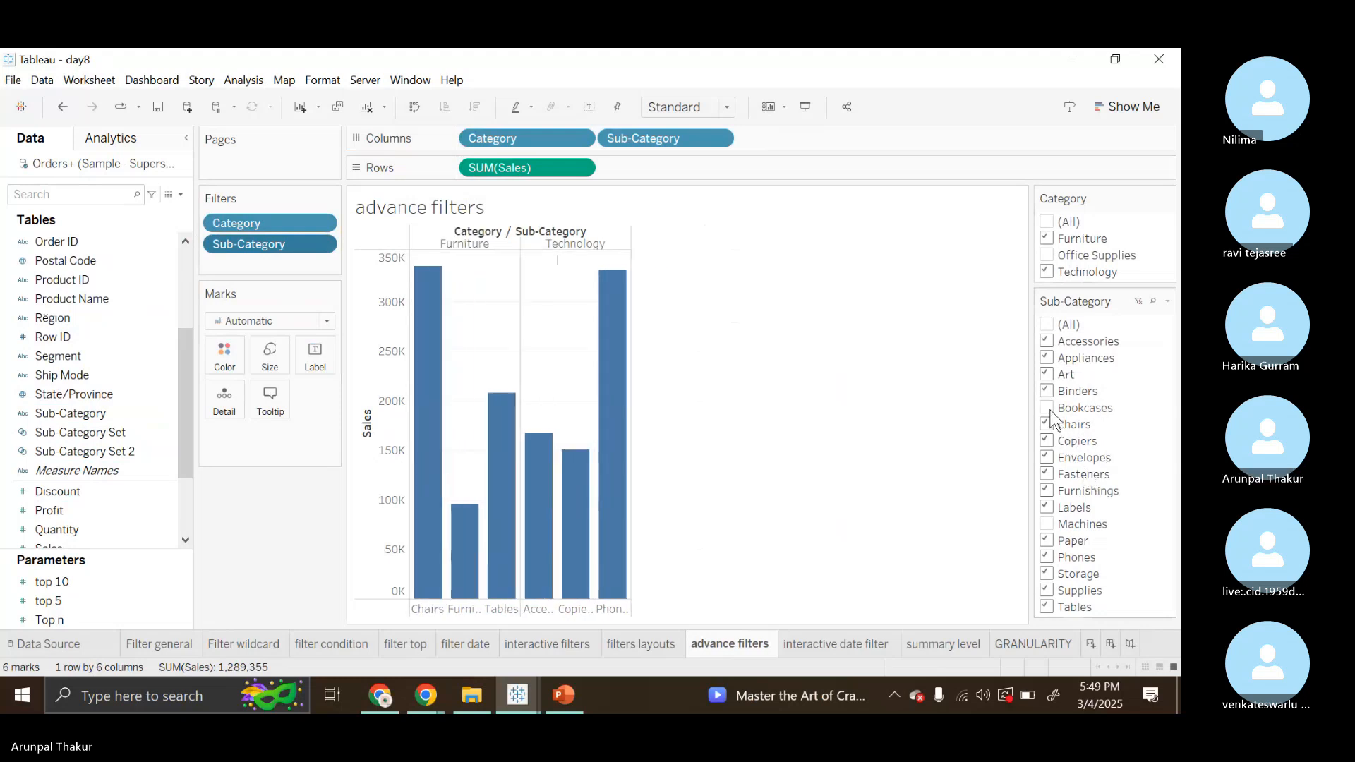
pyautogui.click(1050, 411)
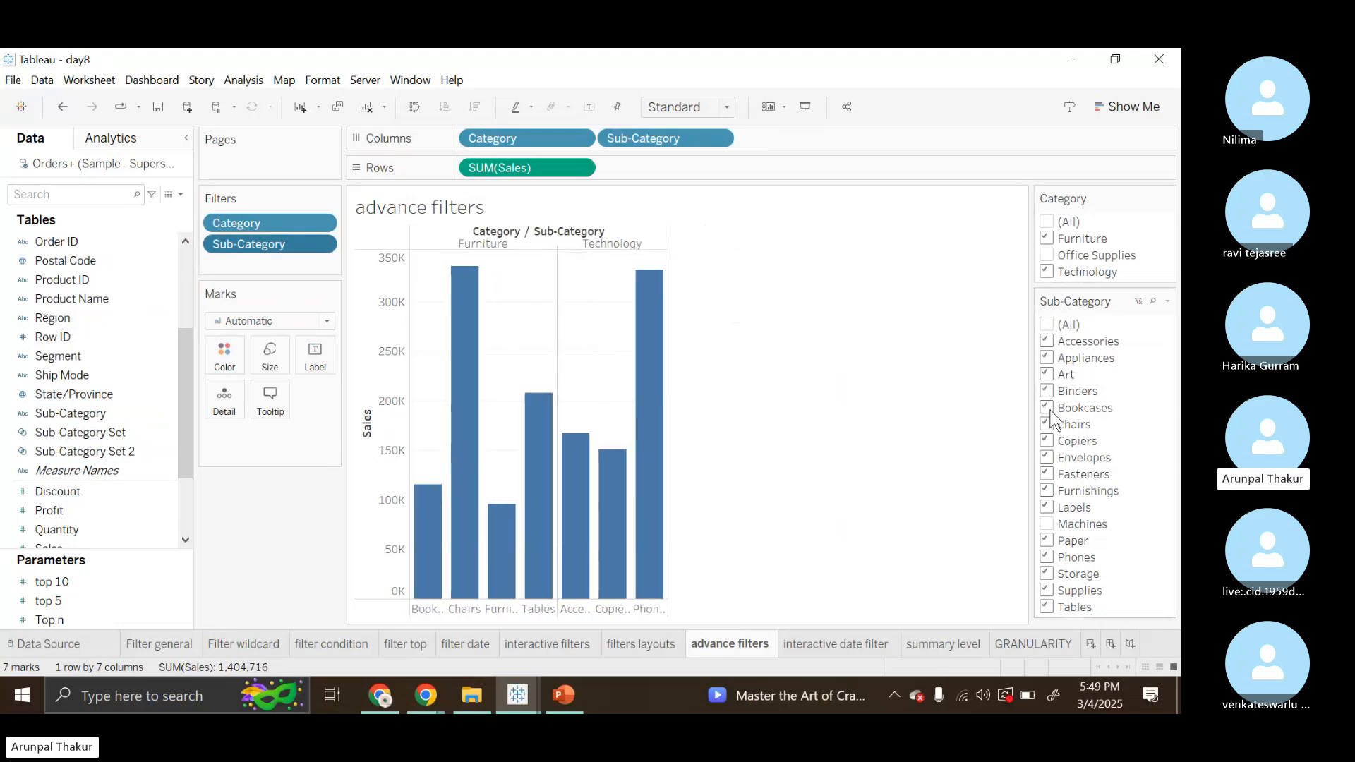
pyautogui.click(1050, 410)
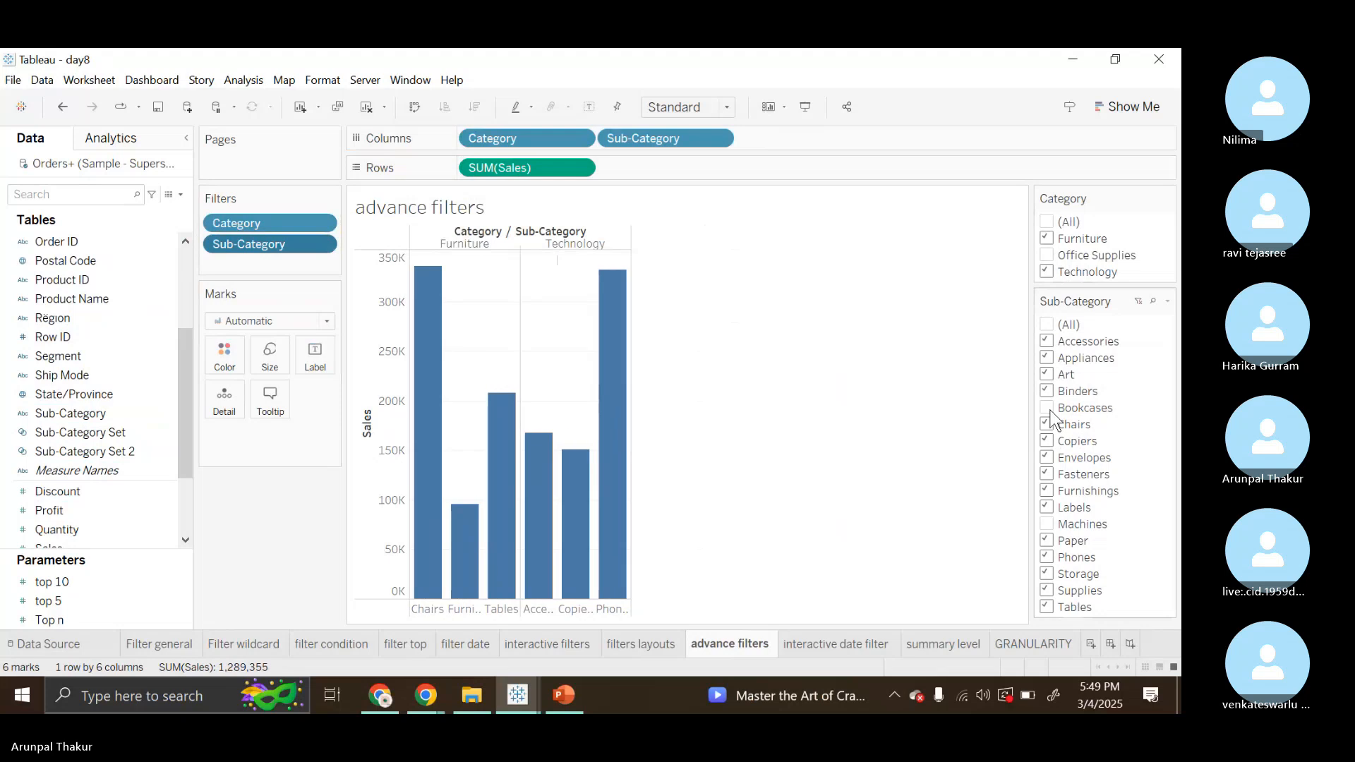
pyautogui.click(1048, 409)
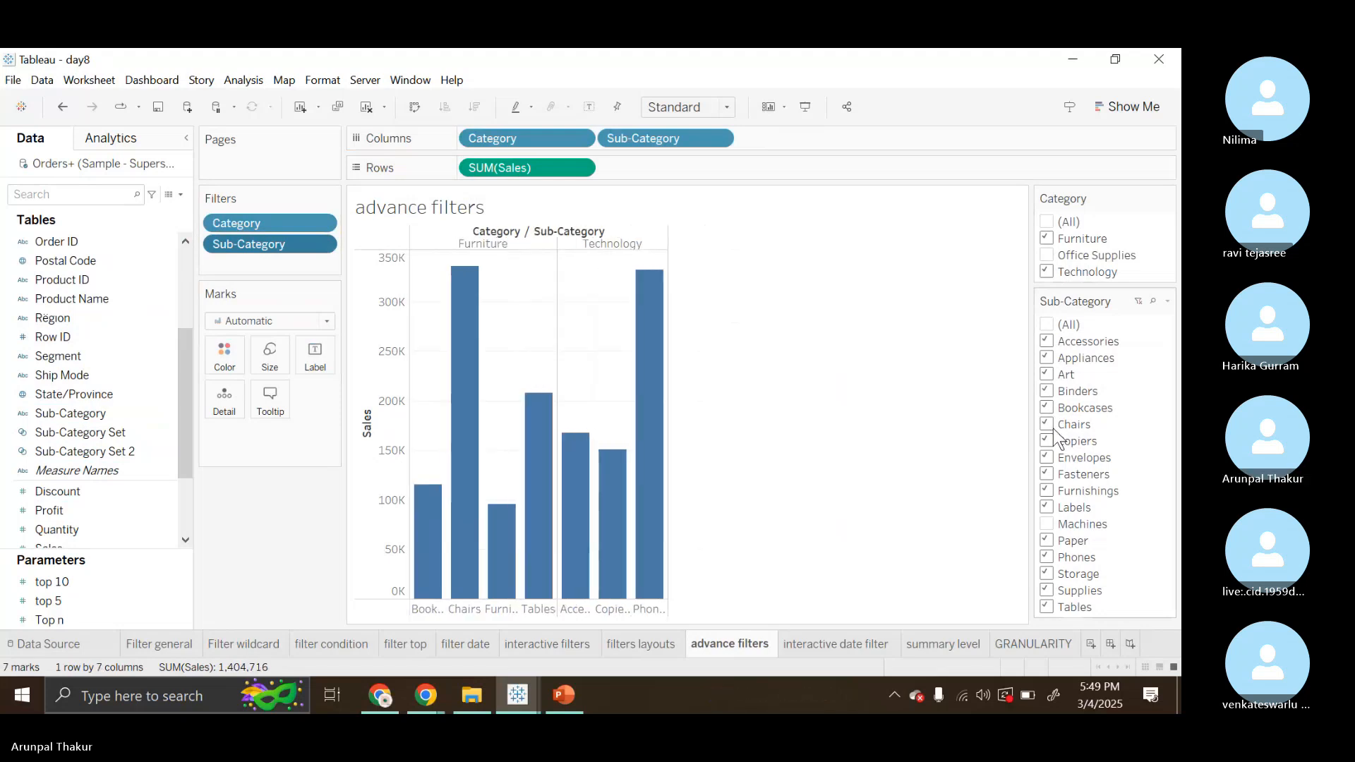
pyautogui.click(1053, 429)
pyautogui.click(1053, 429)
# - Switch Appliances off and on in the Sub-Category filter, ending with both Appliances and Art left out
pyautogui.click(1048, 358)
pyautogui.click(1049, 360)
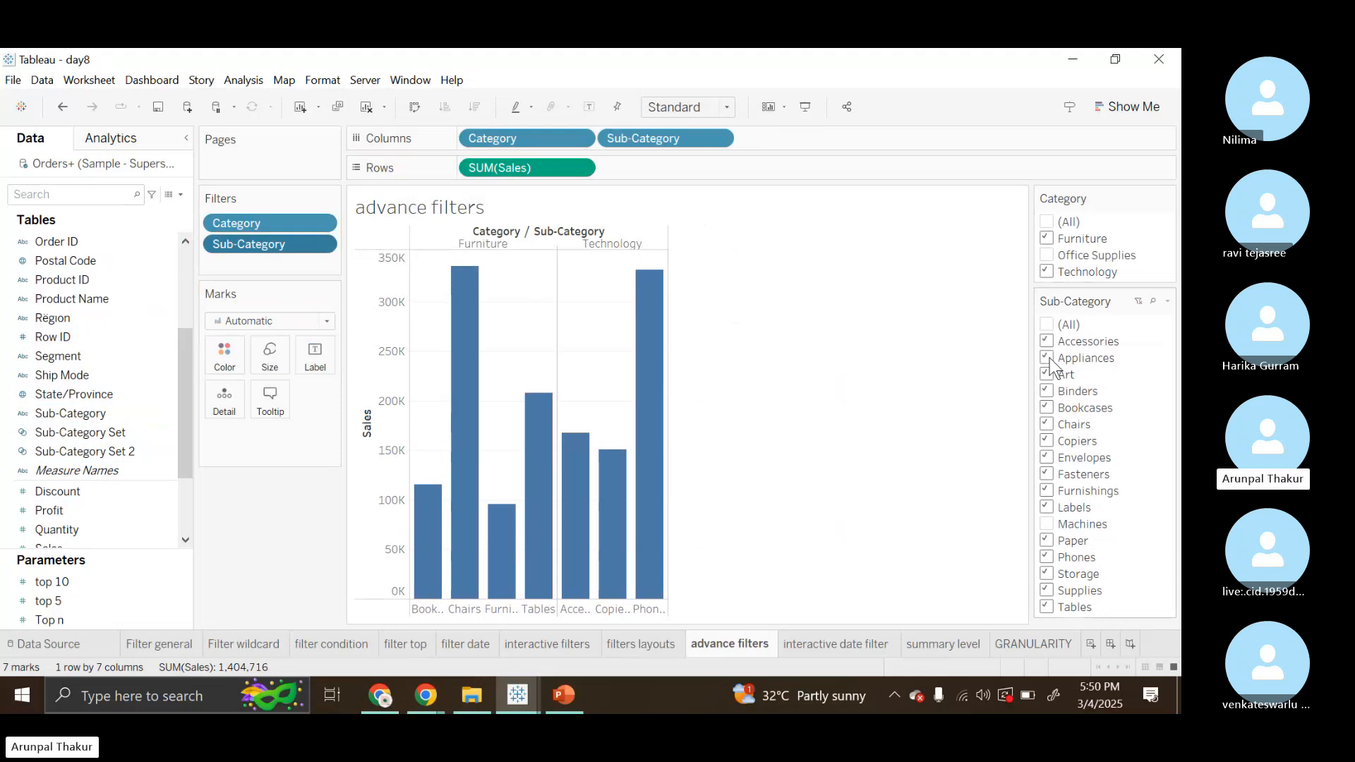
pyautogui.click(1049, 360)
pyautogui.click(1049, 360)
pyautogui.click(1049, 360)
pyautogui.click(1047, 376)
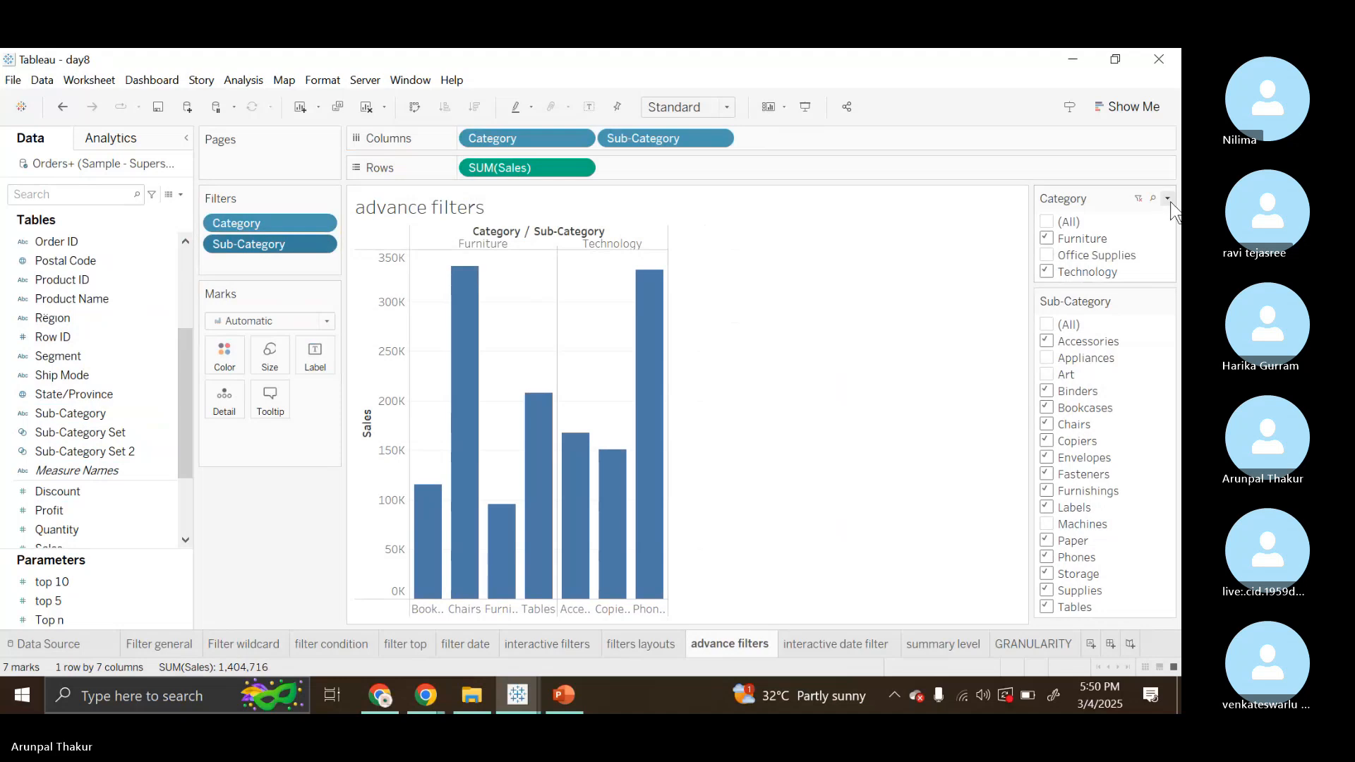
# - Set the Sub-Category filter control to Only Relevant Values, and leave Technology out of the Category filter
pyautogui.click(1168, 301)
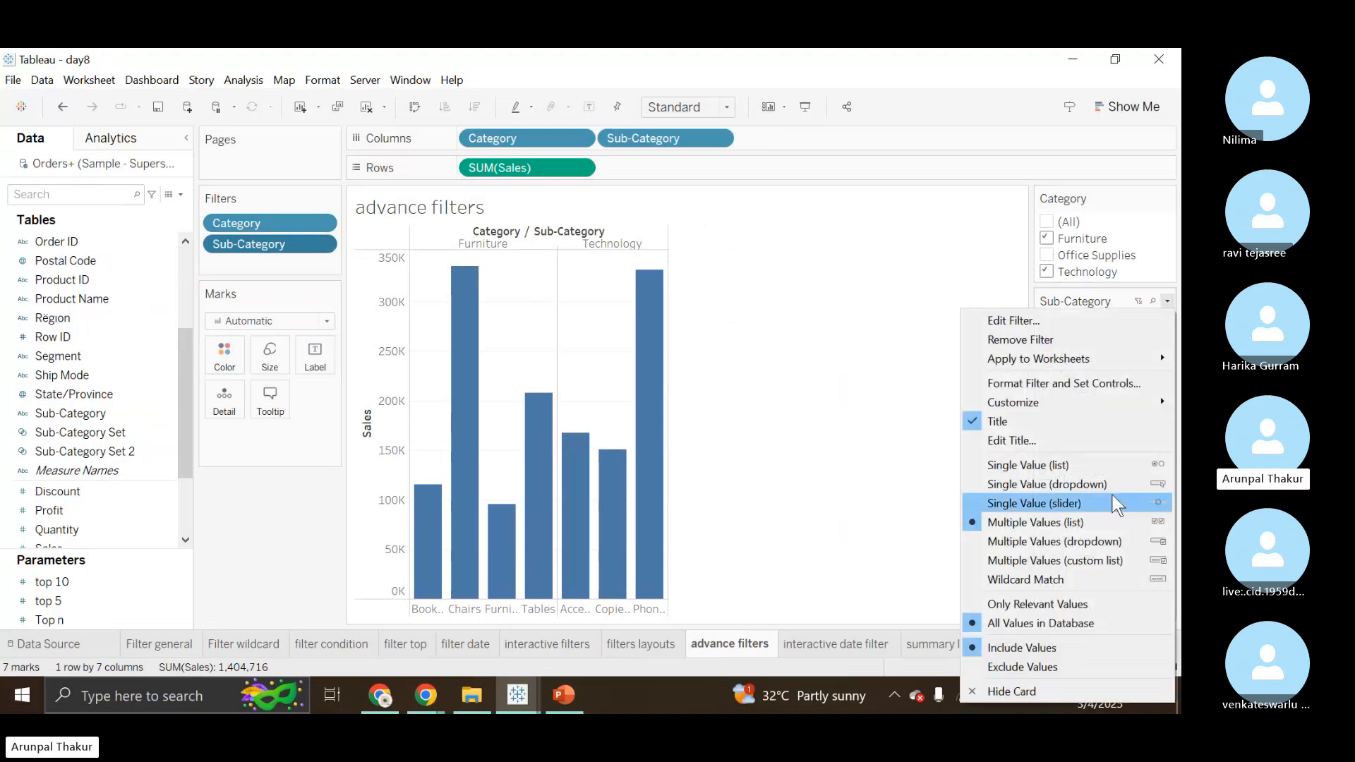
pyautogui.click(1066, 605)
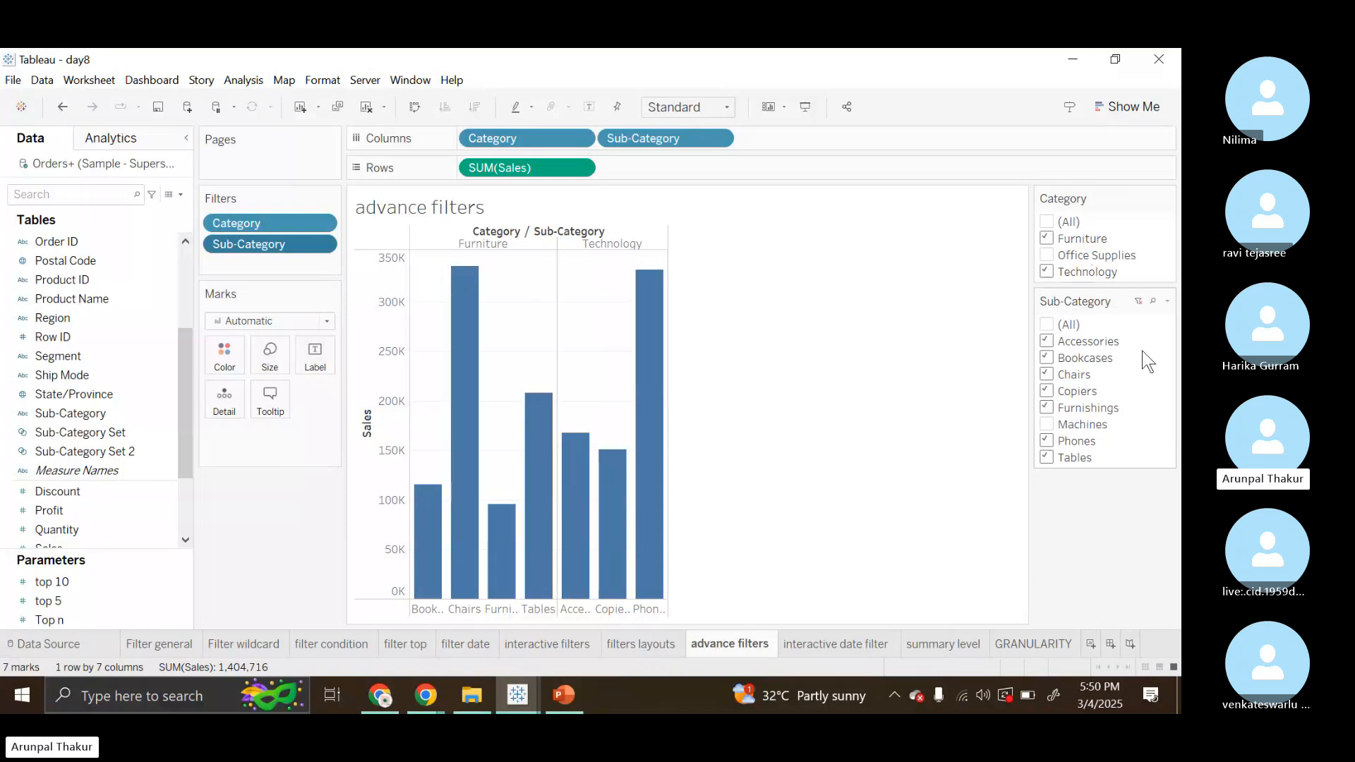
pyautogui.click(1045, 273)
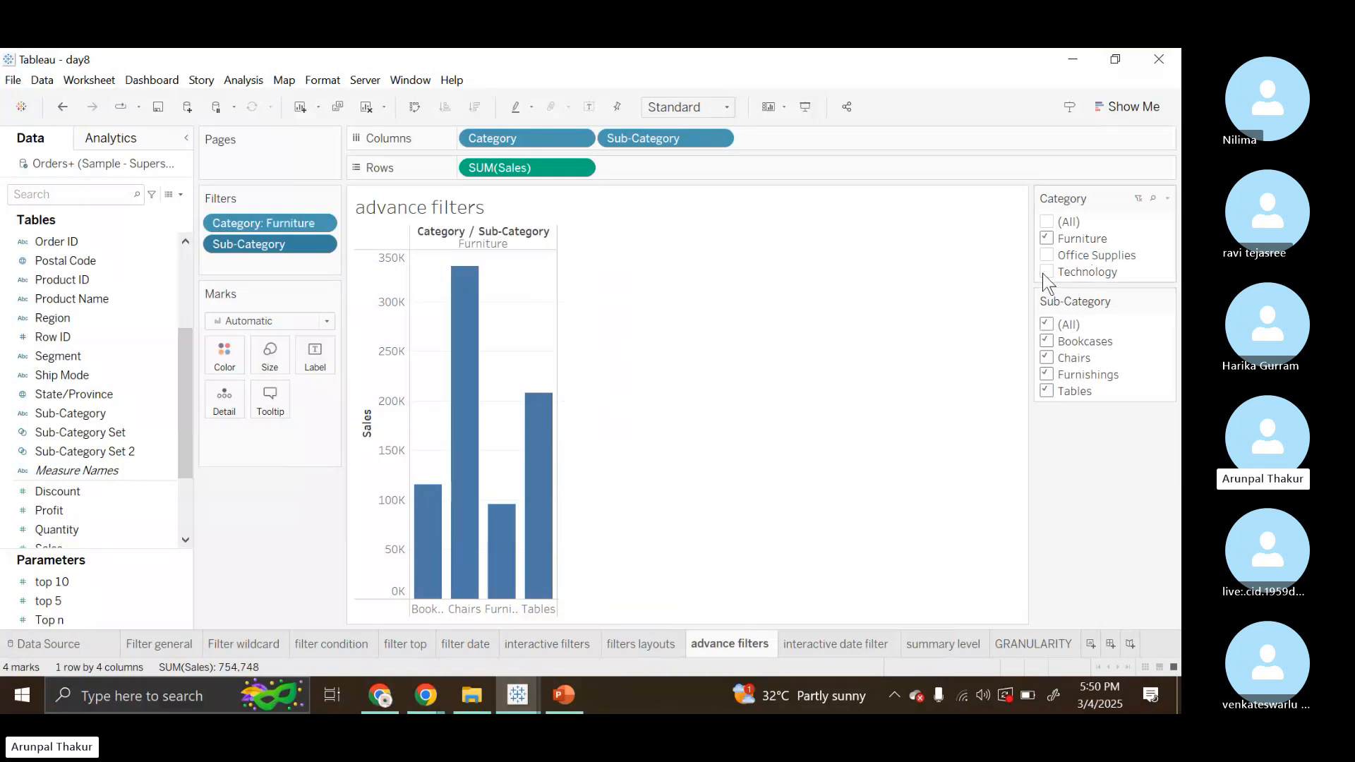
# - Leave Chairs and Furnishings out of the Sub-Category filter and include both again
pyautogui.click(1048, 359)
pyautogui.click(1048, 375)
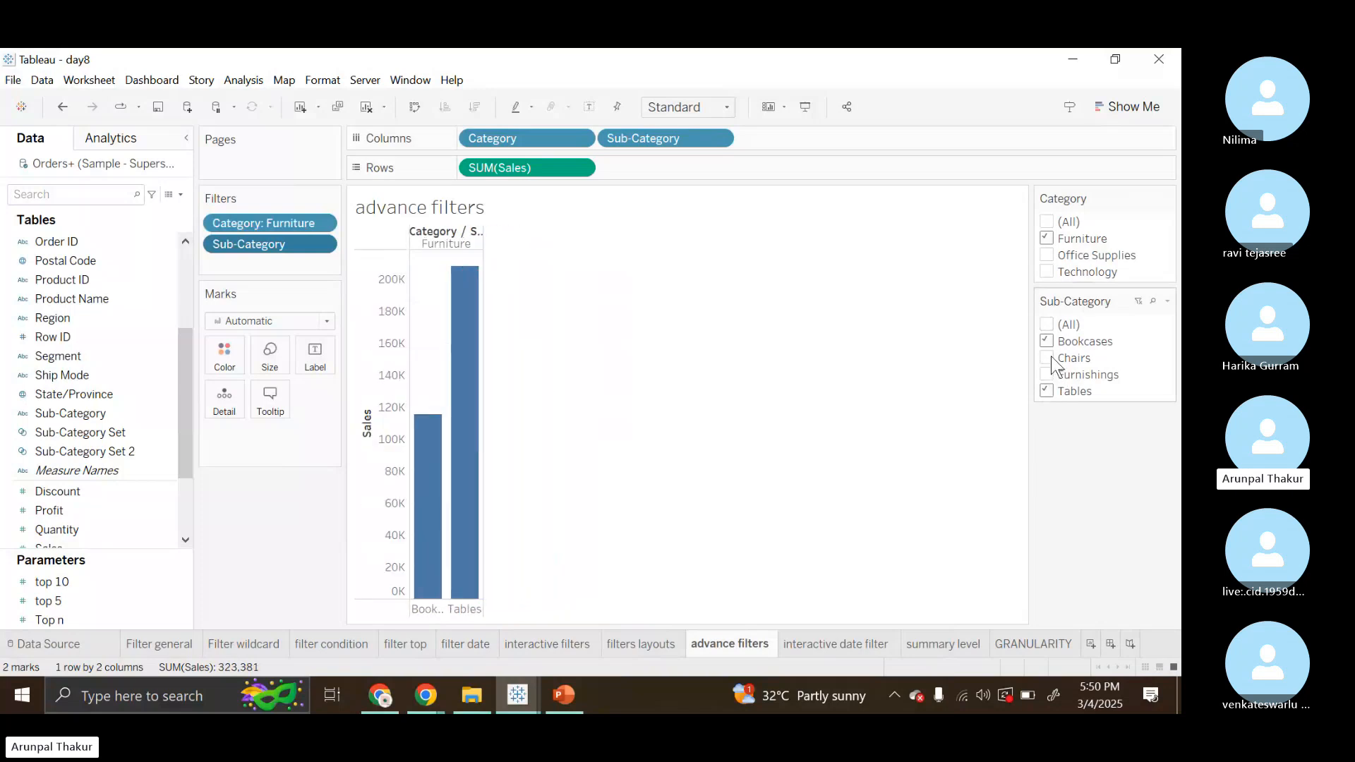
pyautogui.click(1048, 358)
pyautogui.click(1048, 375)
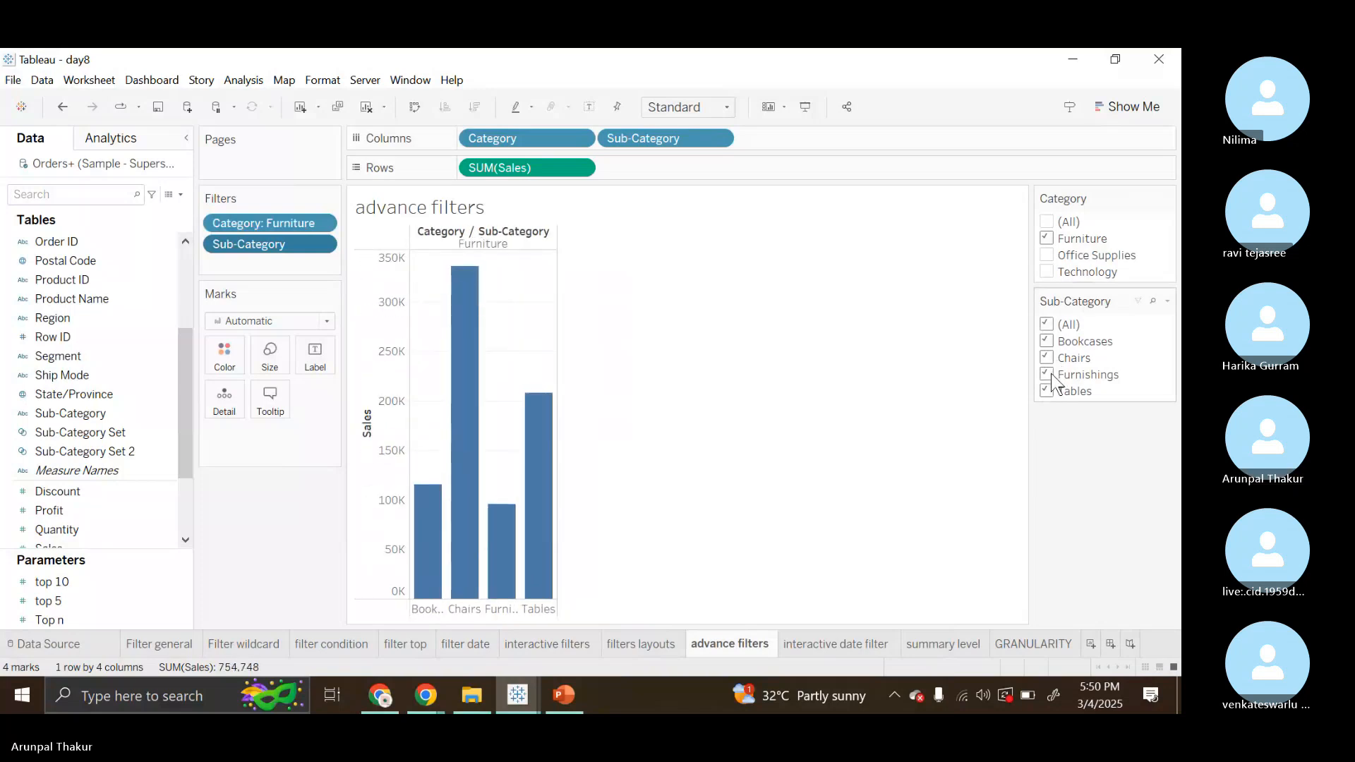
# - Include Office Supplies and Technology in the Category filter again, and view the Sub-Category filter control's options
pyautogui.click(1047, 256)
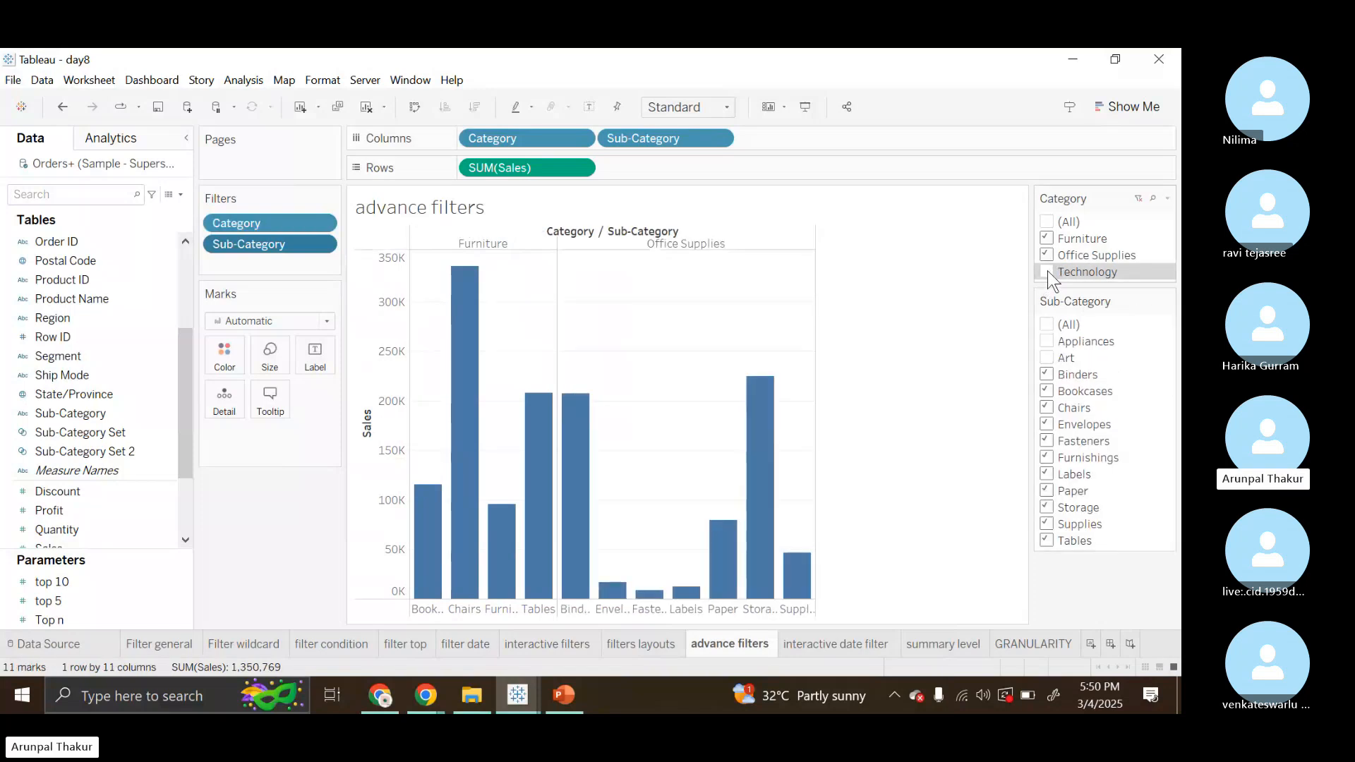
pyautogui.click(1047, 273)
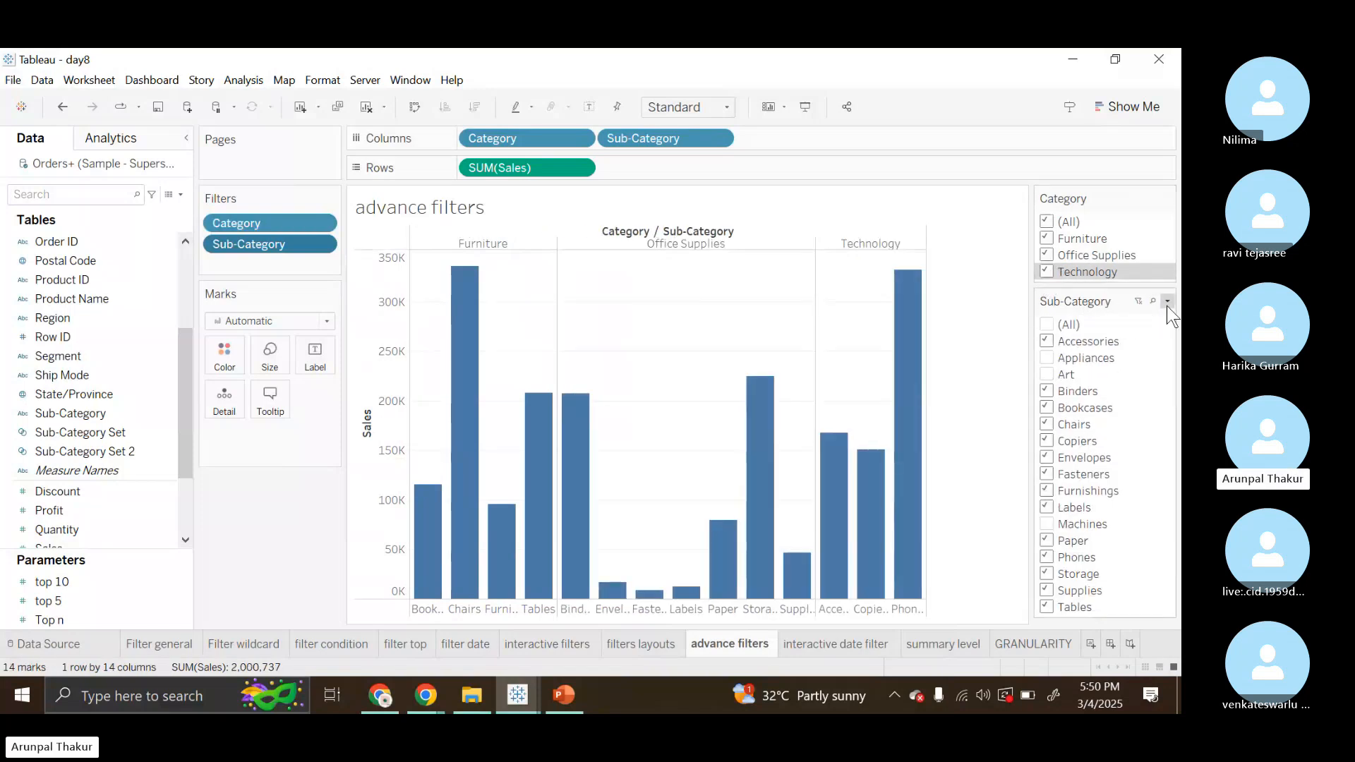
pyautogui.click(1167, 302)
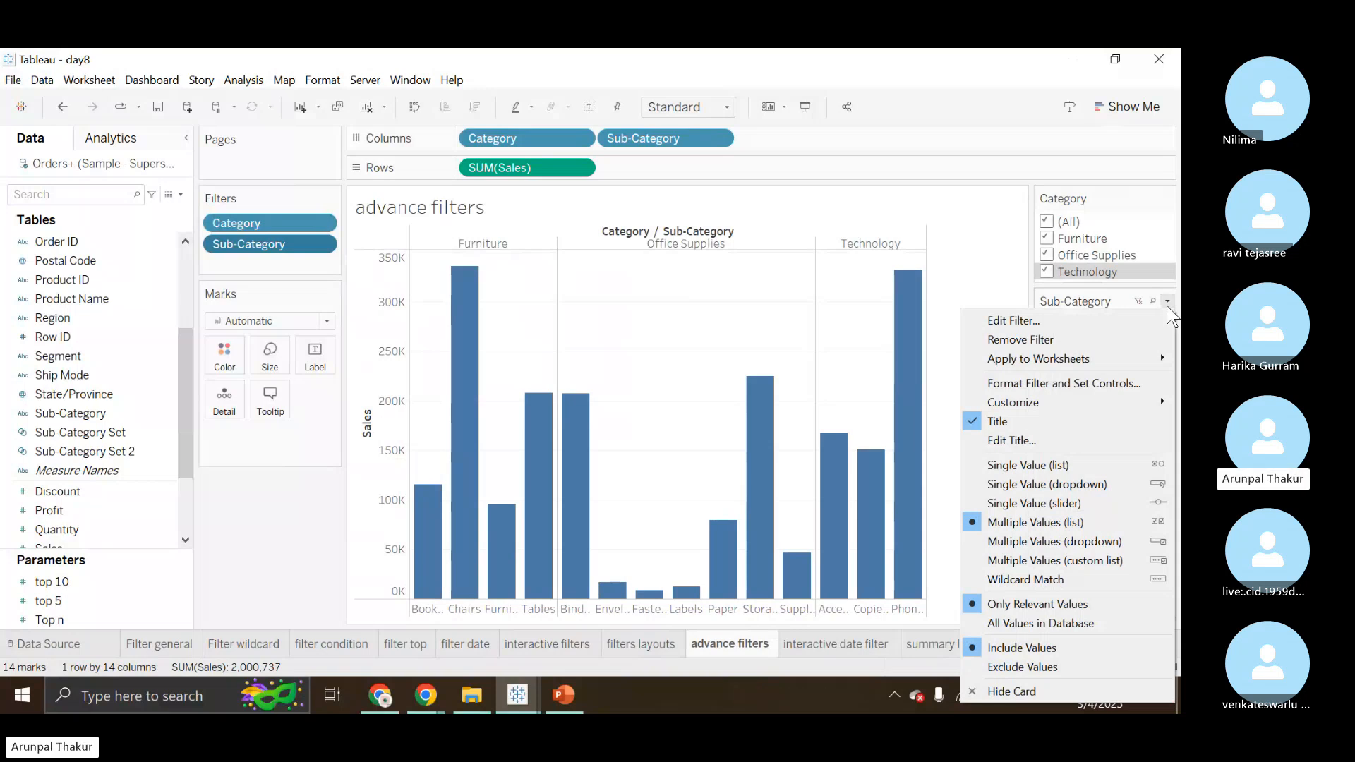
pyautogui.click(1167, 306)
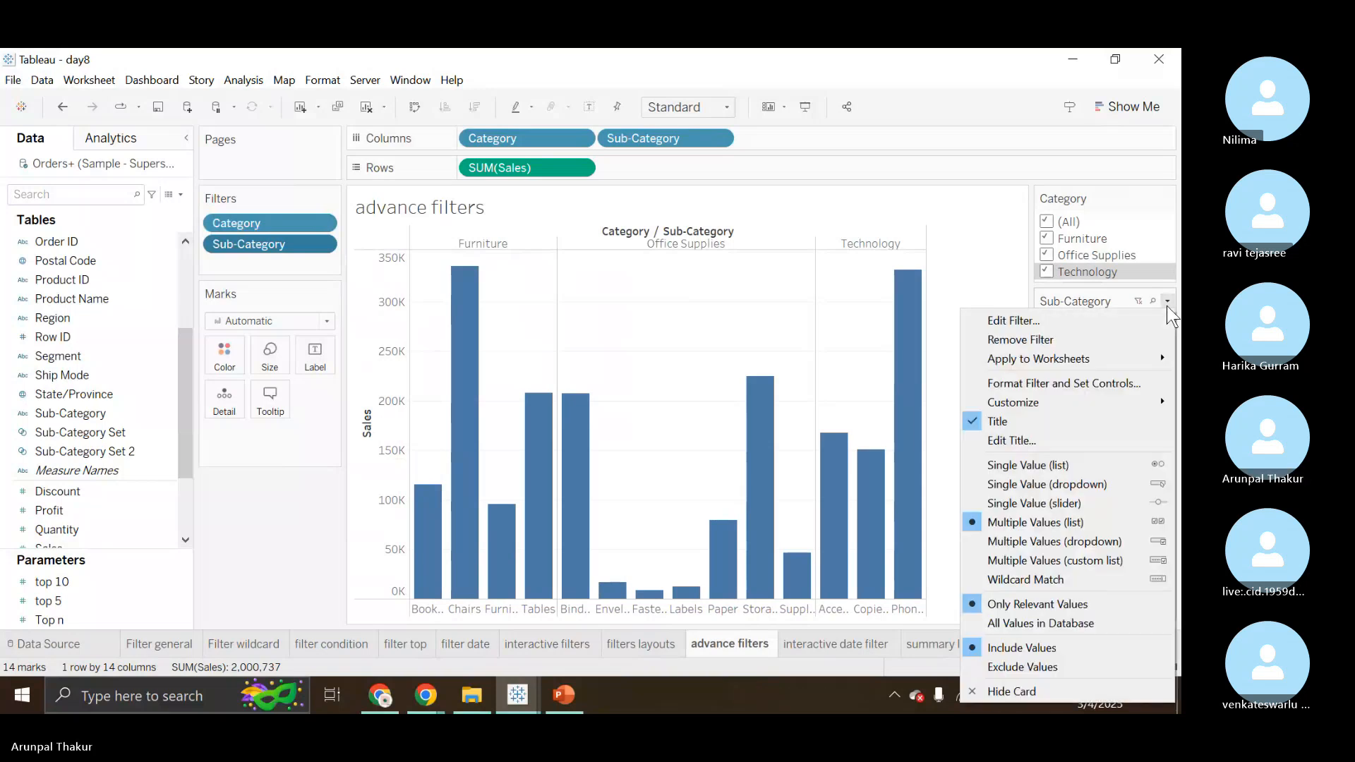
pyautogui.click(1007, 229)
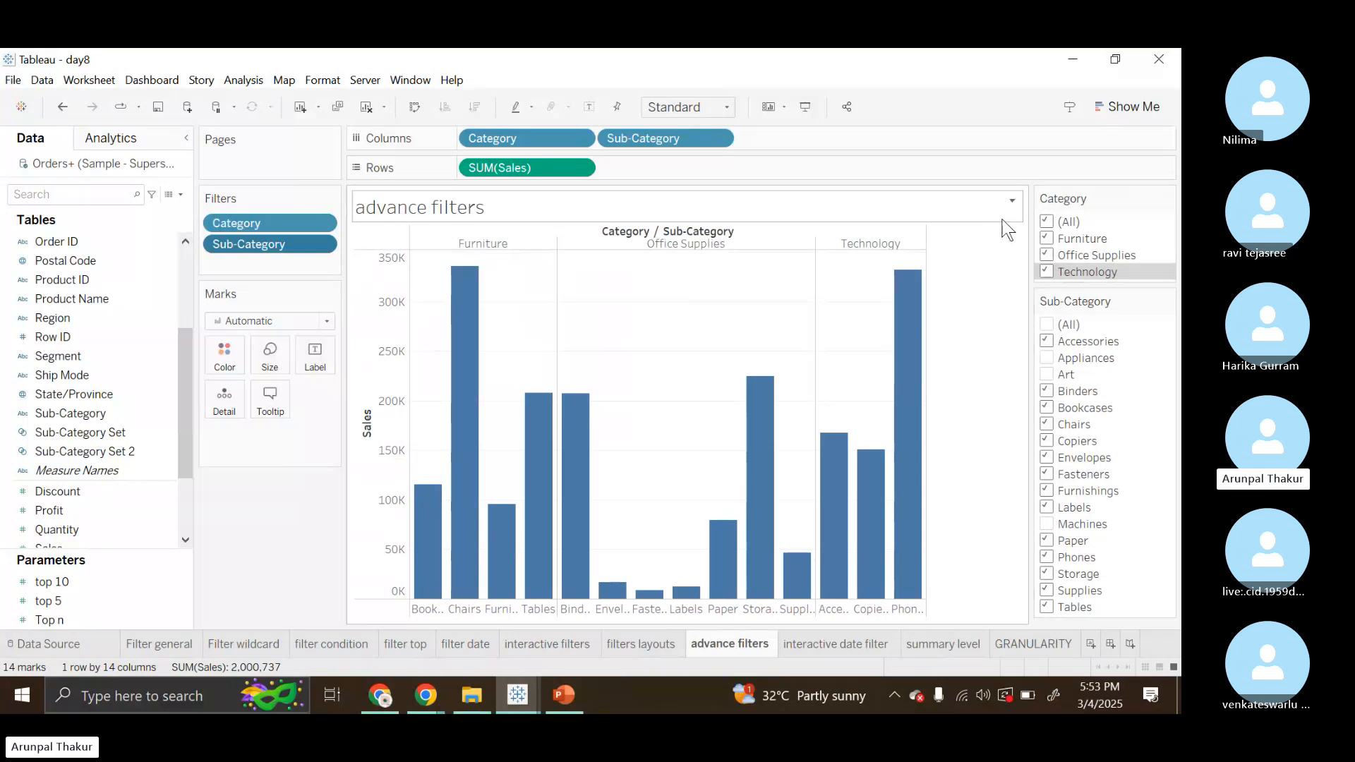
# - Open the interactive date filter sheet, view the Order Date month filter's options, and select the August point on the Technology line
pyautogui.click(843, 655)
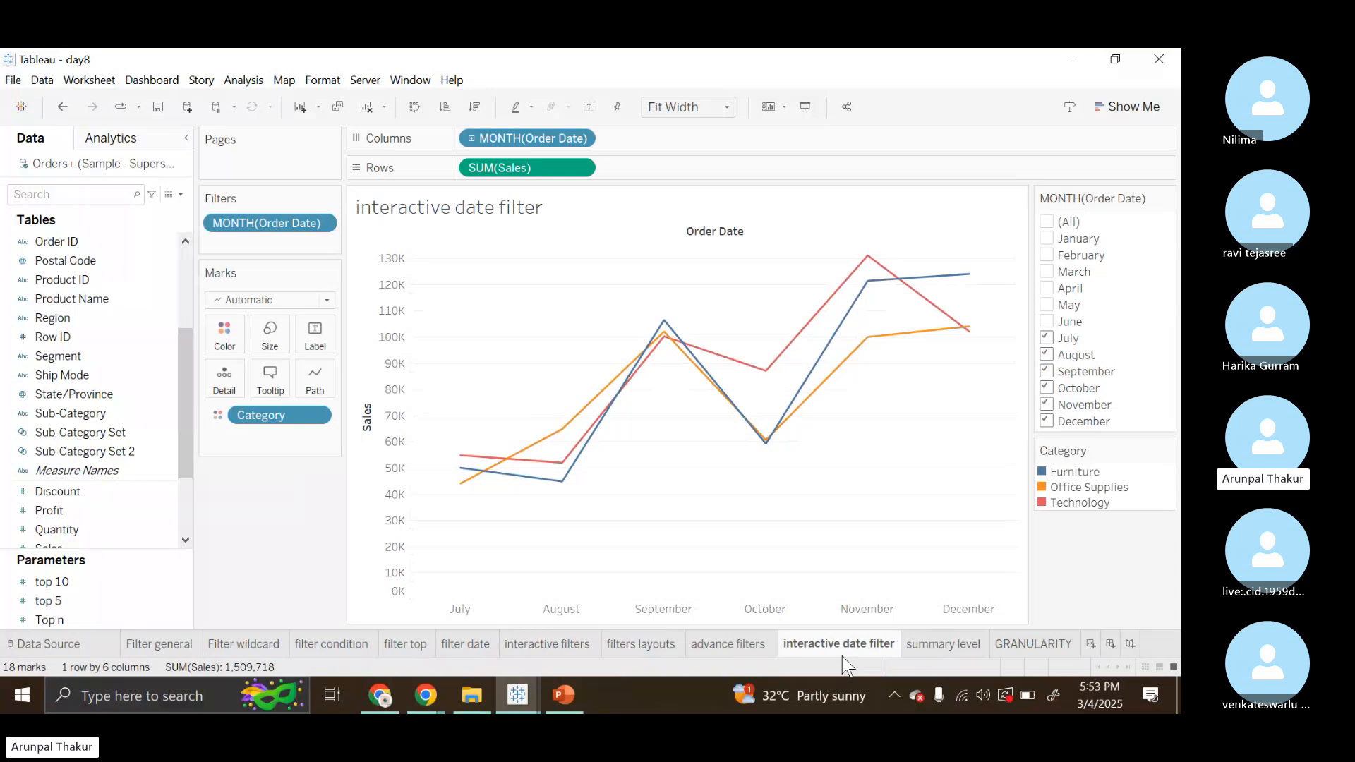
pyautogui.moveTo(888, 334)
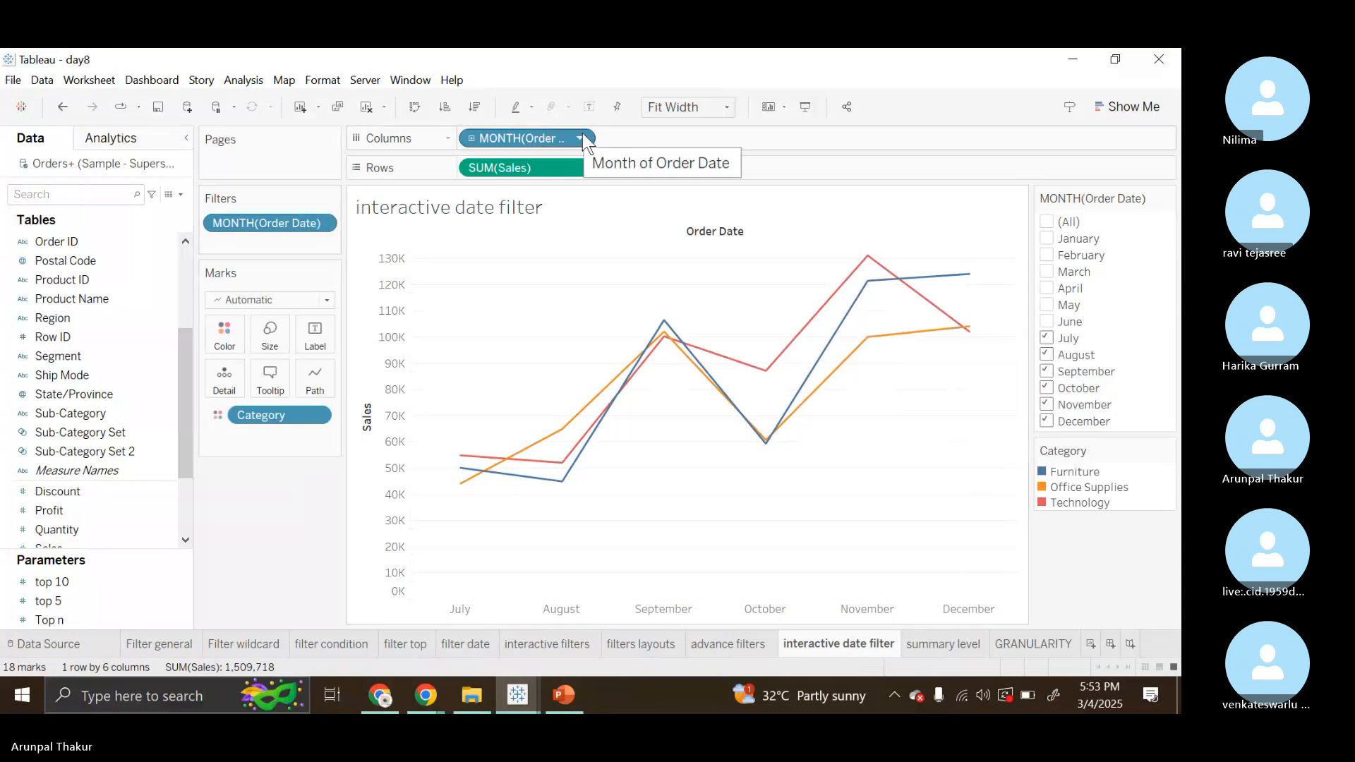
pyautogui.click(323, 225)
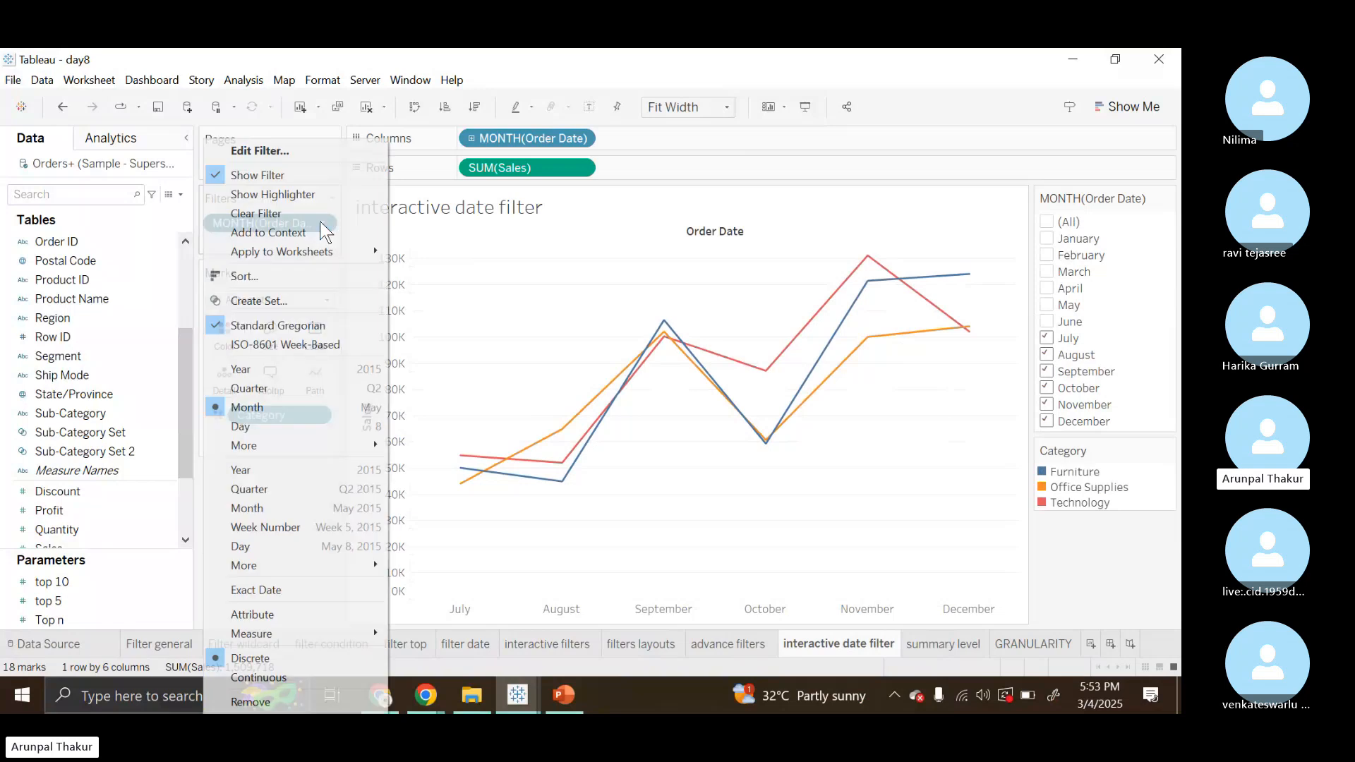
pyautogui.click(521, 398)
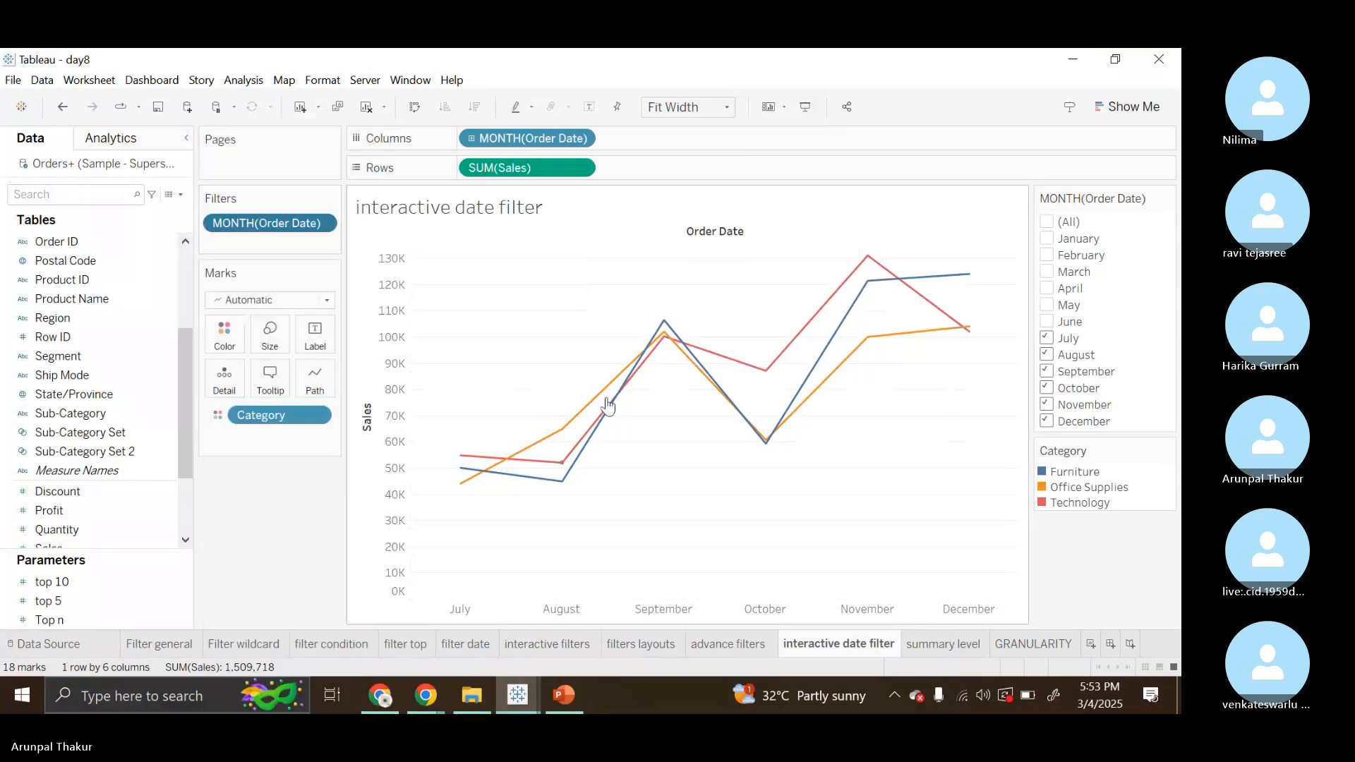
pyautogui.click(562, 462)
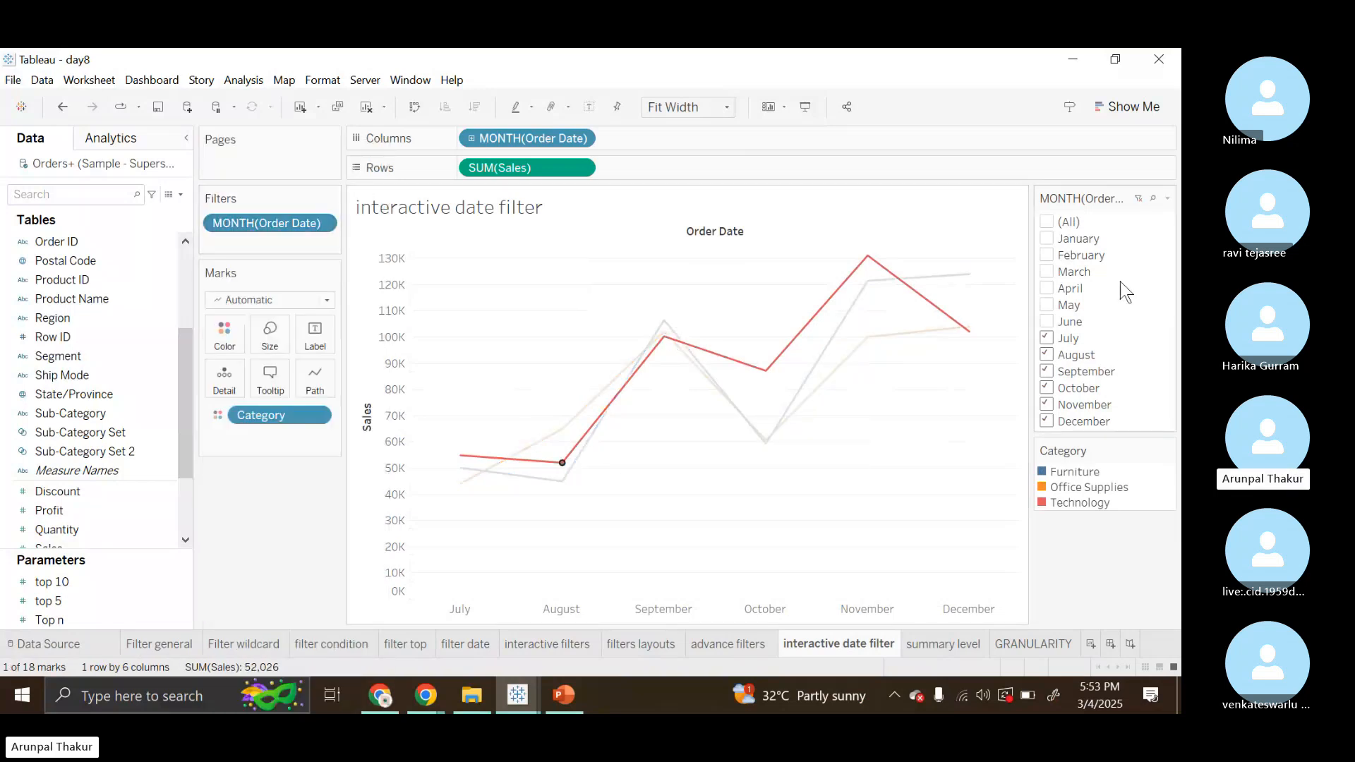
# - Include March, April, May and June in the Order Date month filter and clear the highlighted Technology line
pyautogui.click(1046, 273)
pyautogui.click(1047, 288)
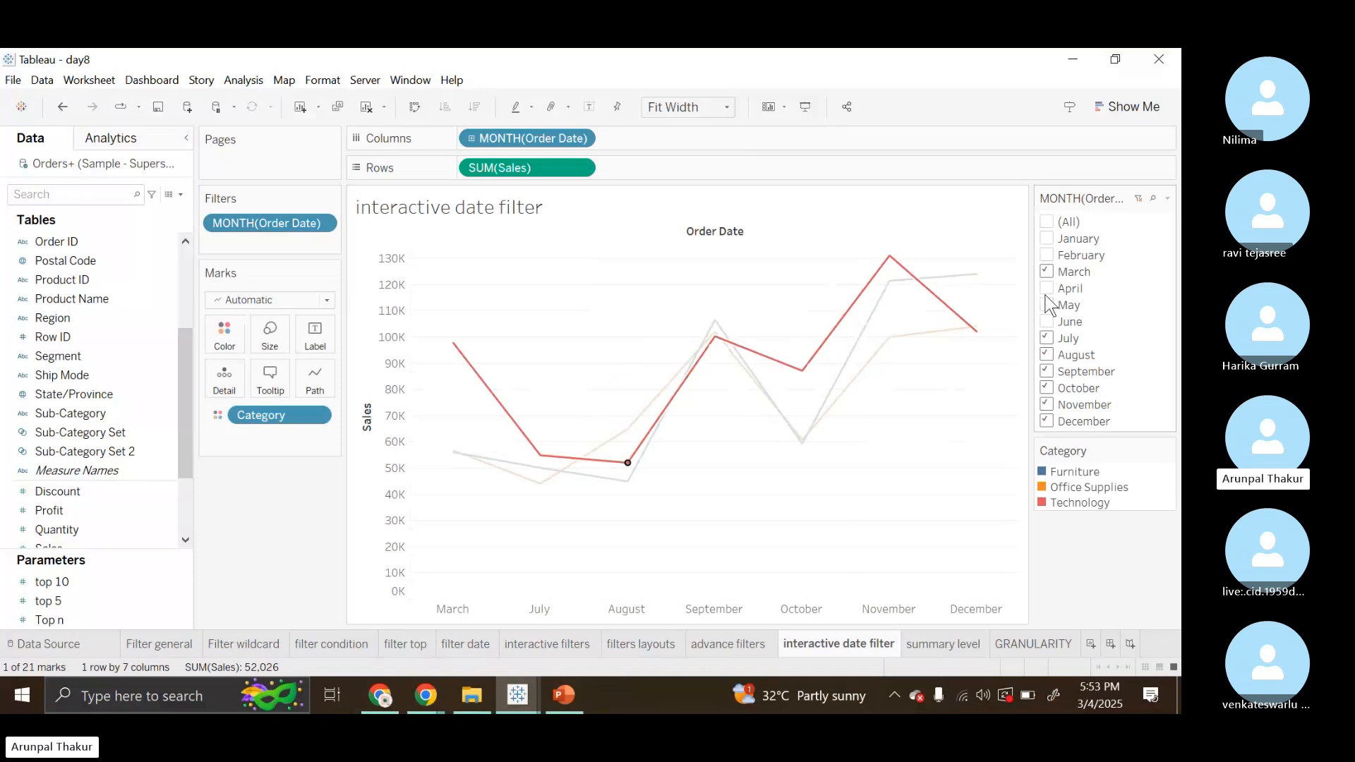
pyautogui.click(1046, 305)
pyautogui.click(1047, 322)
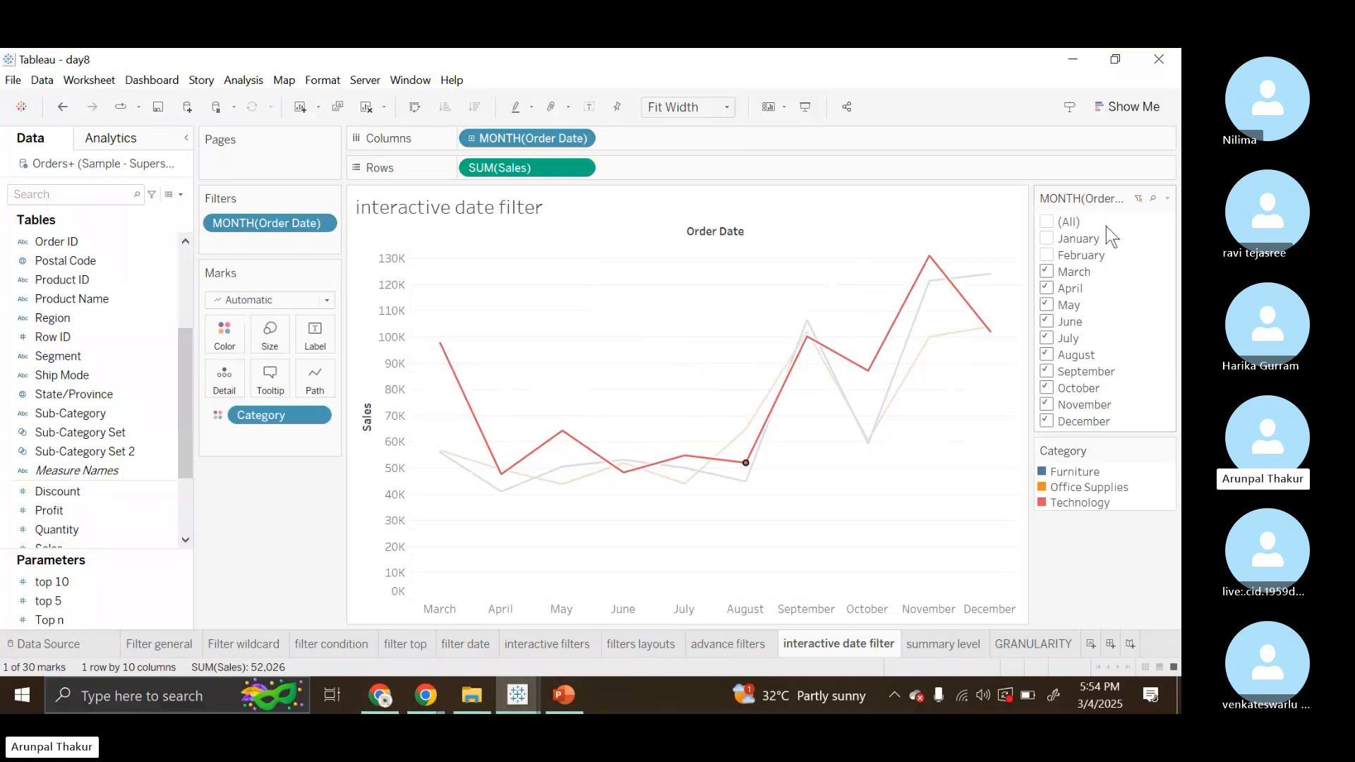
pyautogui.click(886, 434)
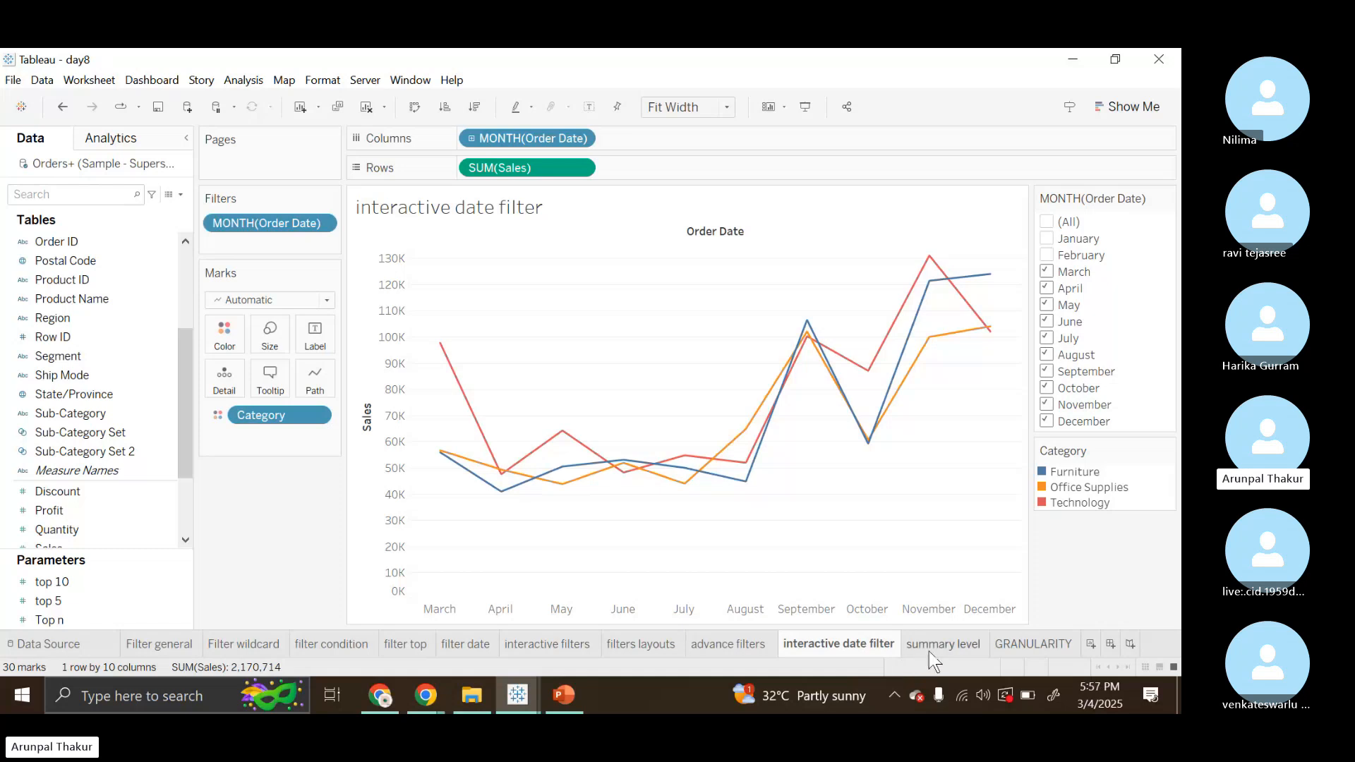
# - Open the summary level sheet, remove the SUM(Profit) filter, and inspect the profit bars of the sub-categories
pyautogui.click(933, 648)
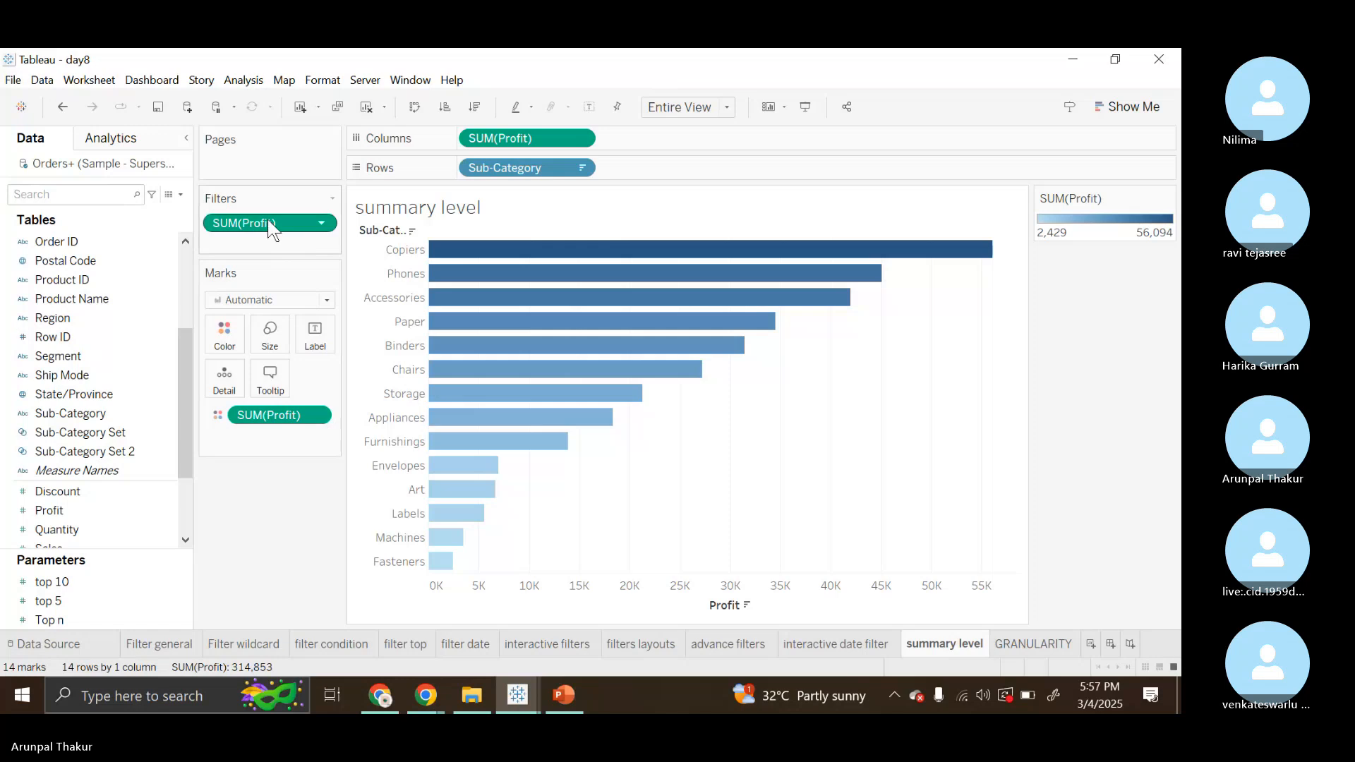
pyautogui.moveTo(268, 223); pyautogui.dragTo(271, 502)
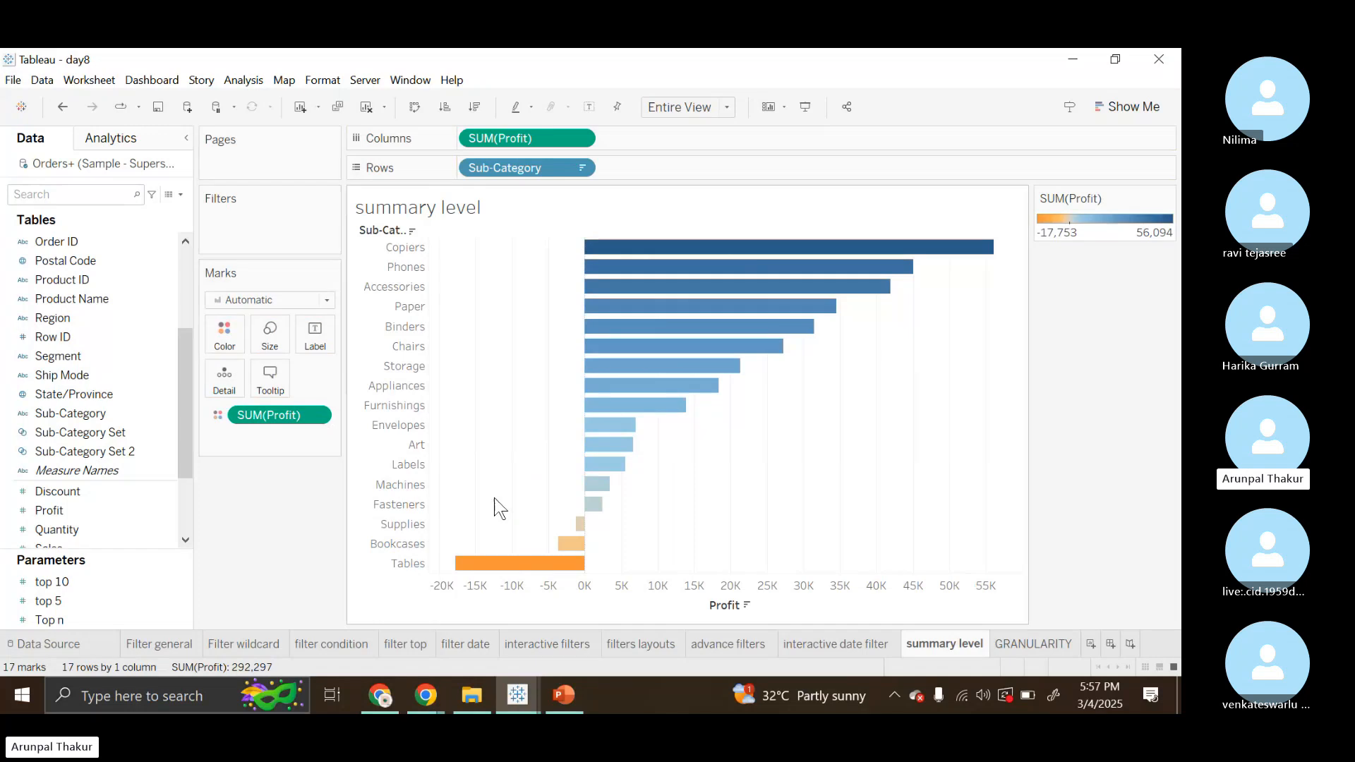
pyautogui.moveTo(580, 551)
pyautogui.moveTo(650, 309)
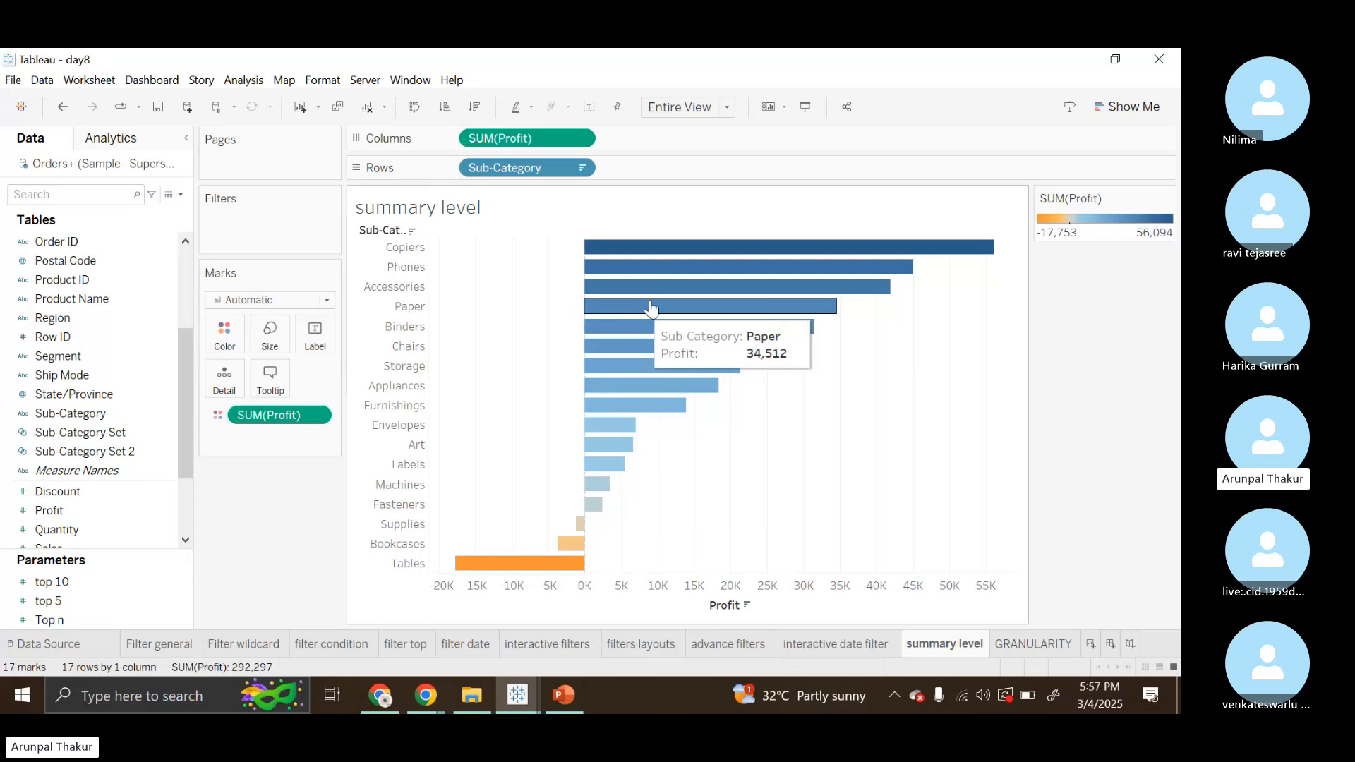
pyautogui.moveTo(597, 515)
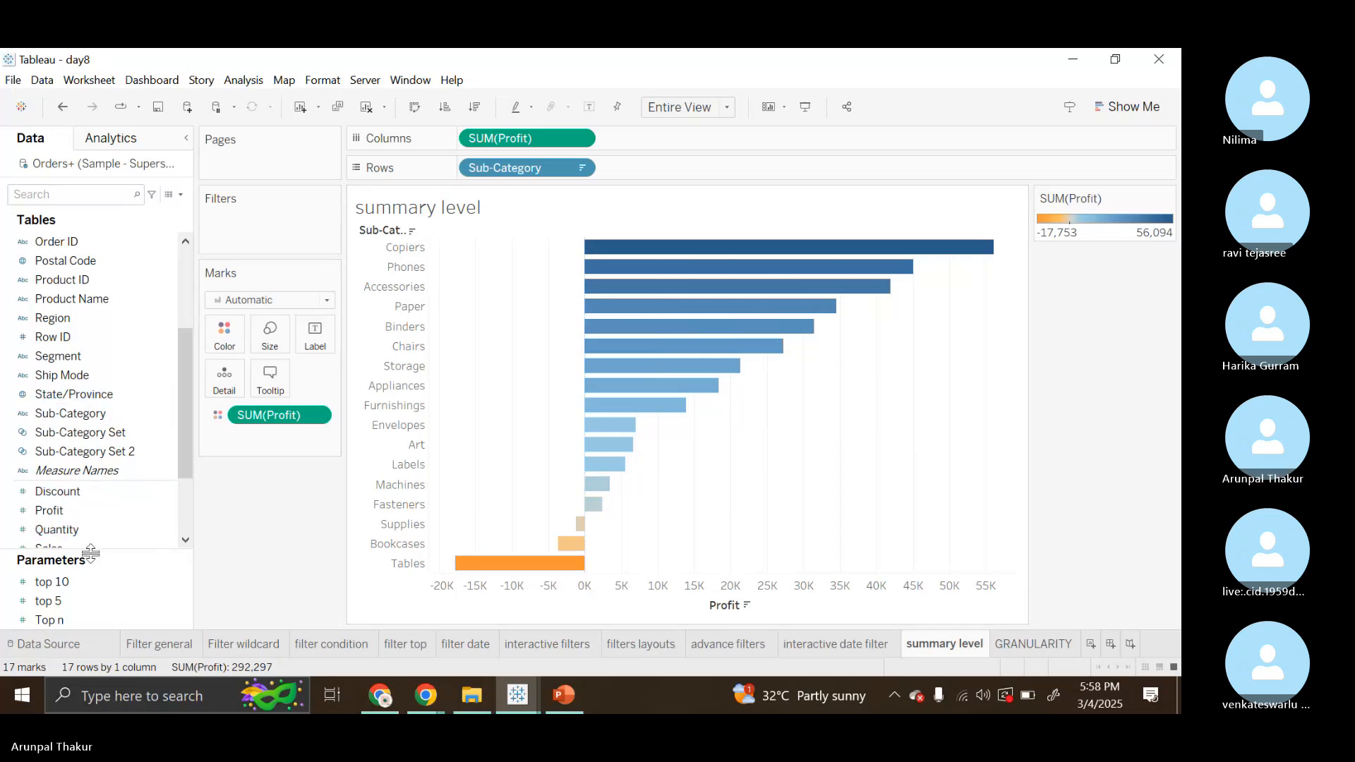
# - Filter the sub-categories on the sum of Profit, using a range of values with a minimum of 0
pyautogui.moveTo(58, 508); pyautogui.dragTo(235, 231)
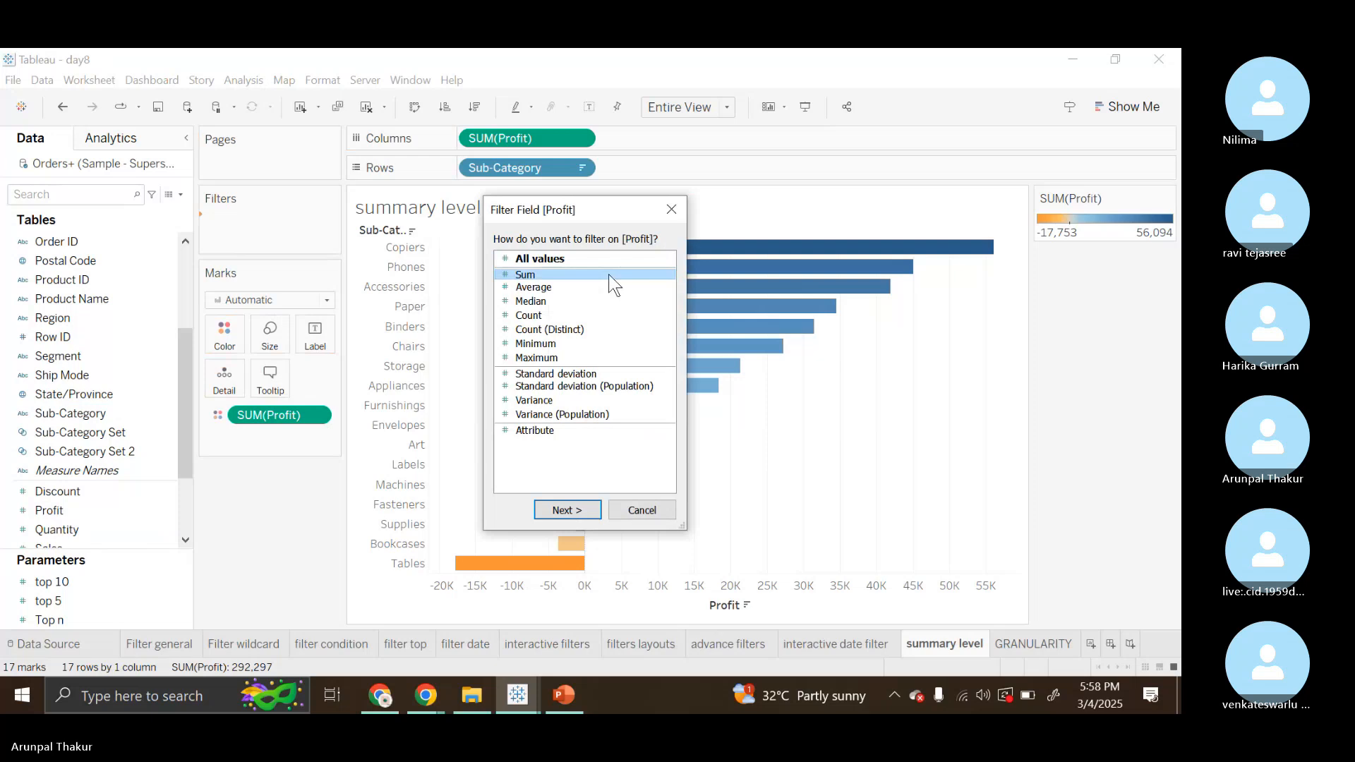
pyautogui.click(571, 511)
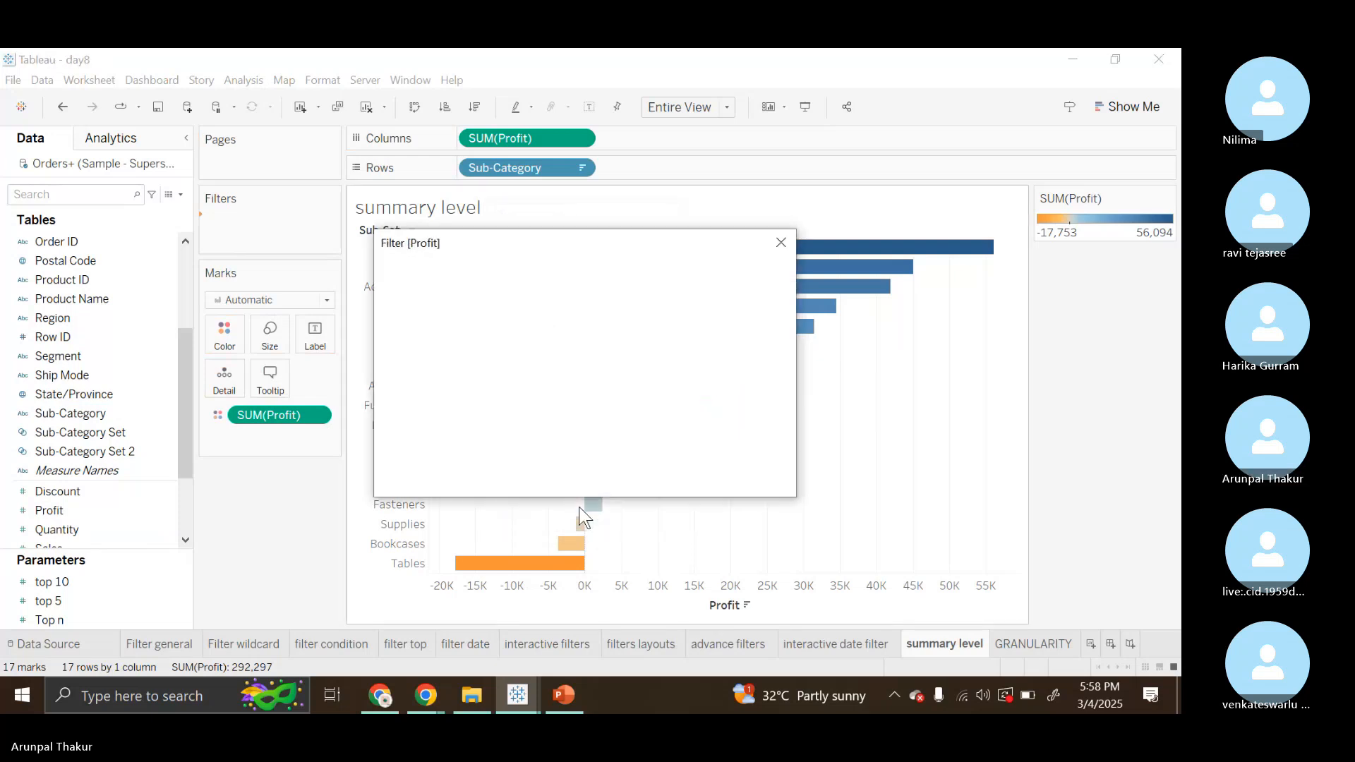
pyautogui.moveTo(484, 364); pyautogui.dragTo(398, 367)
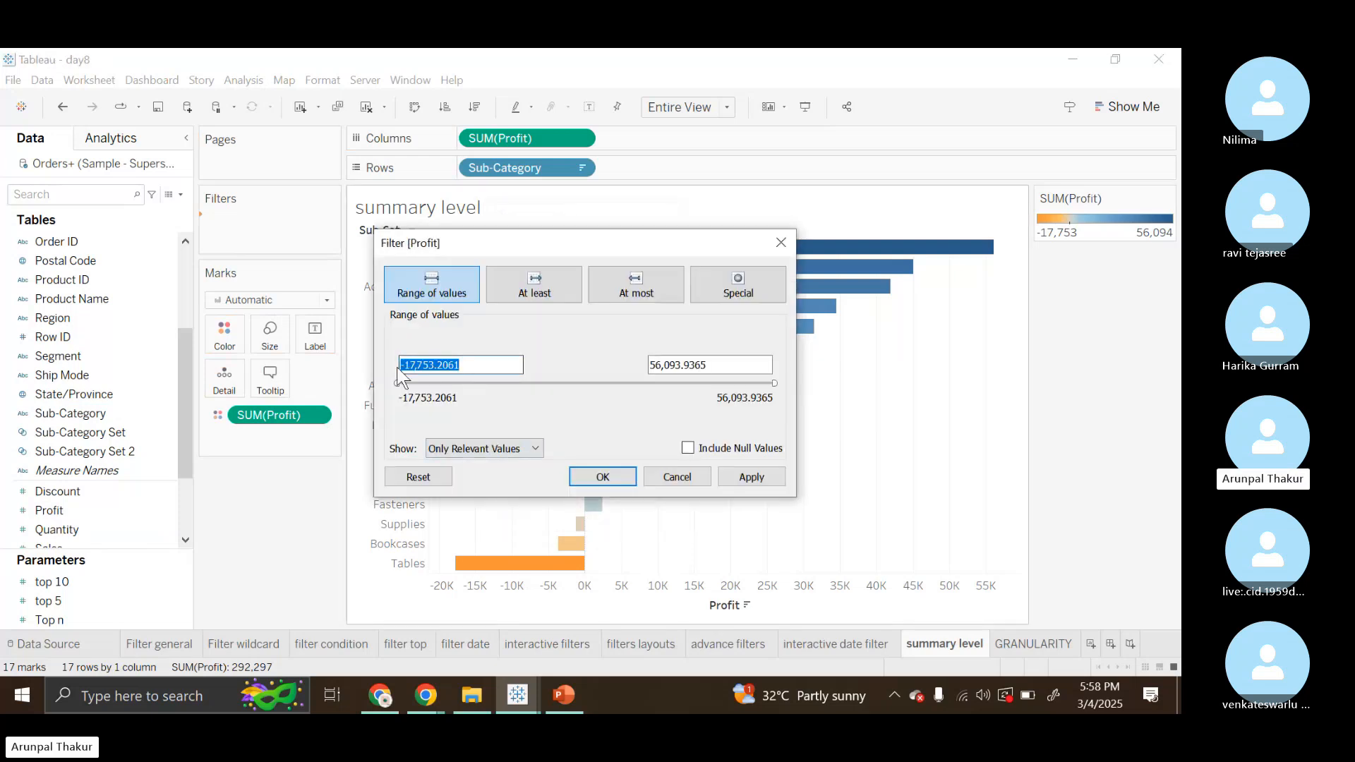
pyautogui.moveTo(706, 365); pyautogui.dragTo(617, 378)
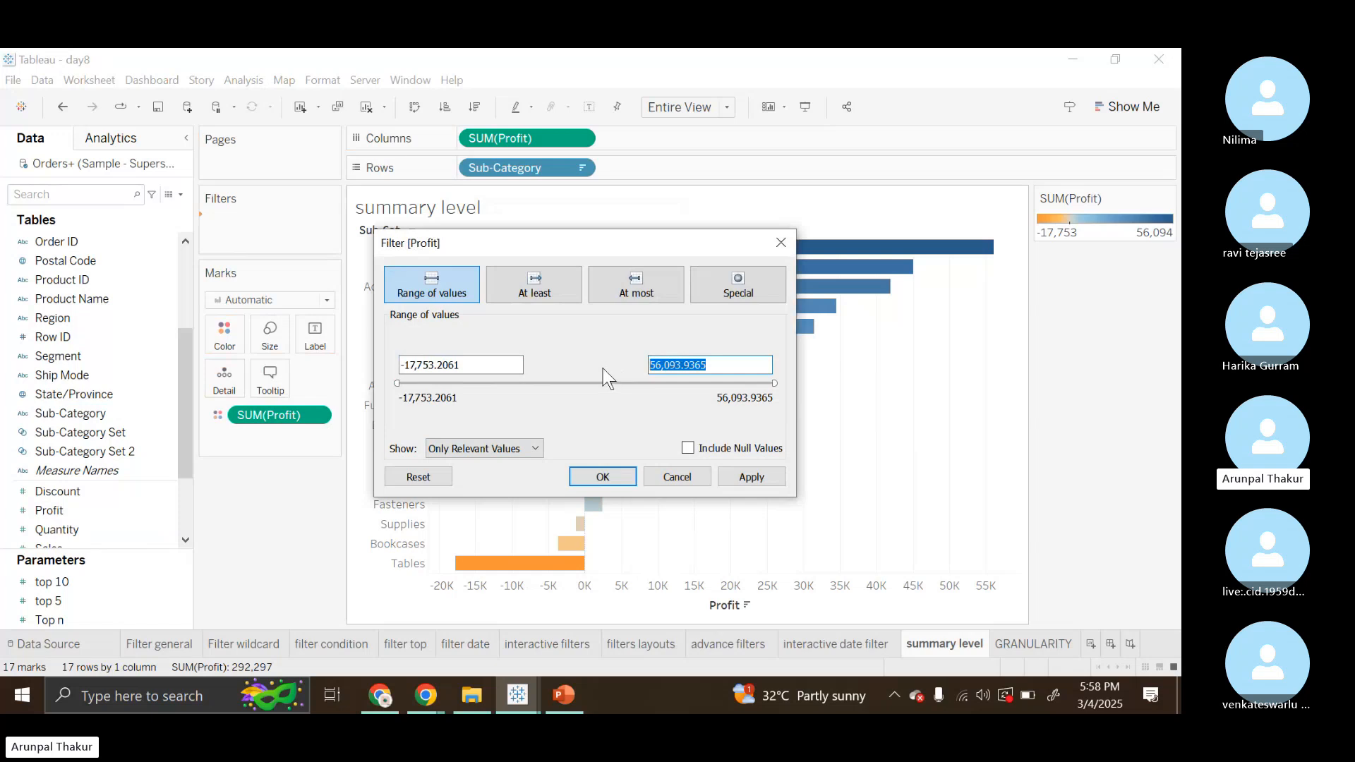
pyautogui.click(494, 364)
pyautogui.press('BackSpace')
pyautogui.press('BackSpace')
pyautogui.press('BackSpace')
pyautogui.press('BackSpace')
pyautogui.press('BackSpace')
pyautogui.press('BackSpace')
pyautogui.press('BackSpace')
pyautogui.press('BackSpace')
pyautogui.press('BackSpace')
pyautogui.press('BackSpace')
pyautogui.press('BackSpace')
pyautogui.press('BackSpace')
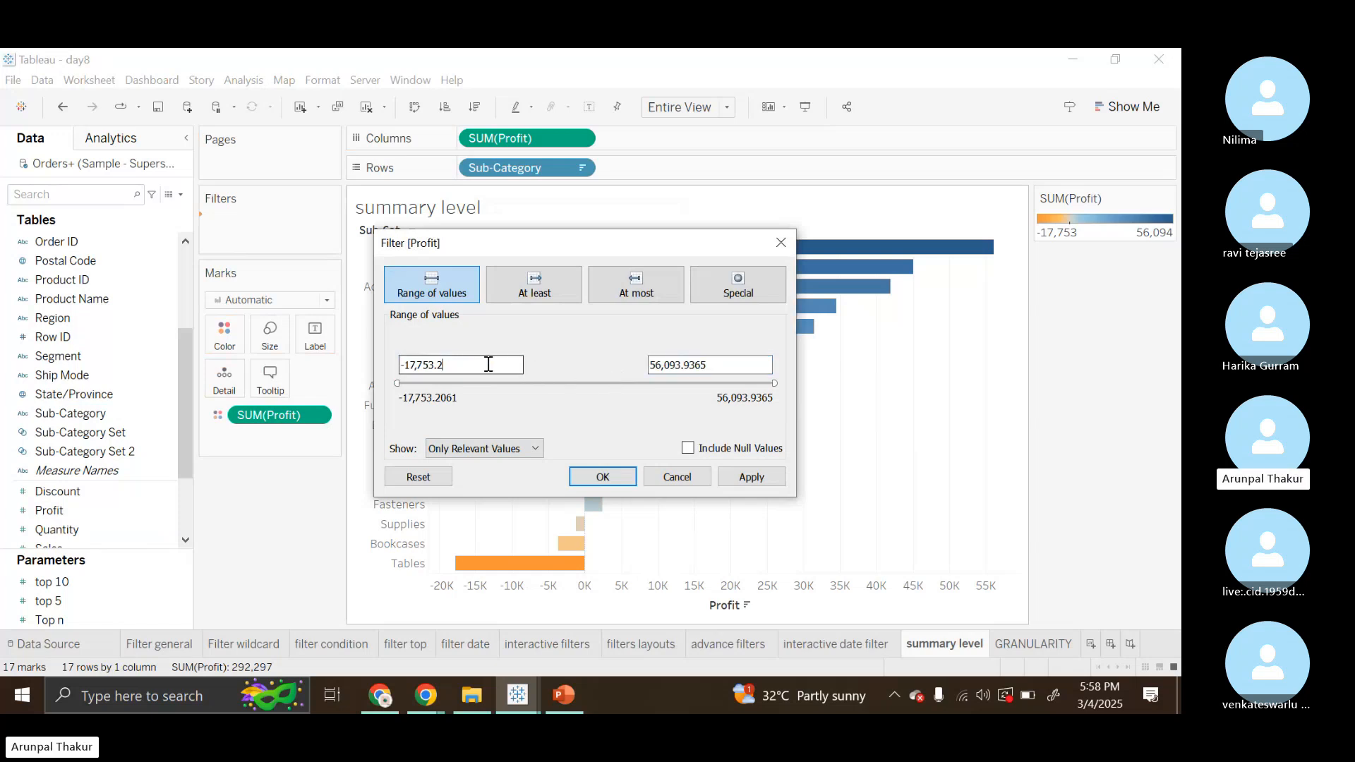
pyautogui.write('0')
pyautogui.click(741, 478)
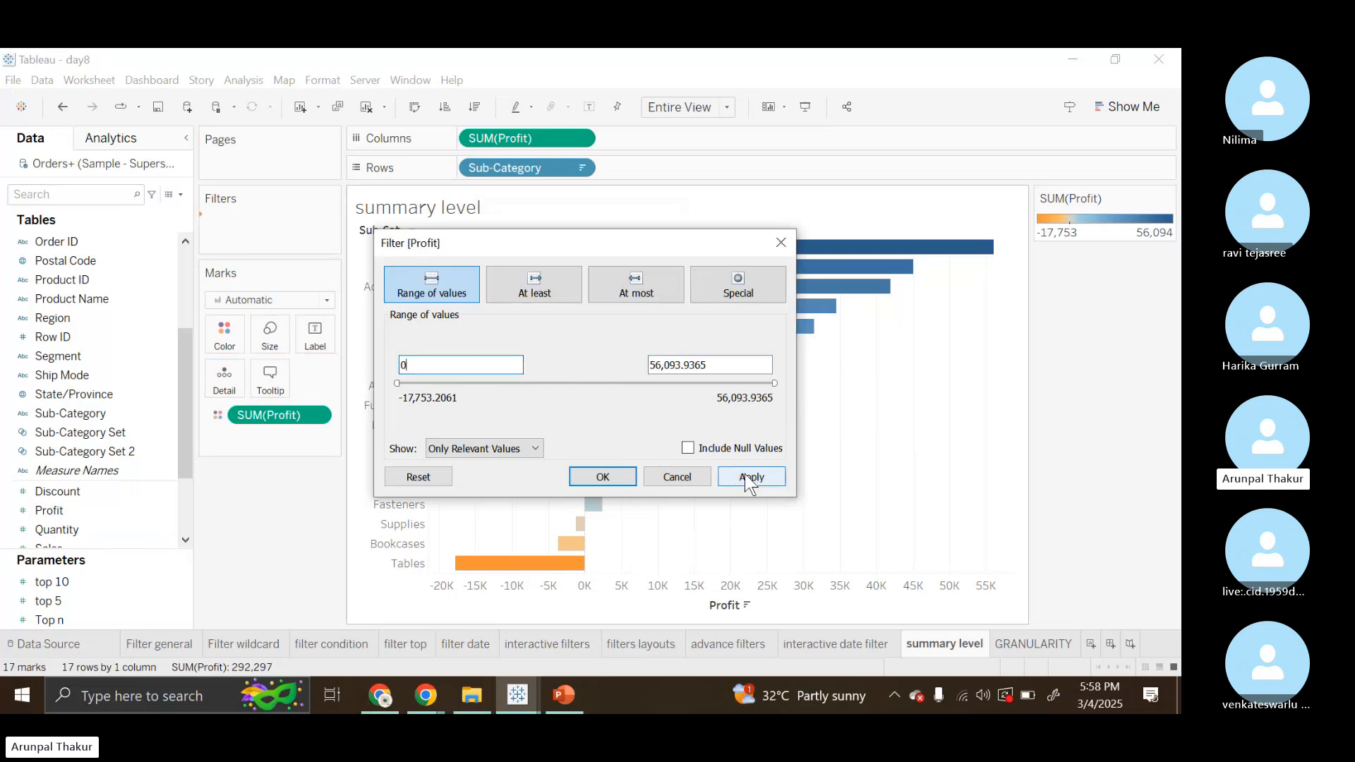
pyautogui.click(618, 481)
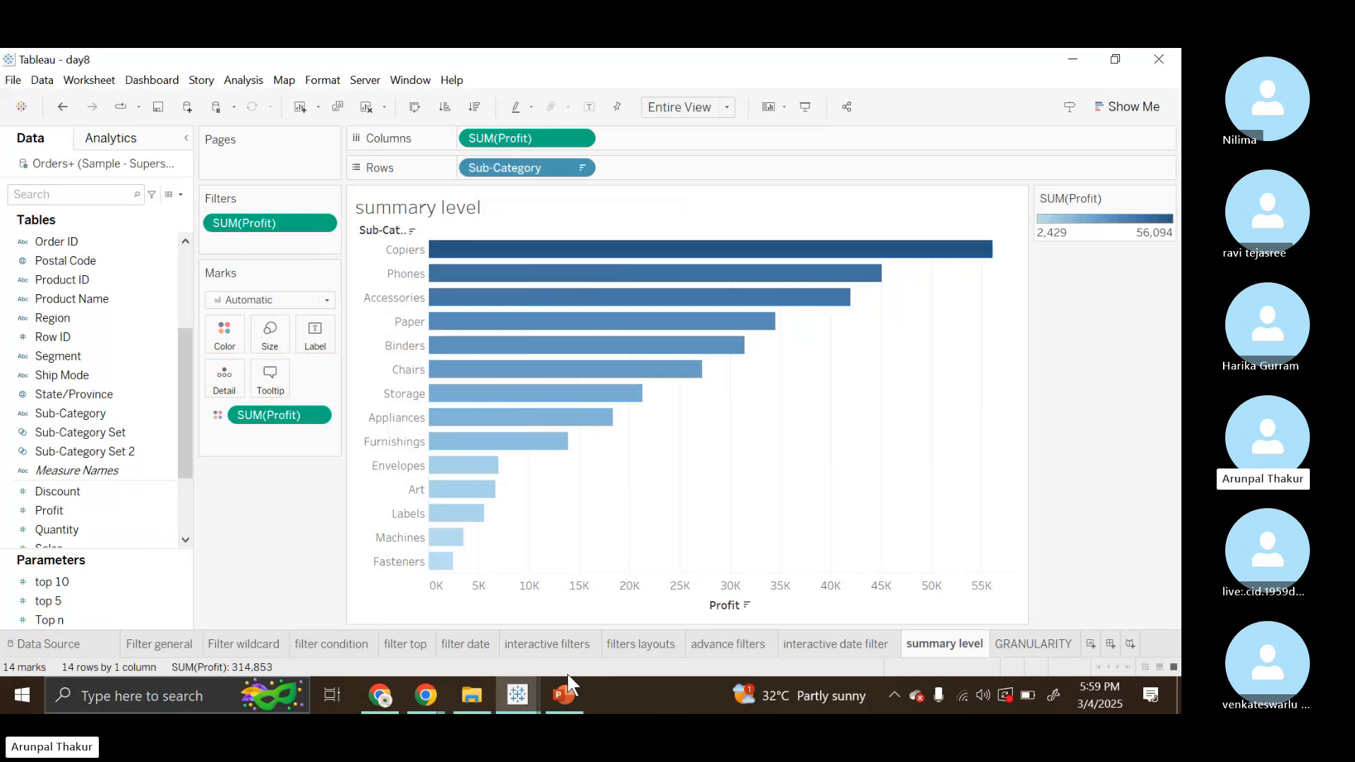
# - Switch to the Skype call in Chrome and bring up the options for stopping the screen share
pyautogui.moveTo(445, 686)
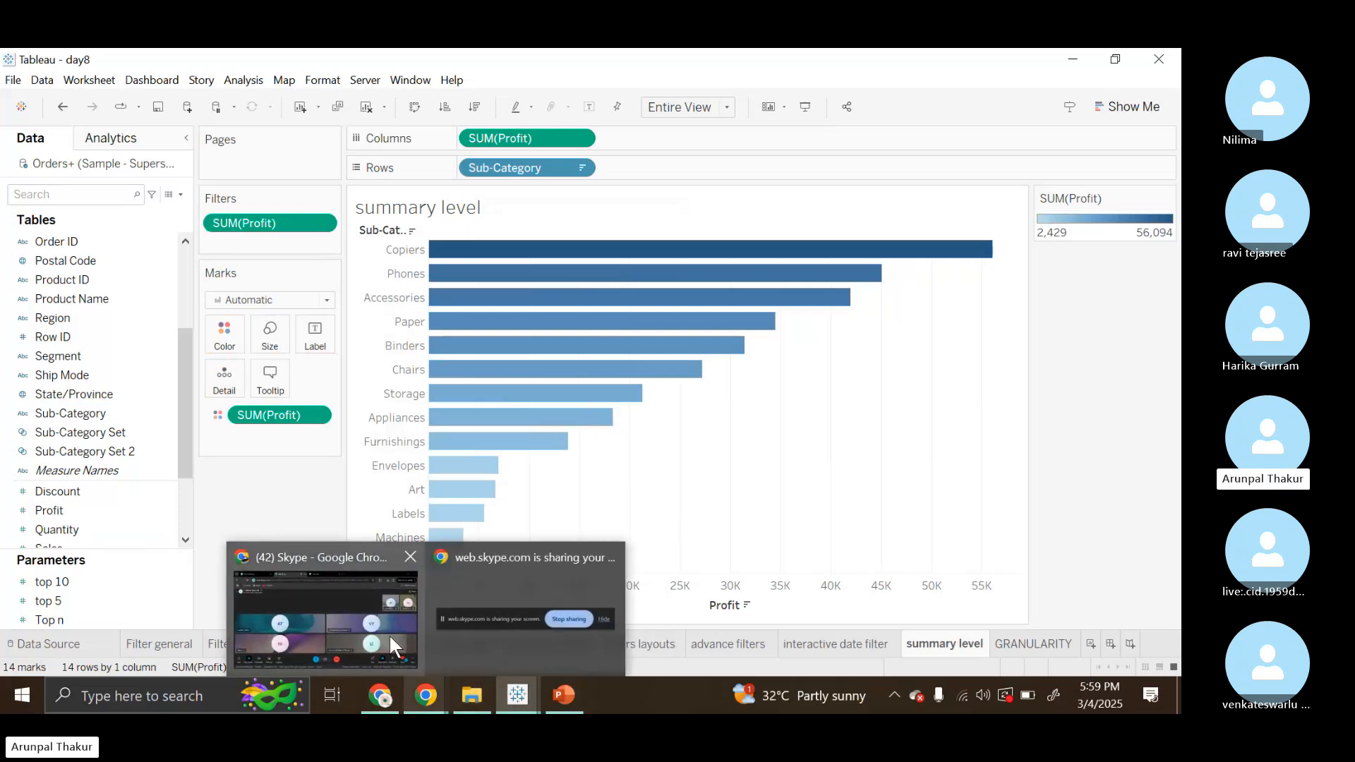
pyautogui.click(390, 637)
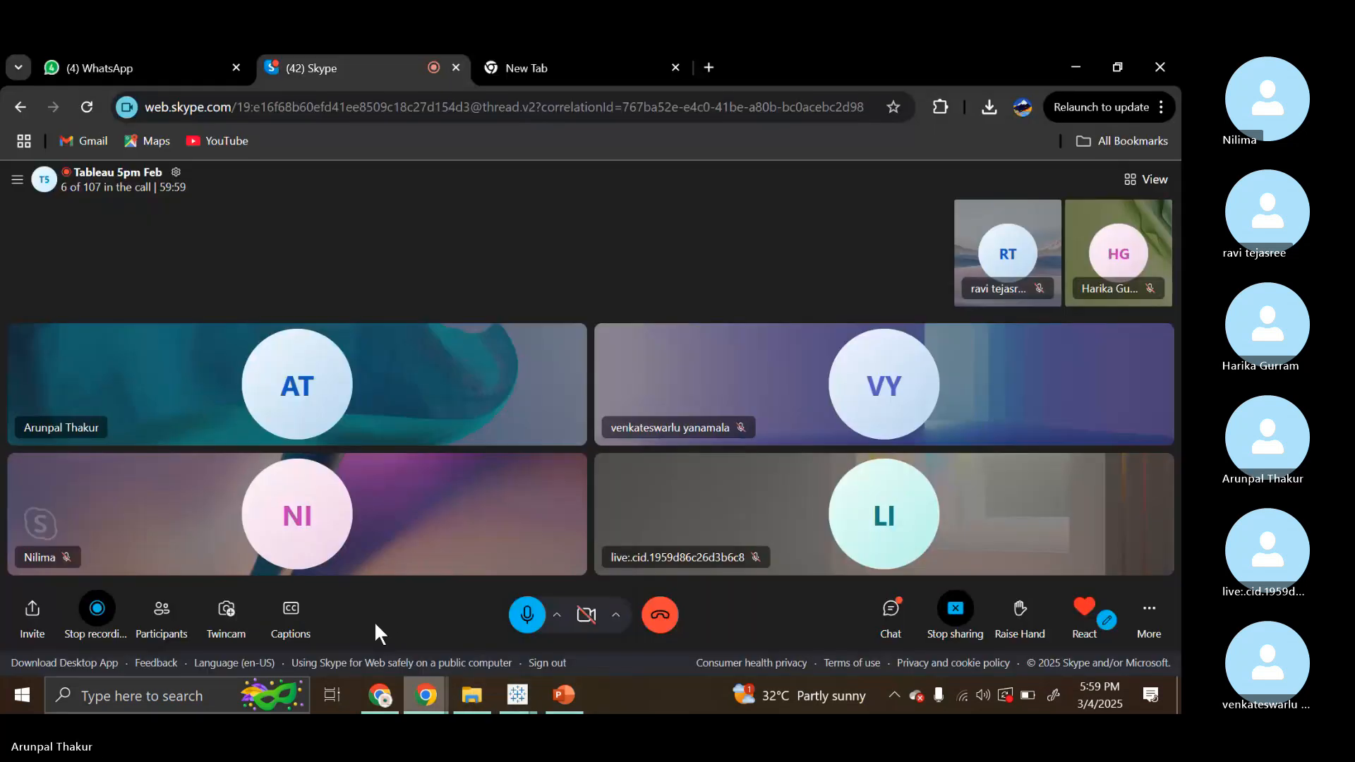
pyautogui.click(949, 608)
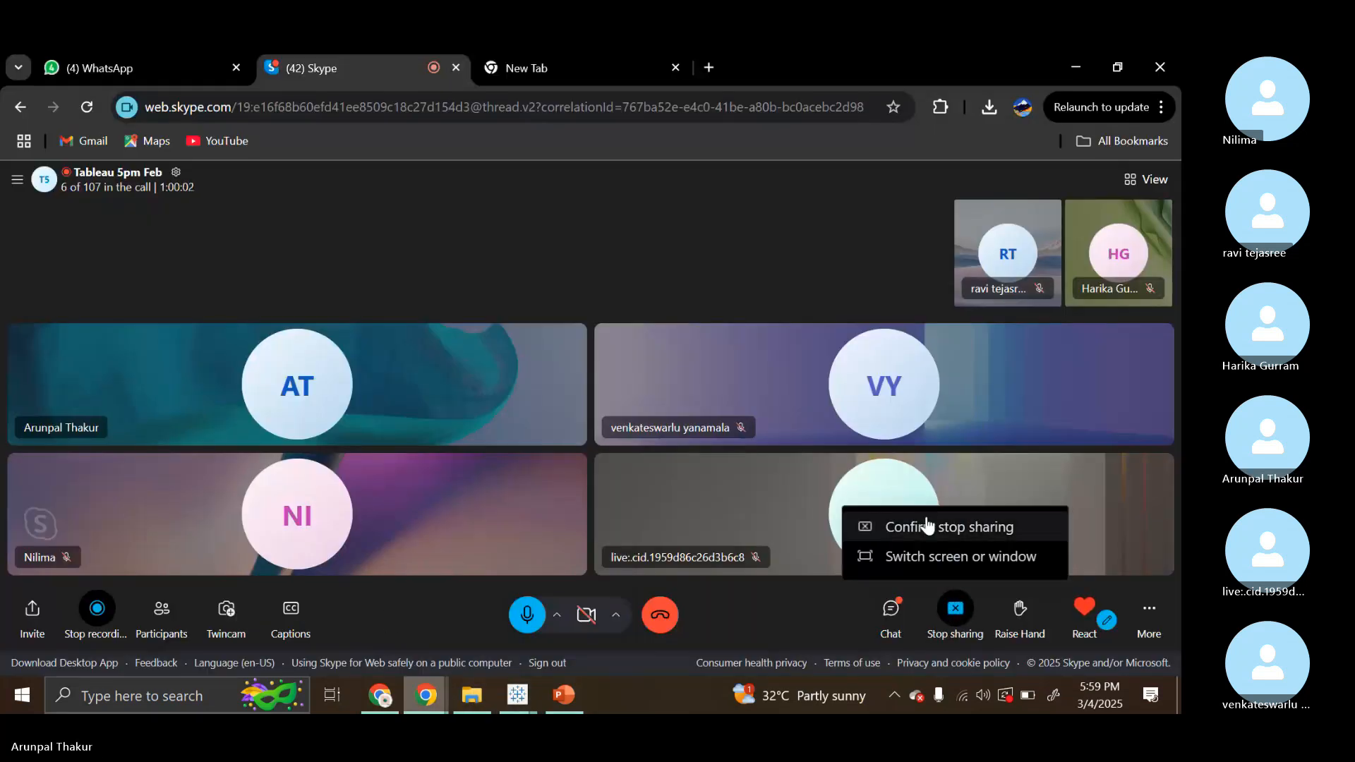